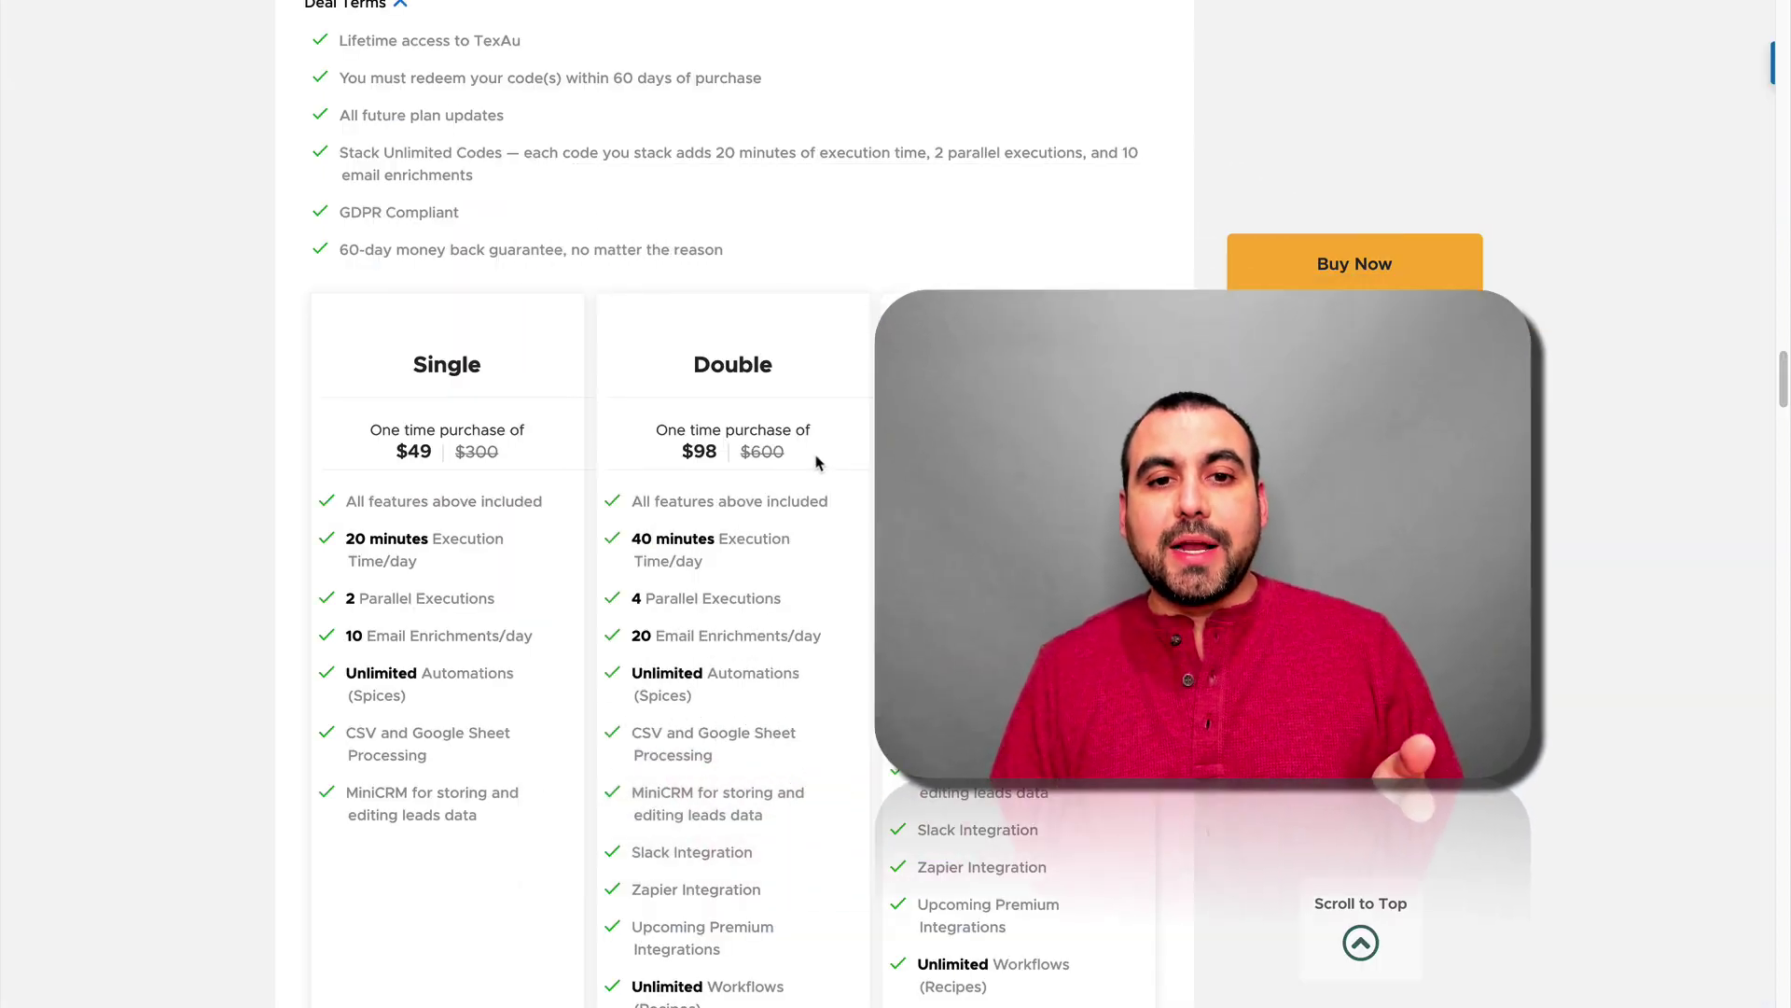
# Scroll down to the Single $49, Double $98 and Multiple $147 pricing cards with their Buy Now buttons
pyautogui.scroll(-2, 817, 464)
pyautogui.scroll(-1, 816, 463)
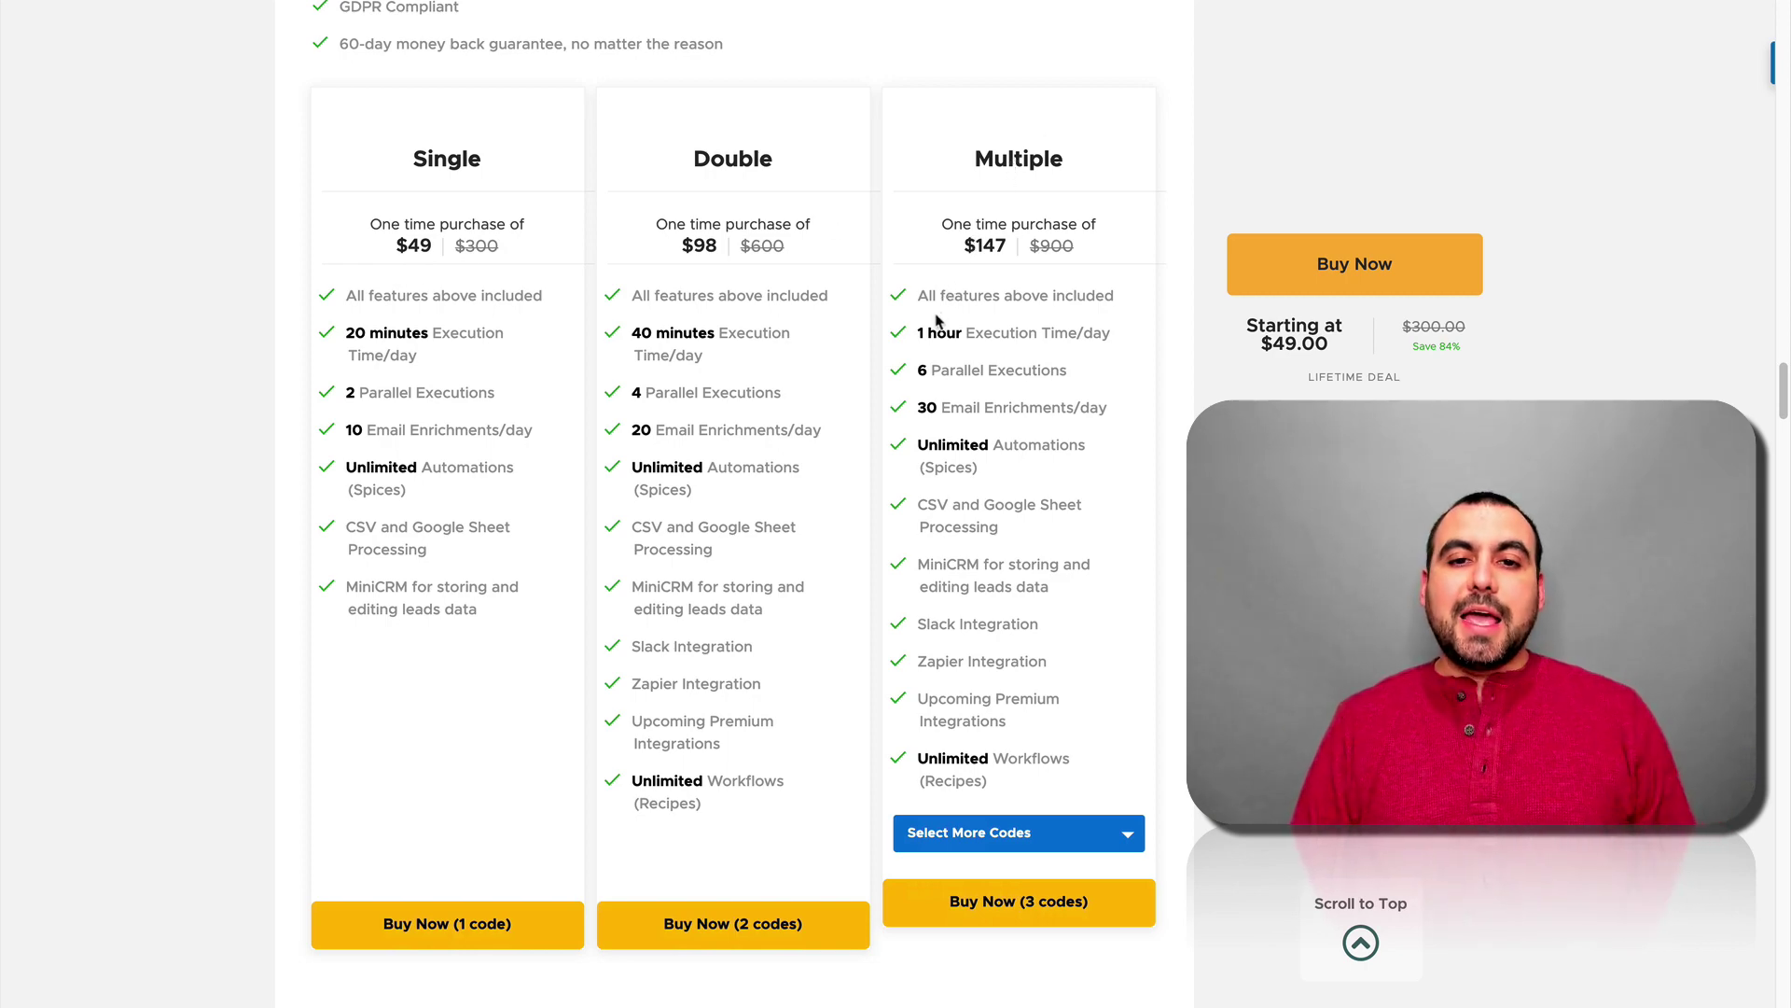
# Highlight the 1 hour execution time line, then clear the highlight
pyautogui.moveTo(918, 333); pyautogui.dragTo(986, 330)
pyautogui.click(1008, 350)
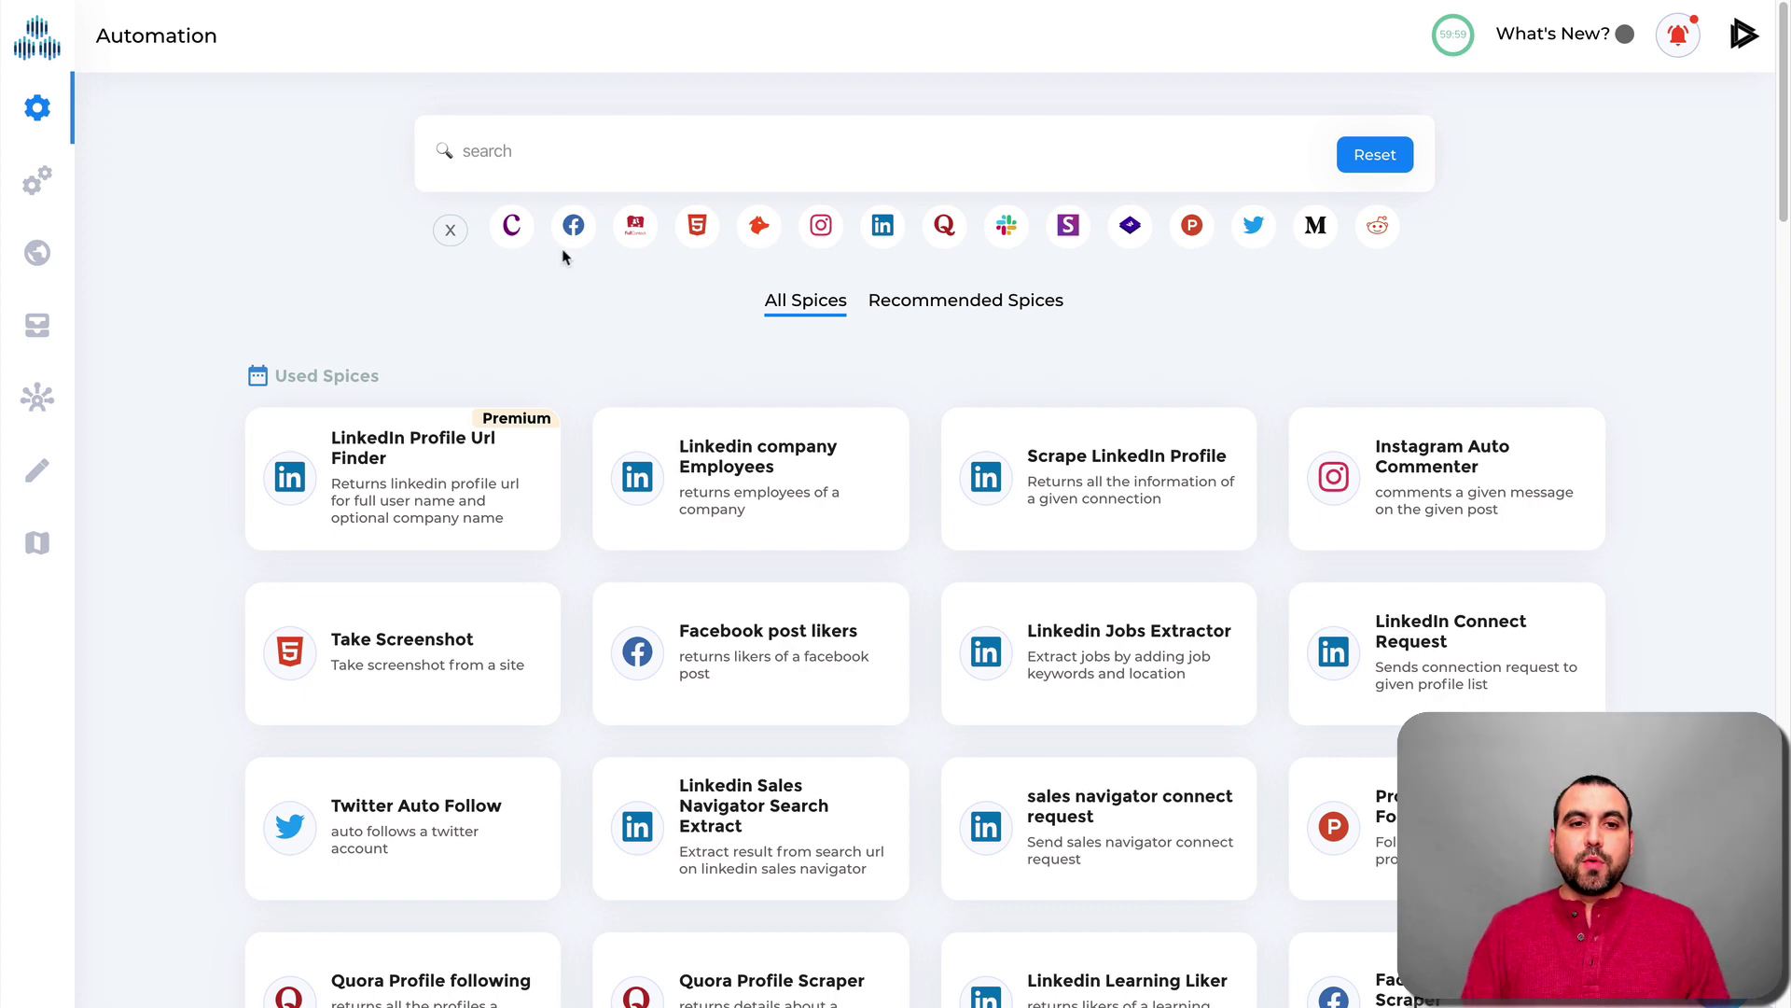
# Filter the spice library to Craigslist, leaving only Craigslist Scrape Page
pyautogui.click(512, 229)
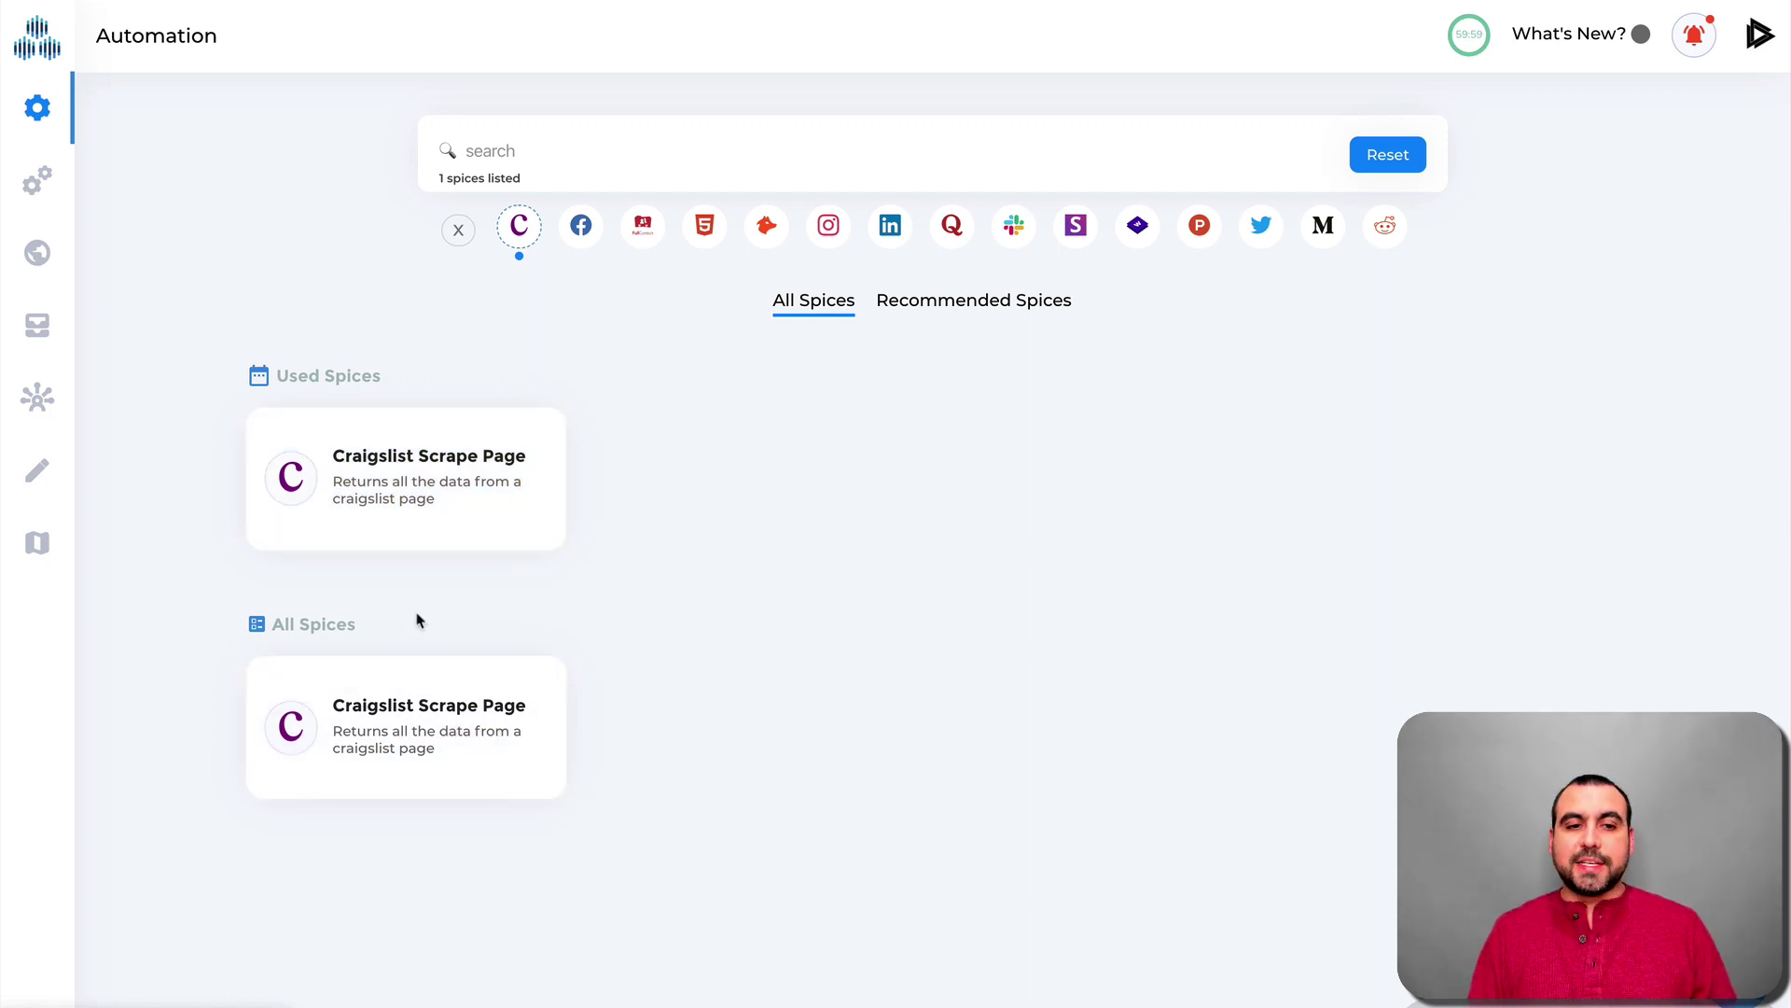
# Add Facebook to the filter, then remove both Craigslist and Facebook to show every spice
pyautogui.click(580, 225)
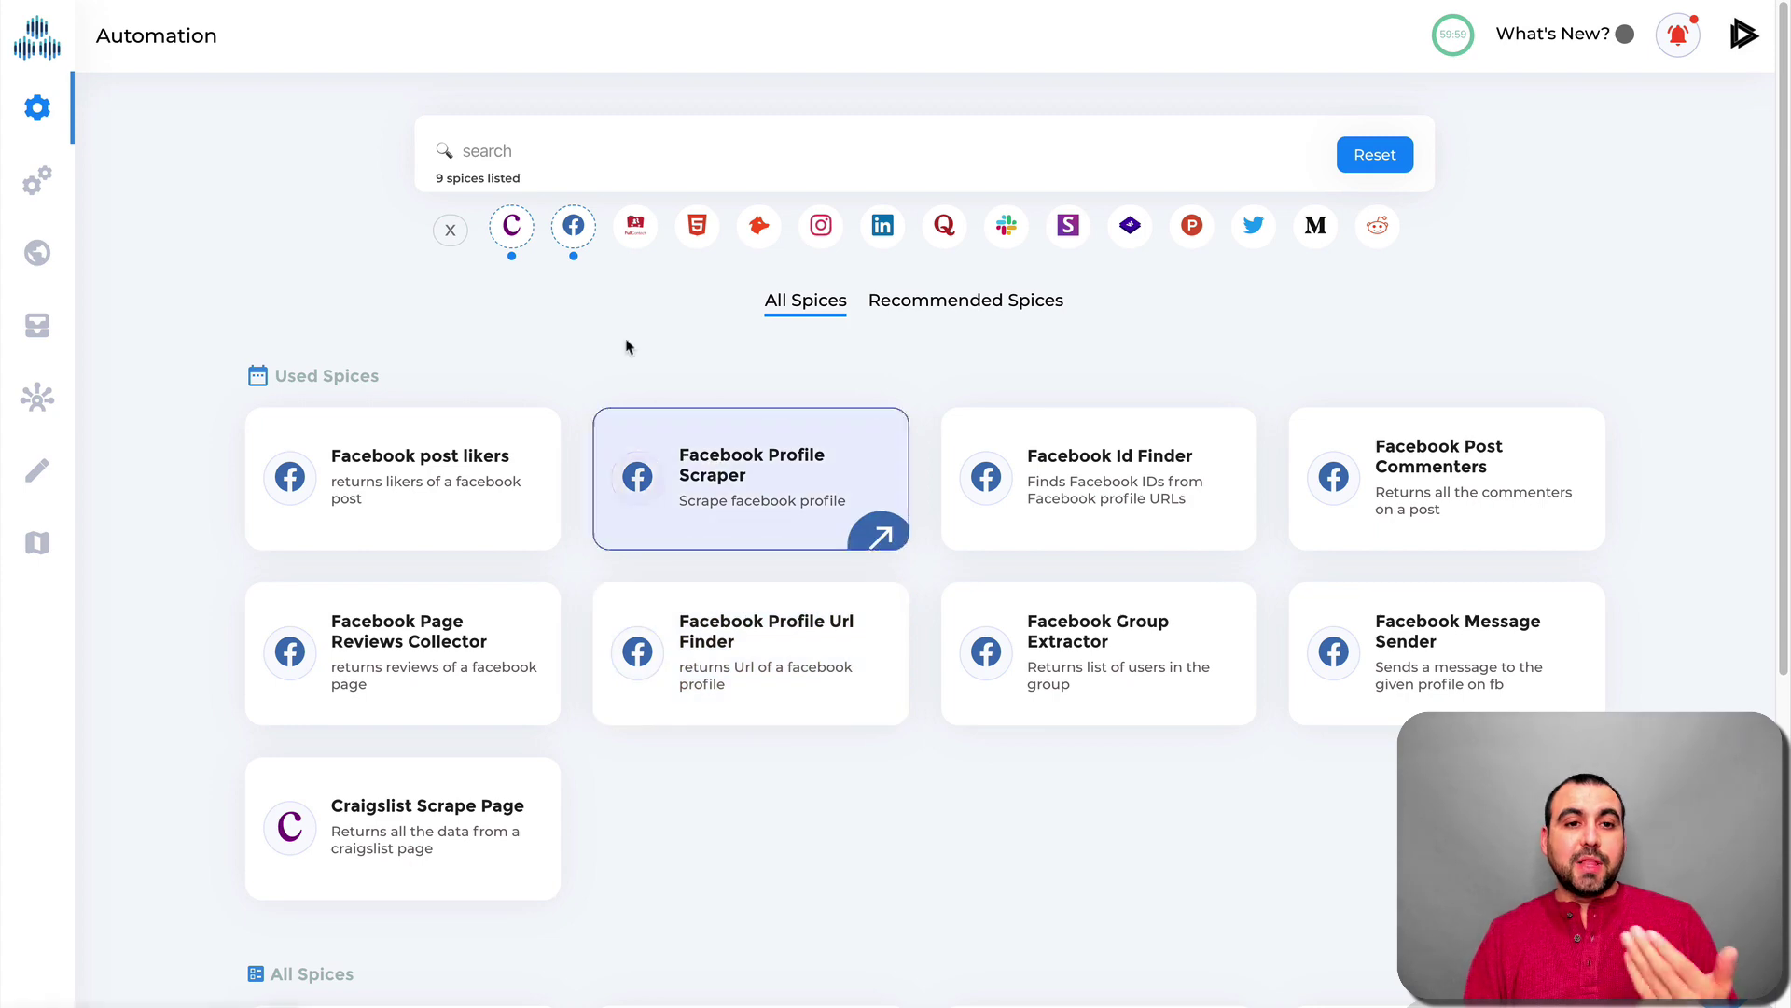
pyautogui.click(512, 230)
pyautogui.click(564, 240)
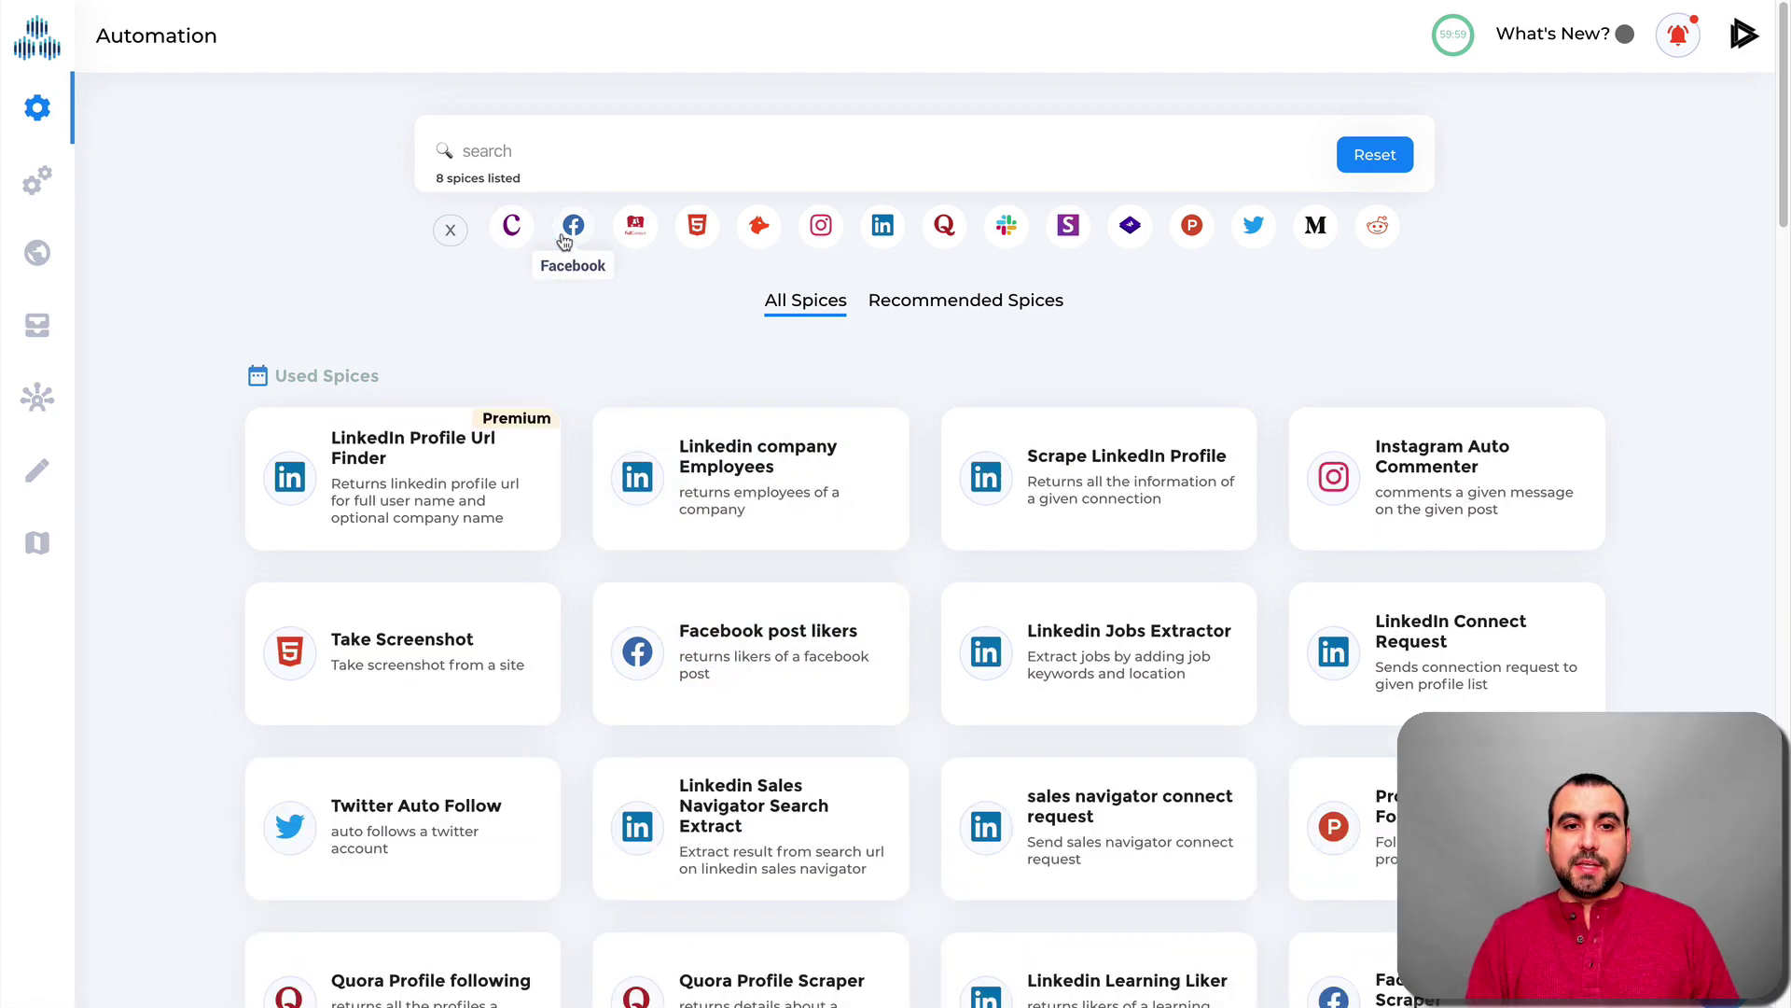
# Try and clear the FullContact filter, then filter to the 6 HTML spices like Take Screenshot
pyautogui.click(637, 230)
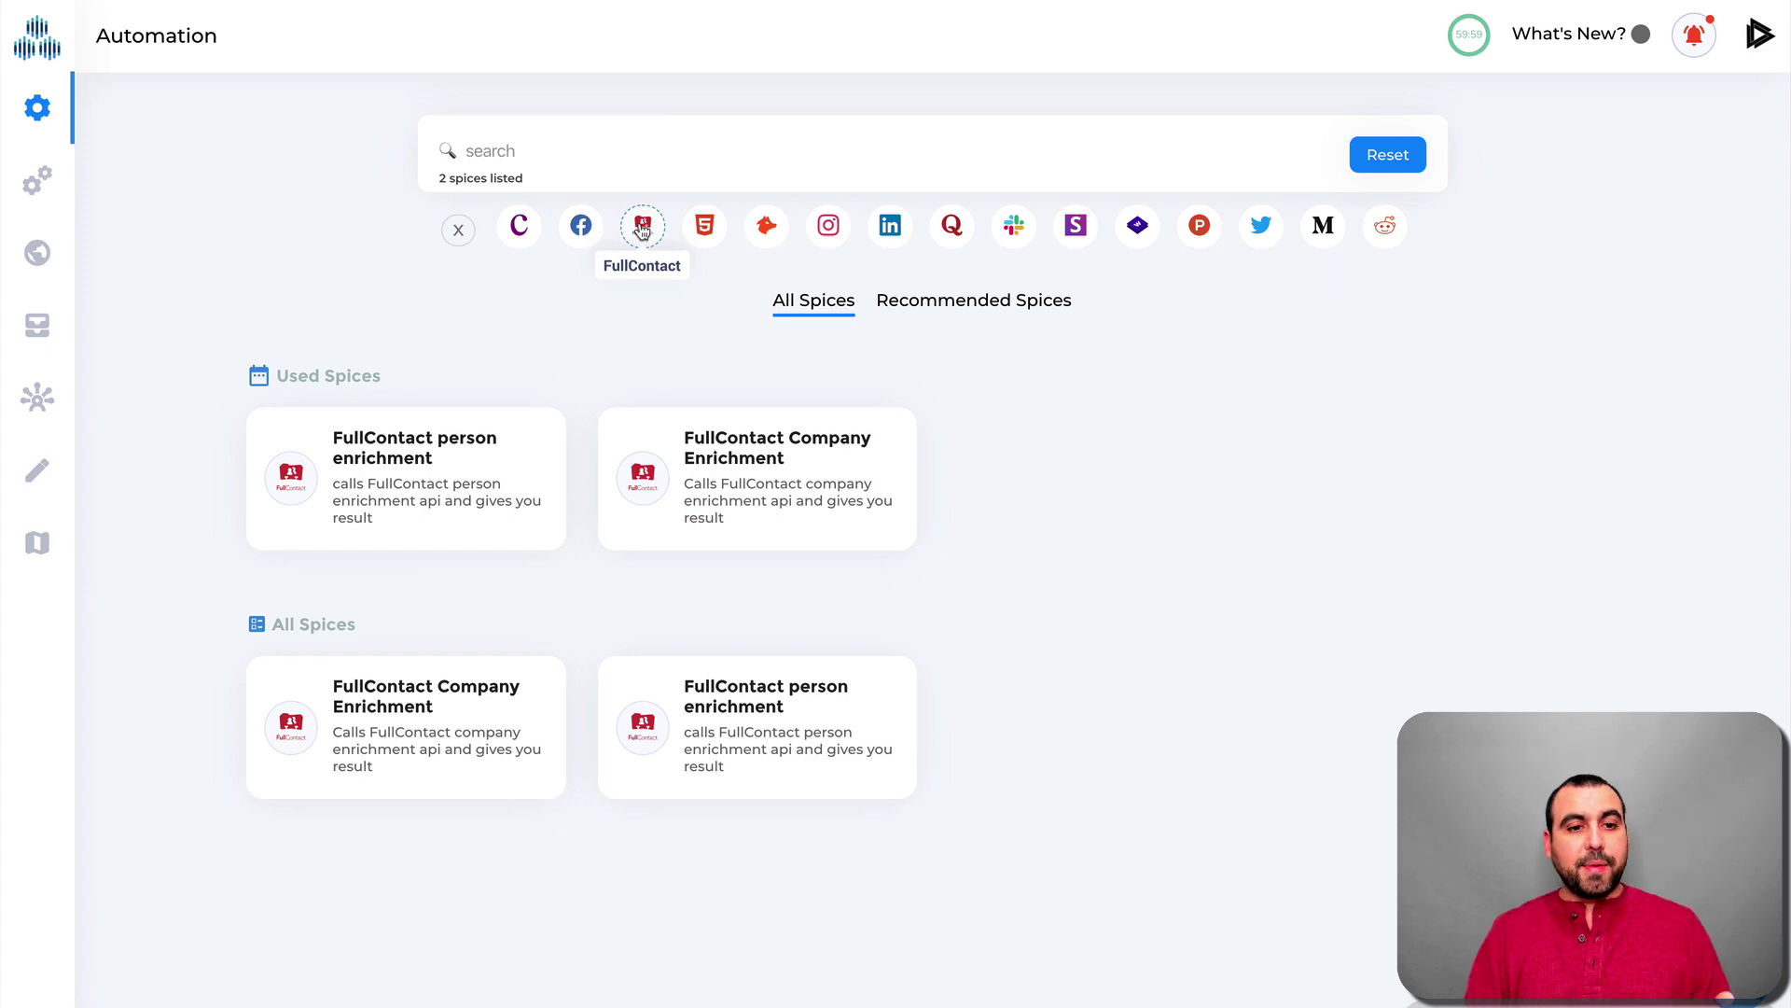
pyautogui.click(642, 229)
pyautogui.click(700, 228)
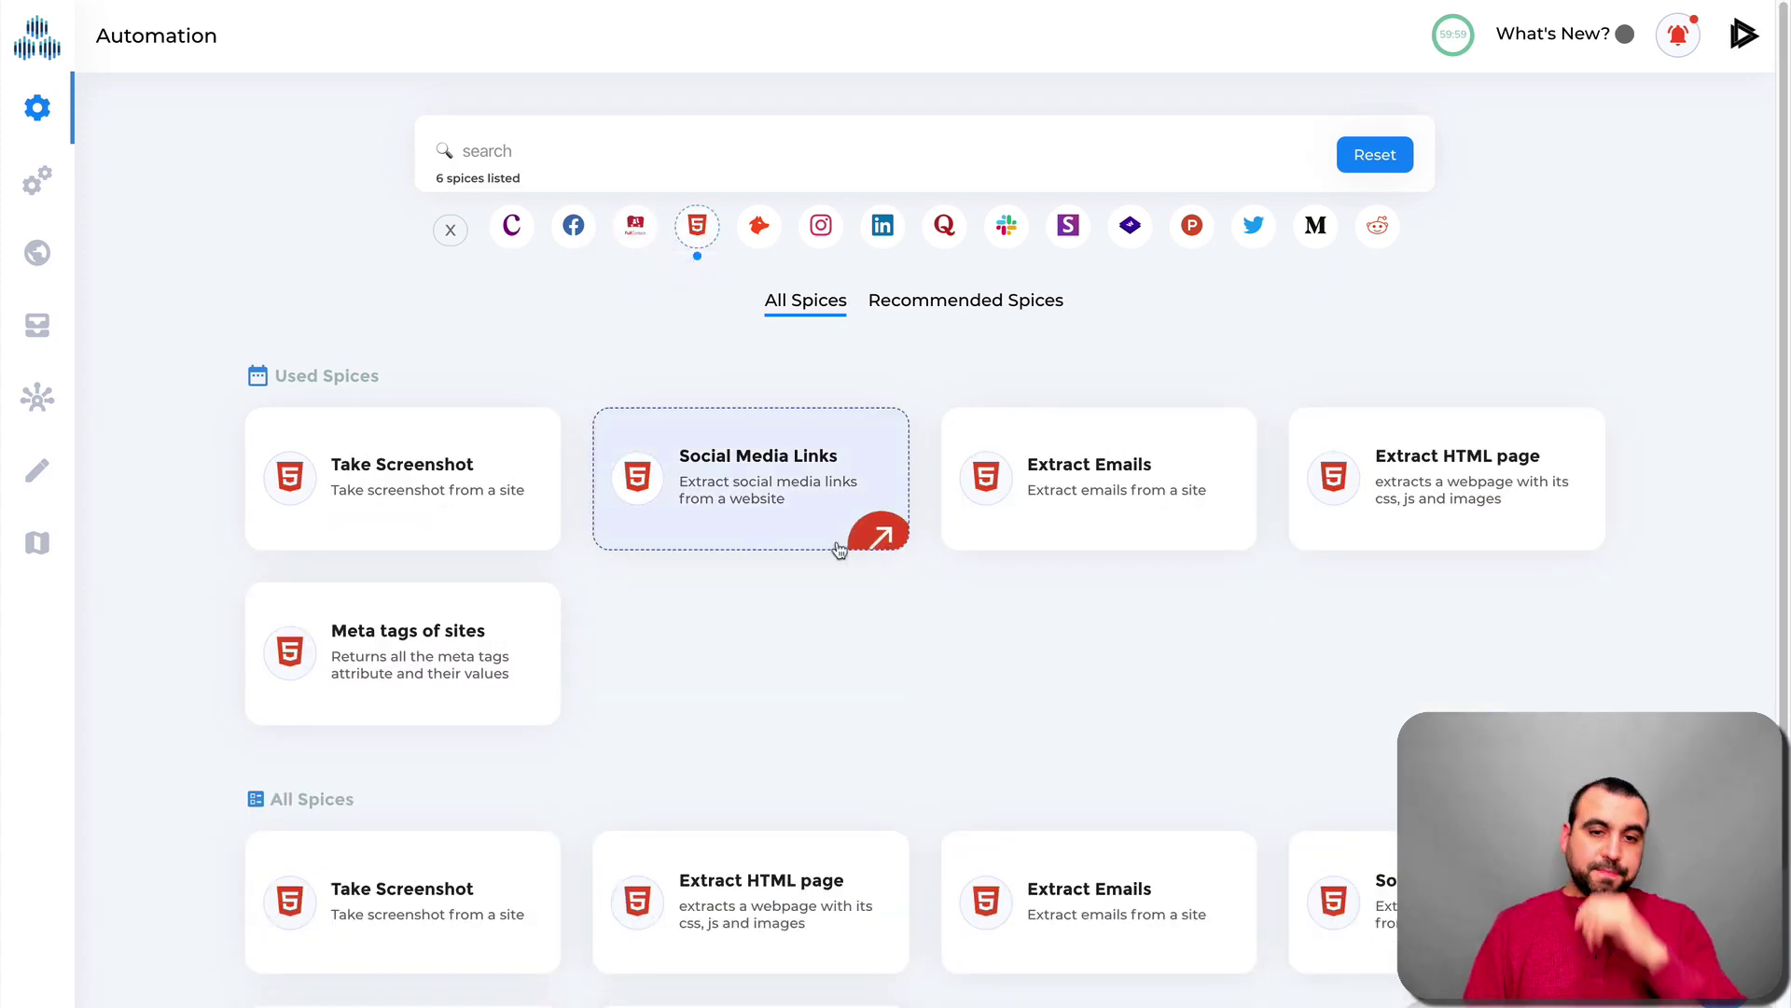
pyautogui.moveTo(340, 482)
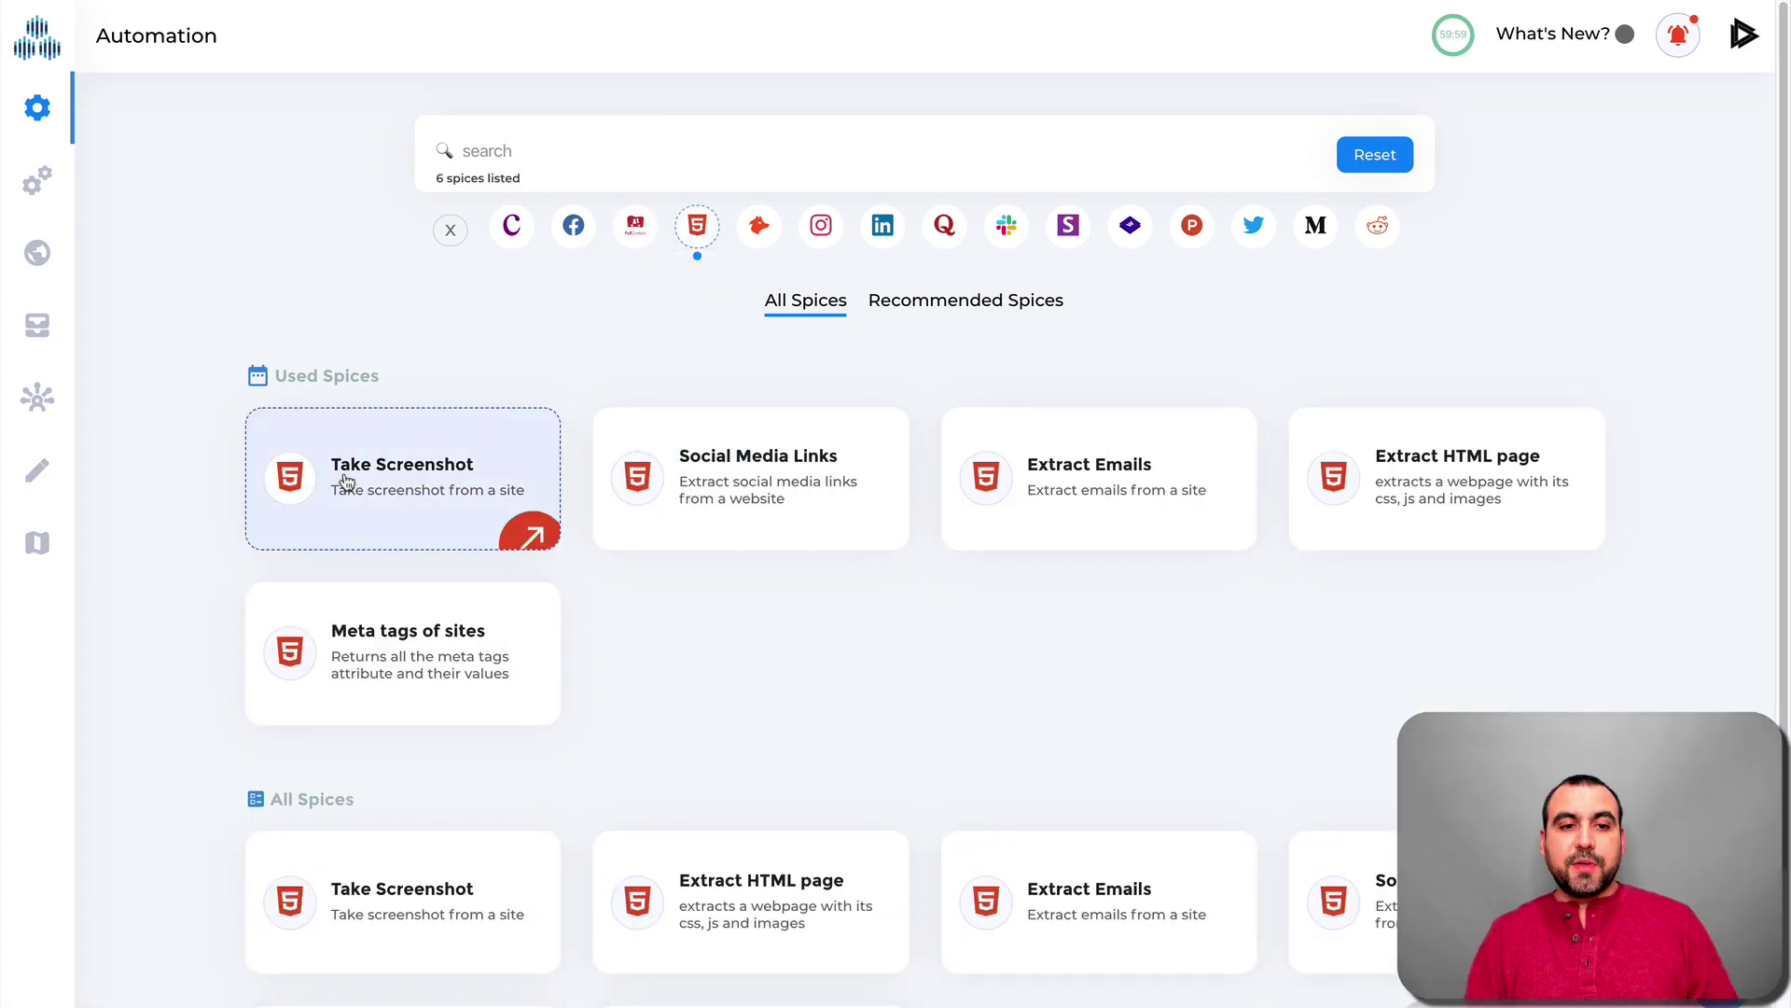
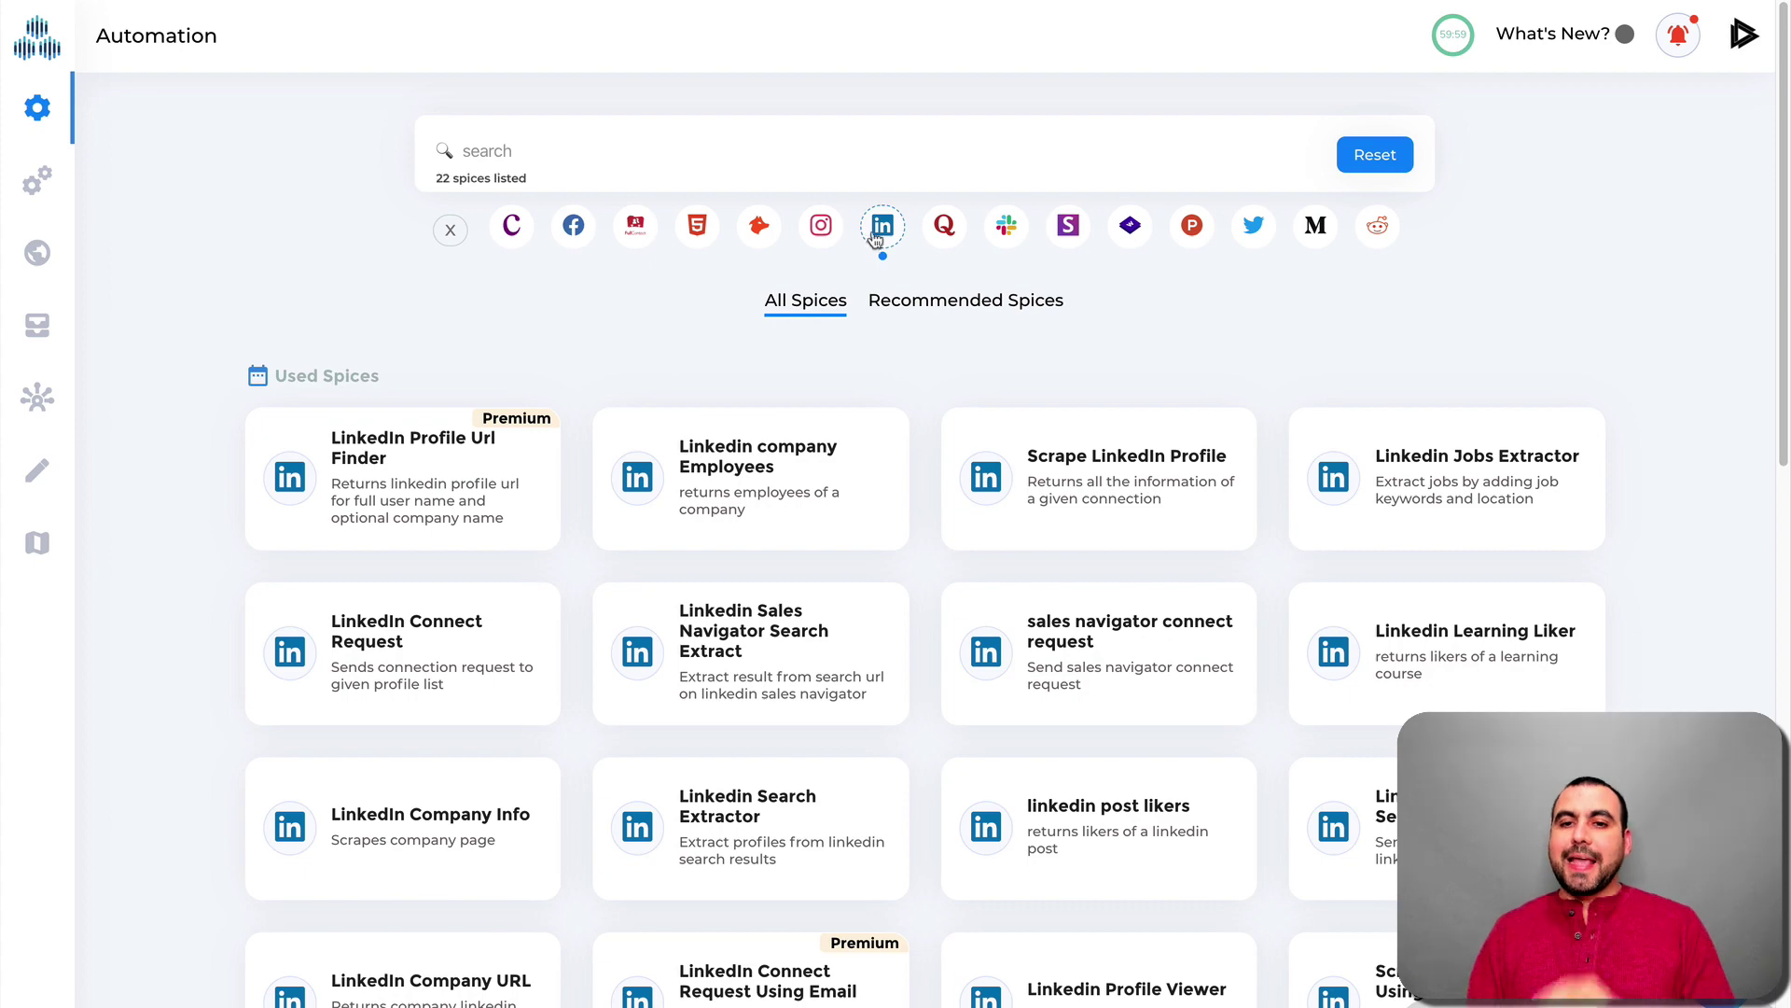
# Browse the LinkedIn spices, then switch the gallery filter to Quora and clear it
pyautogui.scroll(-7, 951, 429)
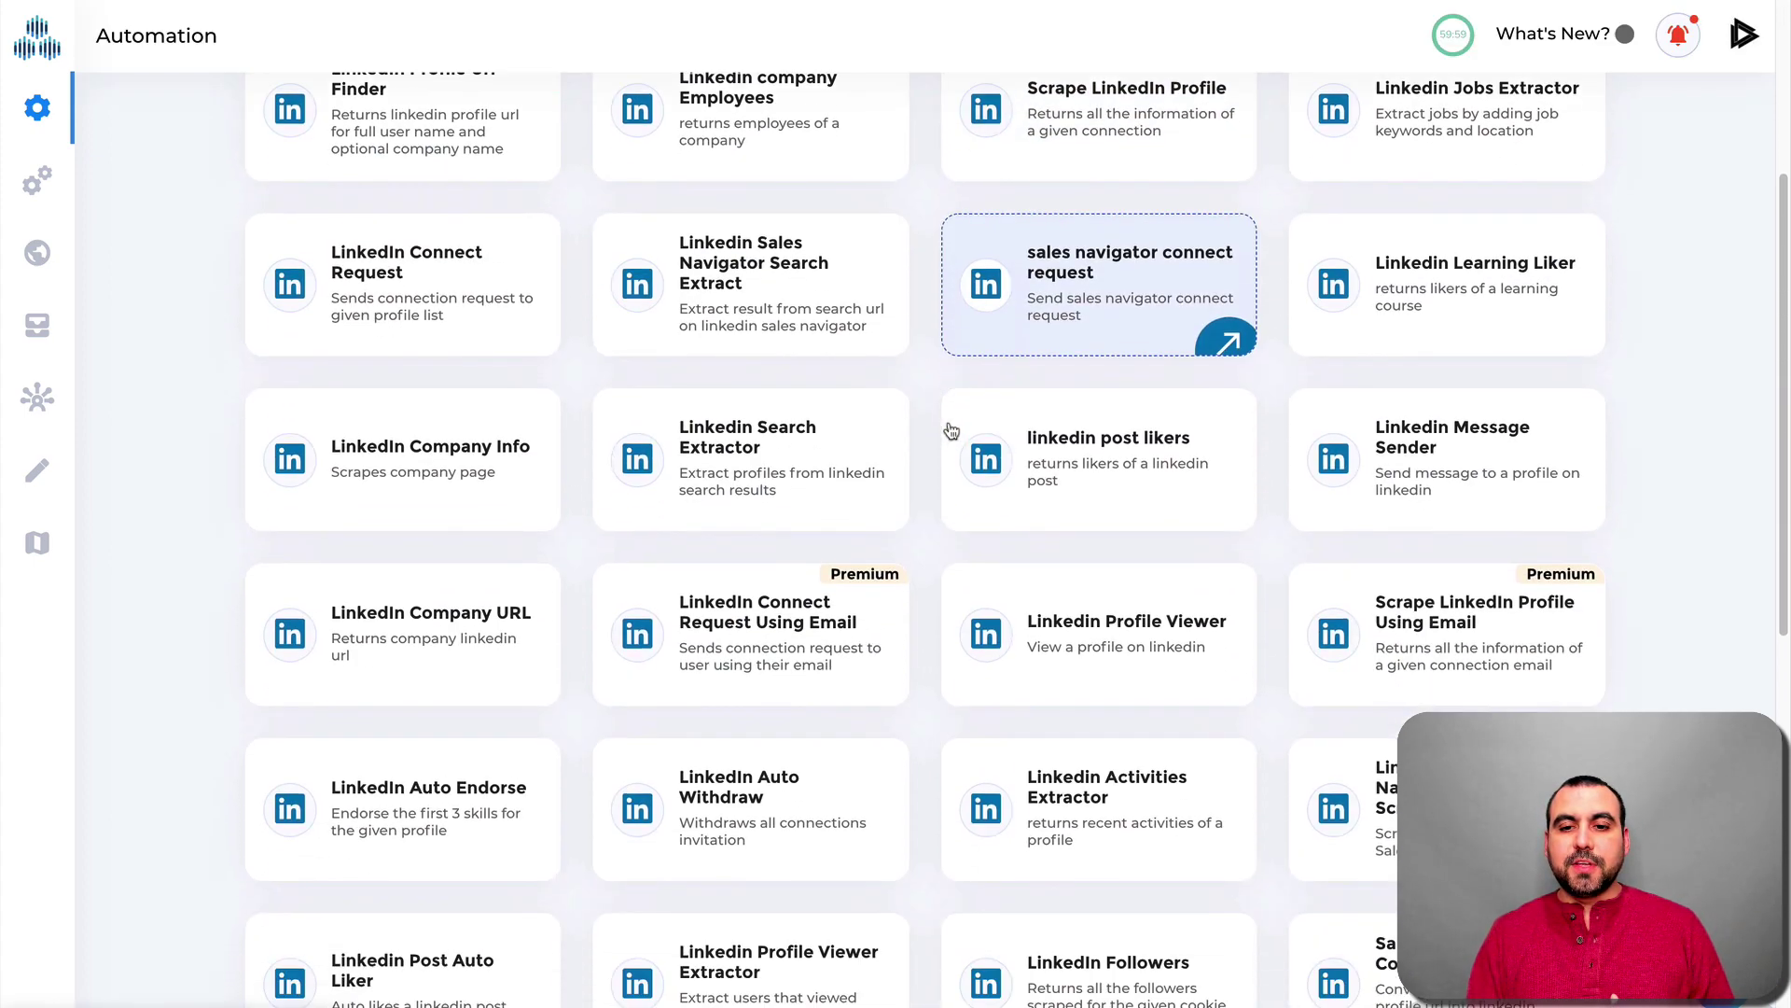
pyautogui.scroll(7, 952, 429)
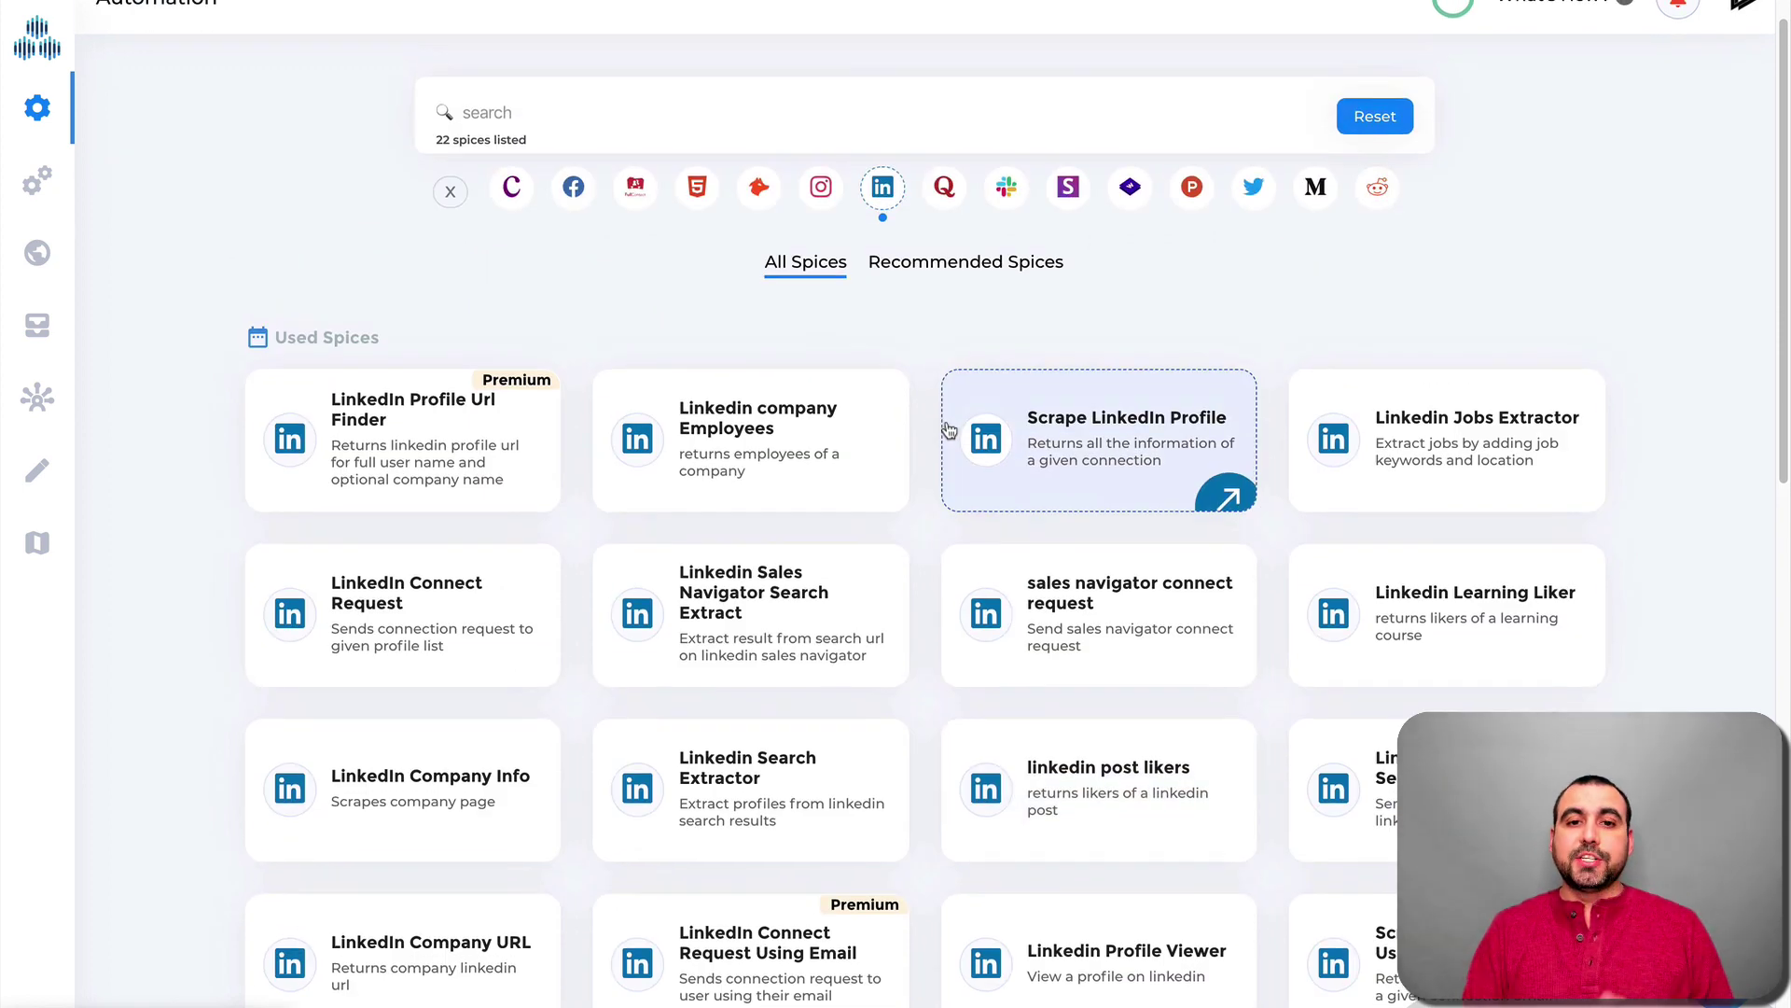
pyautogui.click(881, 195)
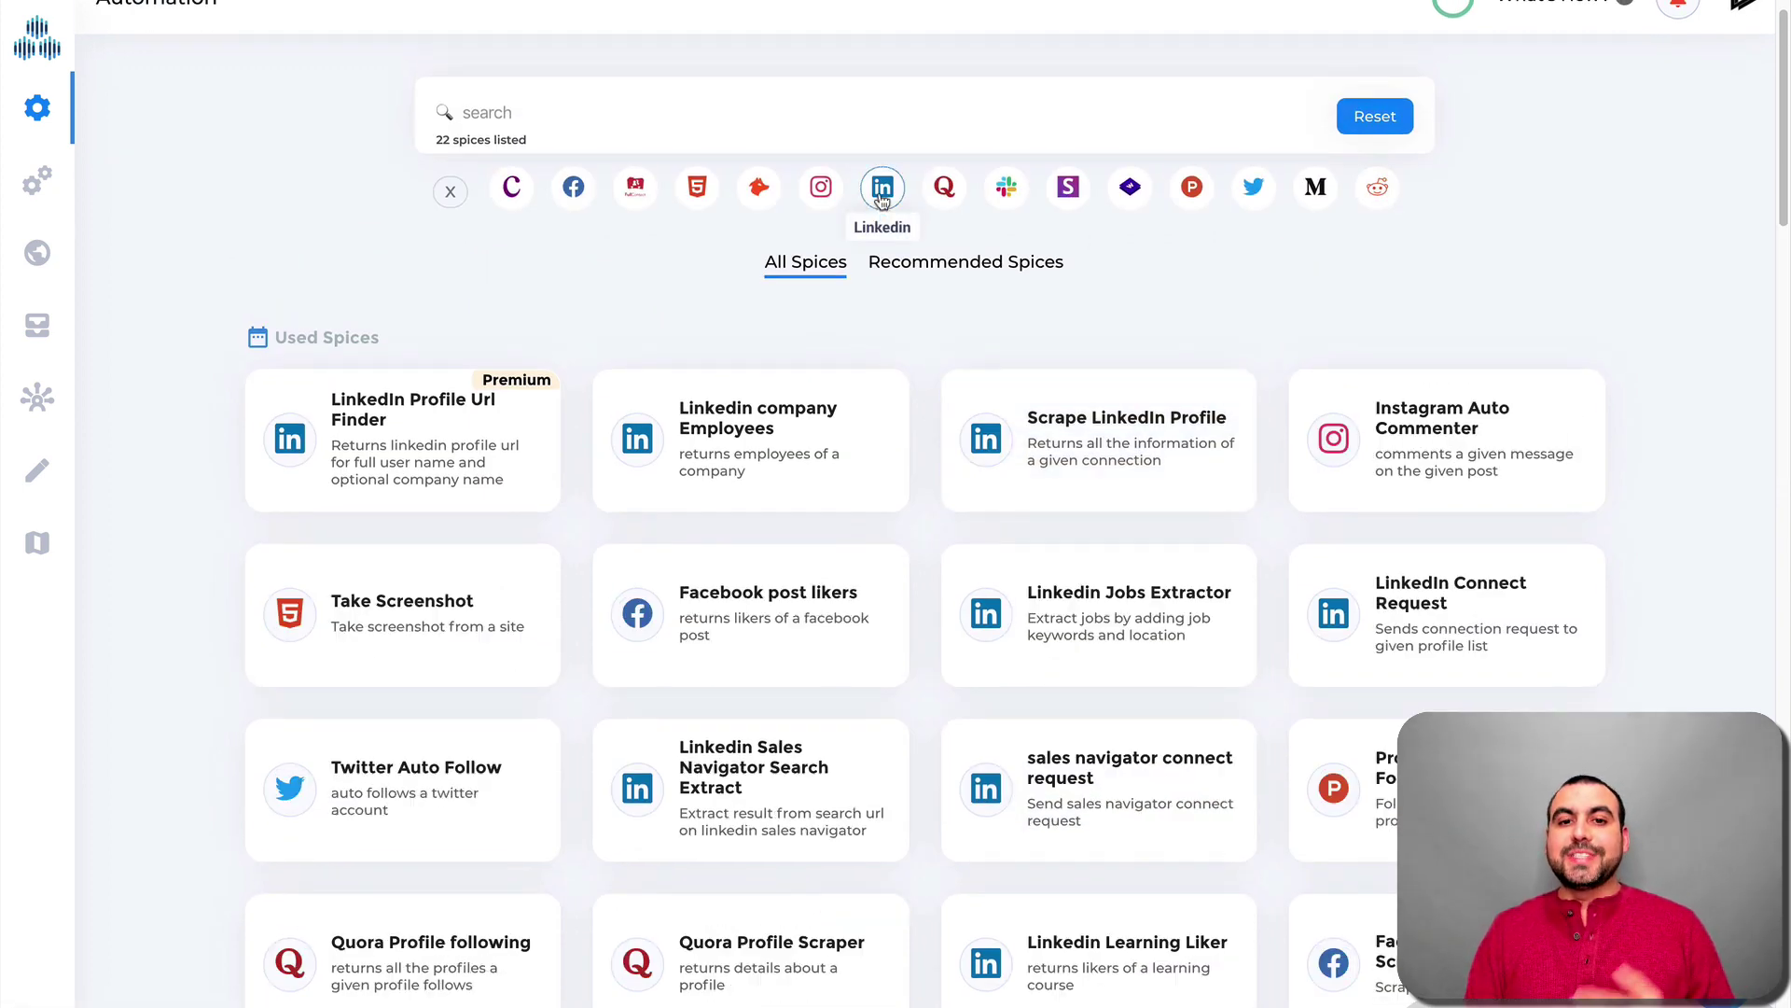
pyautogui.click(953, 196)
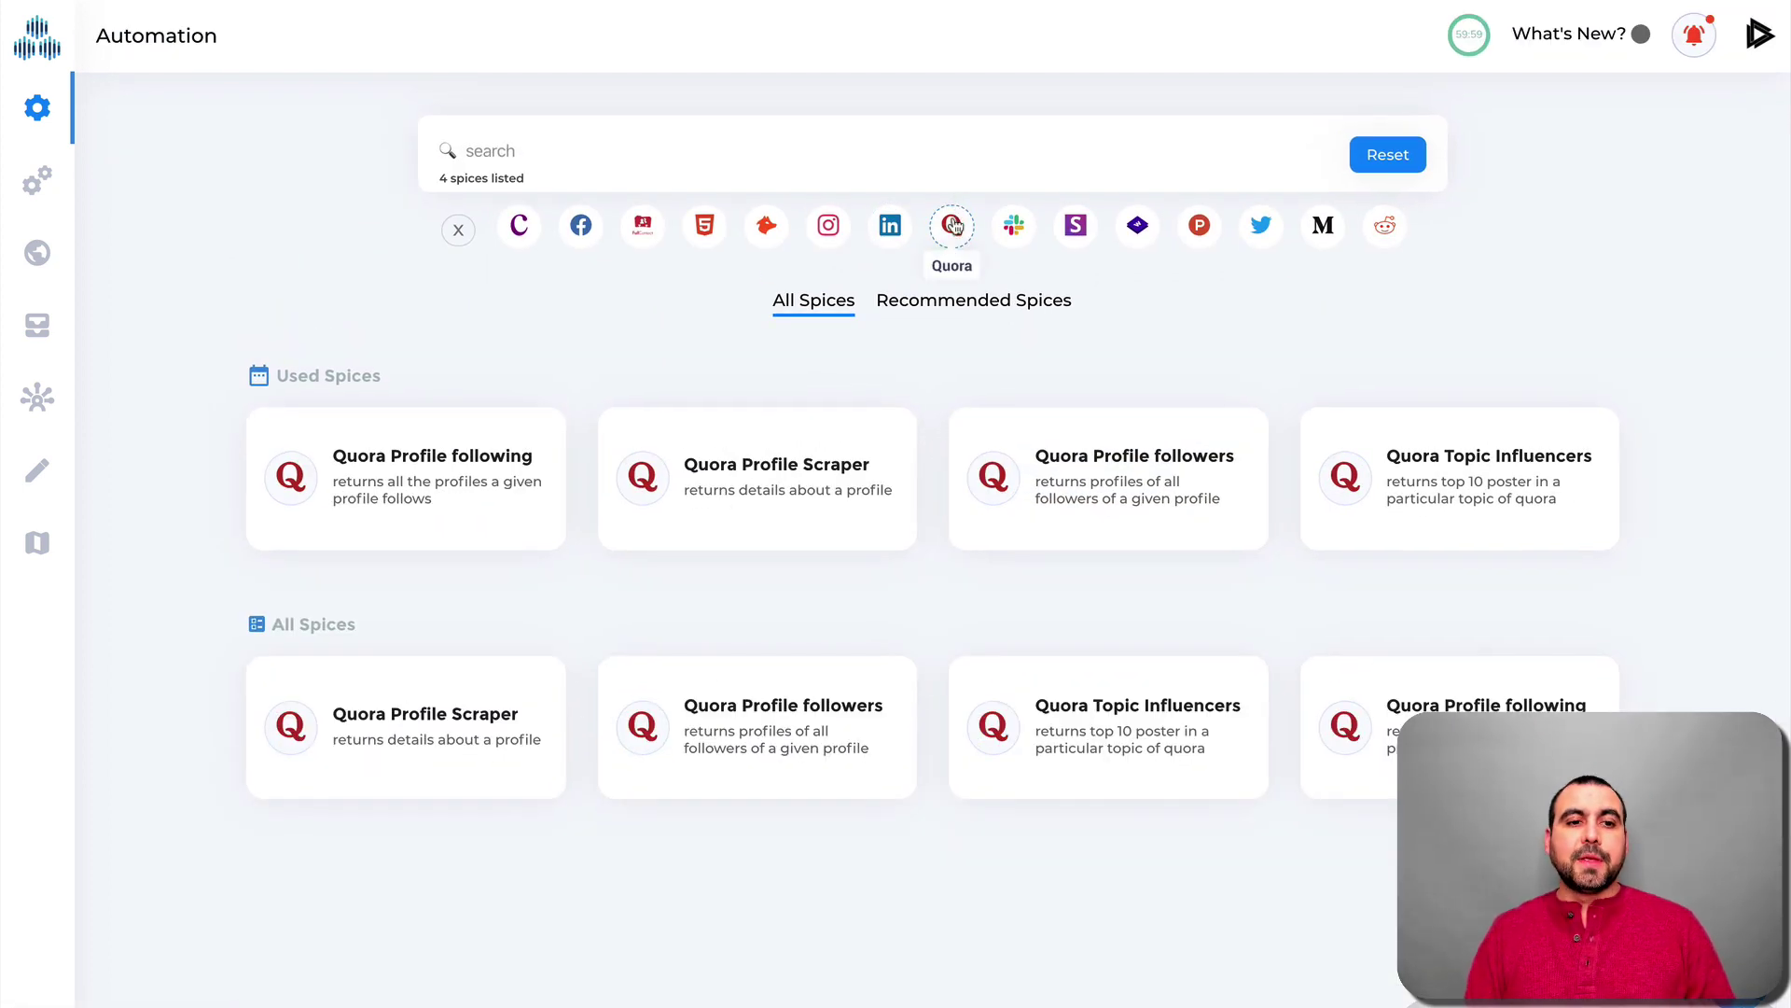
pyautogui.moveTo(872, 481)
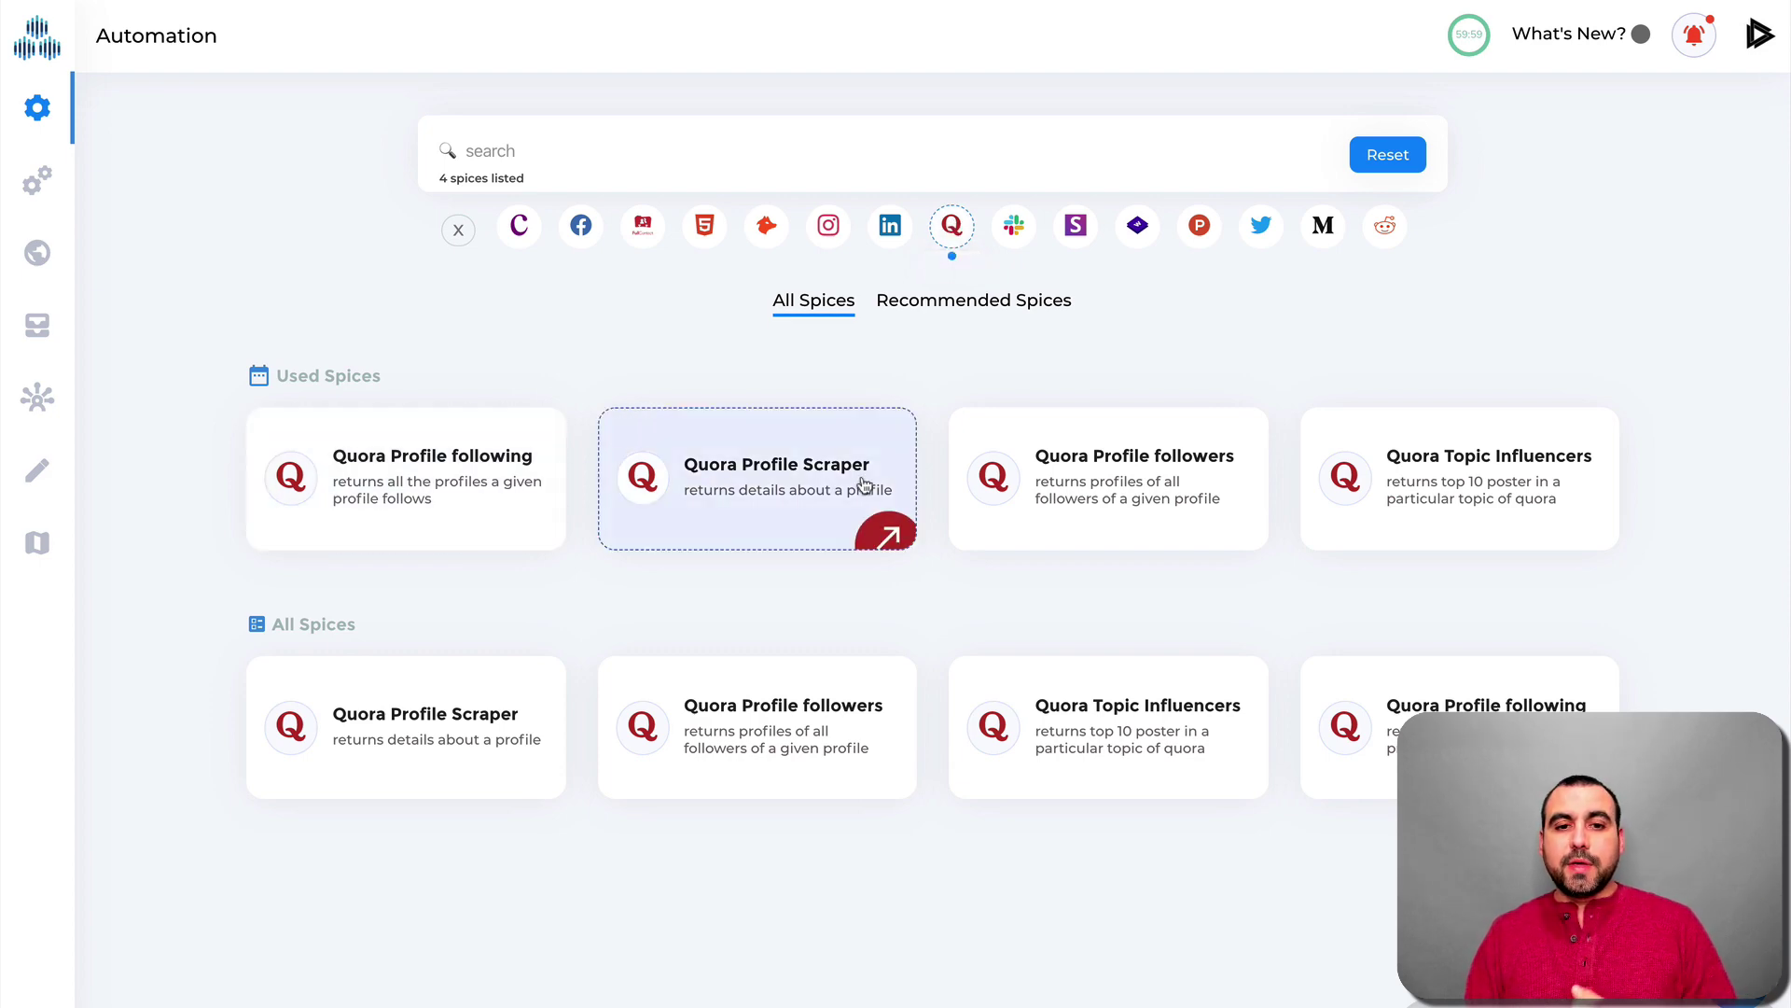
pyautogui.click(951, 234)
# Preview the Slack spices, then filter the gallery to Snov only
pyautogui.click(1012, 234)
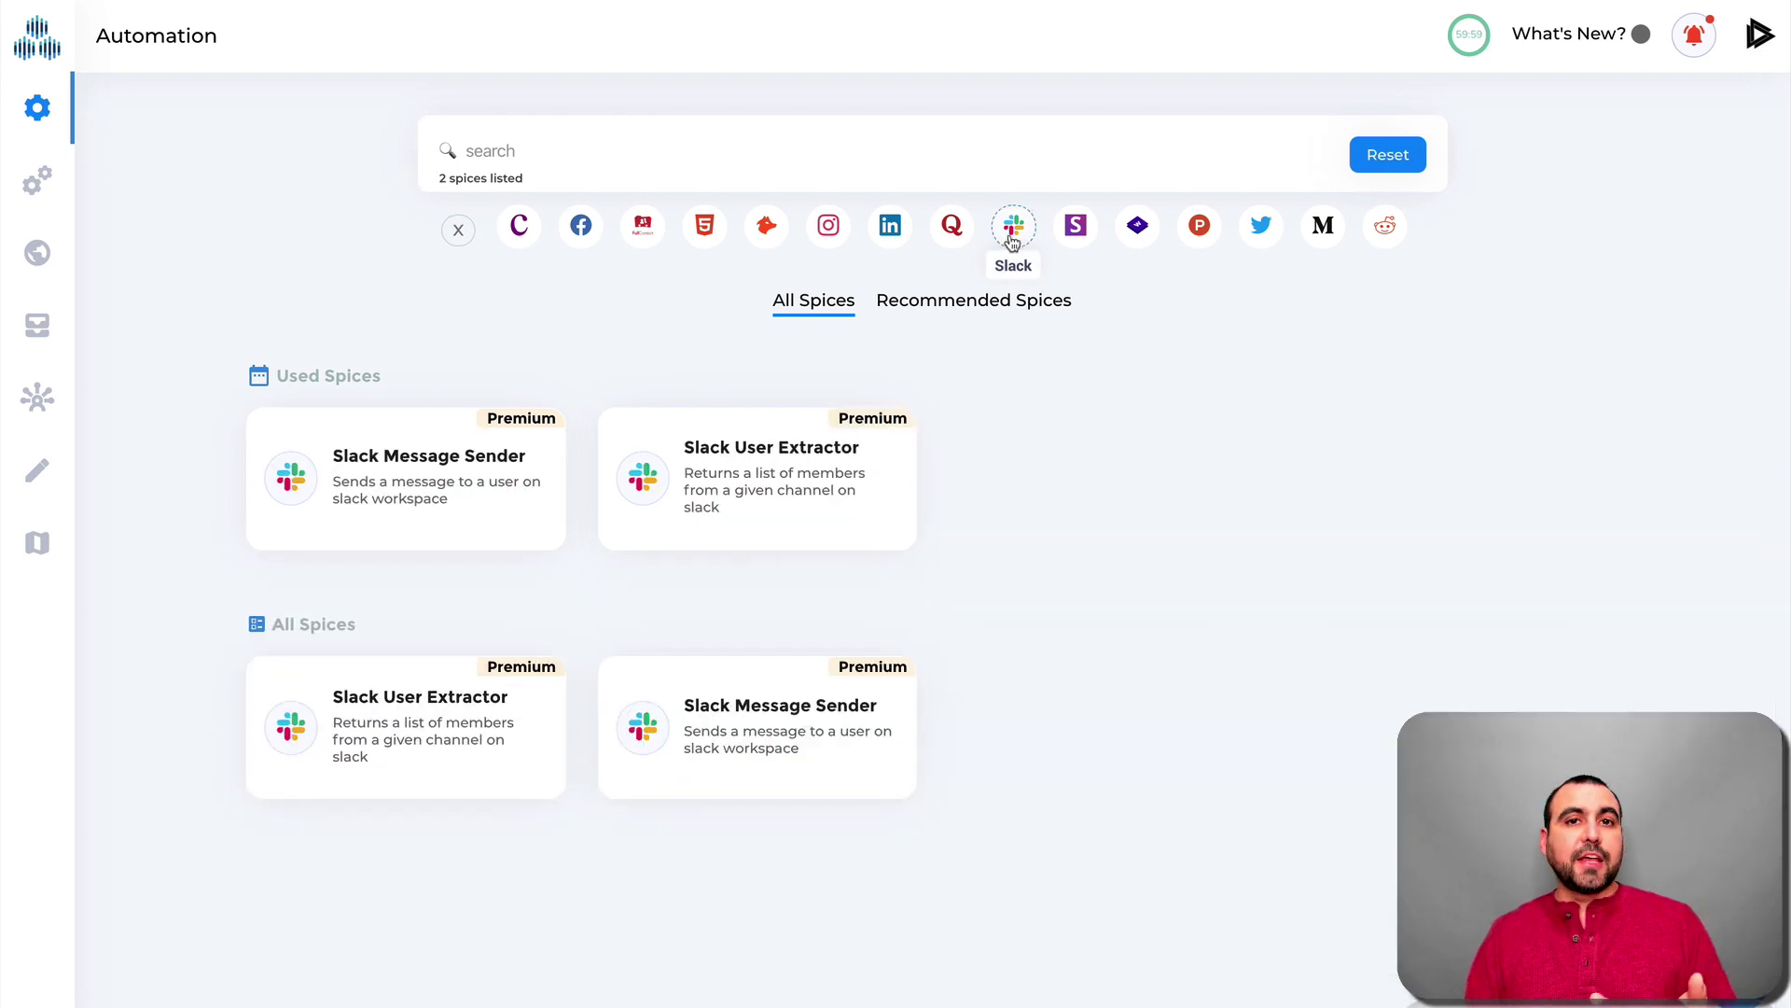
pyautogui.moveTo(381, 499)
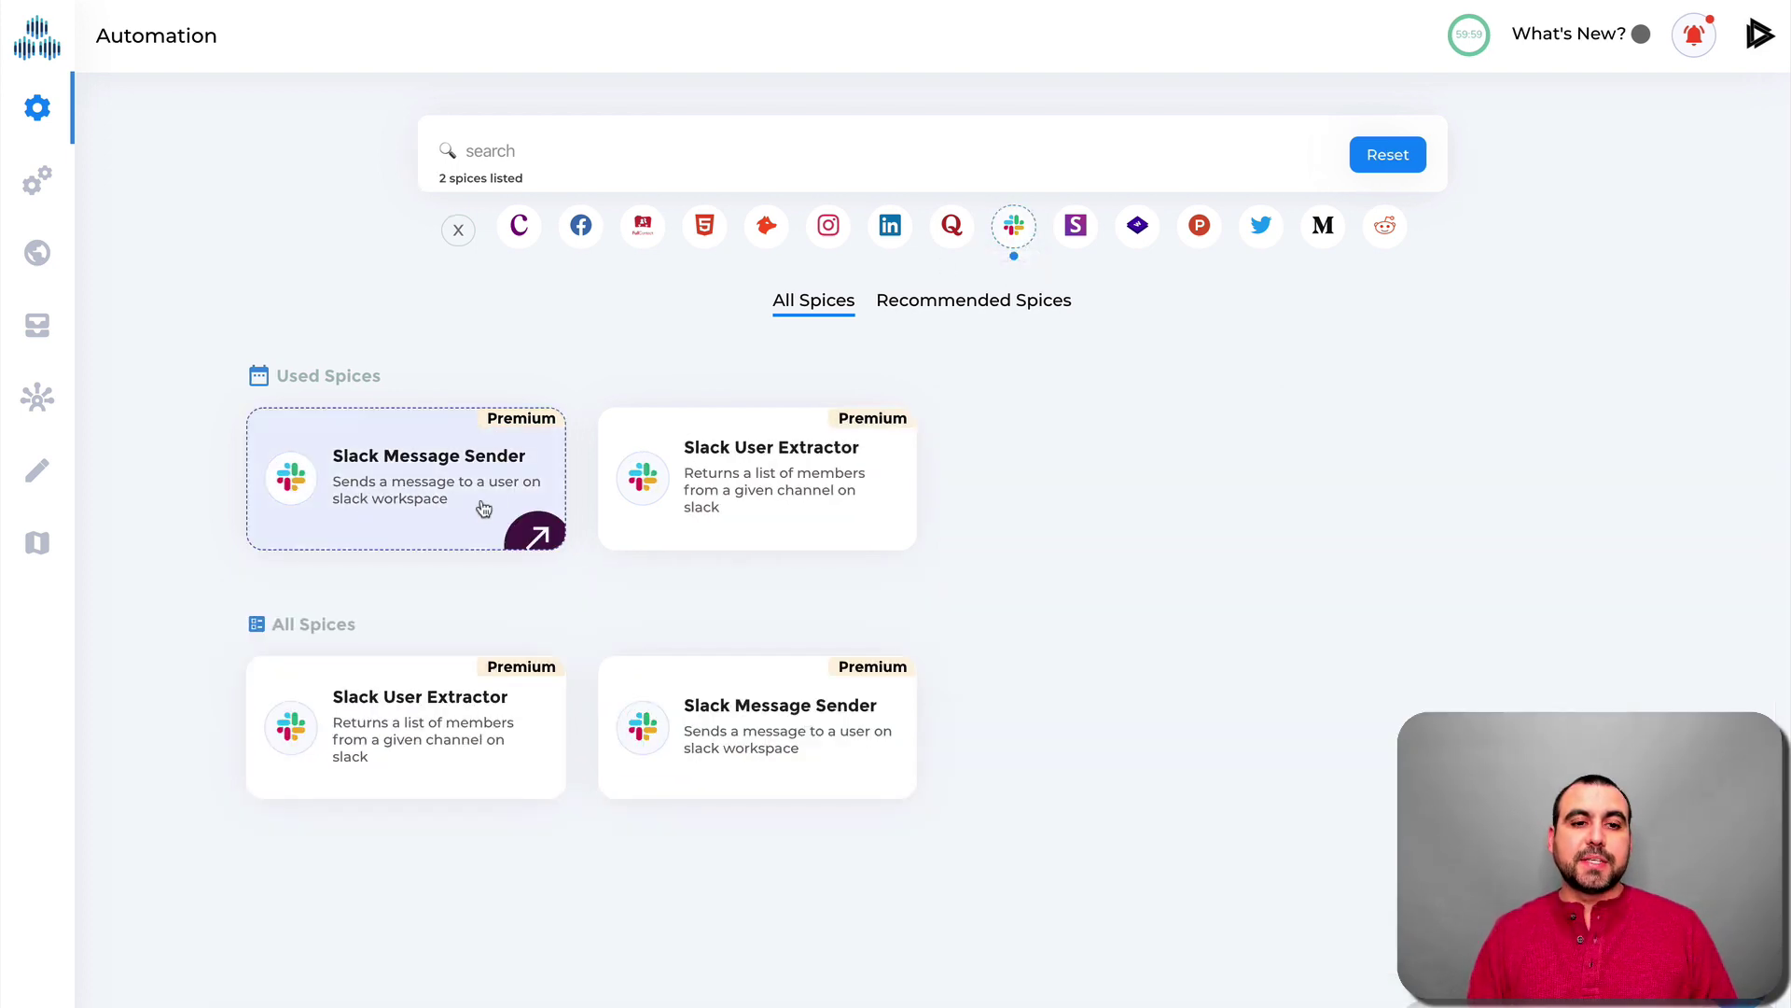
pyautogui.moveTo(702, 501)
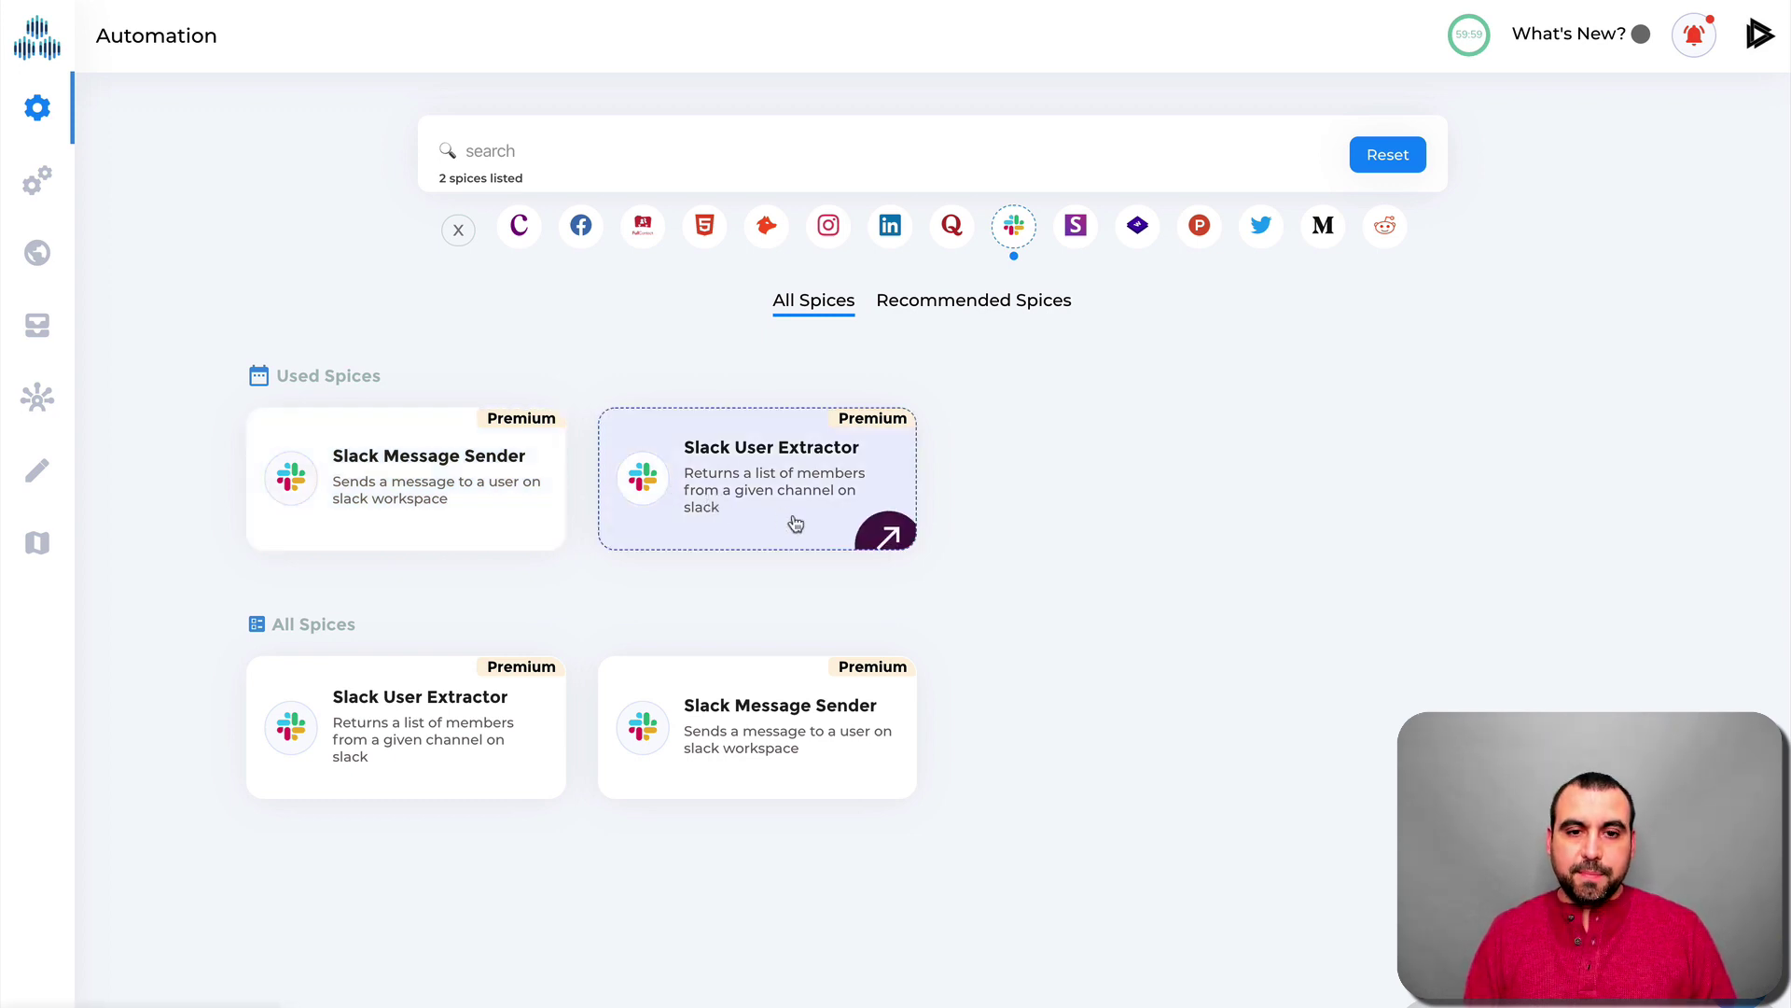
pyautogui.click(1013, 229)
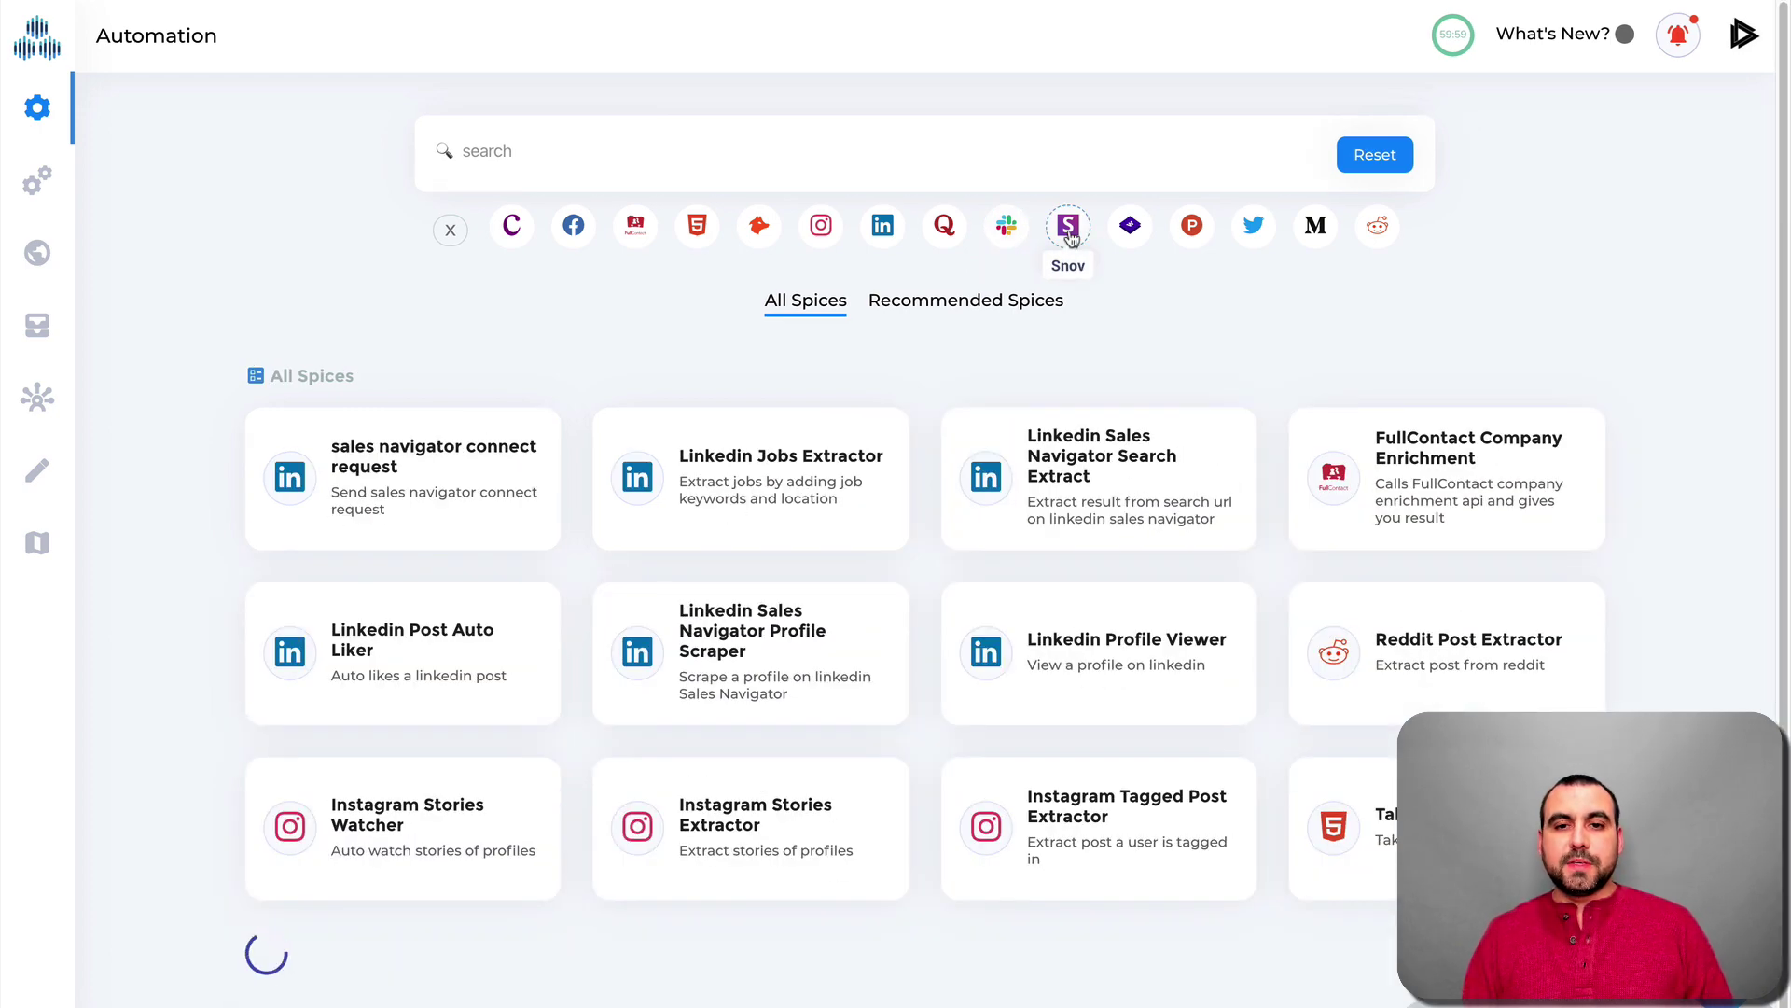
pyautogui.click(1070, 238)
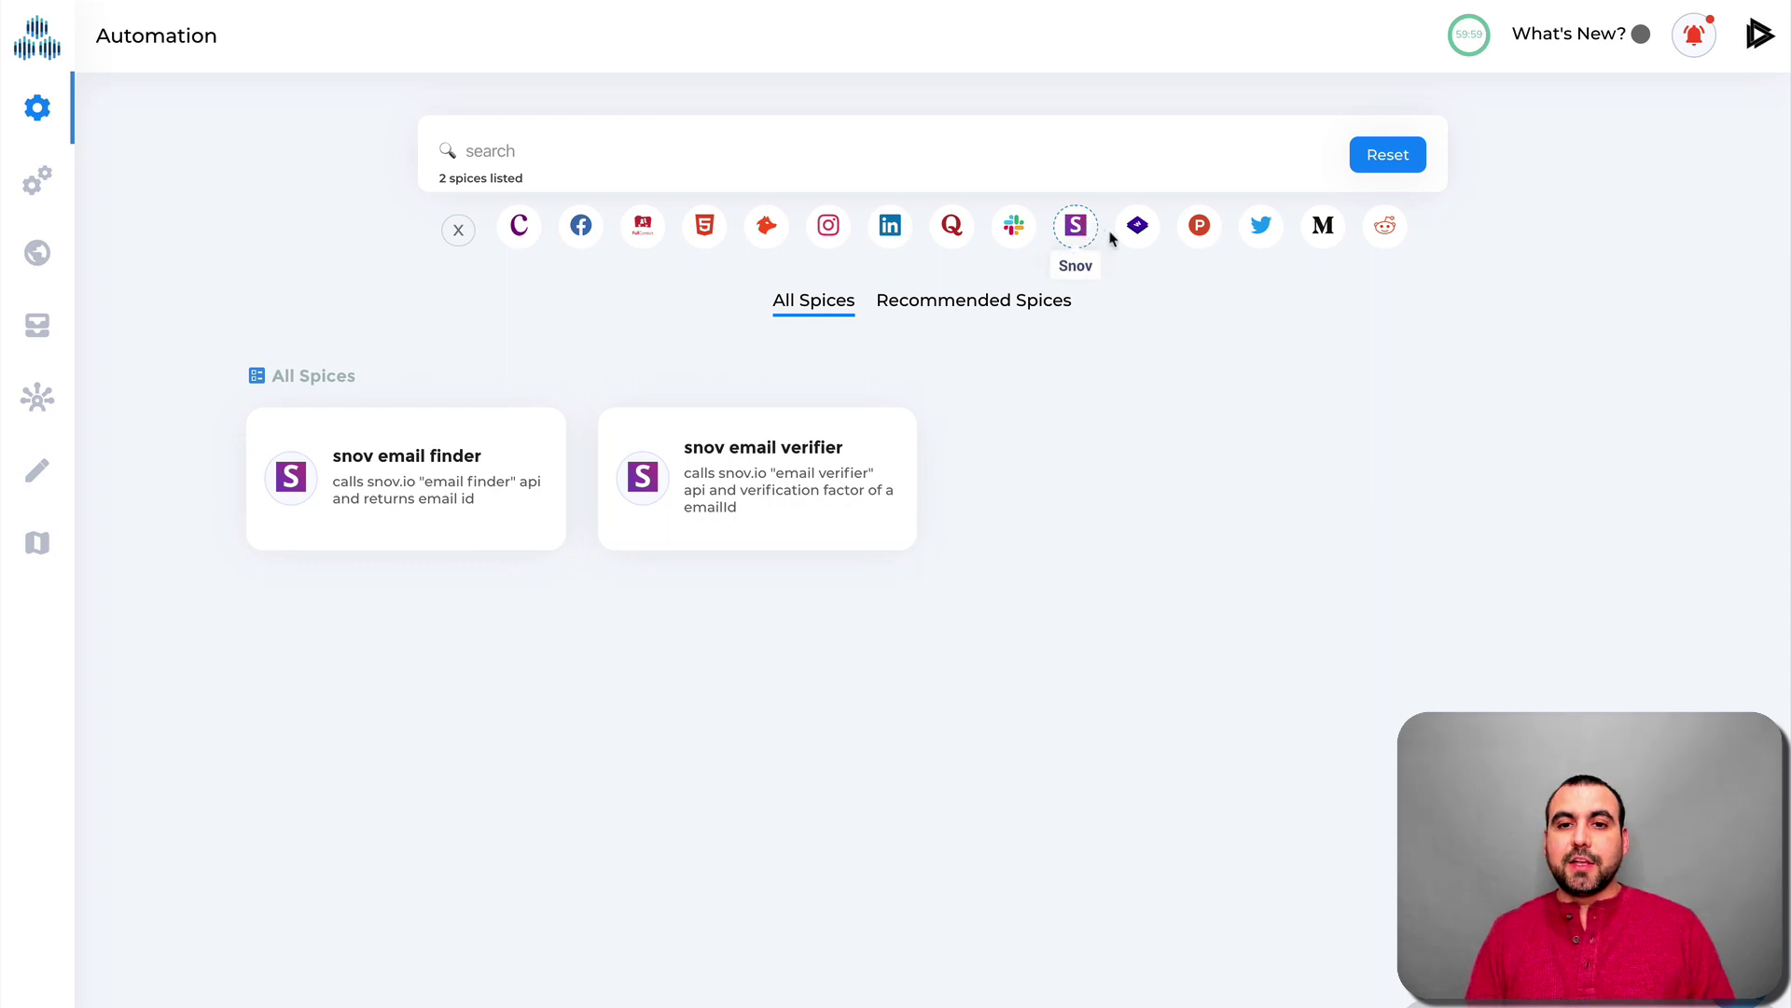
# Clear the Snov filter and preview the Wappalyzer and Product Hunt spices
pyautogui.click(1076, 228)
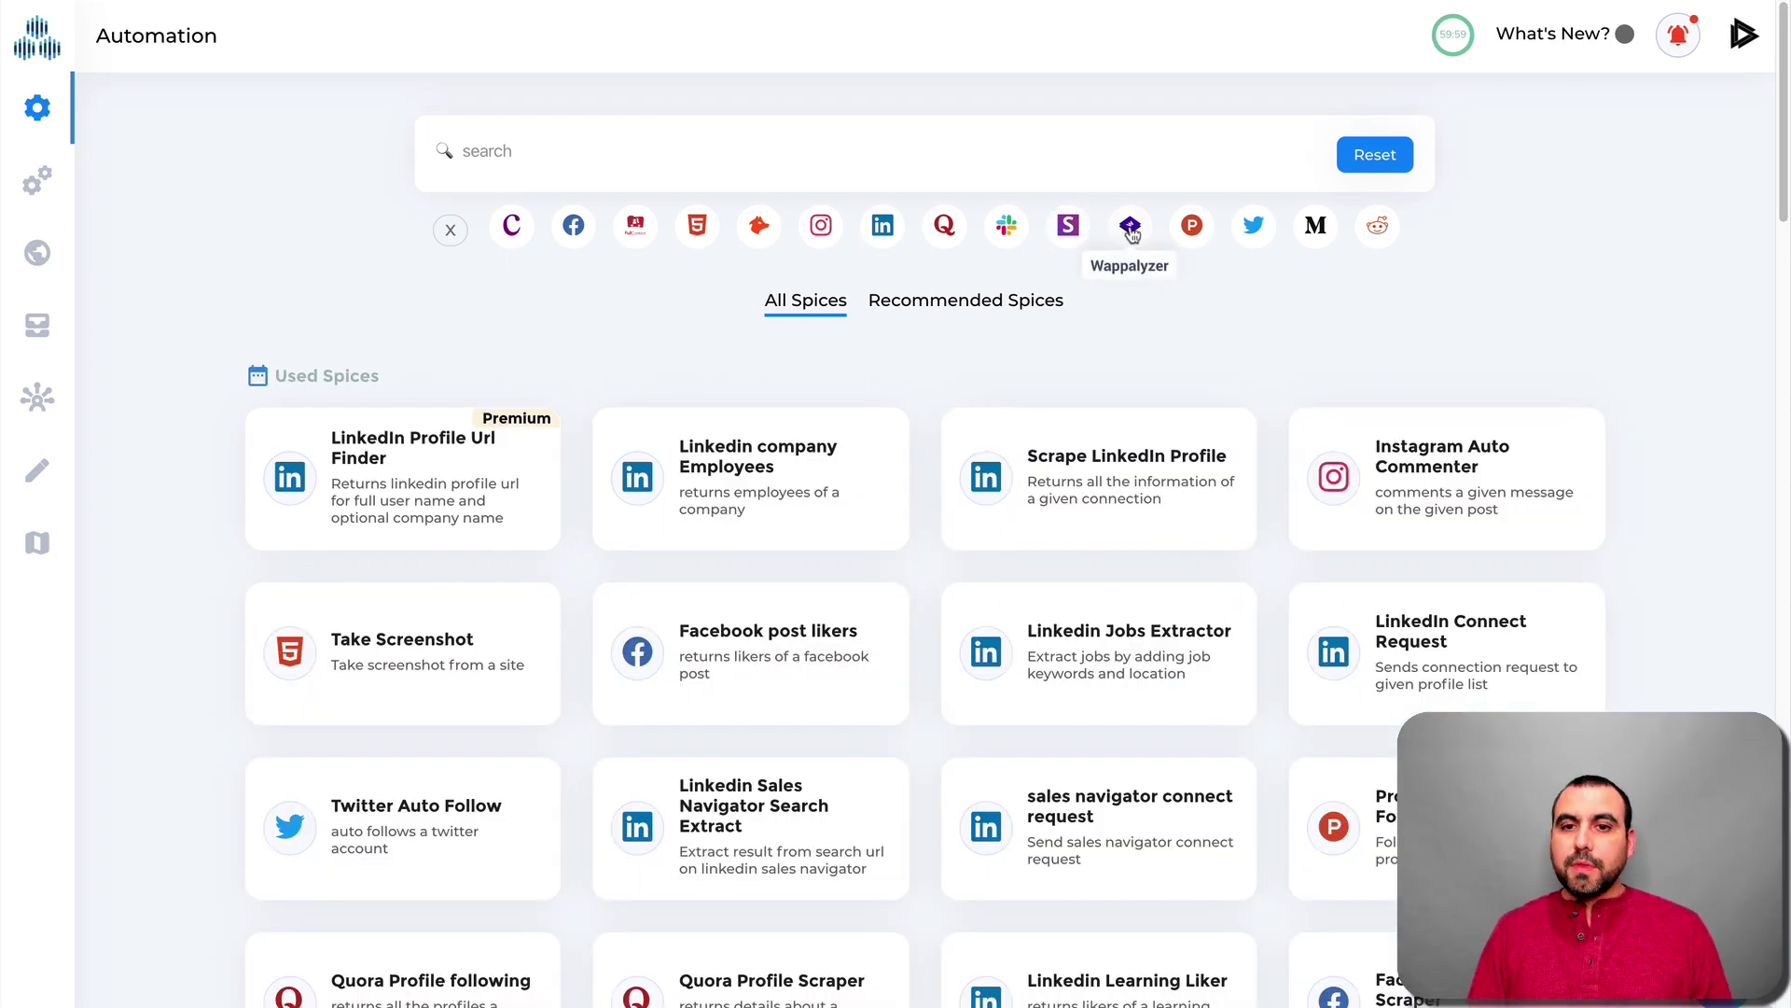
pyautogui.click(1130, 230)
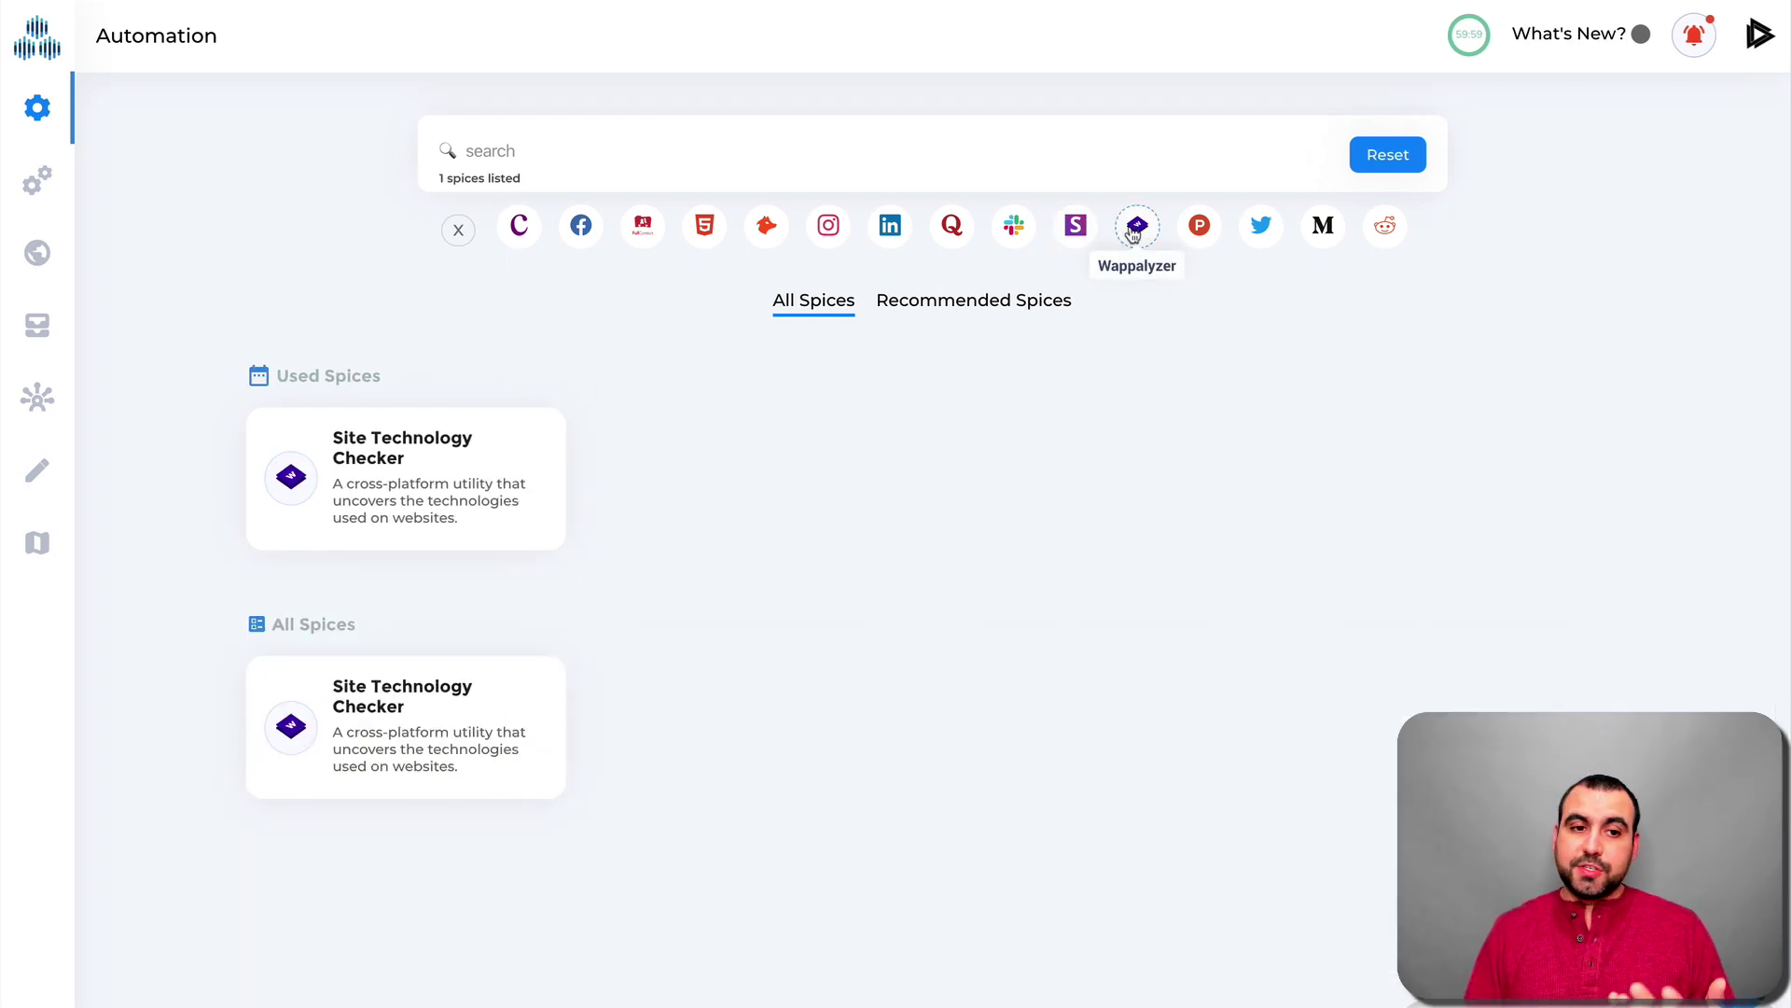
pyautogui.click(1133, 233)
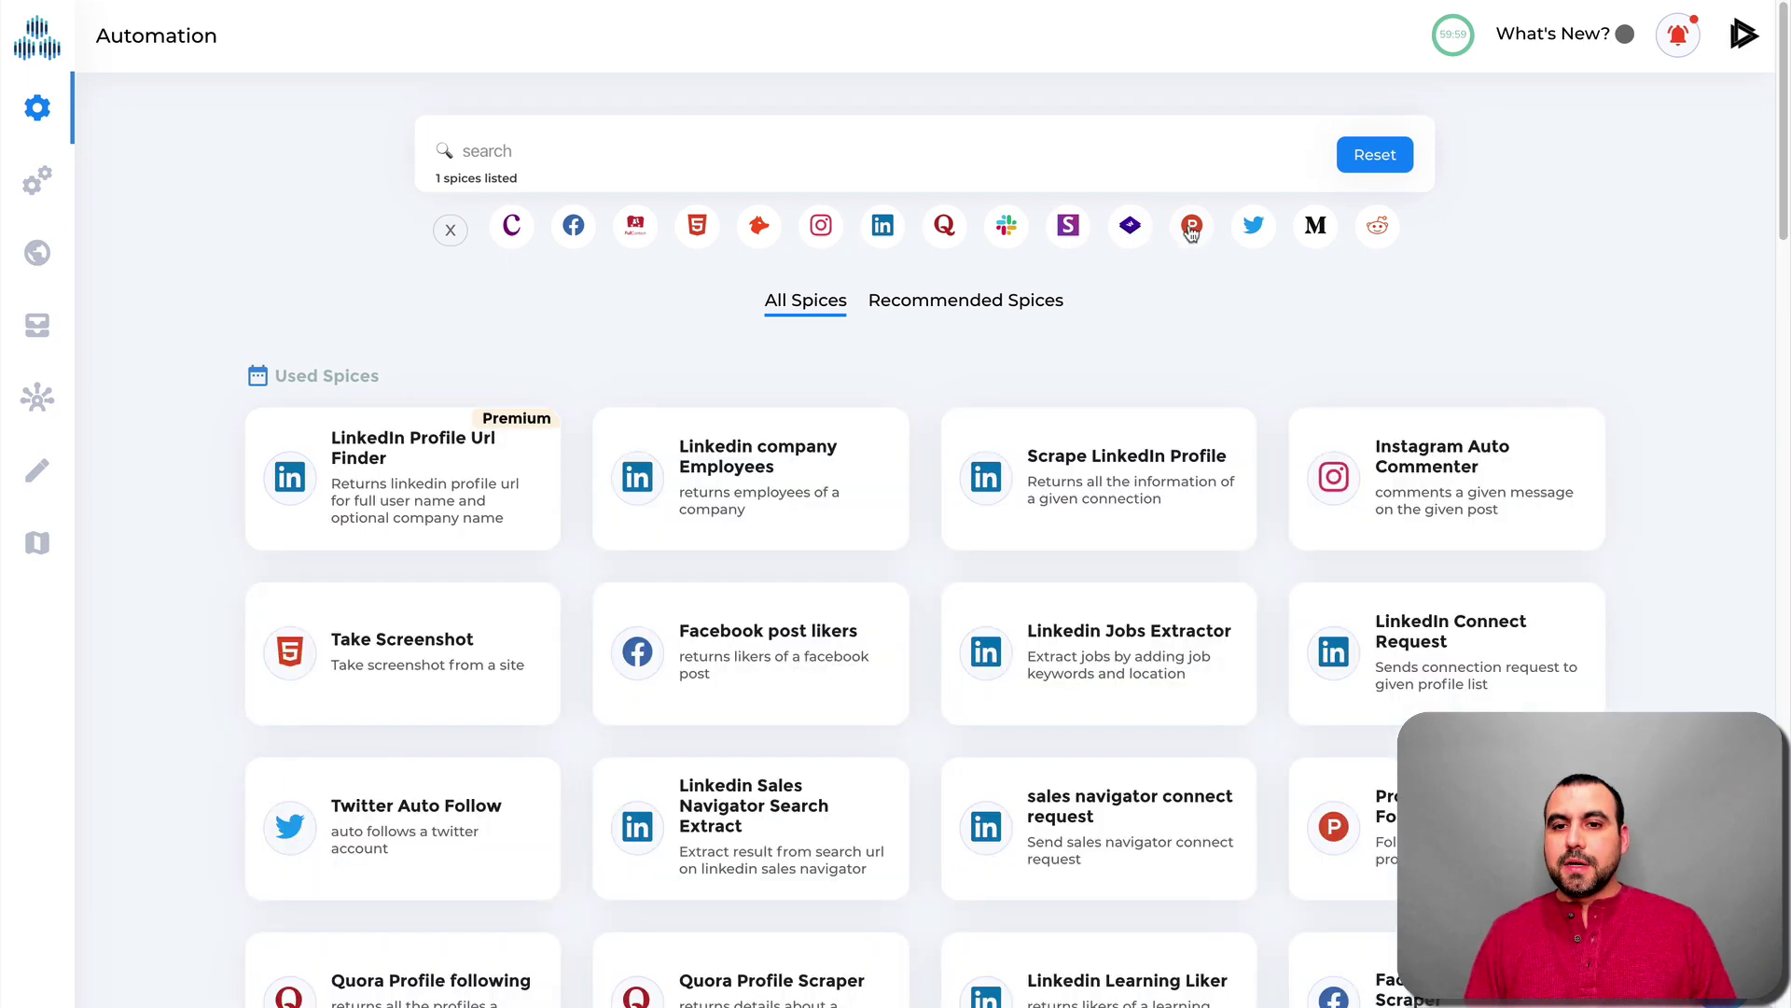
pyautogui.click(1192, 228)
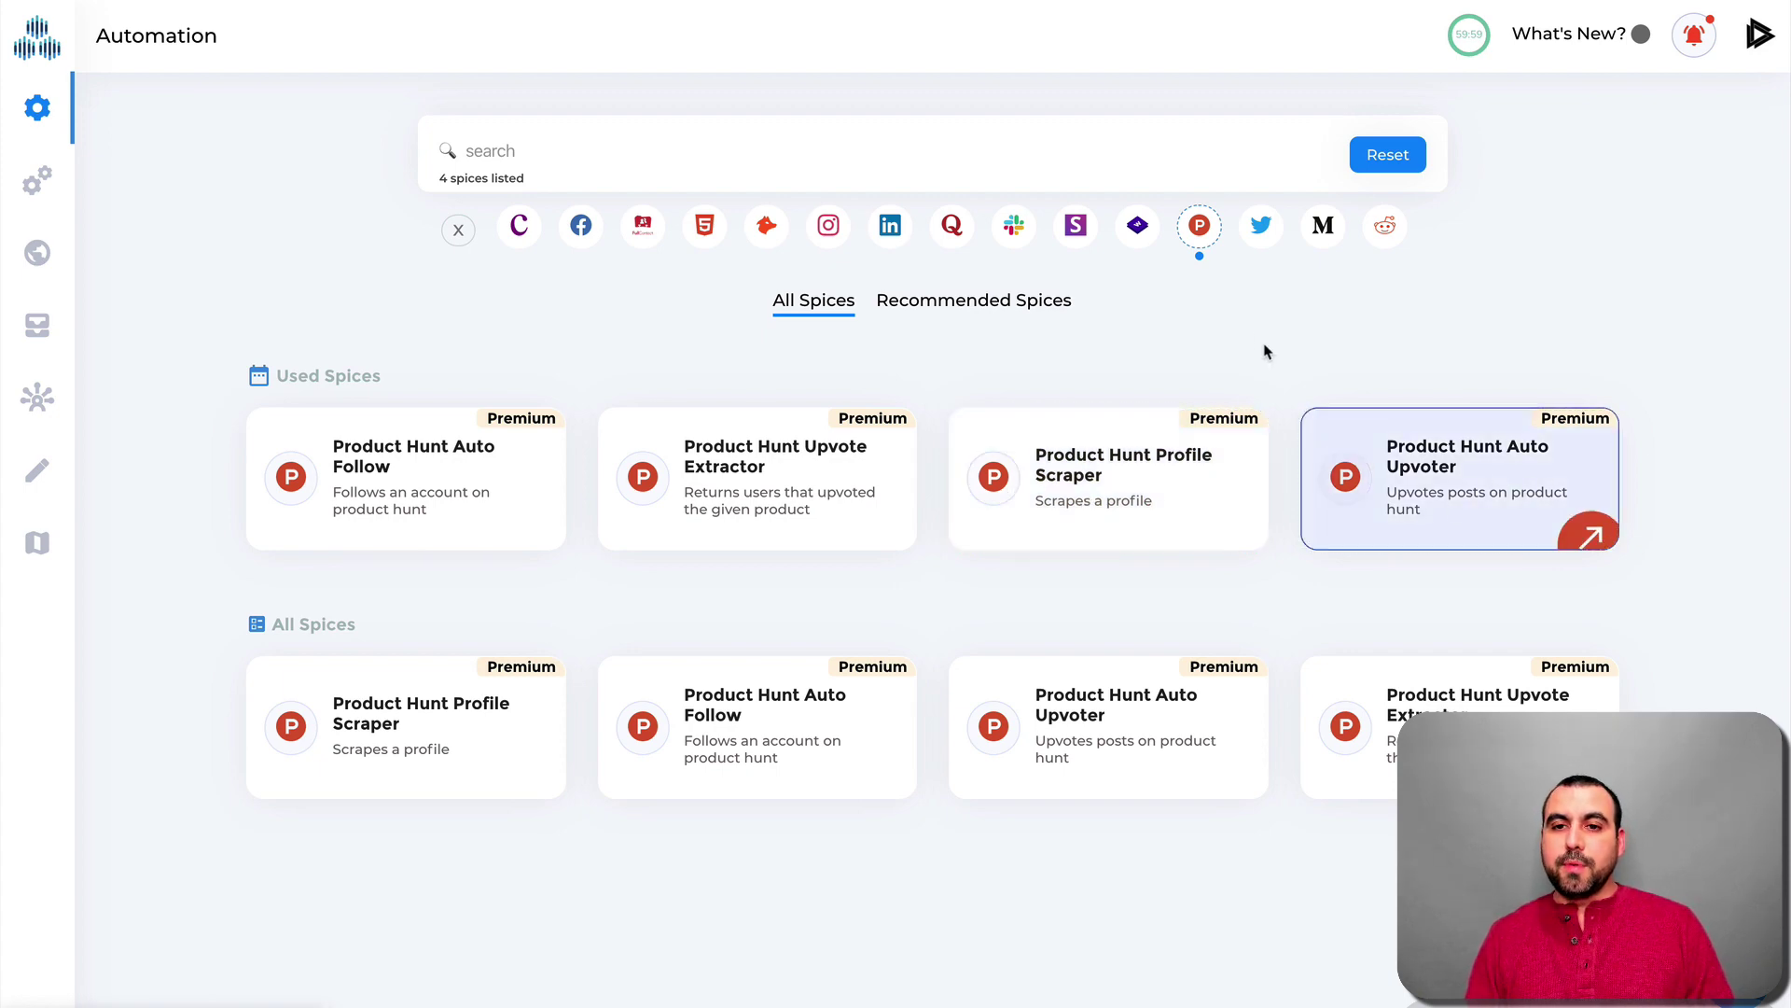
pyautogui.click(1196, 226)
# Preview the Twitter, Medium and Reddit spices, then clear the Reddit filter
pyautogui.click(1249, 237)
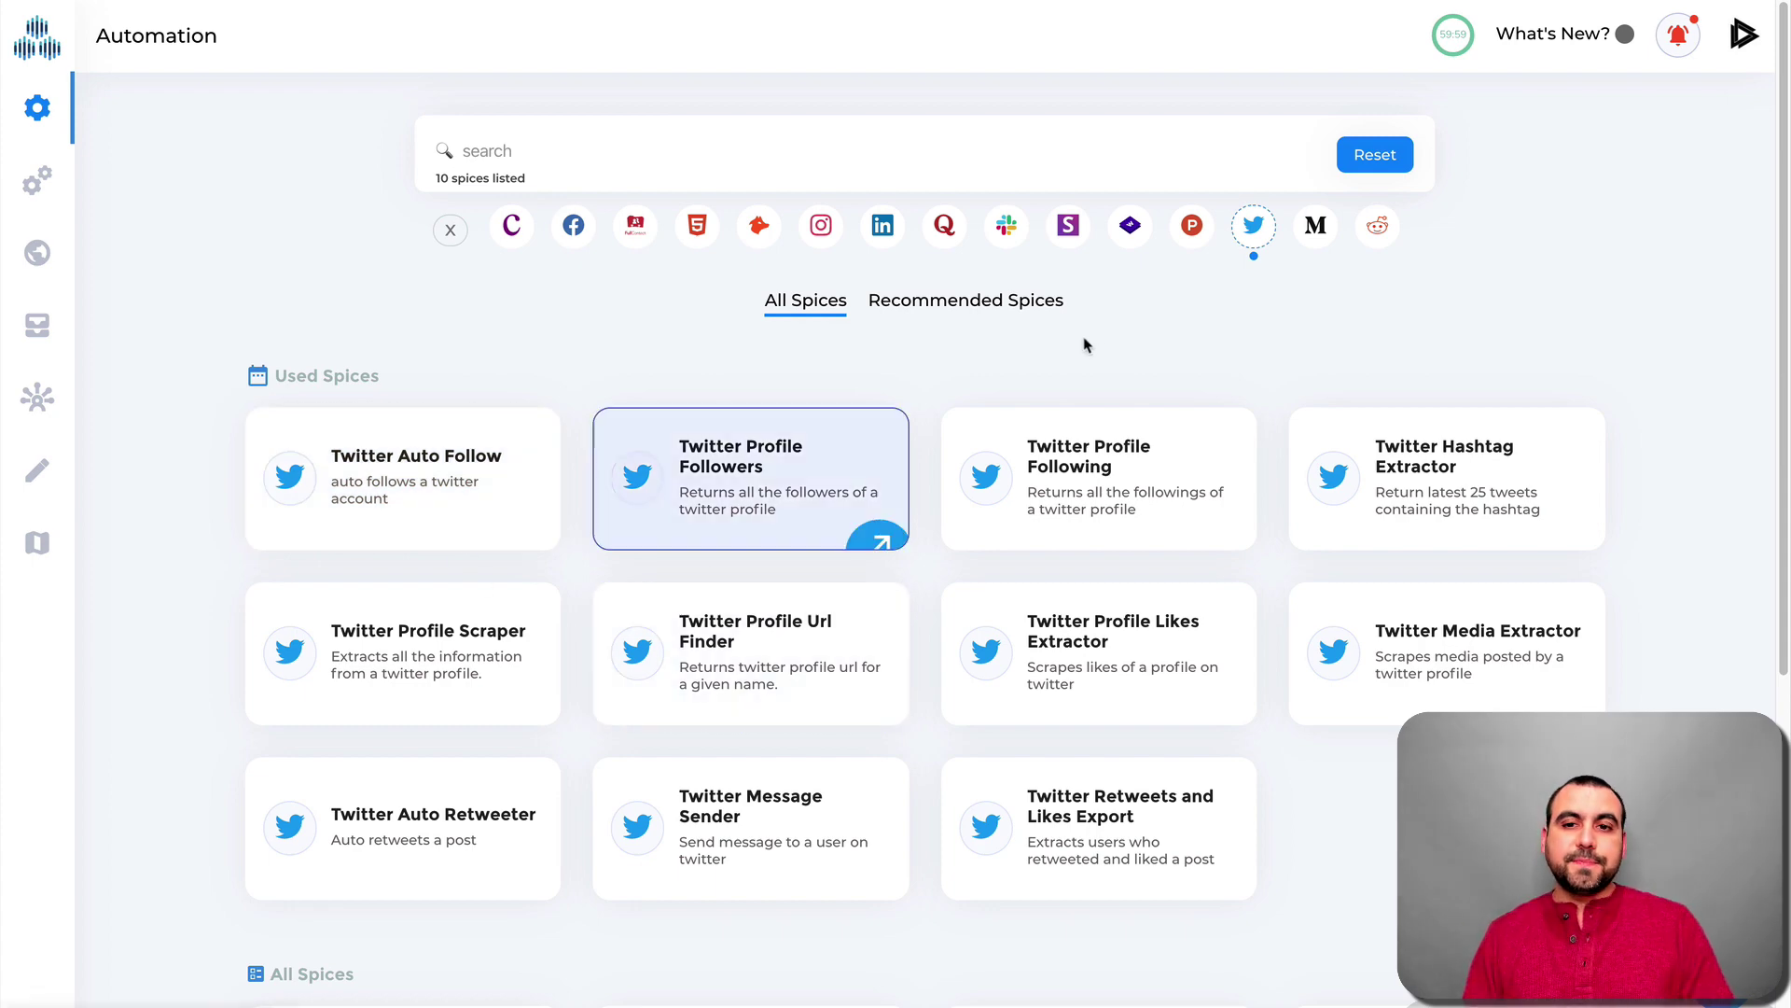
pyautogui.click(1251, 228)
pyautogui.click(1317, 230)
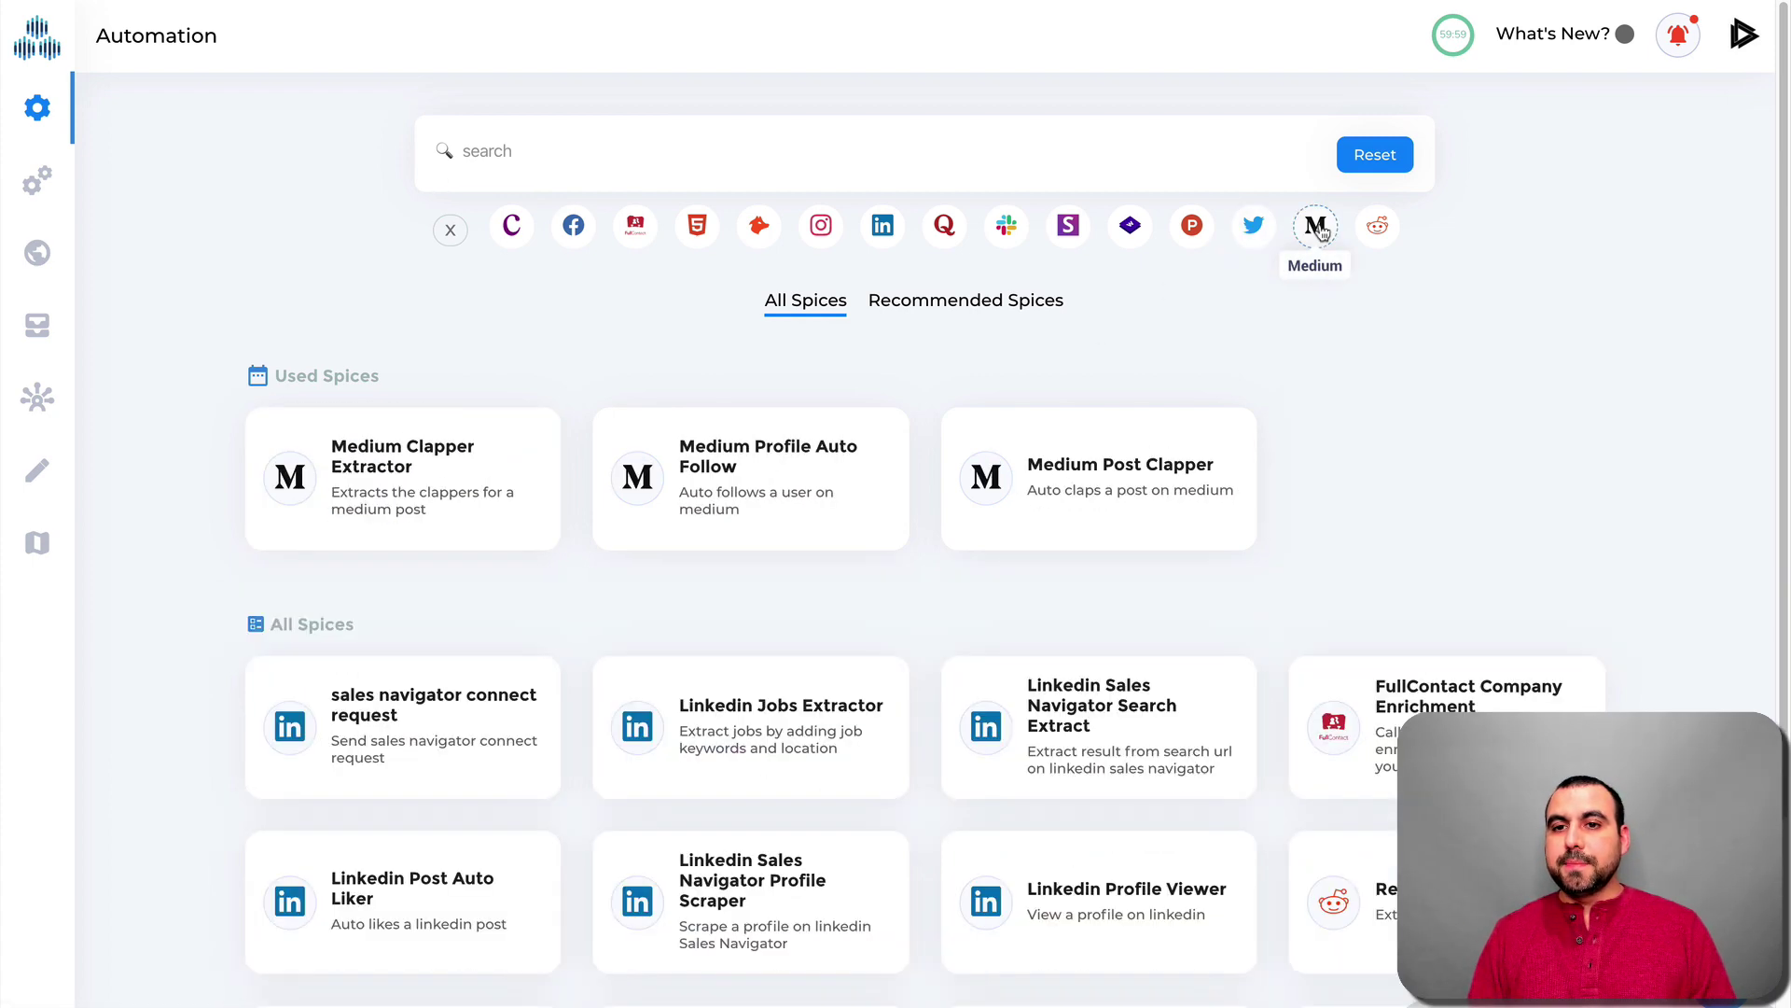
pyautogui.click(1317, 230)
pyautogui.click(1368, 231)
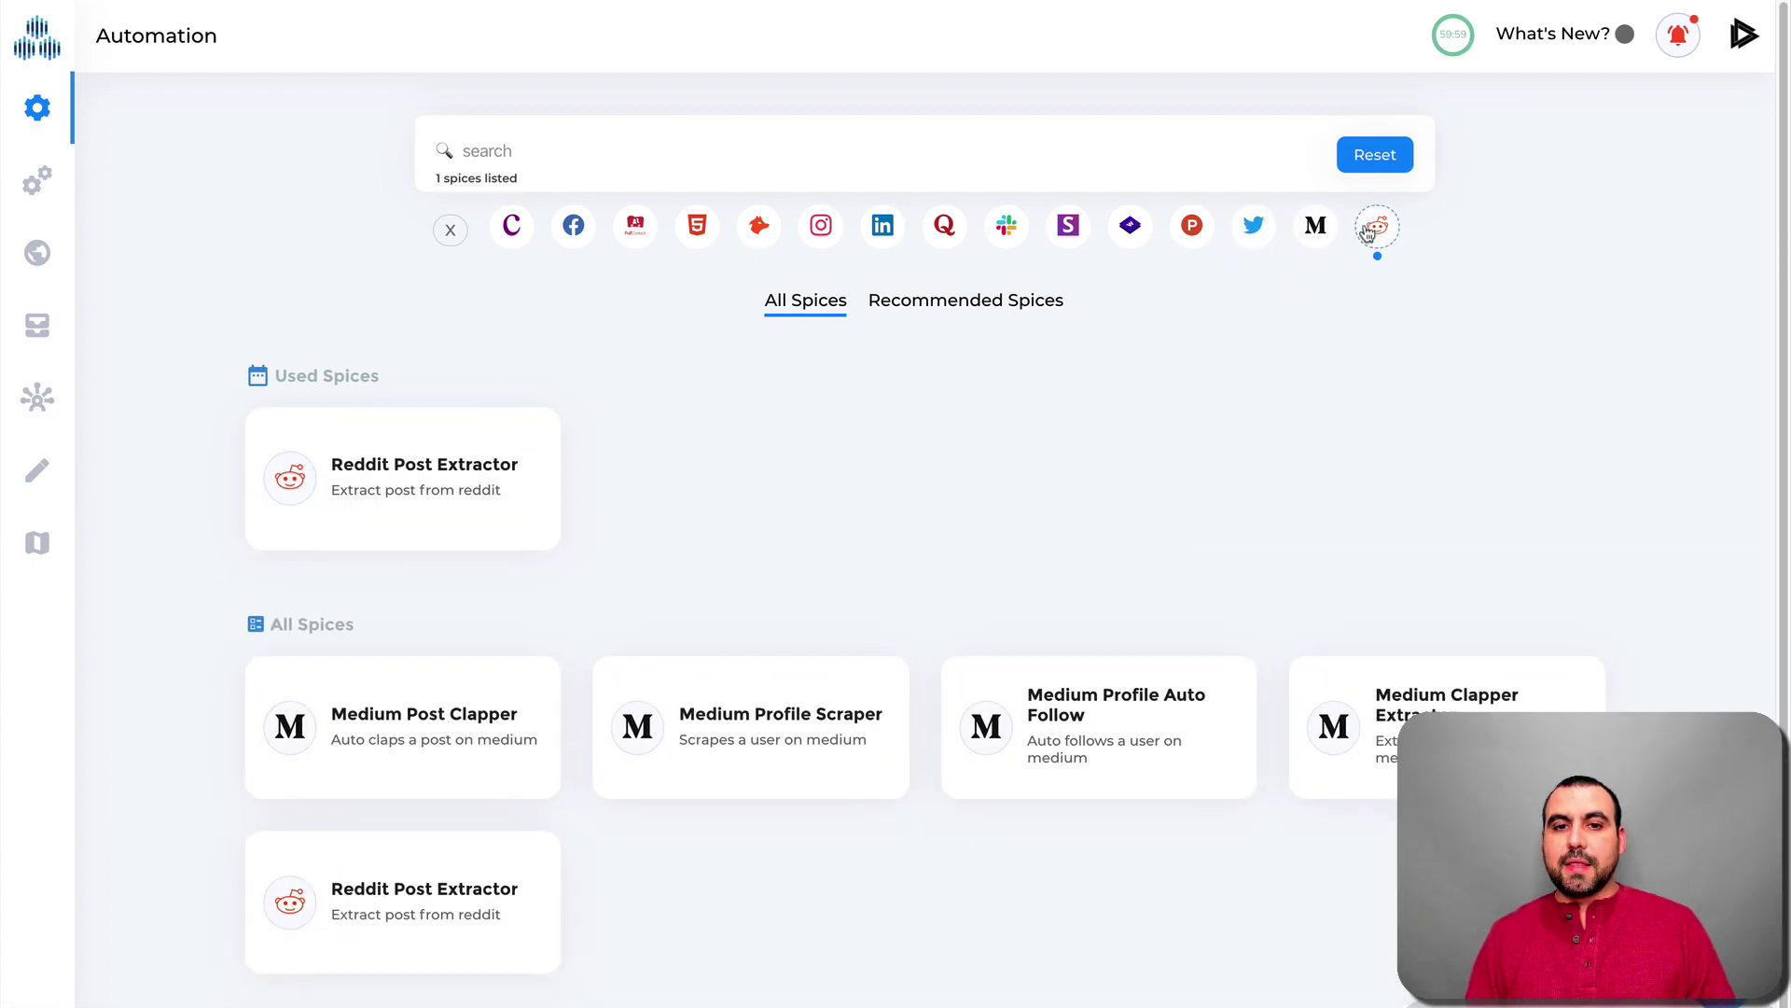
pyautogui.click(1369, 231)
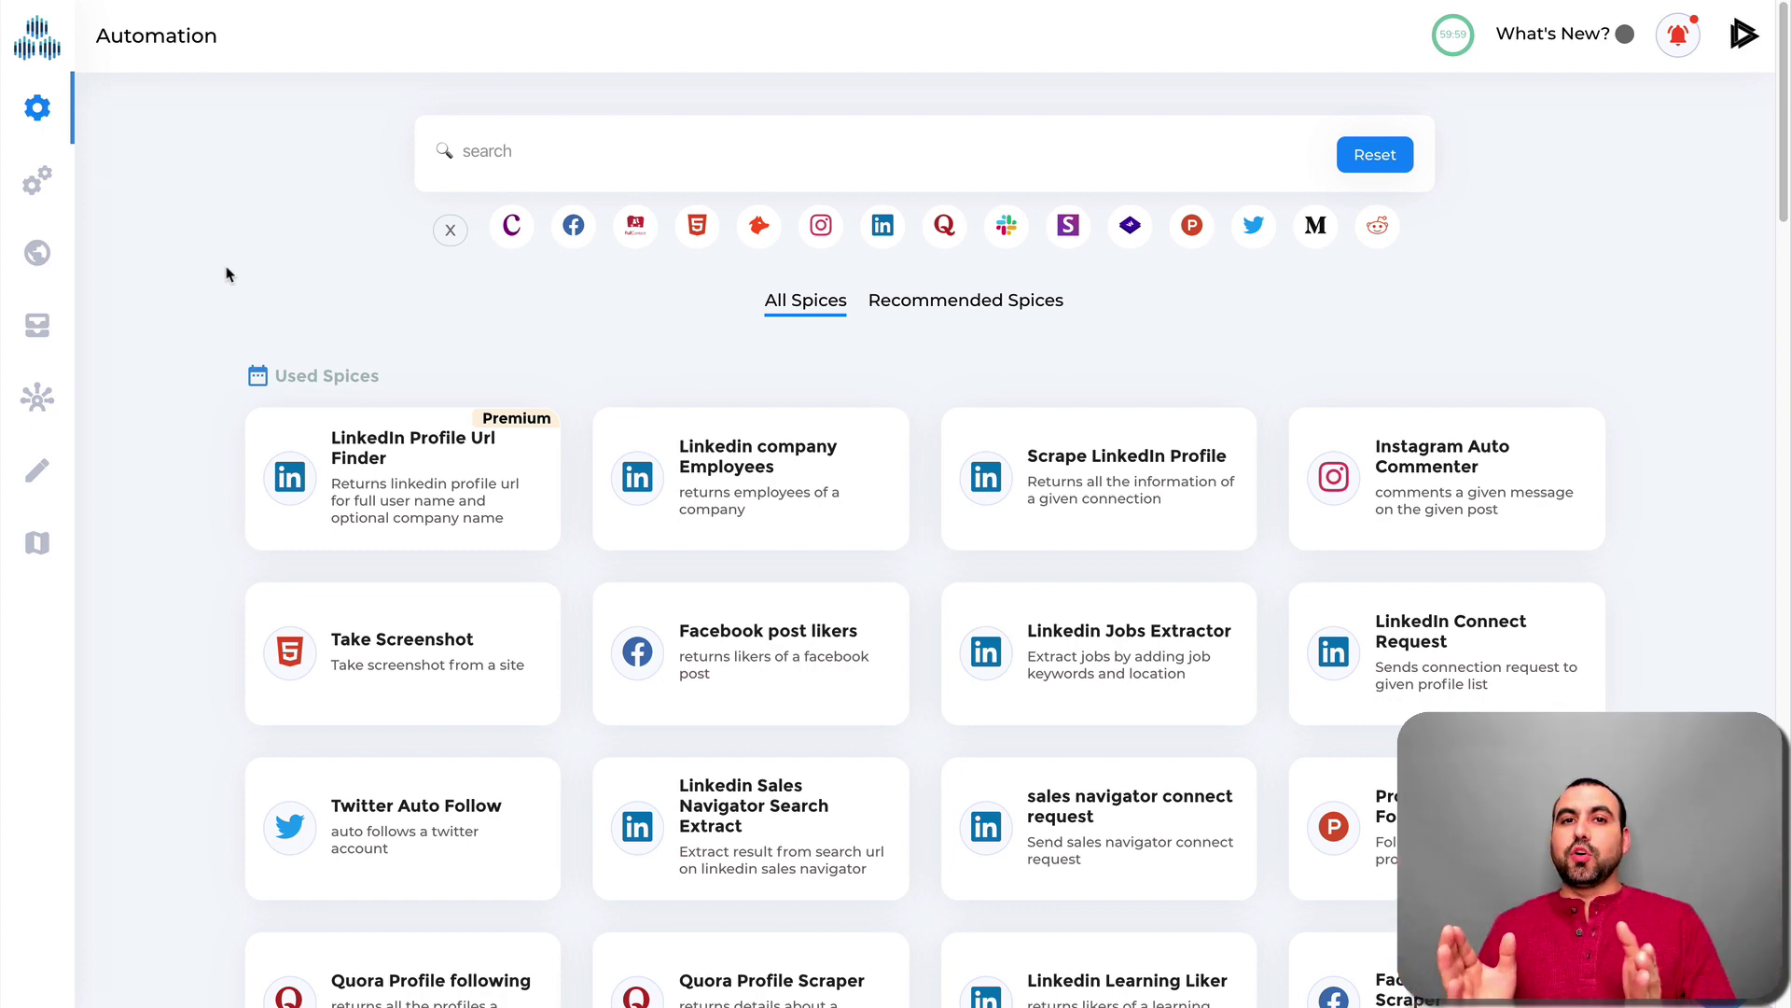
# View the 'scrape and connect slack members on linkedin' recipe's flow, then return to the Recipes gallery
pyautogui.click(37, 180)
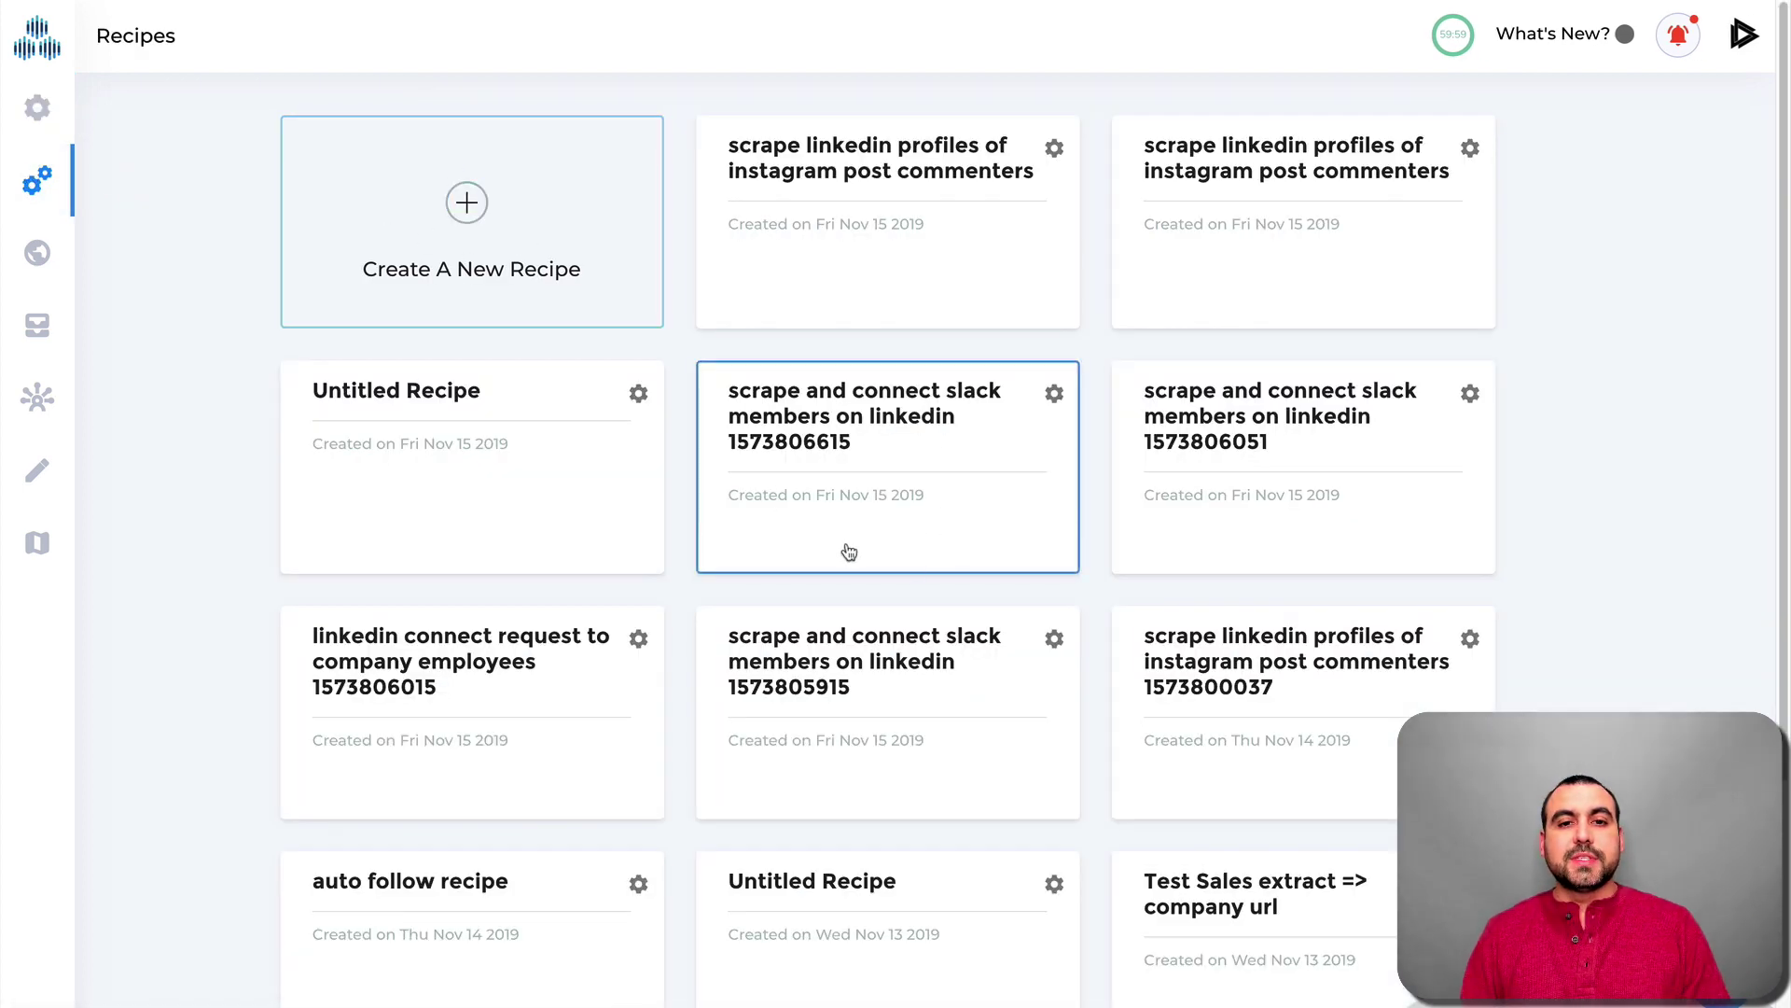
pyautogui.click(910, 417)
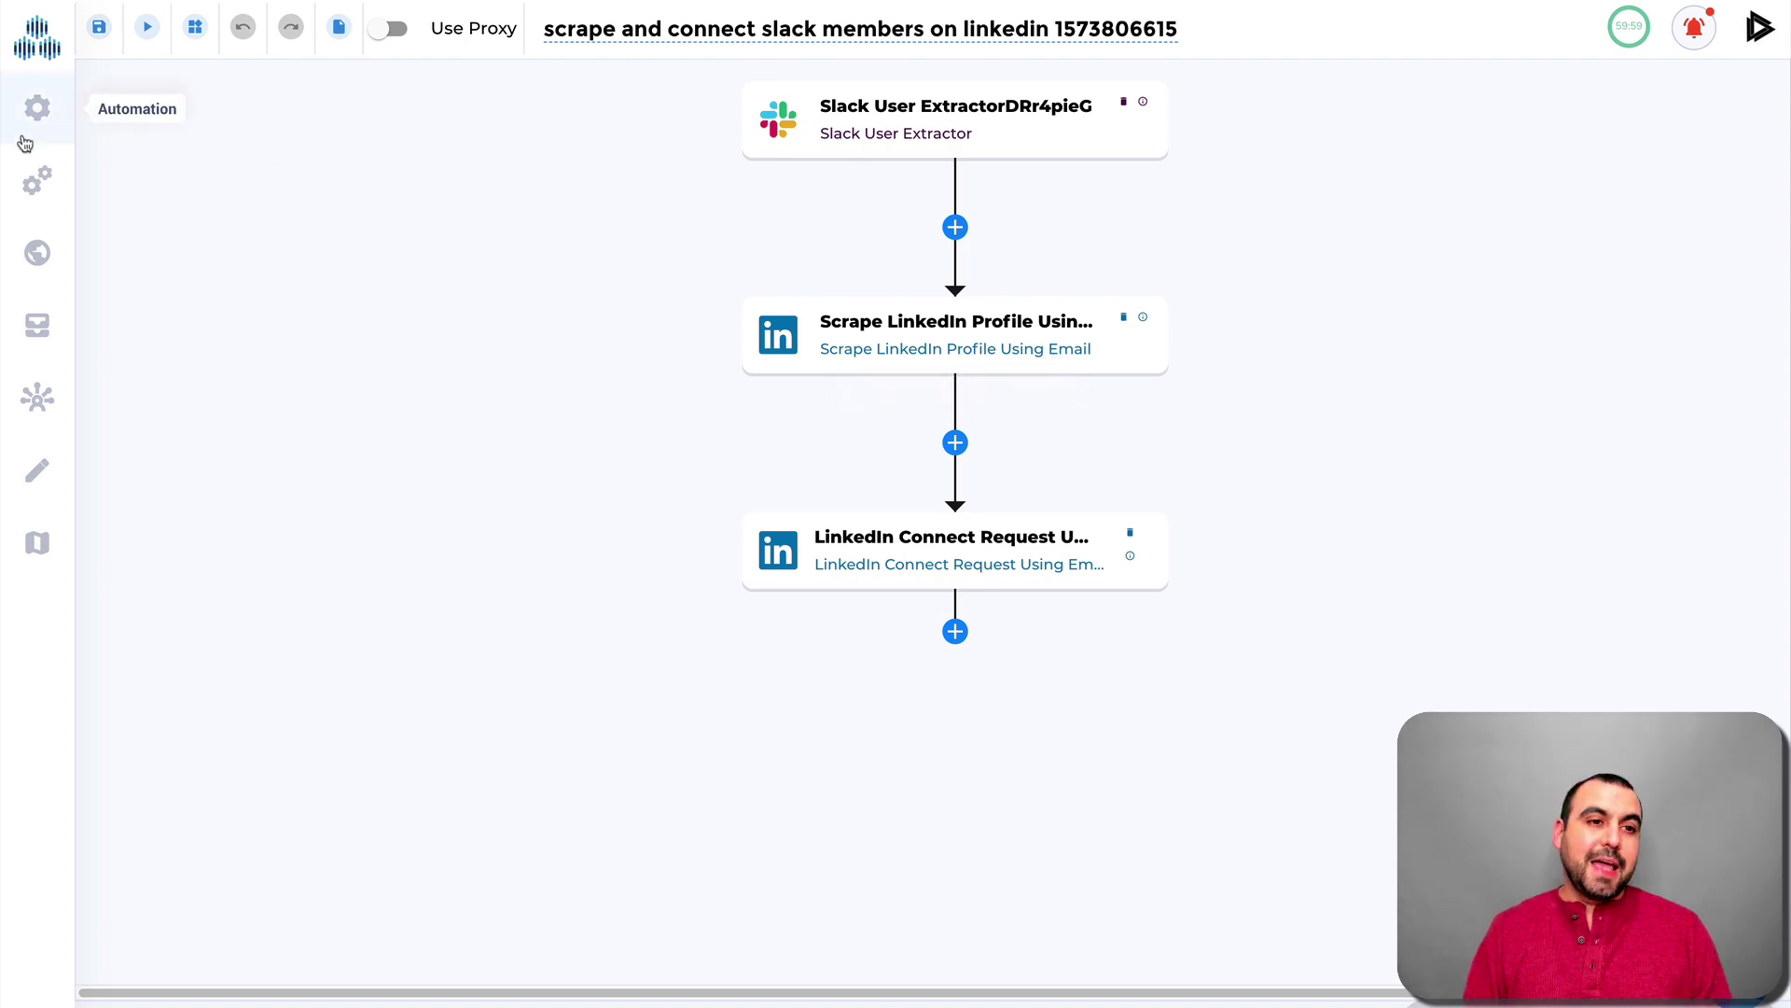
pyautogui.click(42, 196)
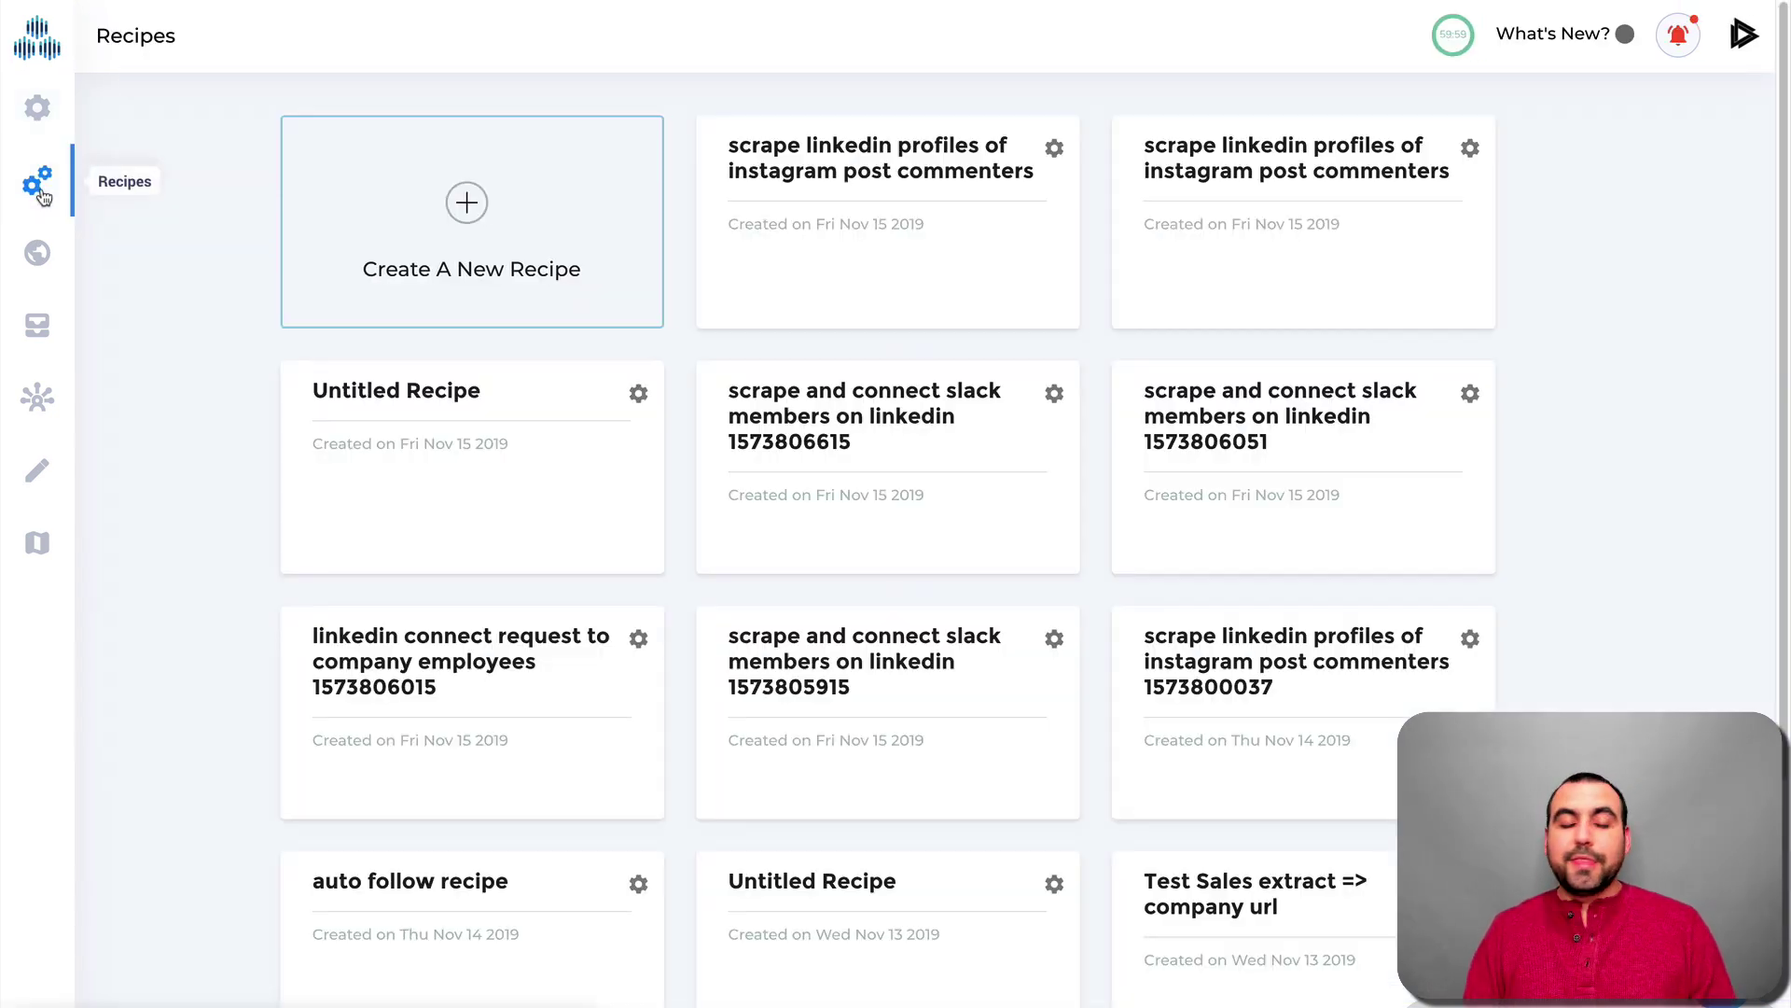
# Create a new recipe with Twitter Profile Scraper as its first spice
pyautogui.click(532, 257)
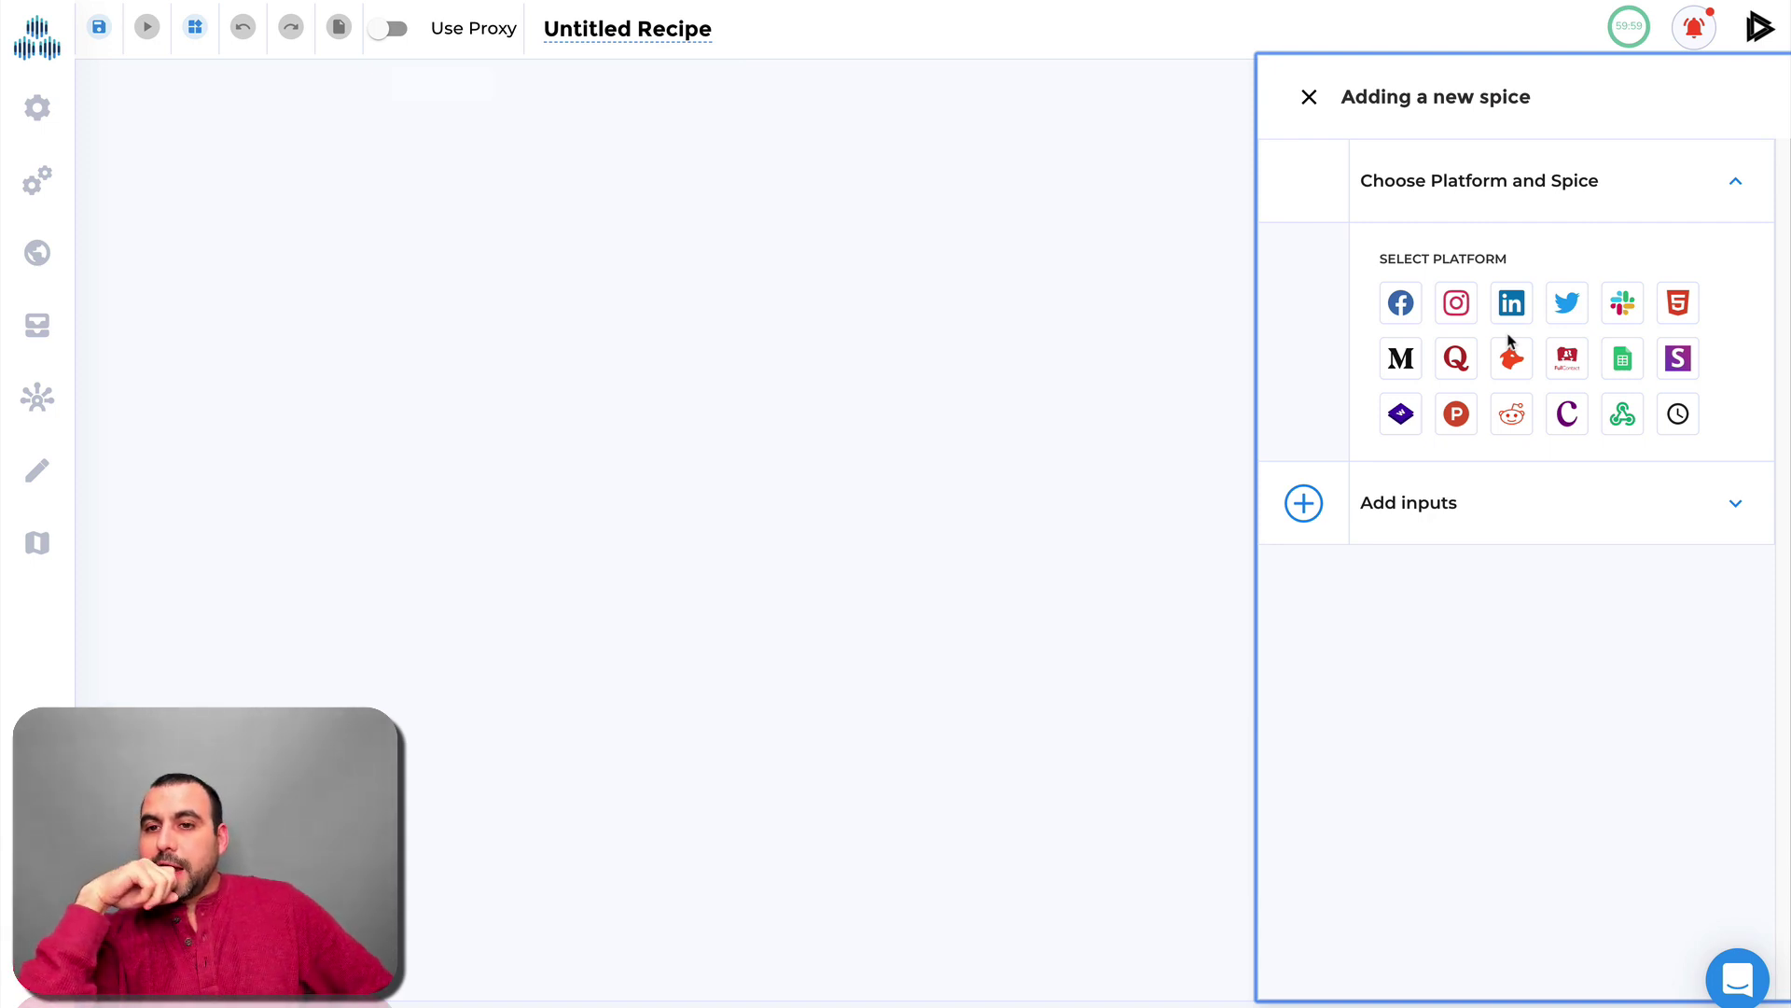
pyautogui.click(1579, 305)
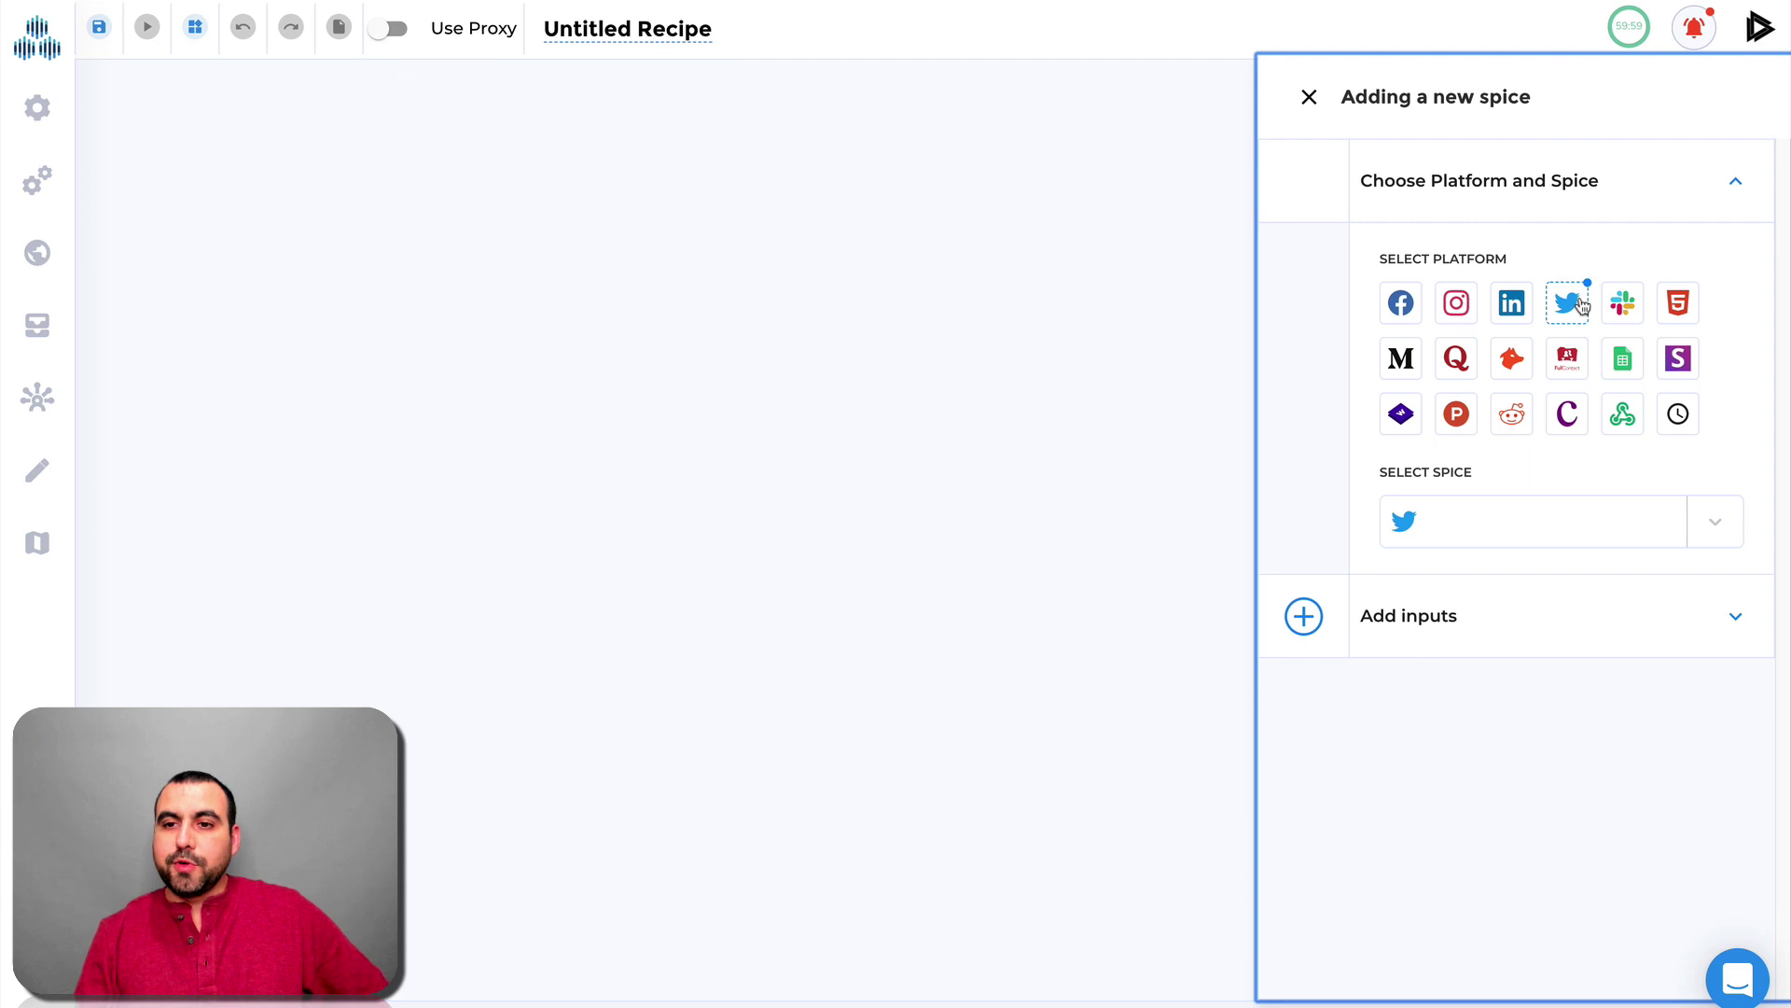
pyautogui.click(1515, 518)
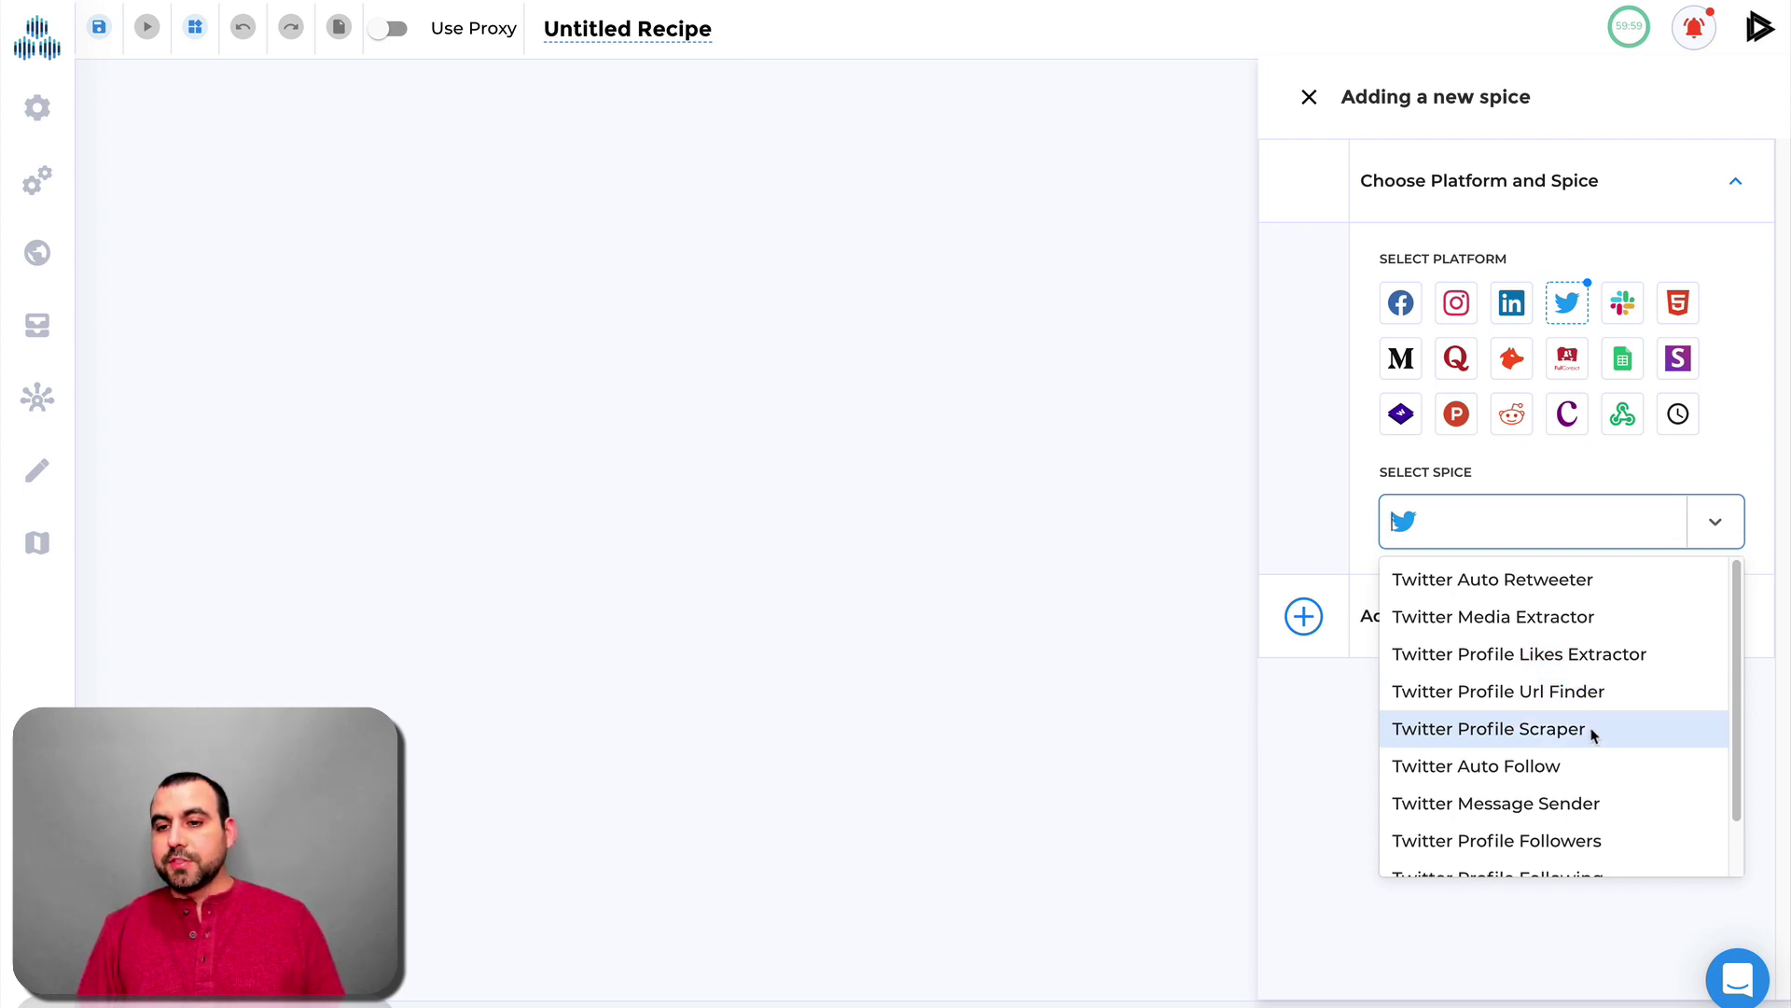
pyautogui.scroll(-1, 1586, 774)
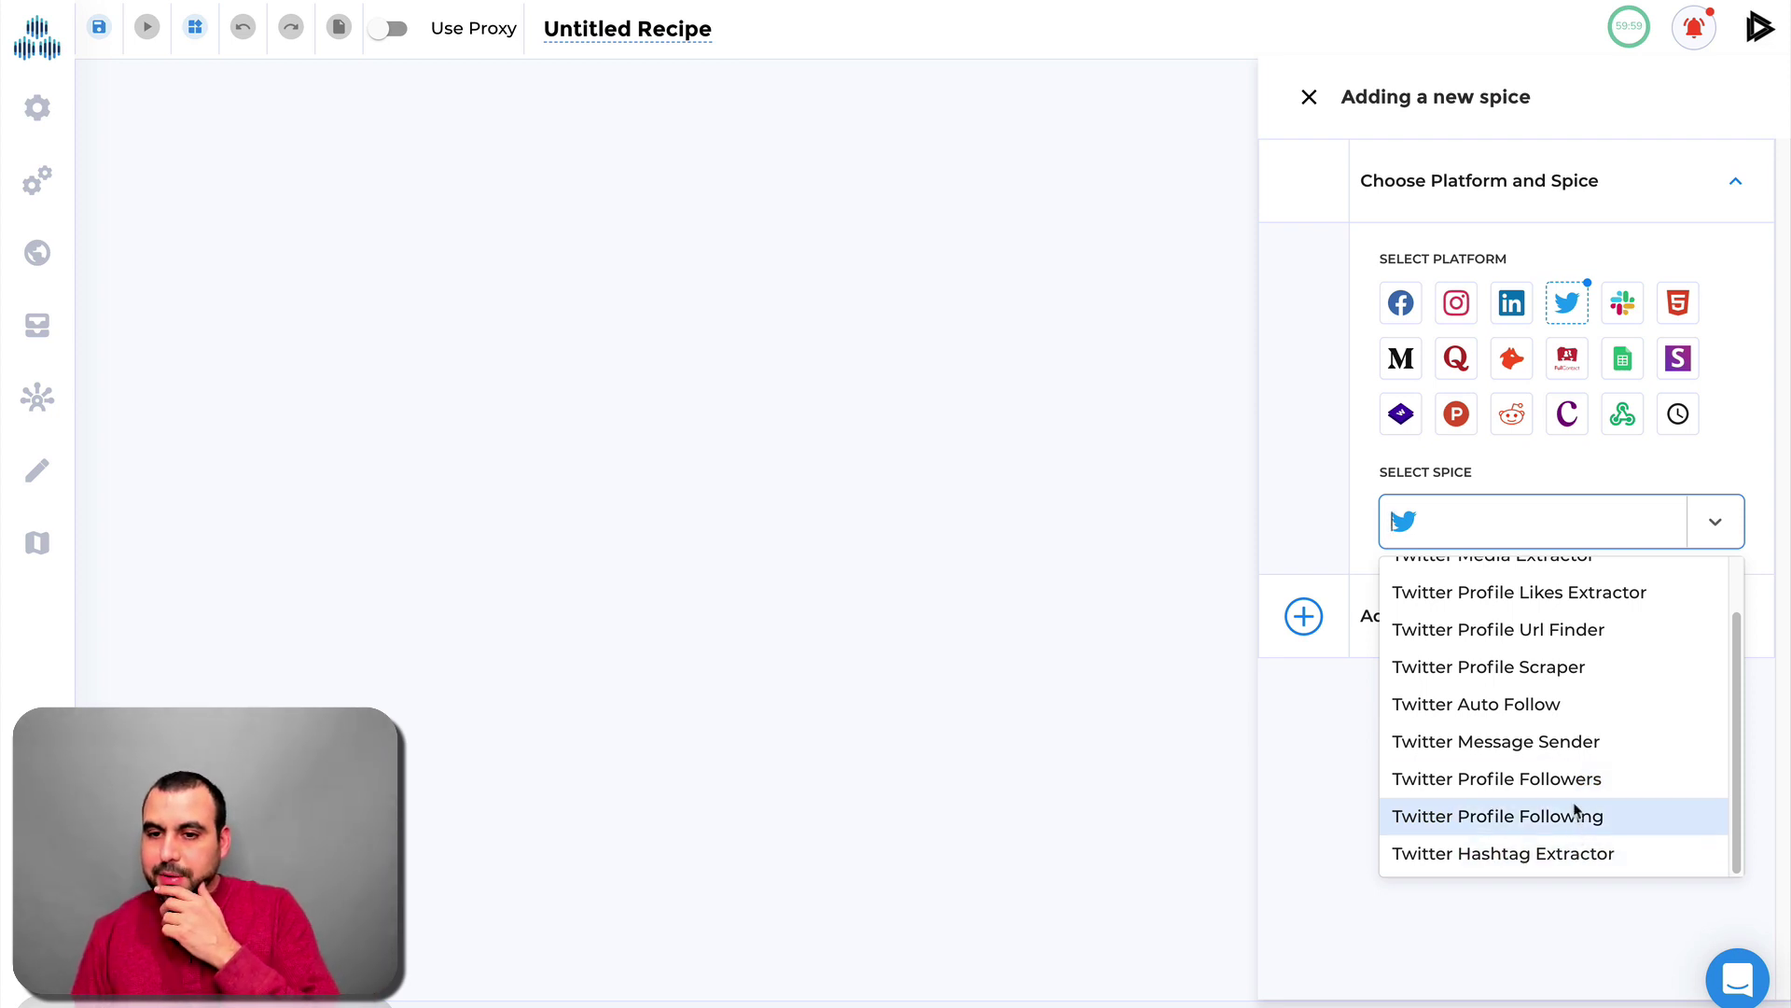
pyautogui.scroll(1, 1567, 821)
pyautogui.click(1532, 721)
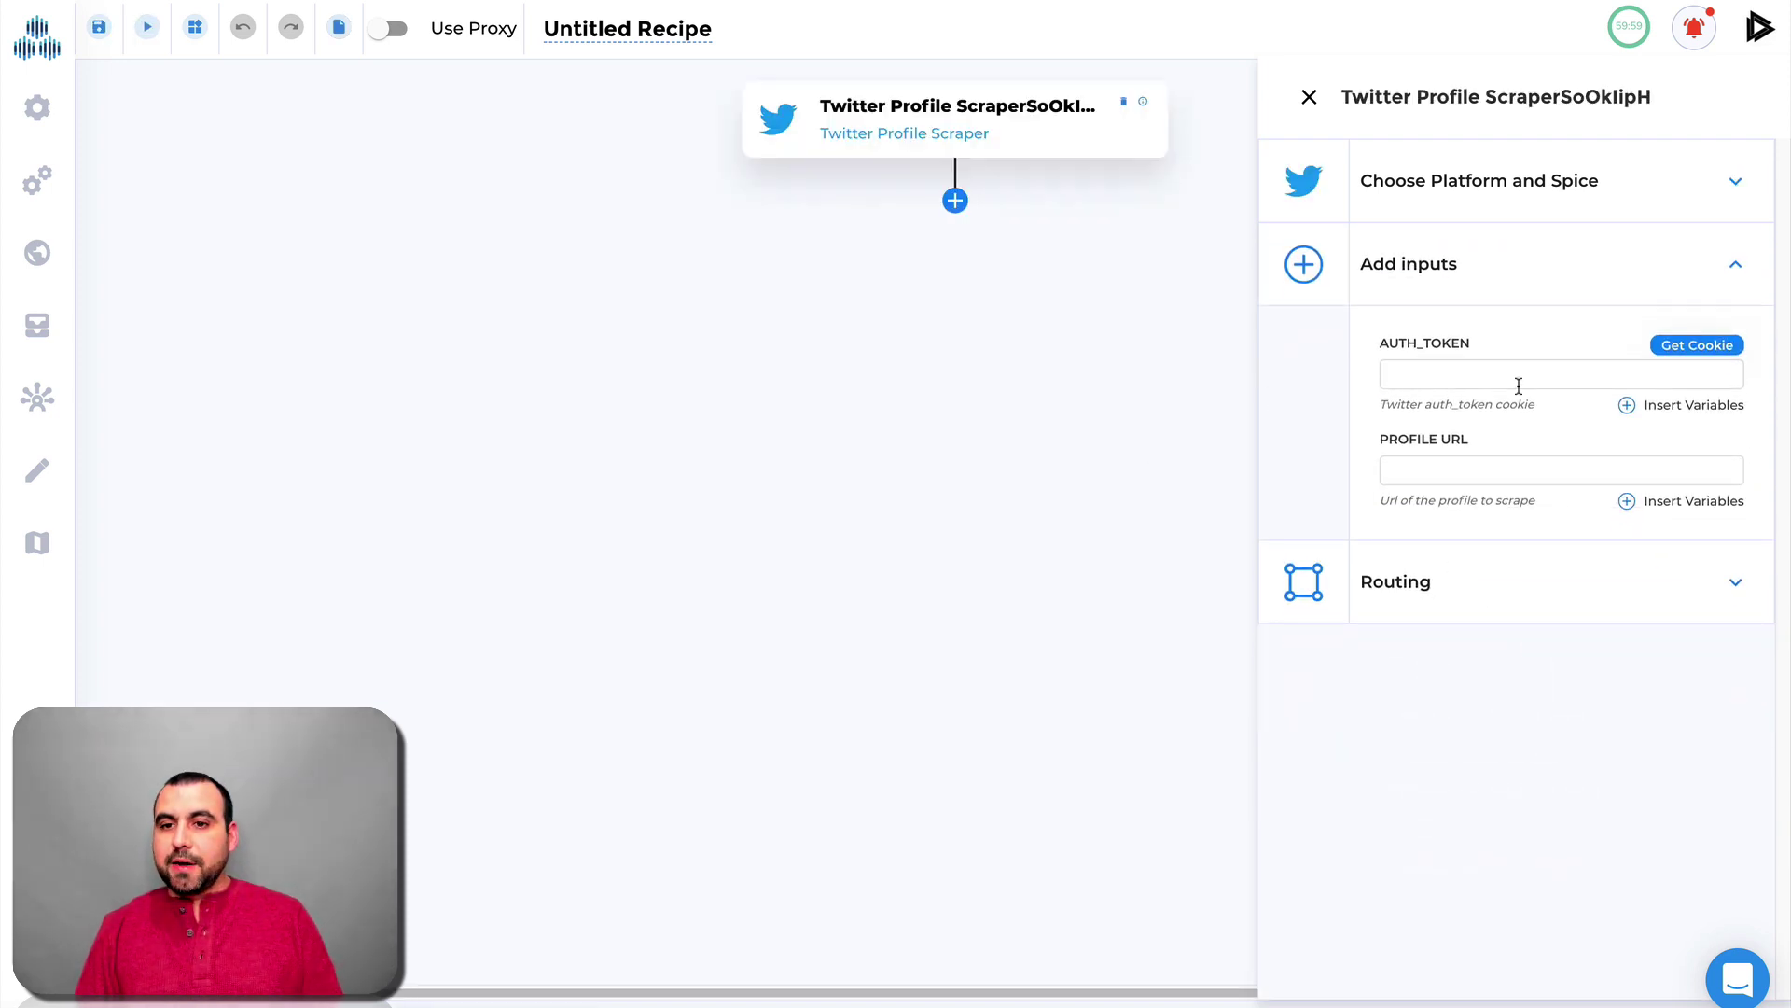
# Use Get Cookie on the AUTH_TOKEN field to bring up Twitter's login page
pyautogui.click(1536, 384)
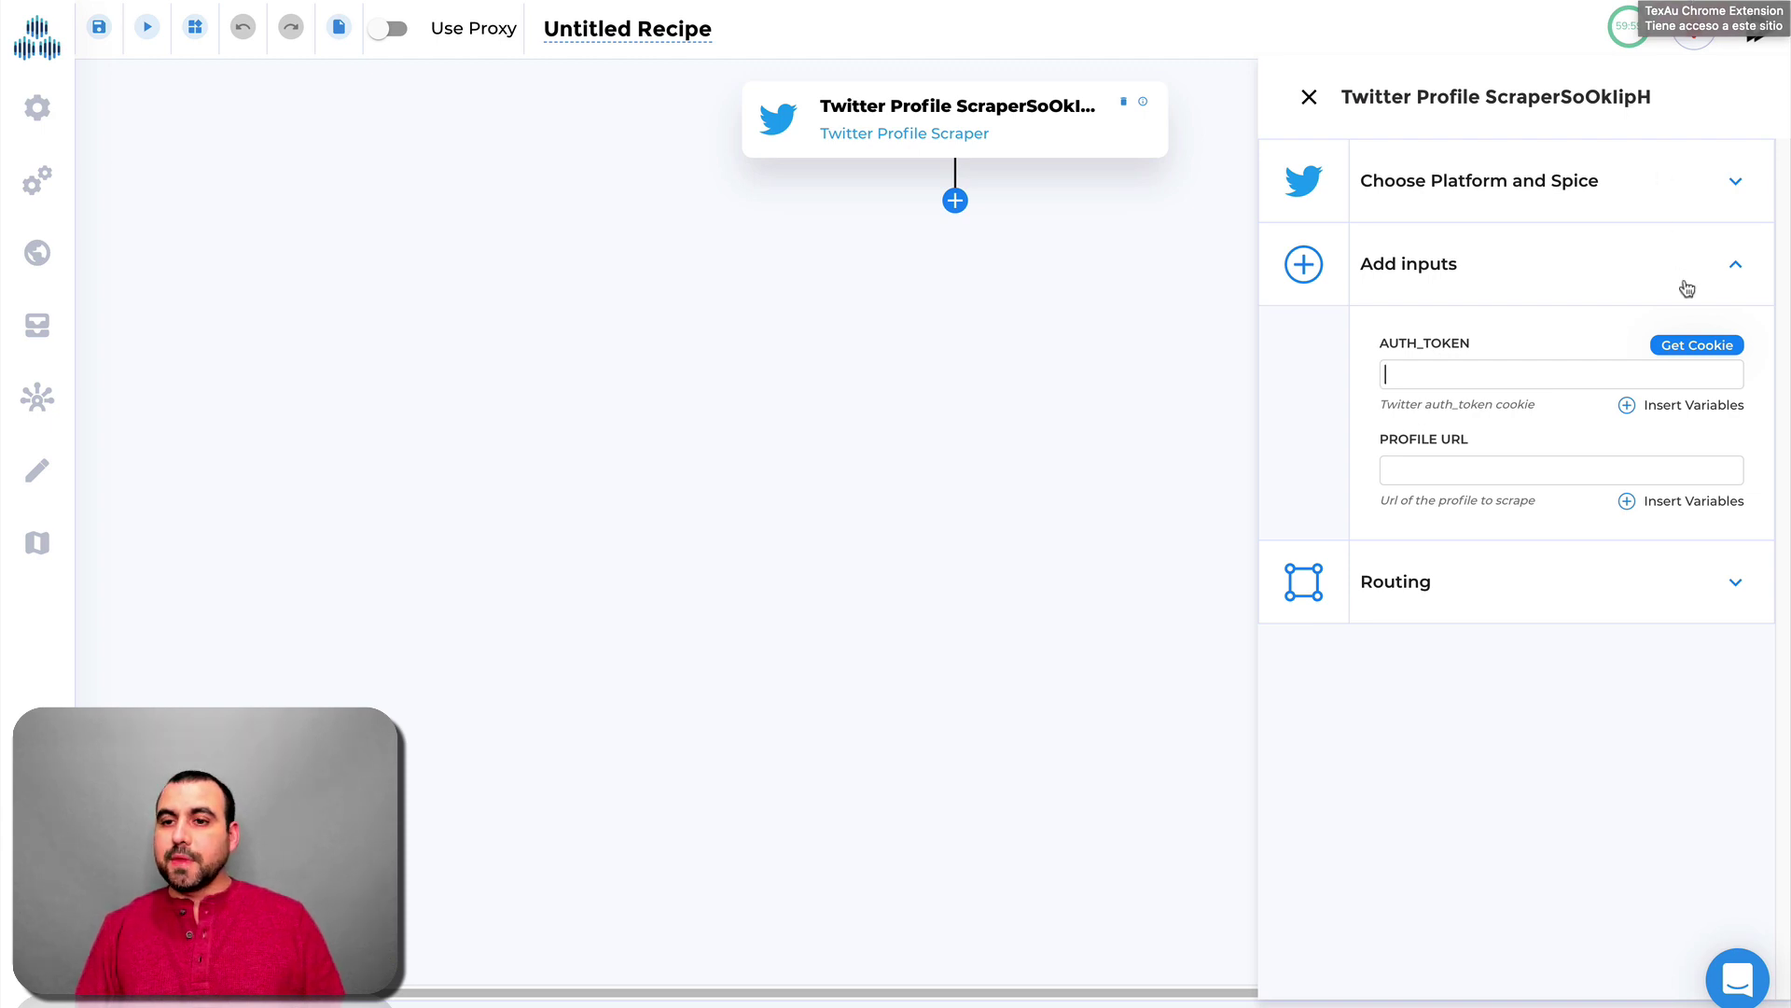
pyautogui.click(1684, 342)
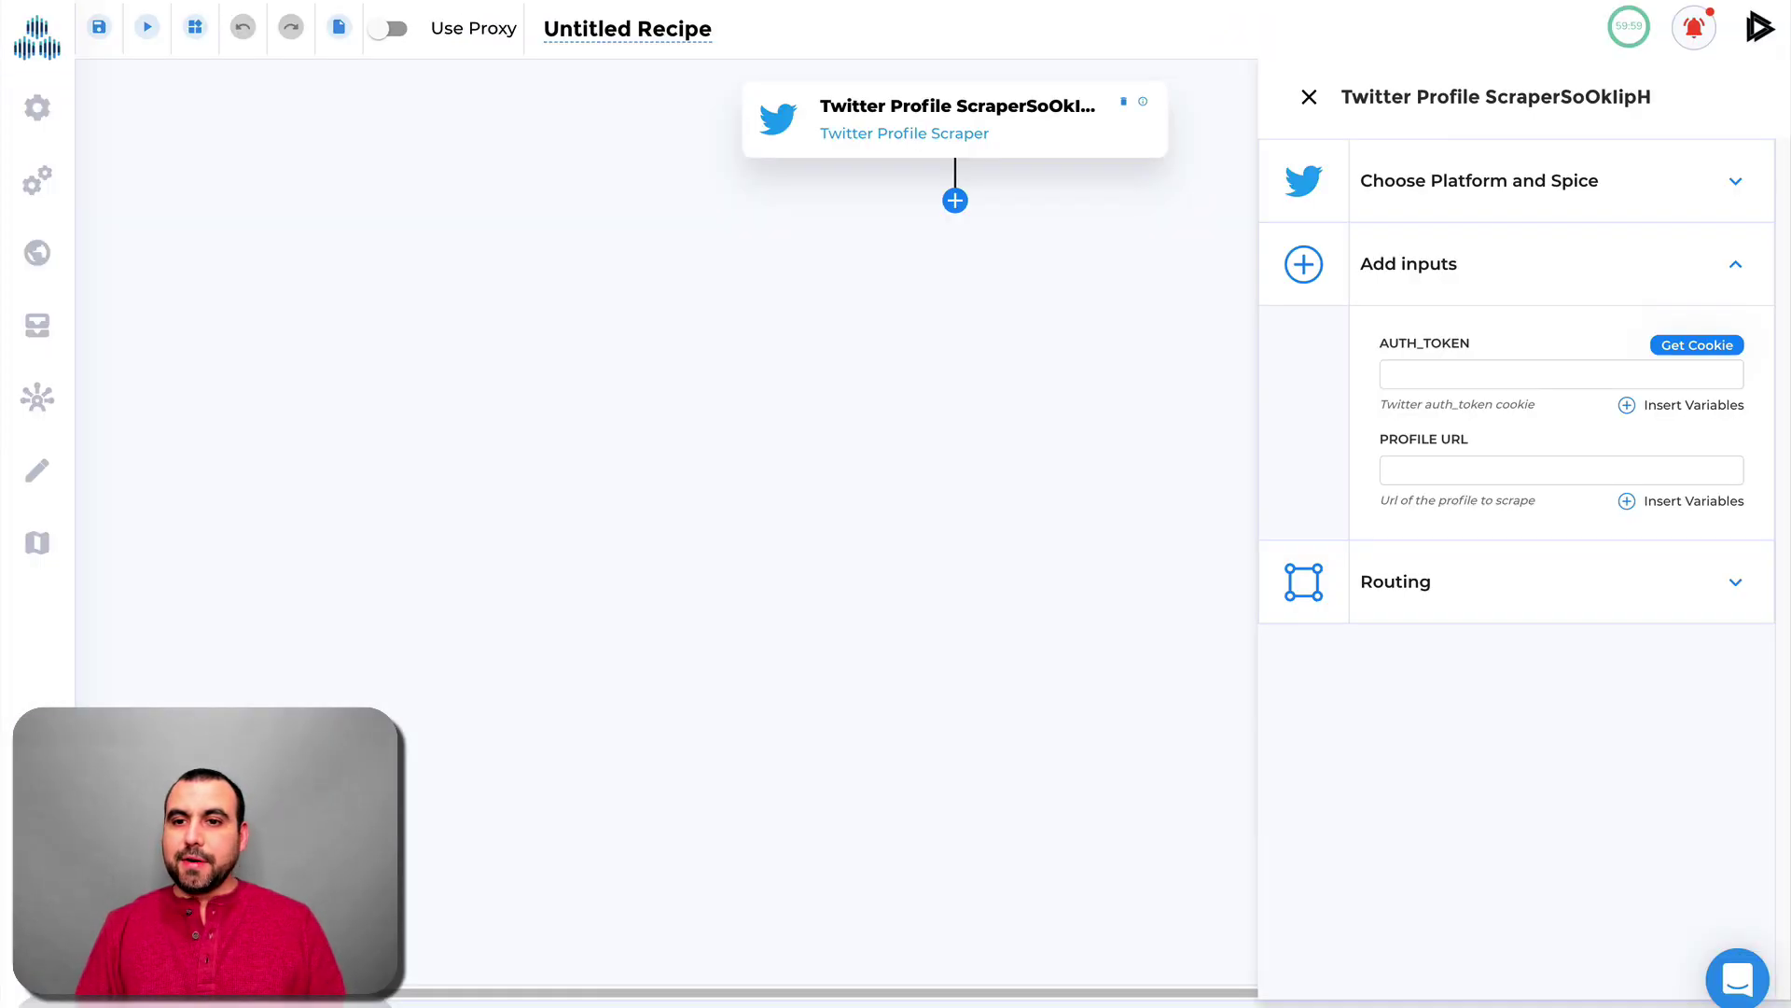
pyautogui.click(1733, 346)
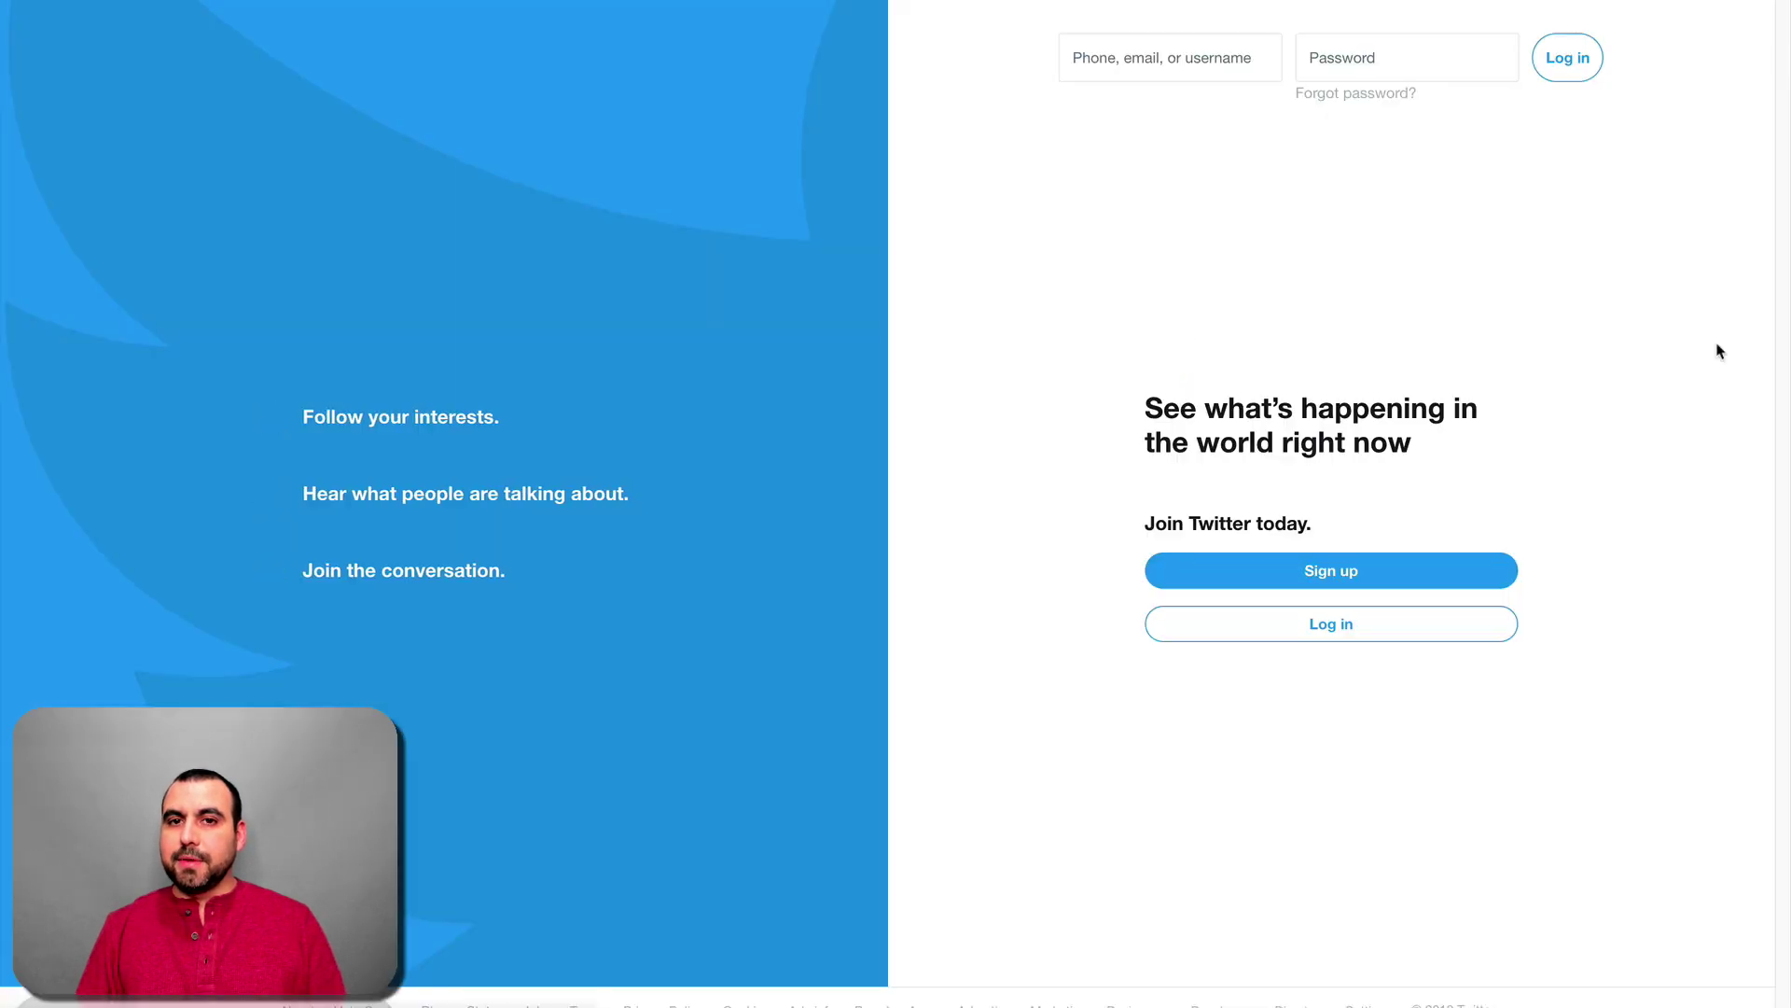
# Sign in to Twitter with the saved account
pyautogui.doubleClick(1223, 58)
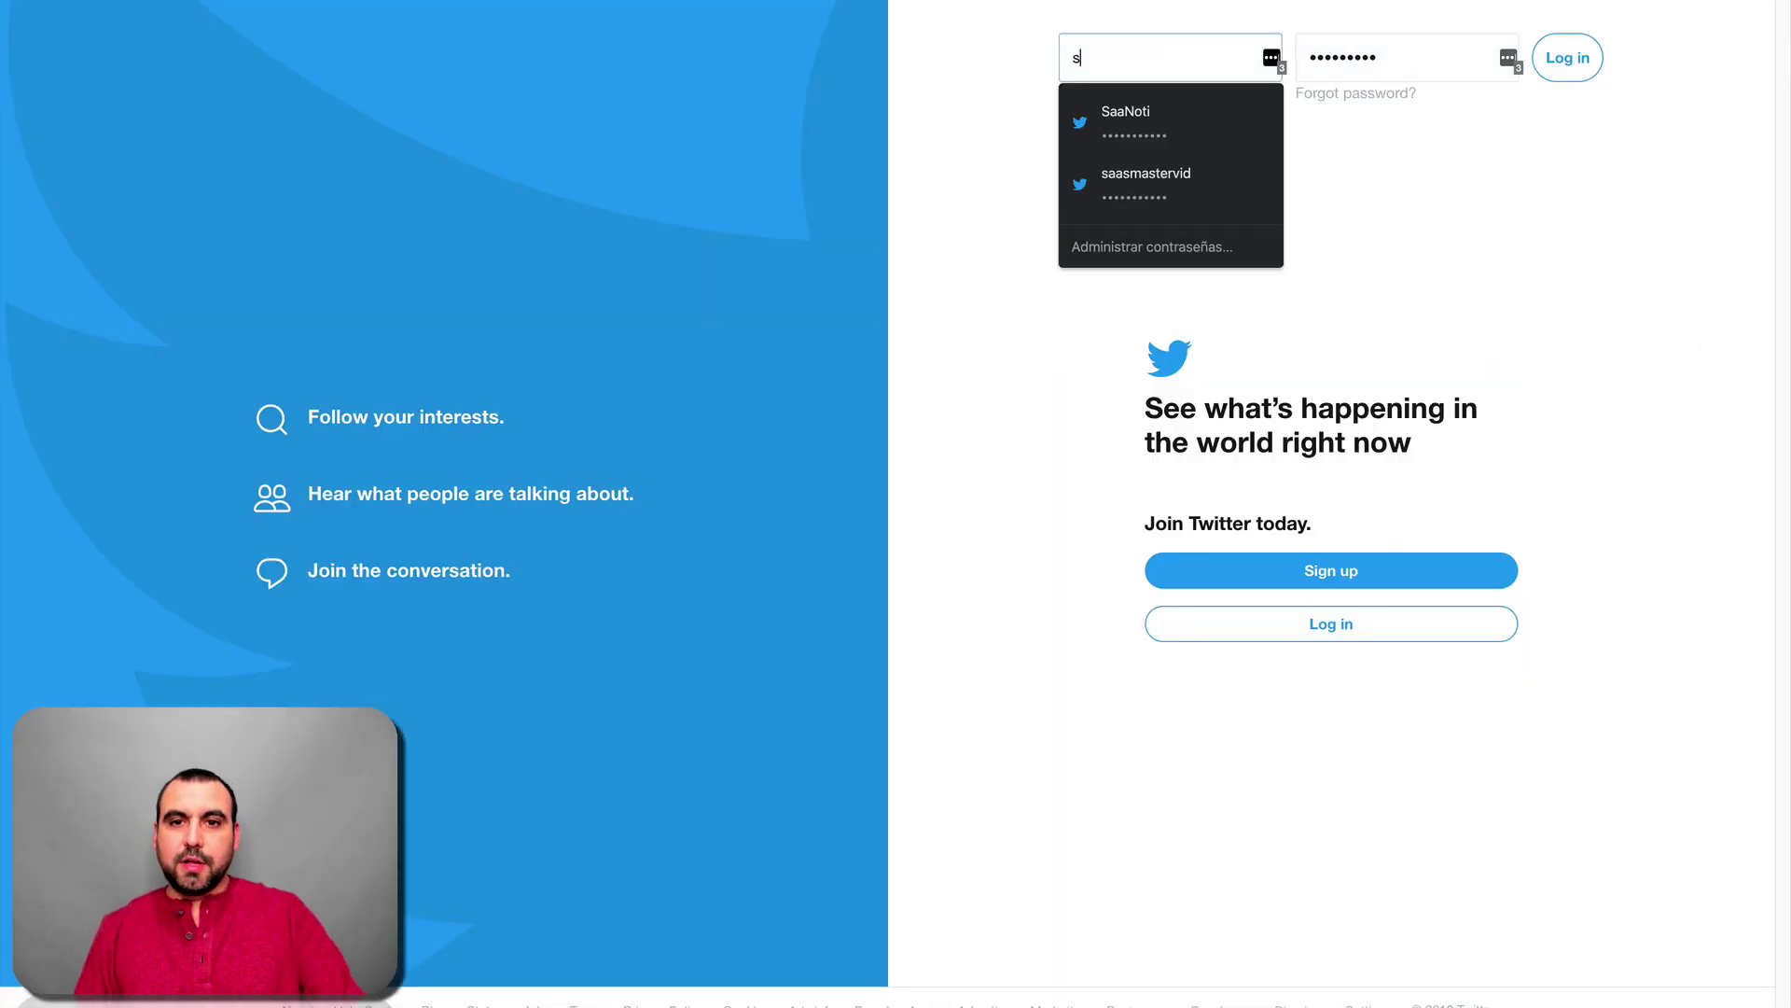
pyautogui.click(1149, 116)
pyautogui.click(1569, 66)
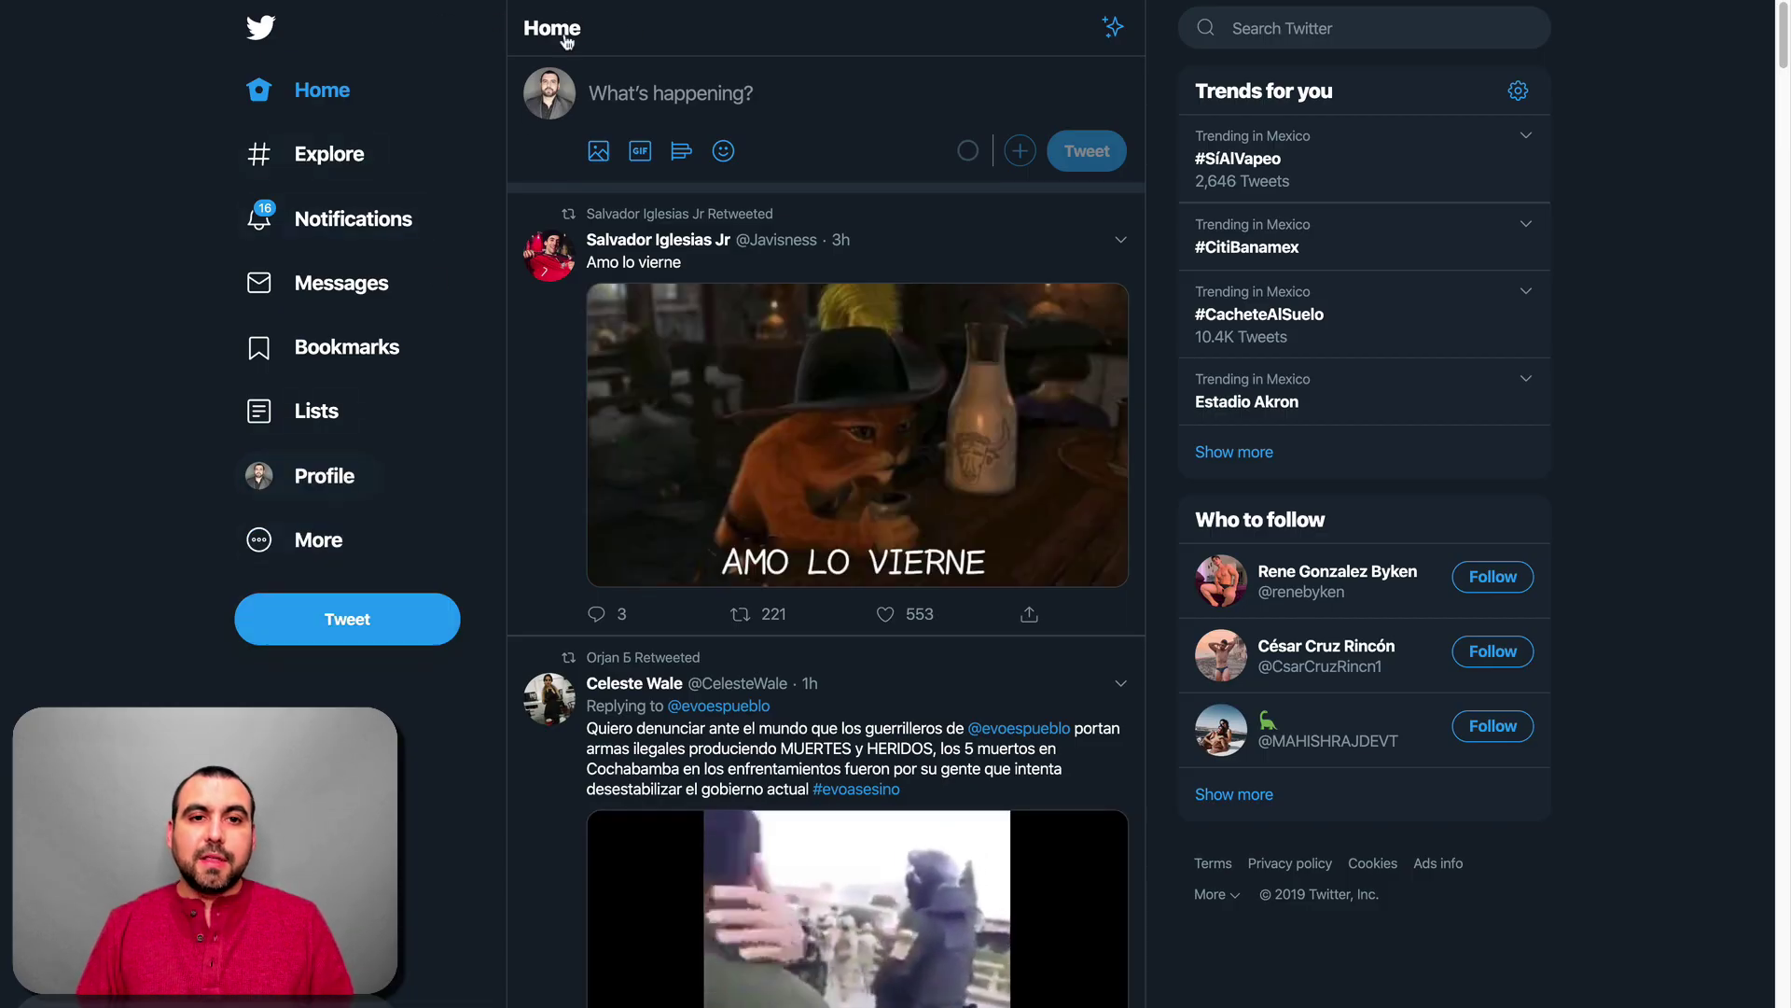
pyautogui.click(1248, 21)
pyautogui.write('appl')
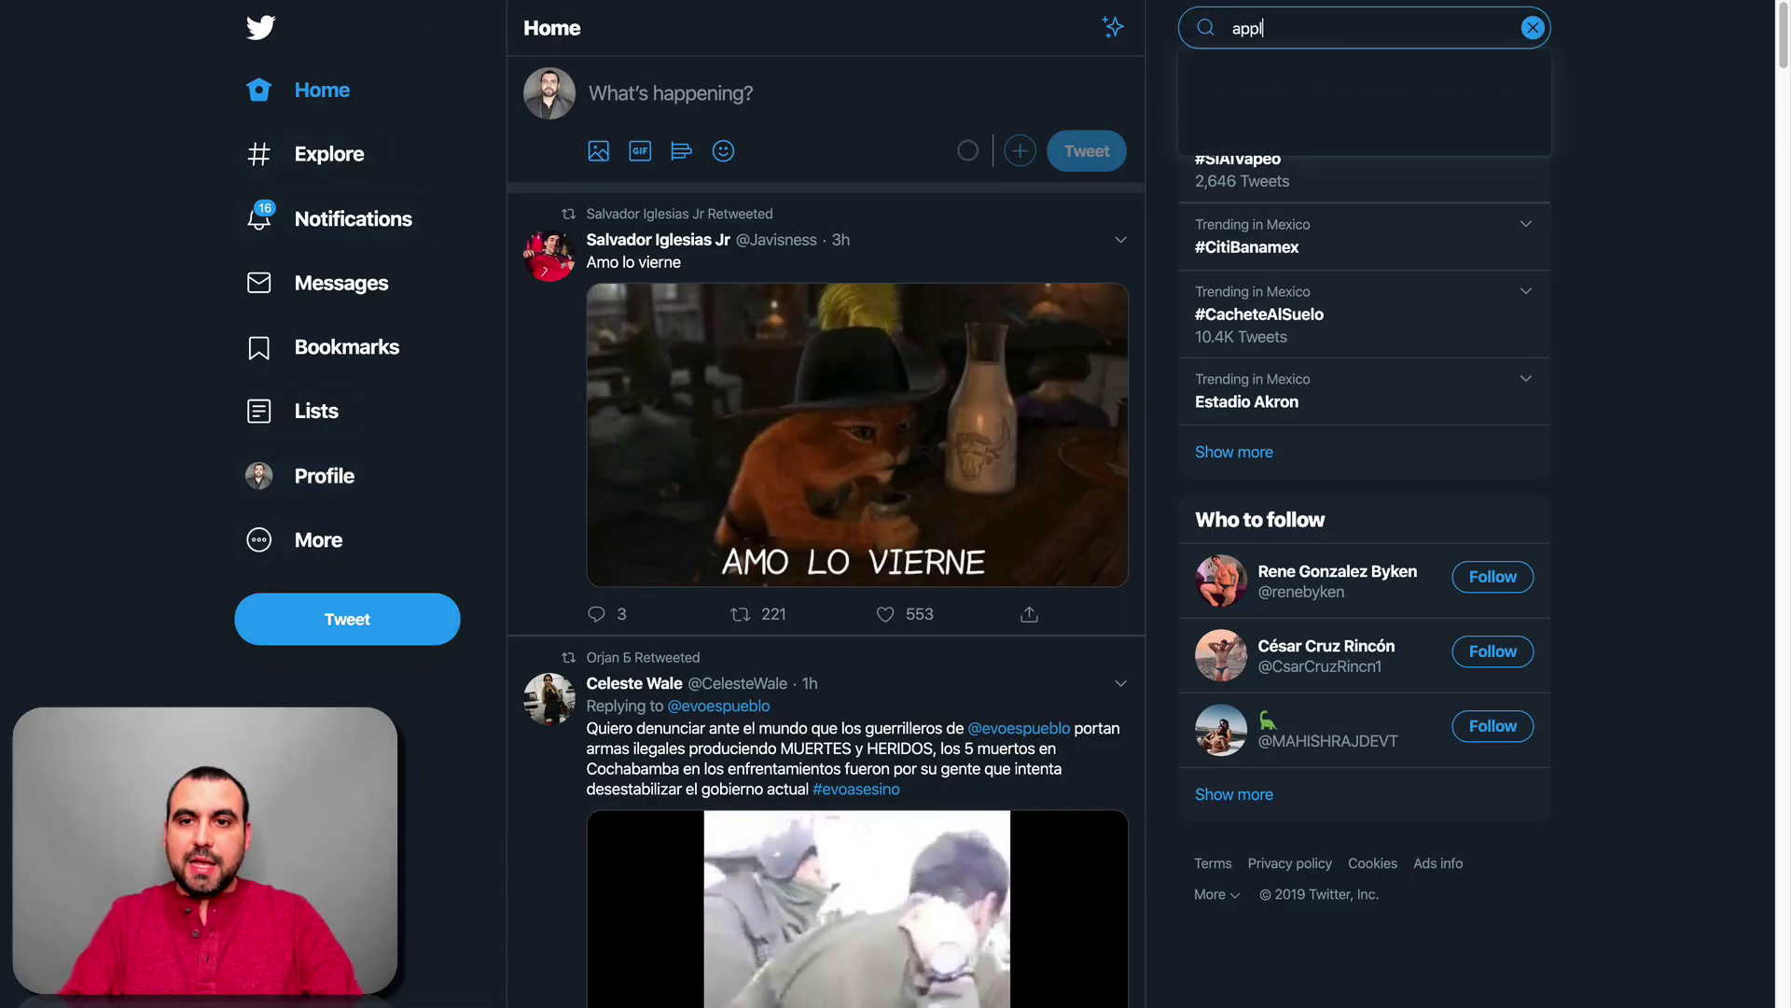
pyautogui.write('e')
pyautogui.press('Return')
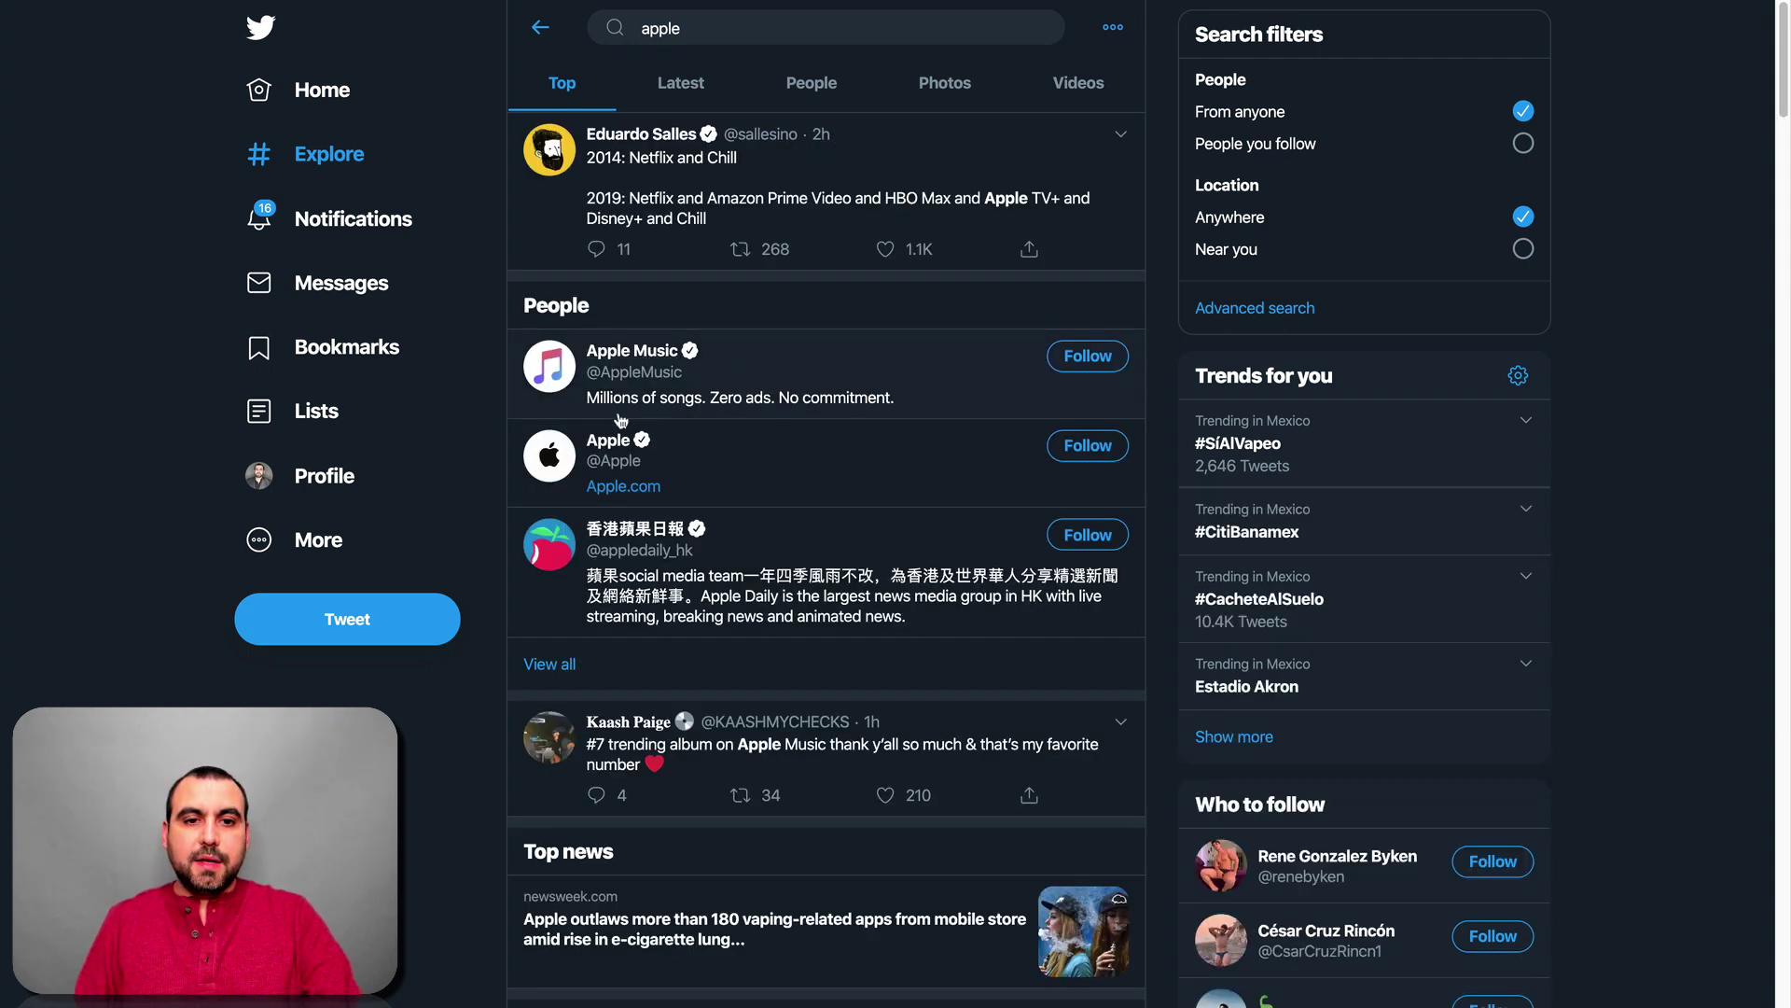
pyautogui.moveTo(644, 360)
pyautogui.click(858, 455)
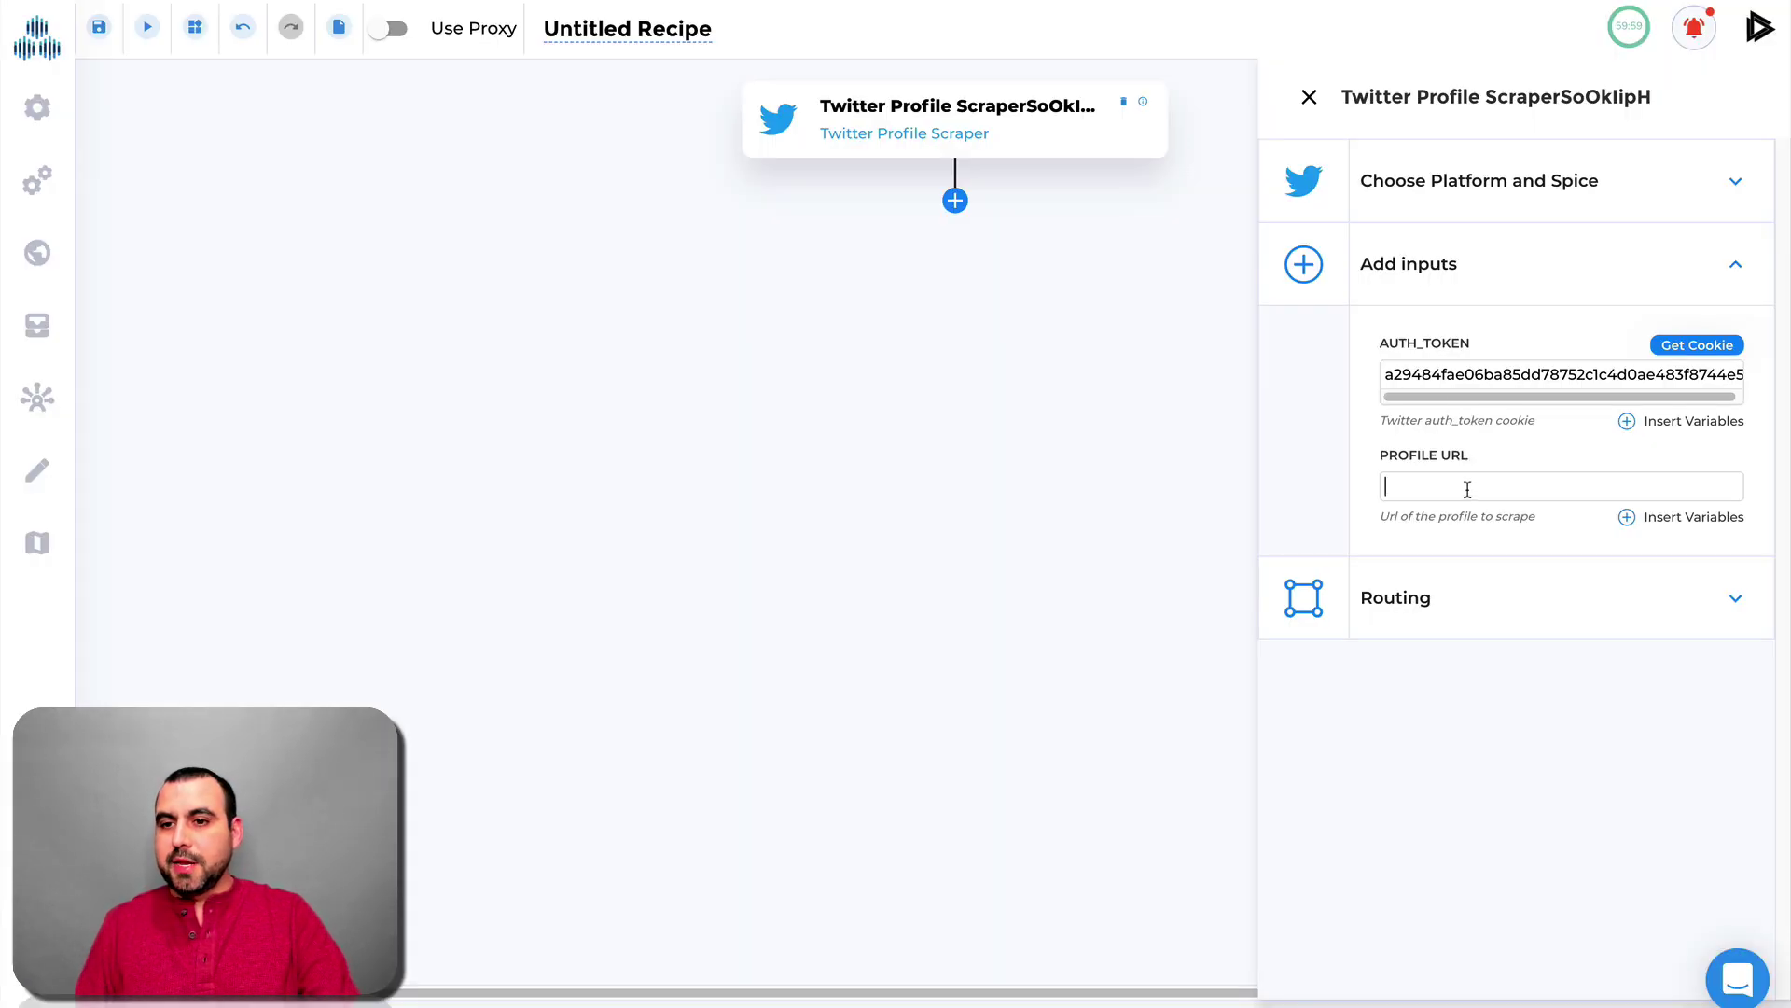
pyautogui.write('https://twitter.com/Apple')
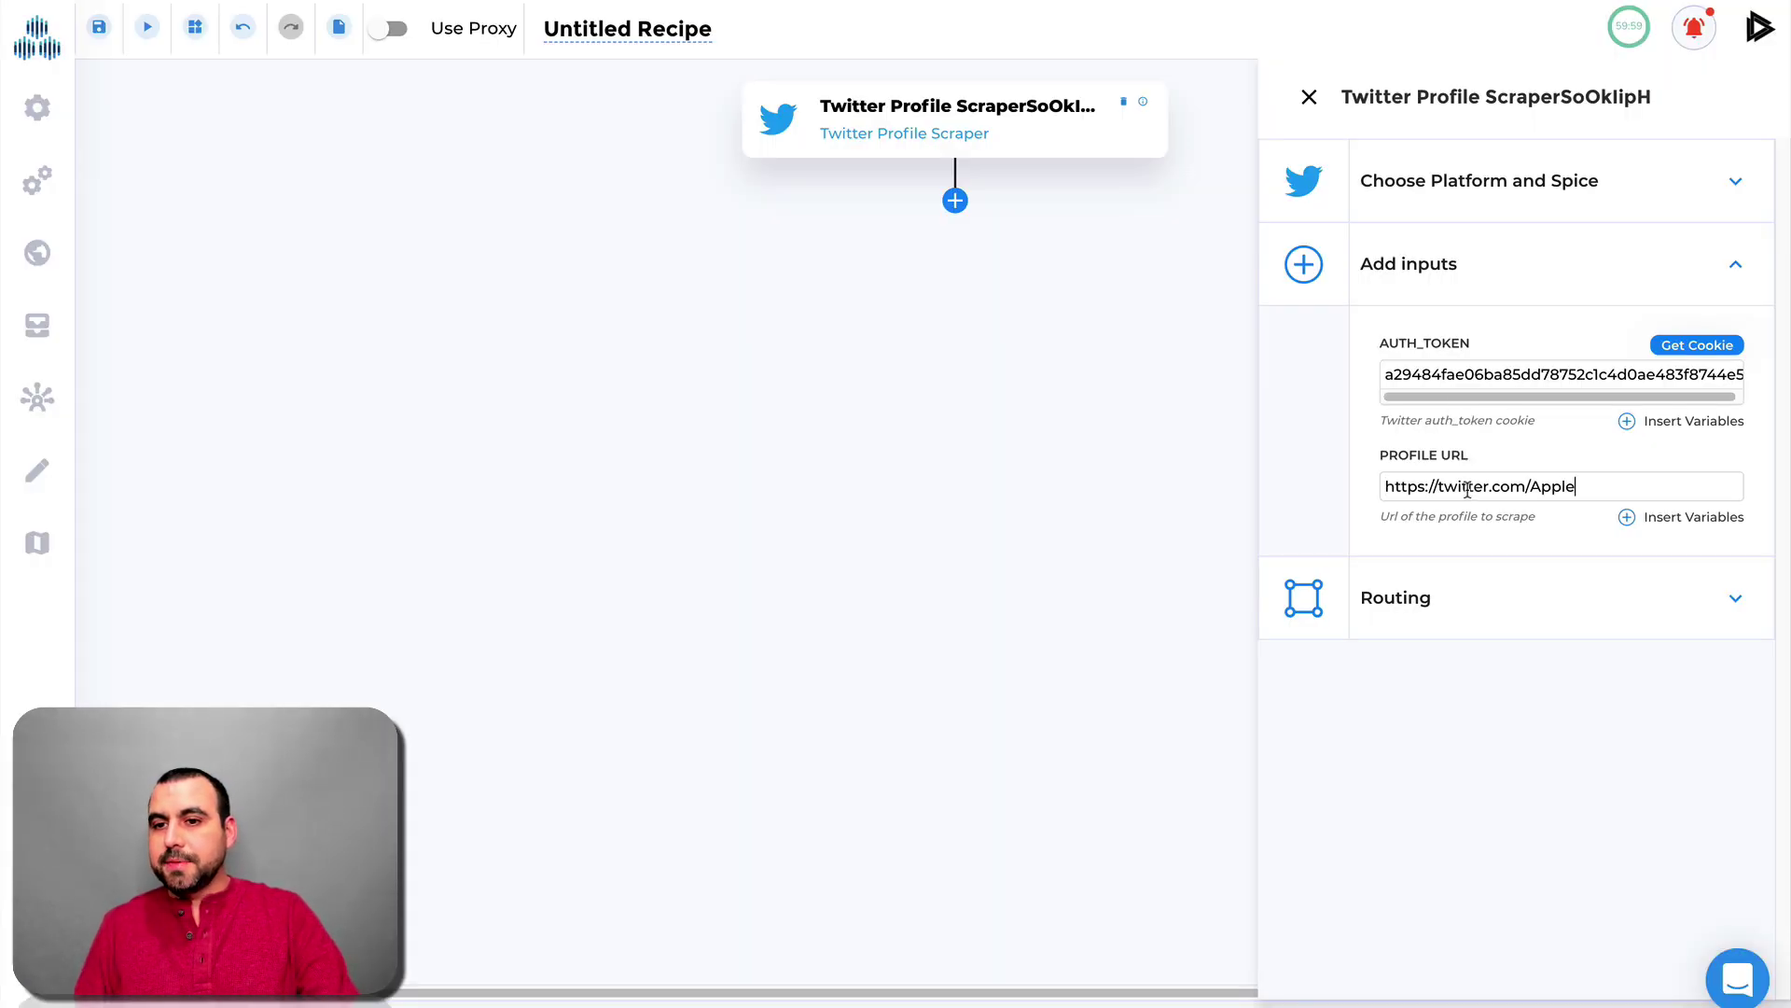
# Add a LinkedIn step below the Twitter node using the Linkedin Profile Url Finder spice
pyautogui.click(1530, 768)
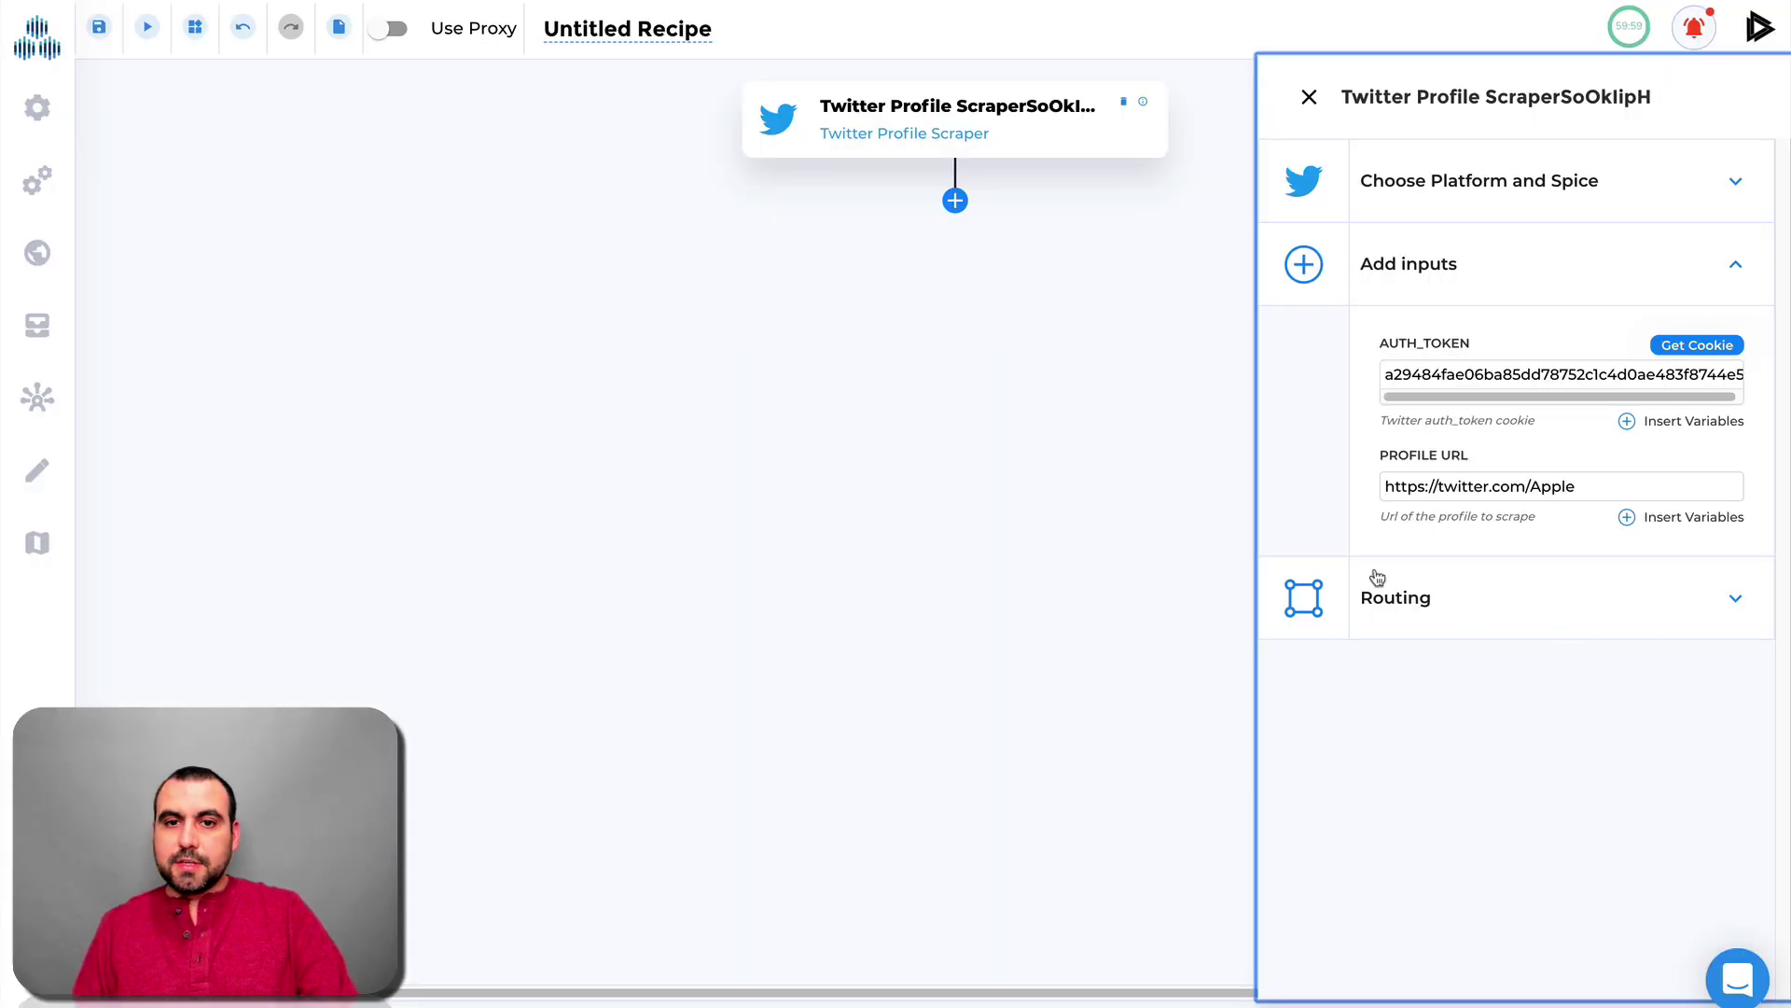
pyautogui.click(954, 201)
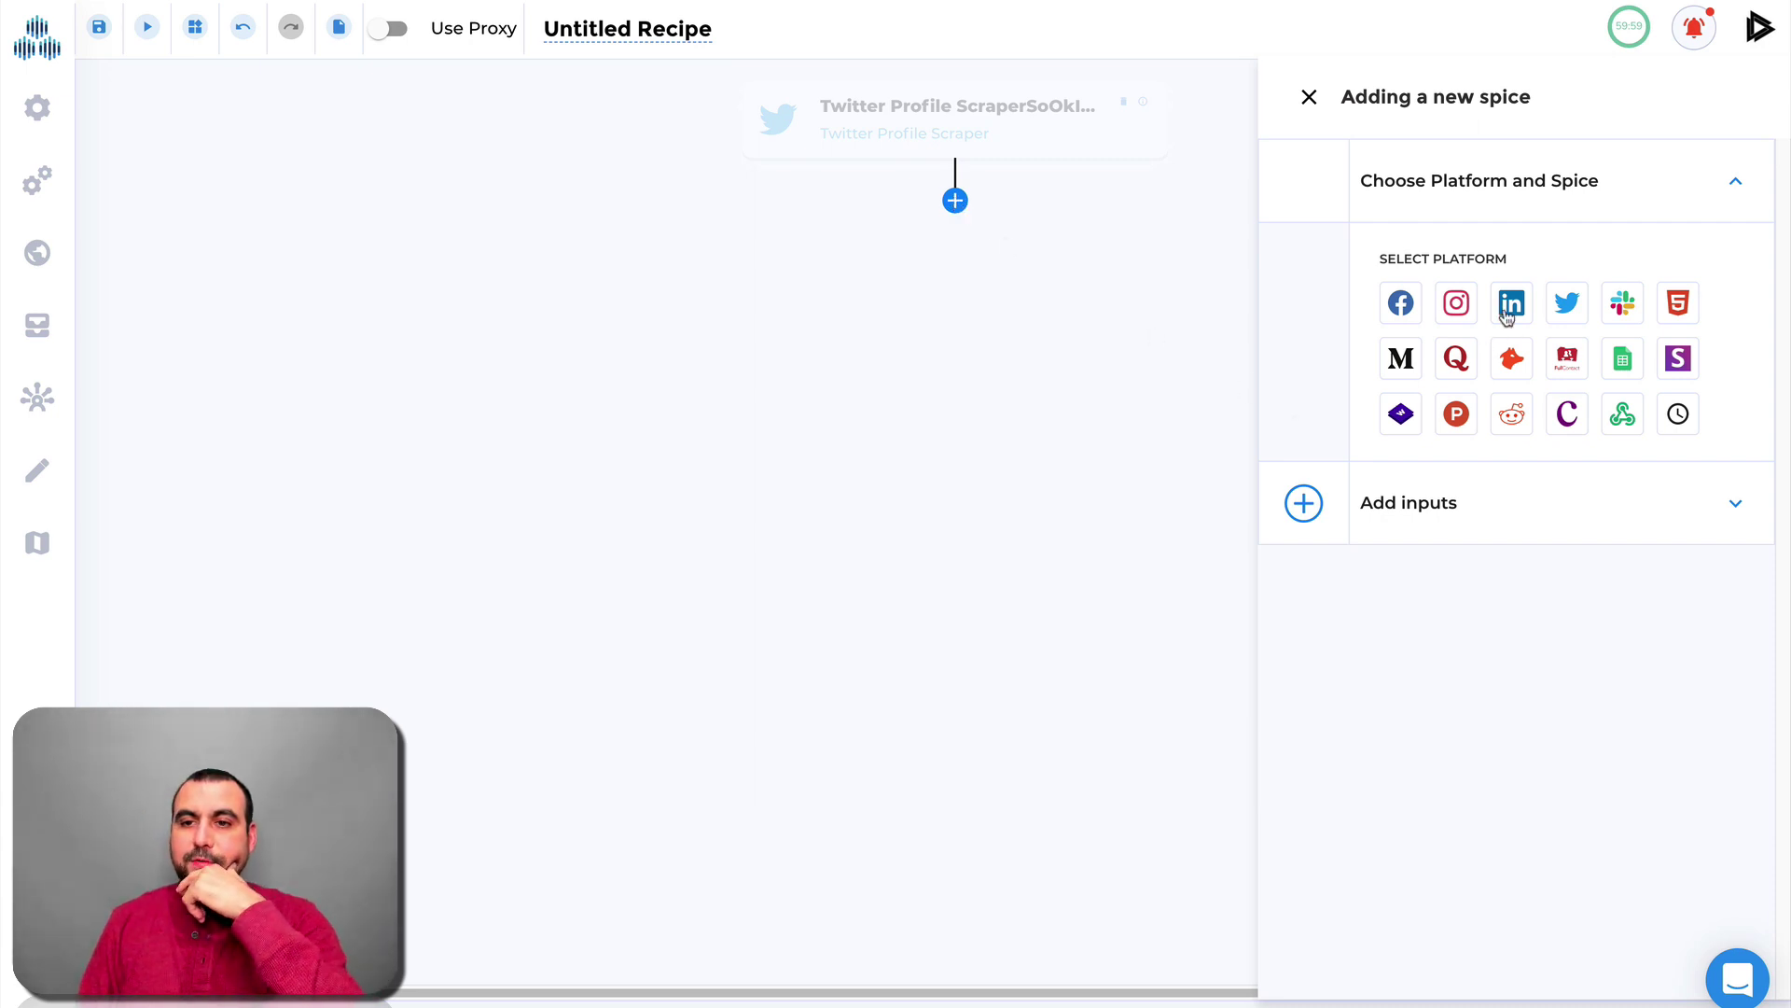
pyautogui.click(1510, 304)
pyautogui.click(1716, 534)
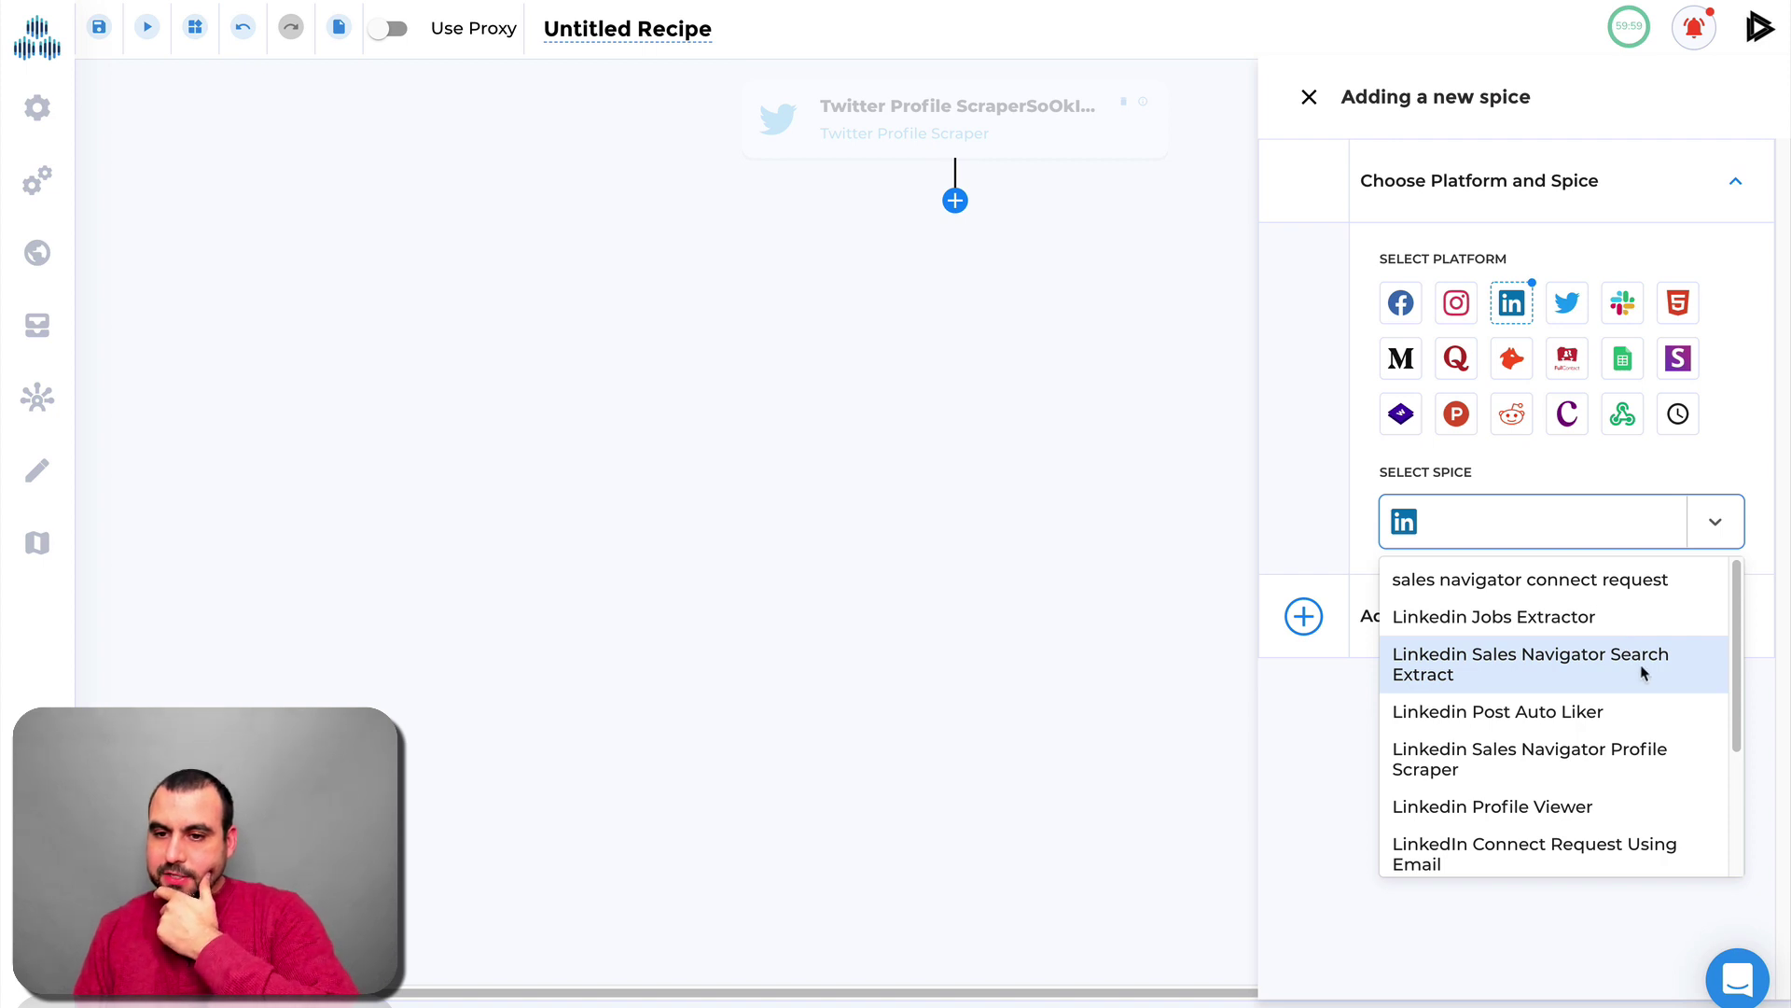
pyautogui.scroll(-1, 1643, 672)
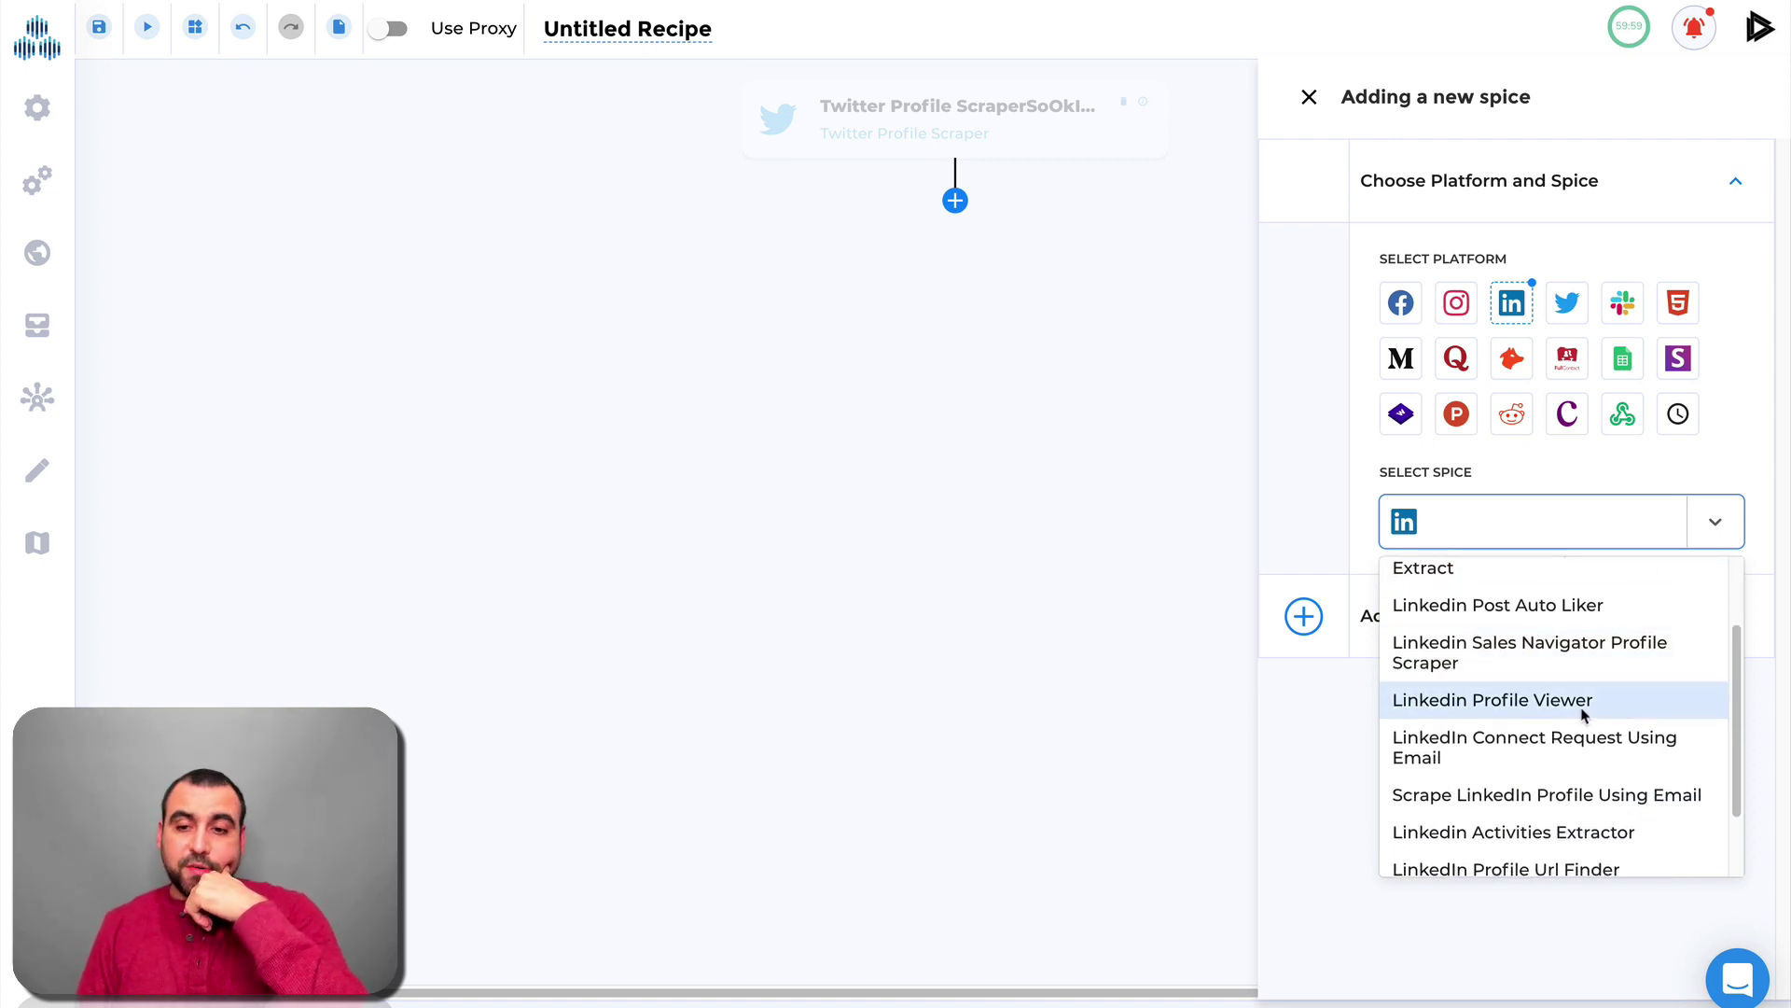
pyautogui.scroll(-1, 1603, 714)
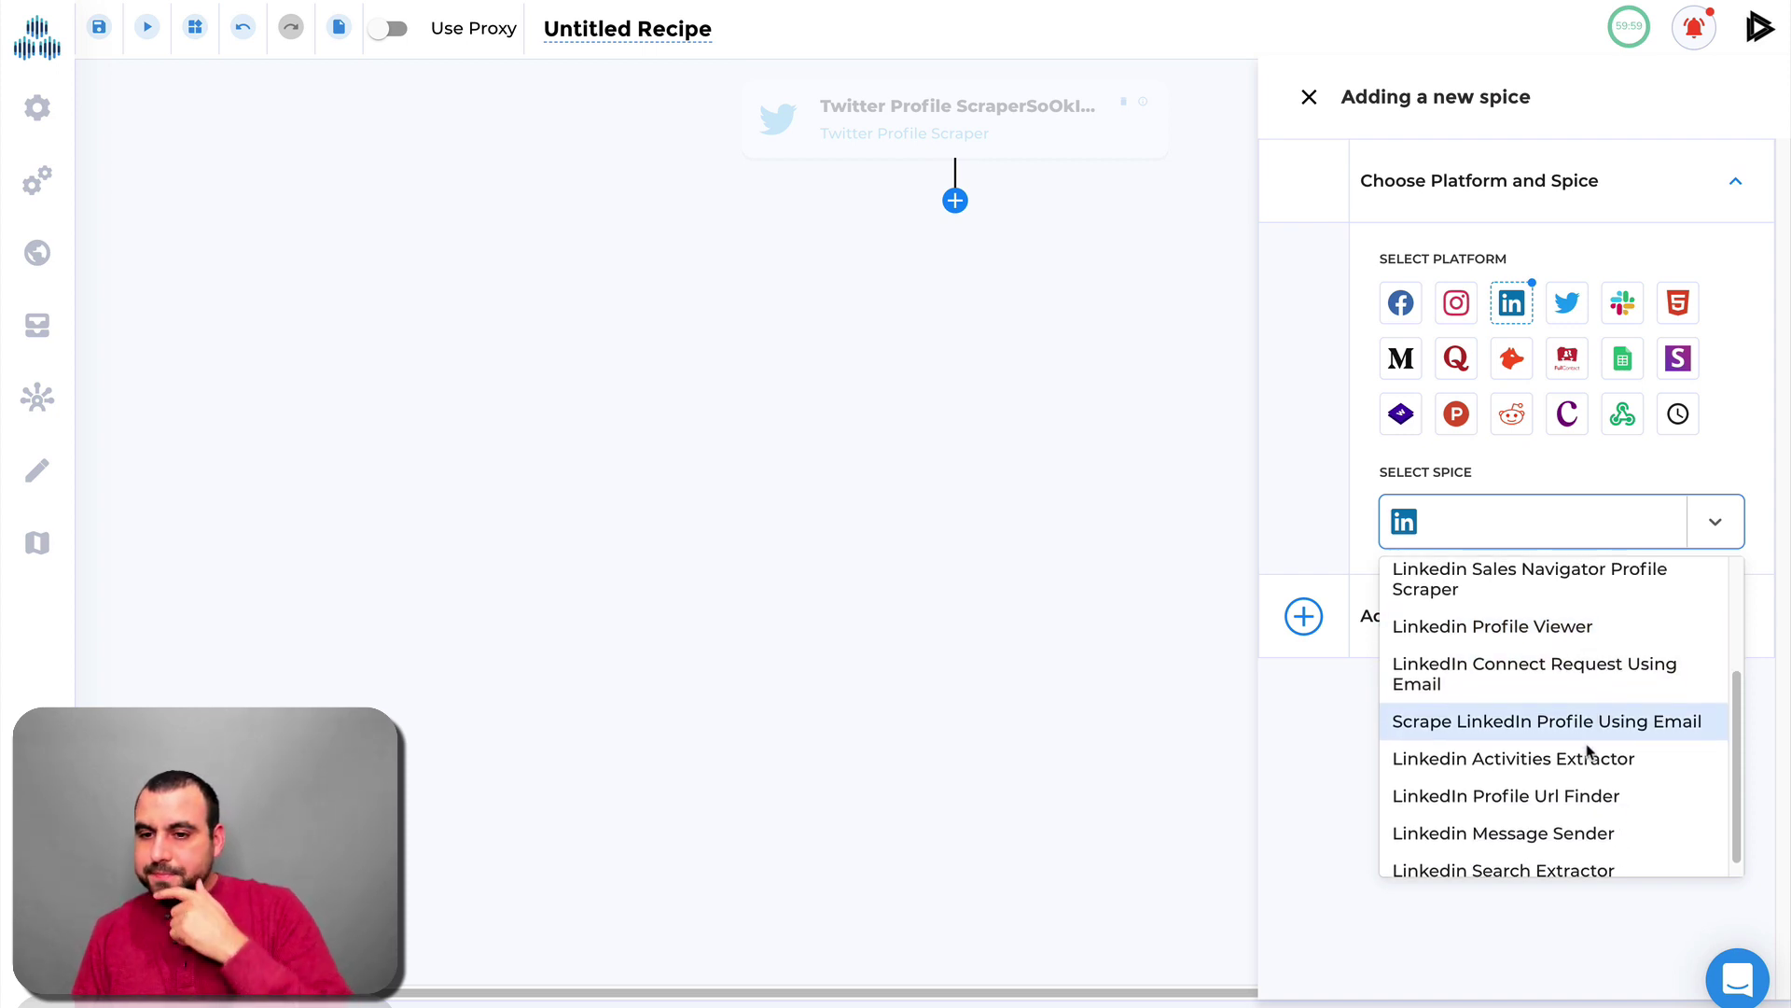
pyautogui.scroll(-1, 1588, 746)
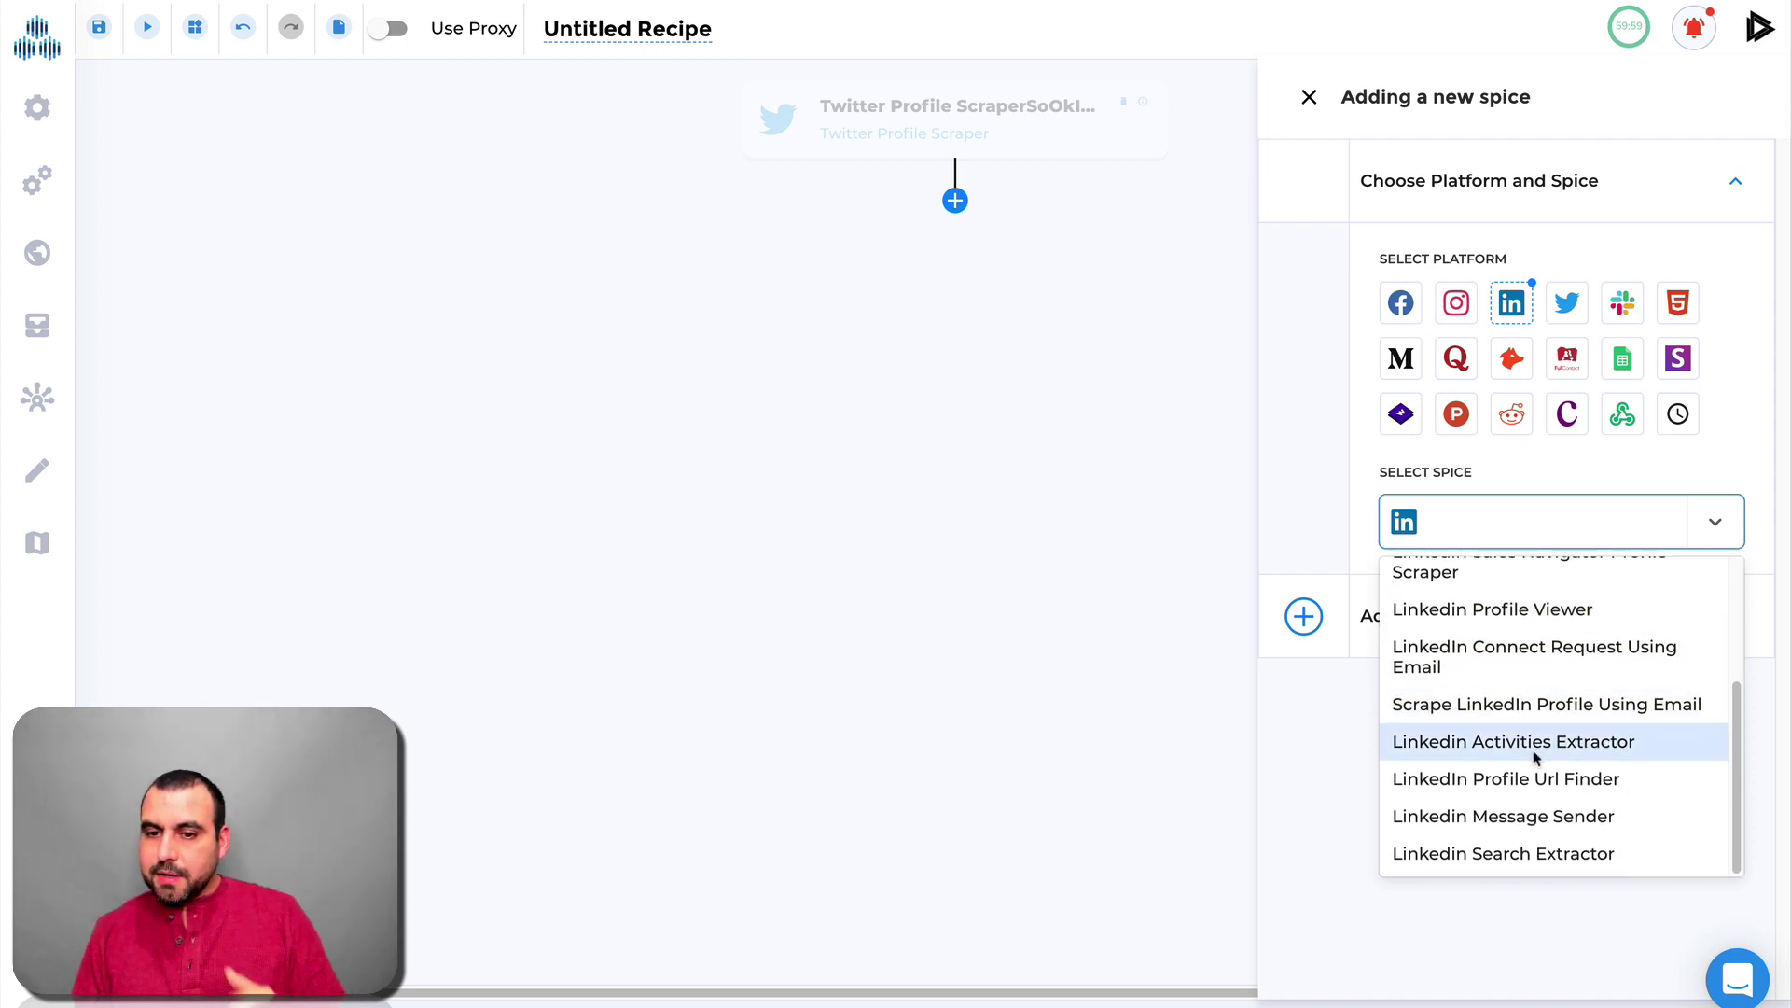
pyautogui.click(1455, 780)
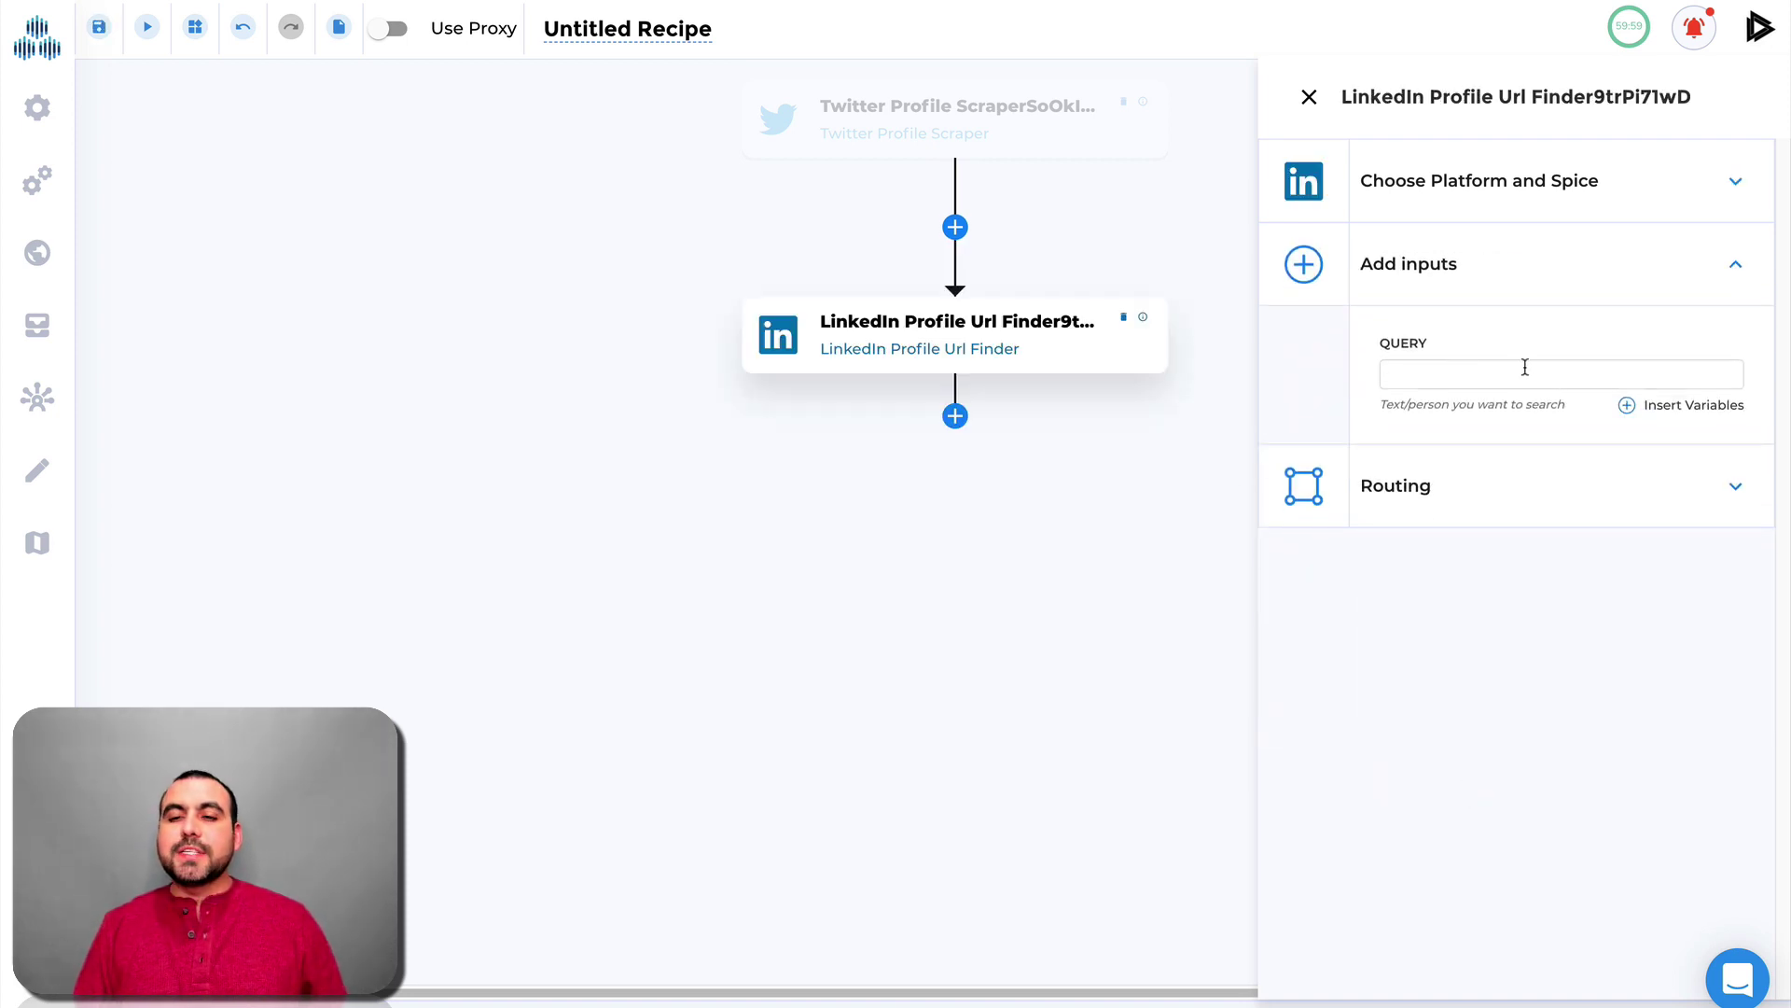
# Set the finder's QUERY to the Twitter scraper's name and location variables
pyautogui.click(1648, 408)
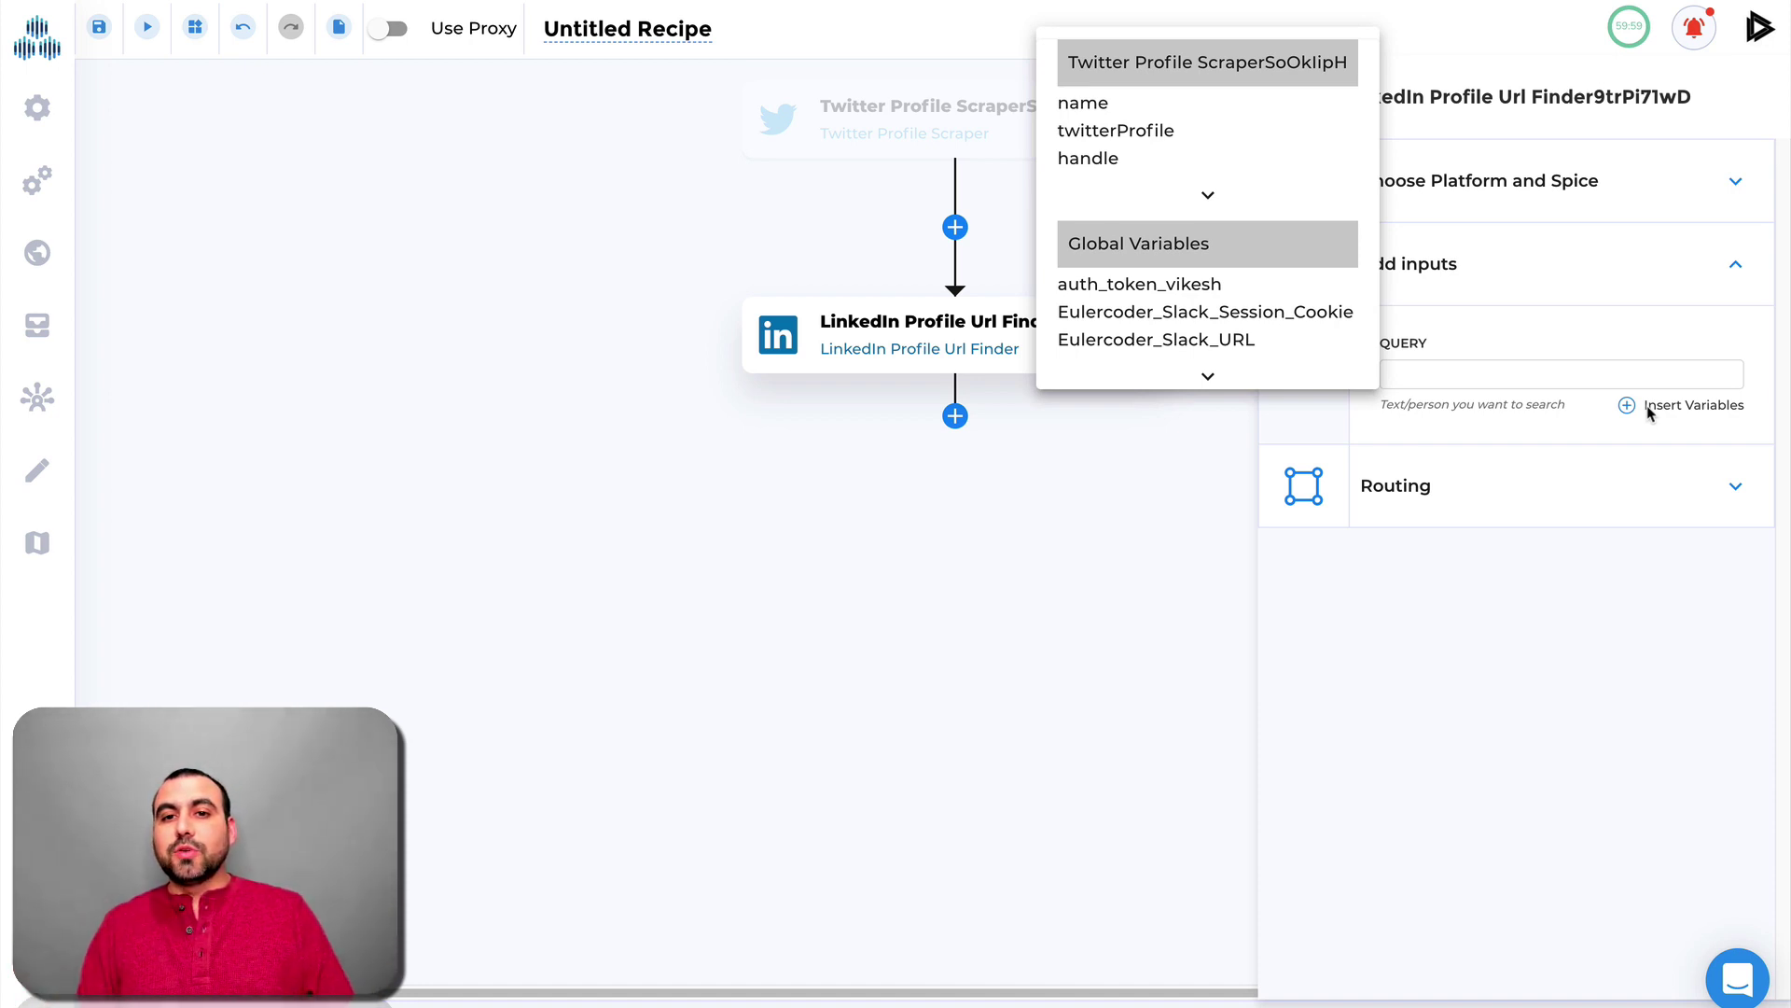
pyautogui.click(1089, 104)
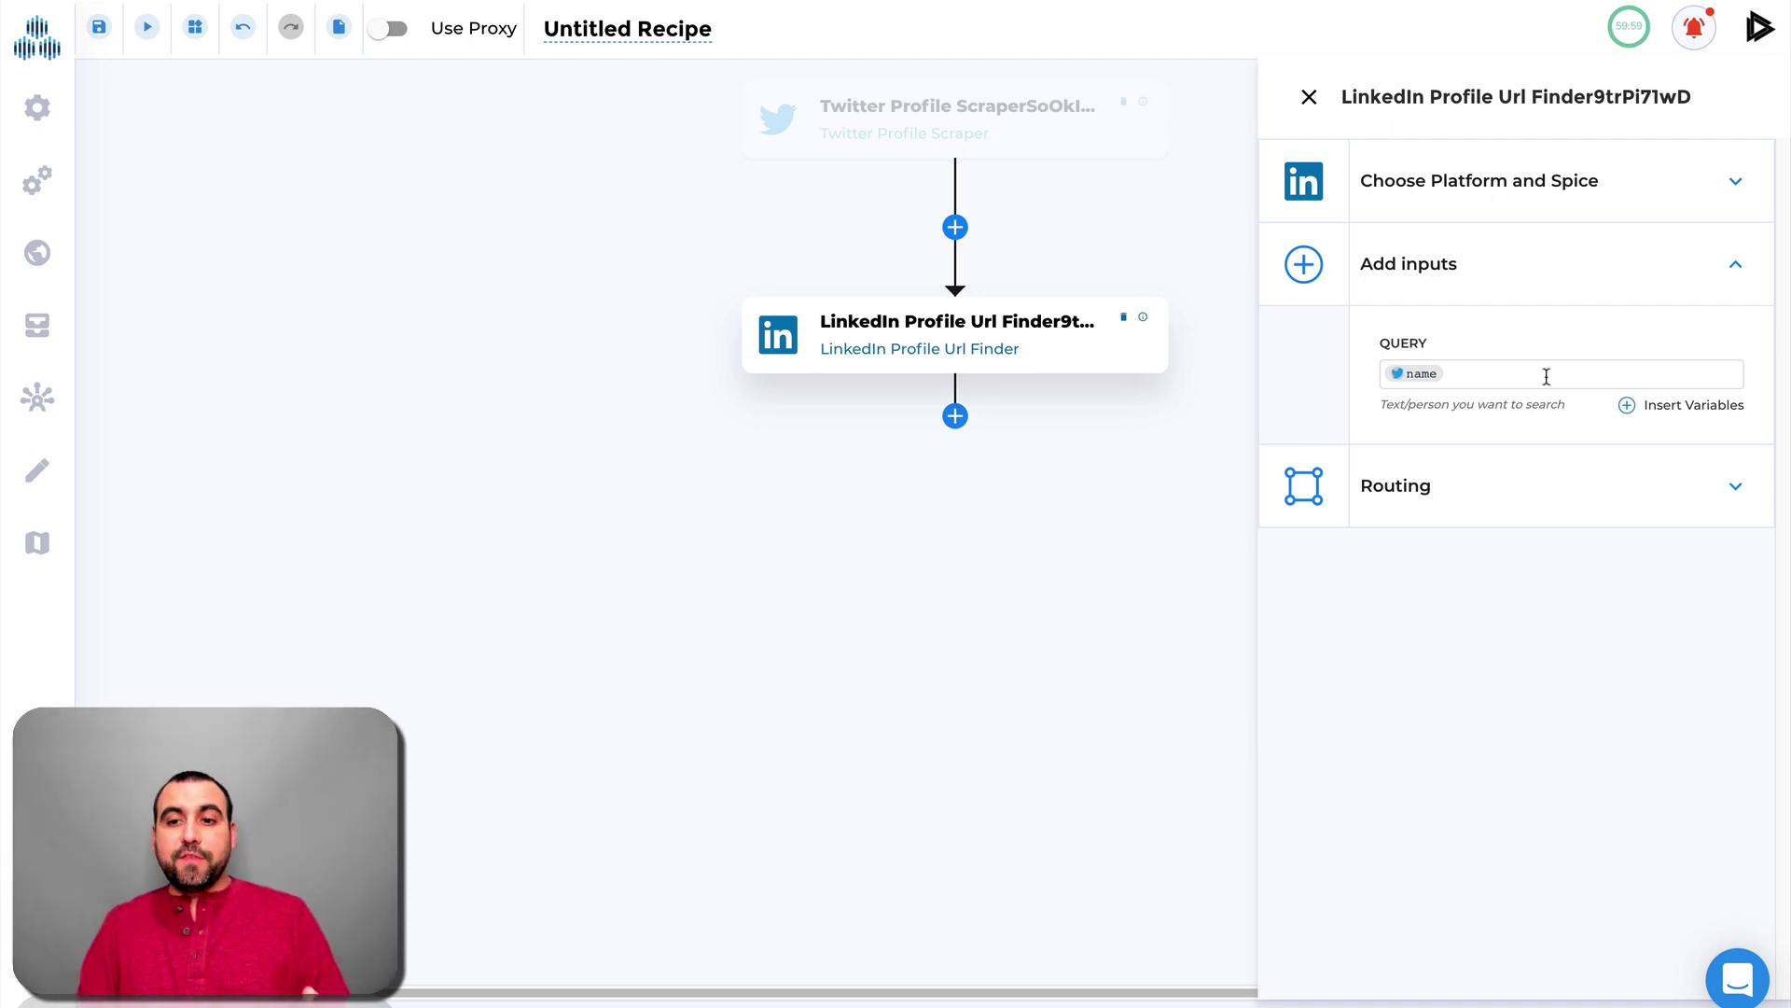
pyautogui.click(1644, 410)
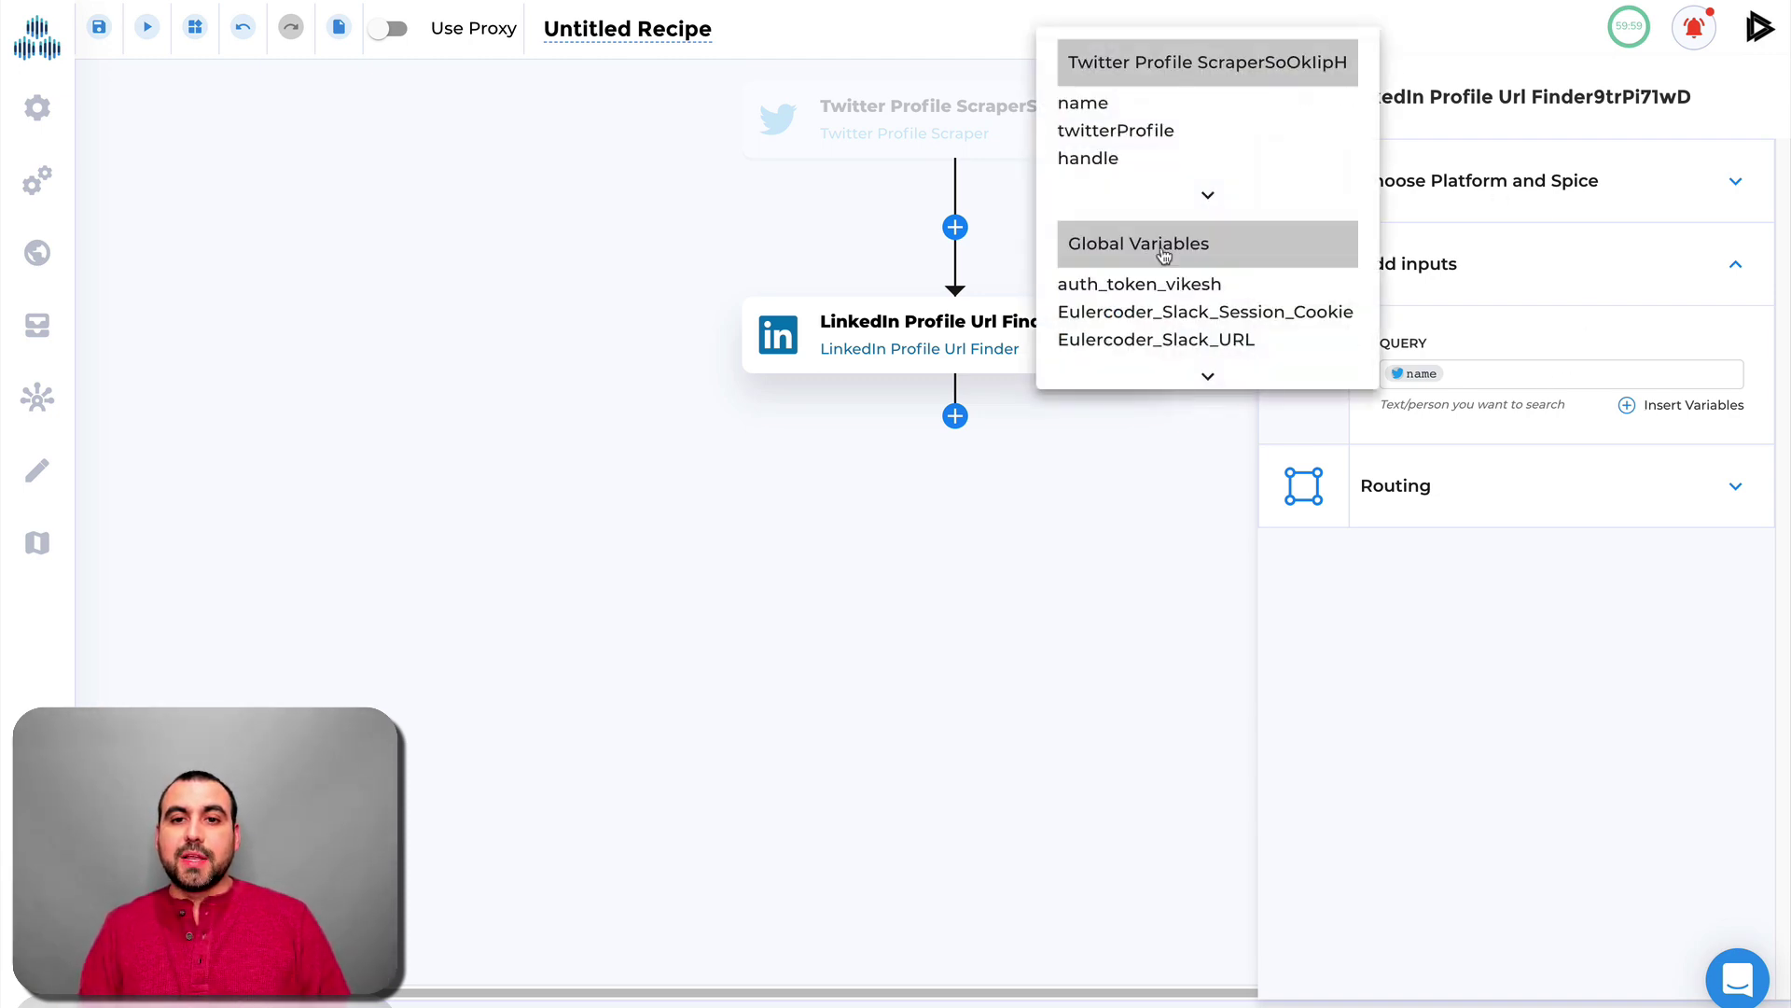
pyautogui.click(1206, 195)
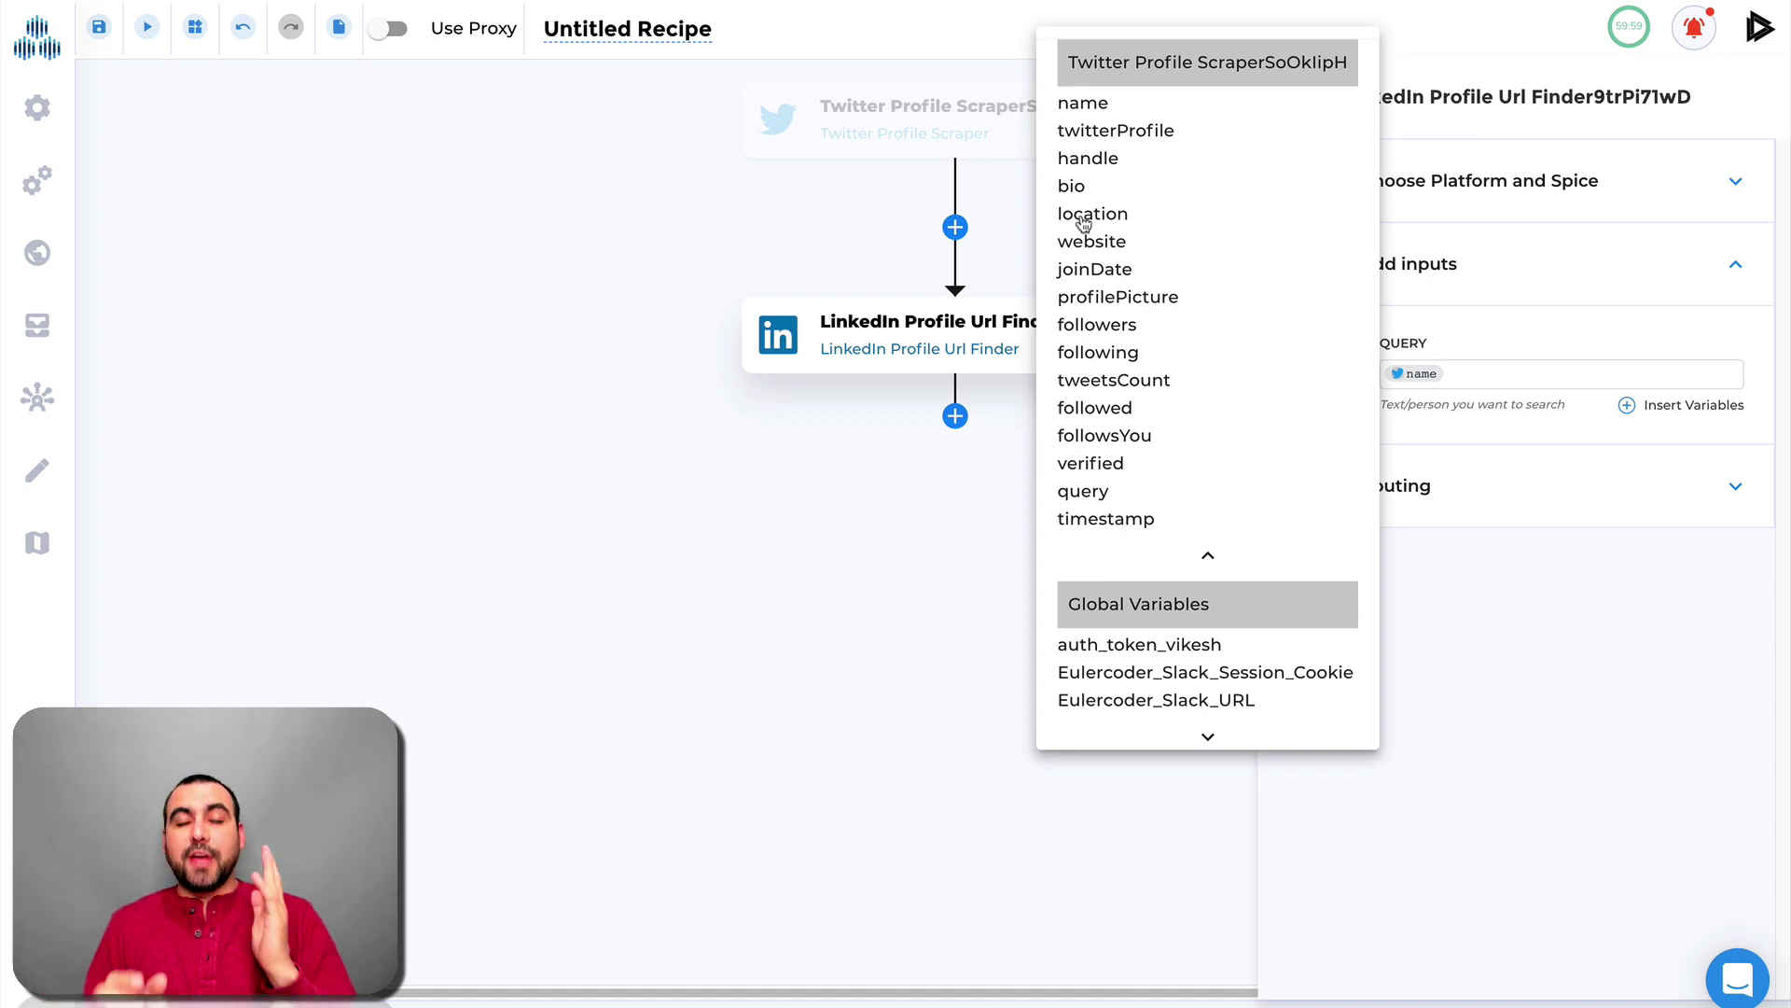
pyautogui.click(1087, 217)
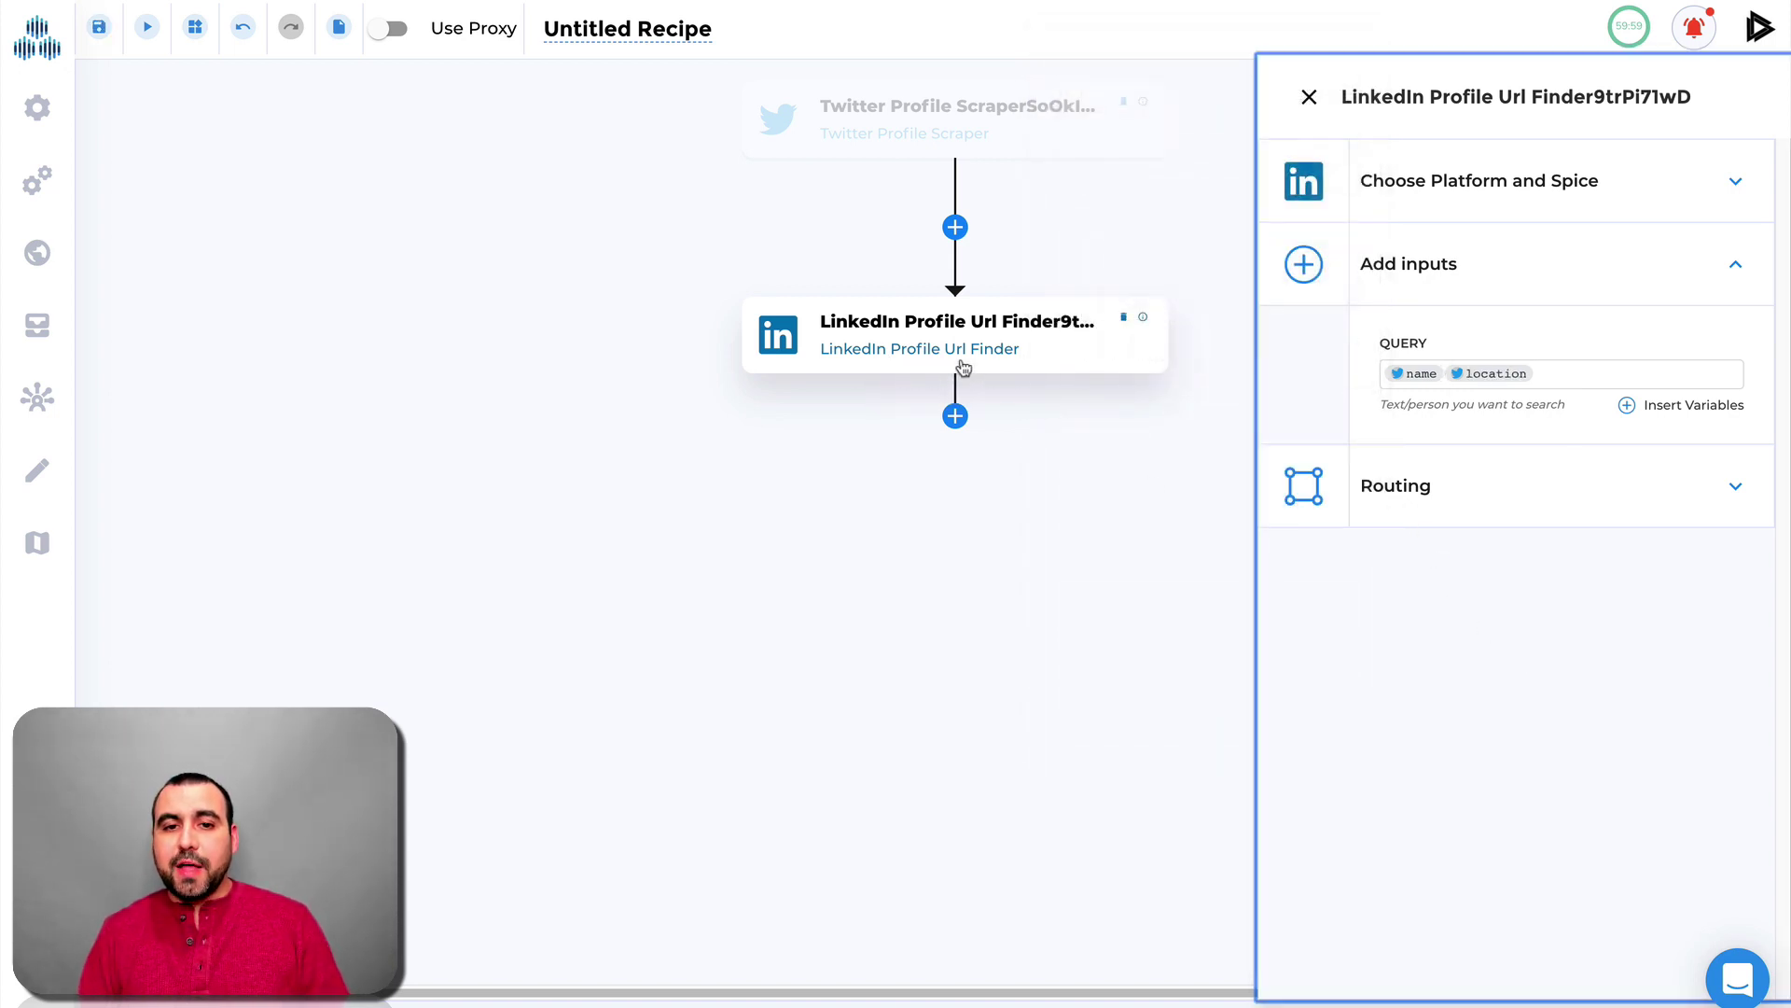
pyautogui.click(955, 416)
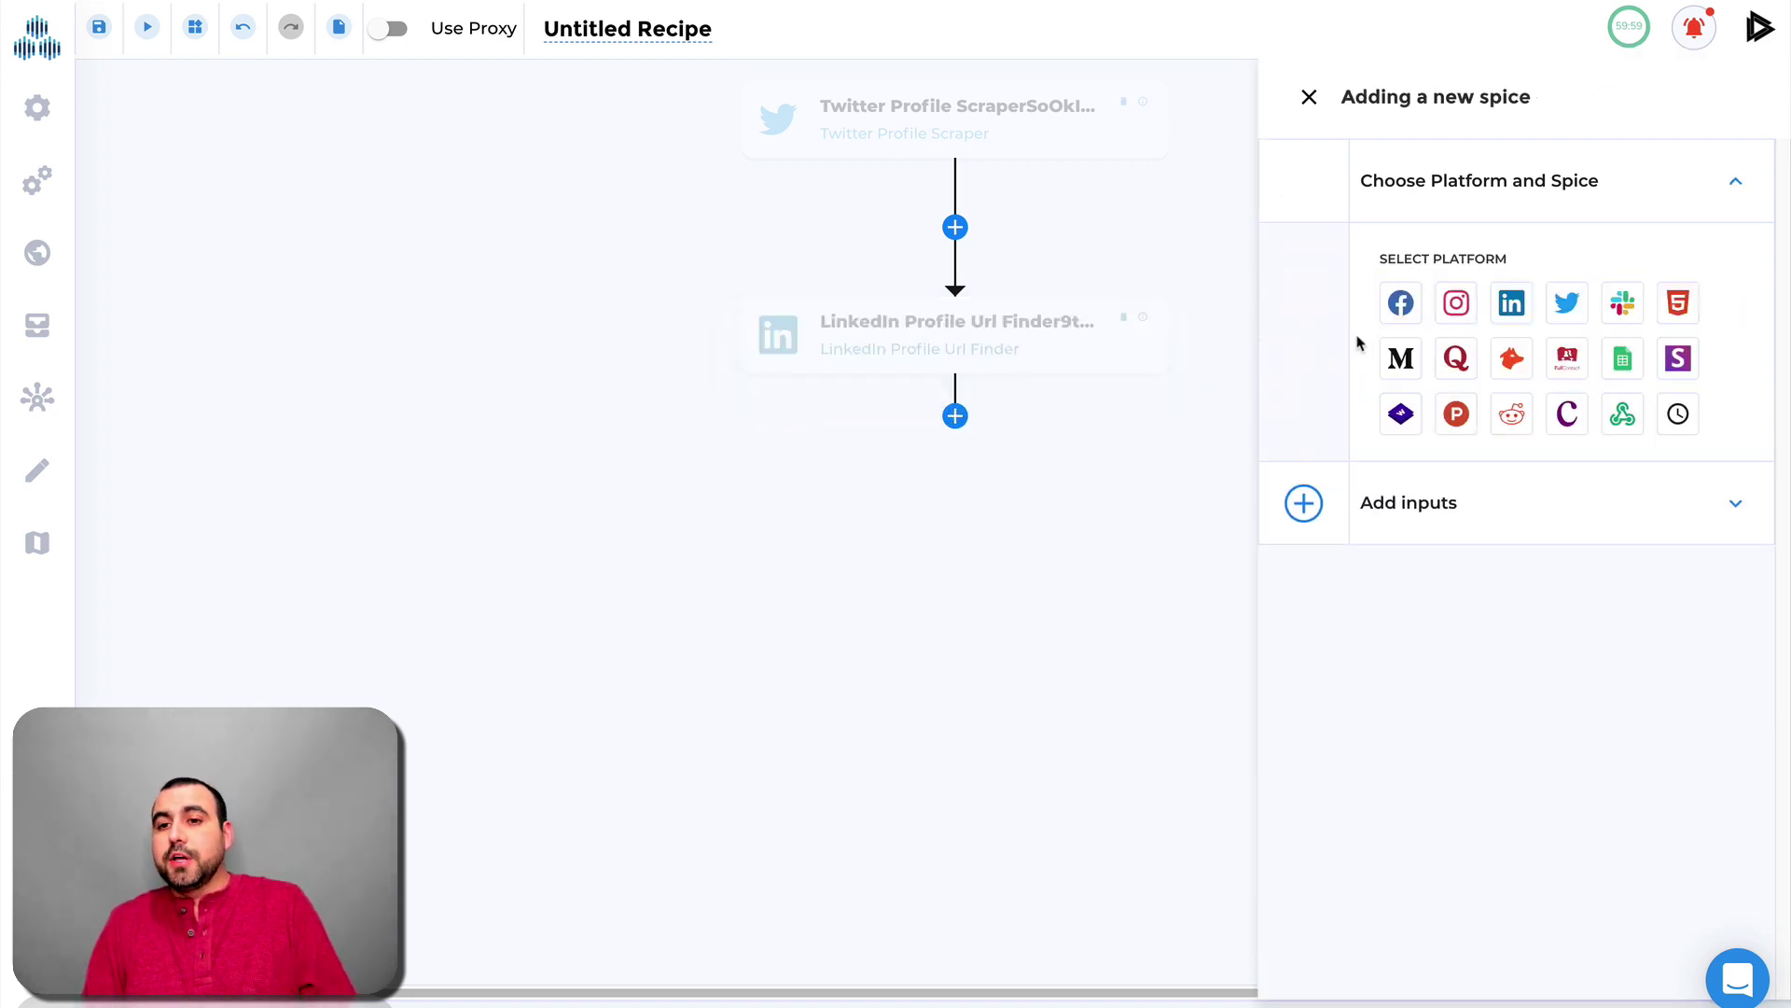
# Choose LinkedIn and add the Linkedin Message Sender spice as the third step
pyautogui.click(1520, 310)
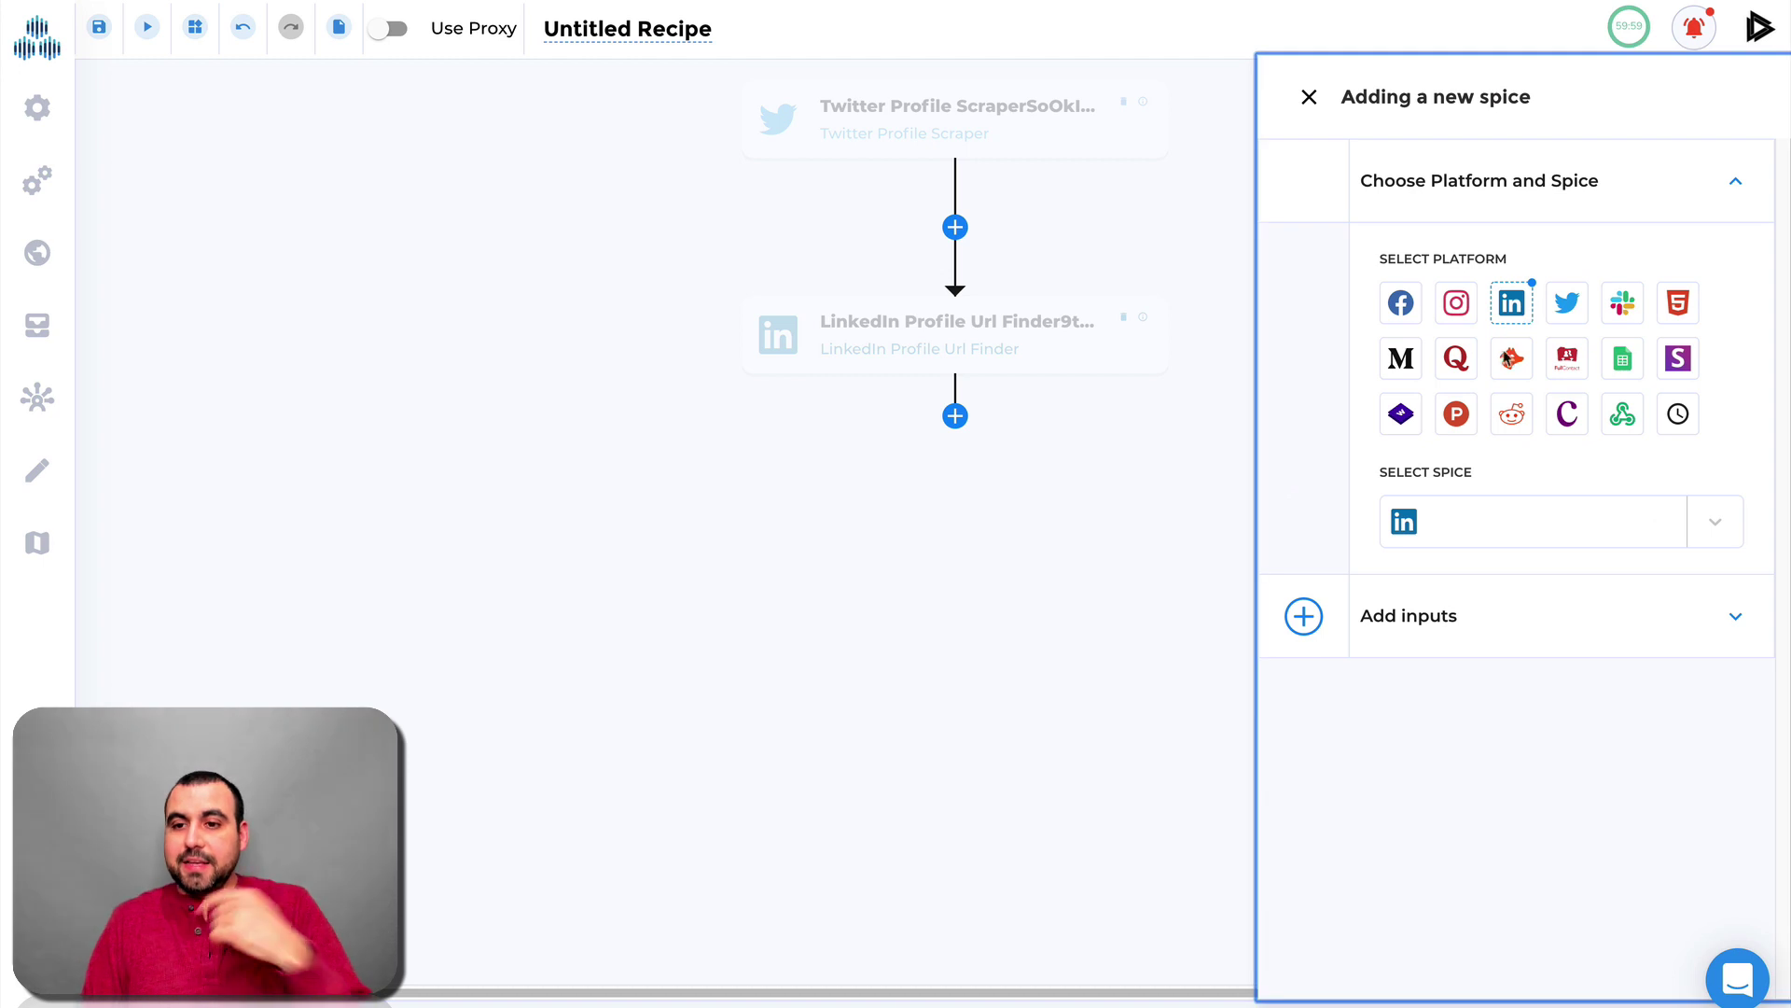
pyautogui.click(1674, 528)
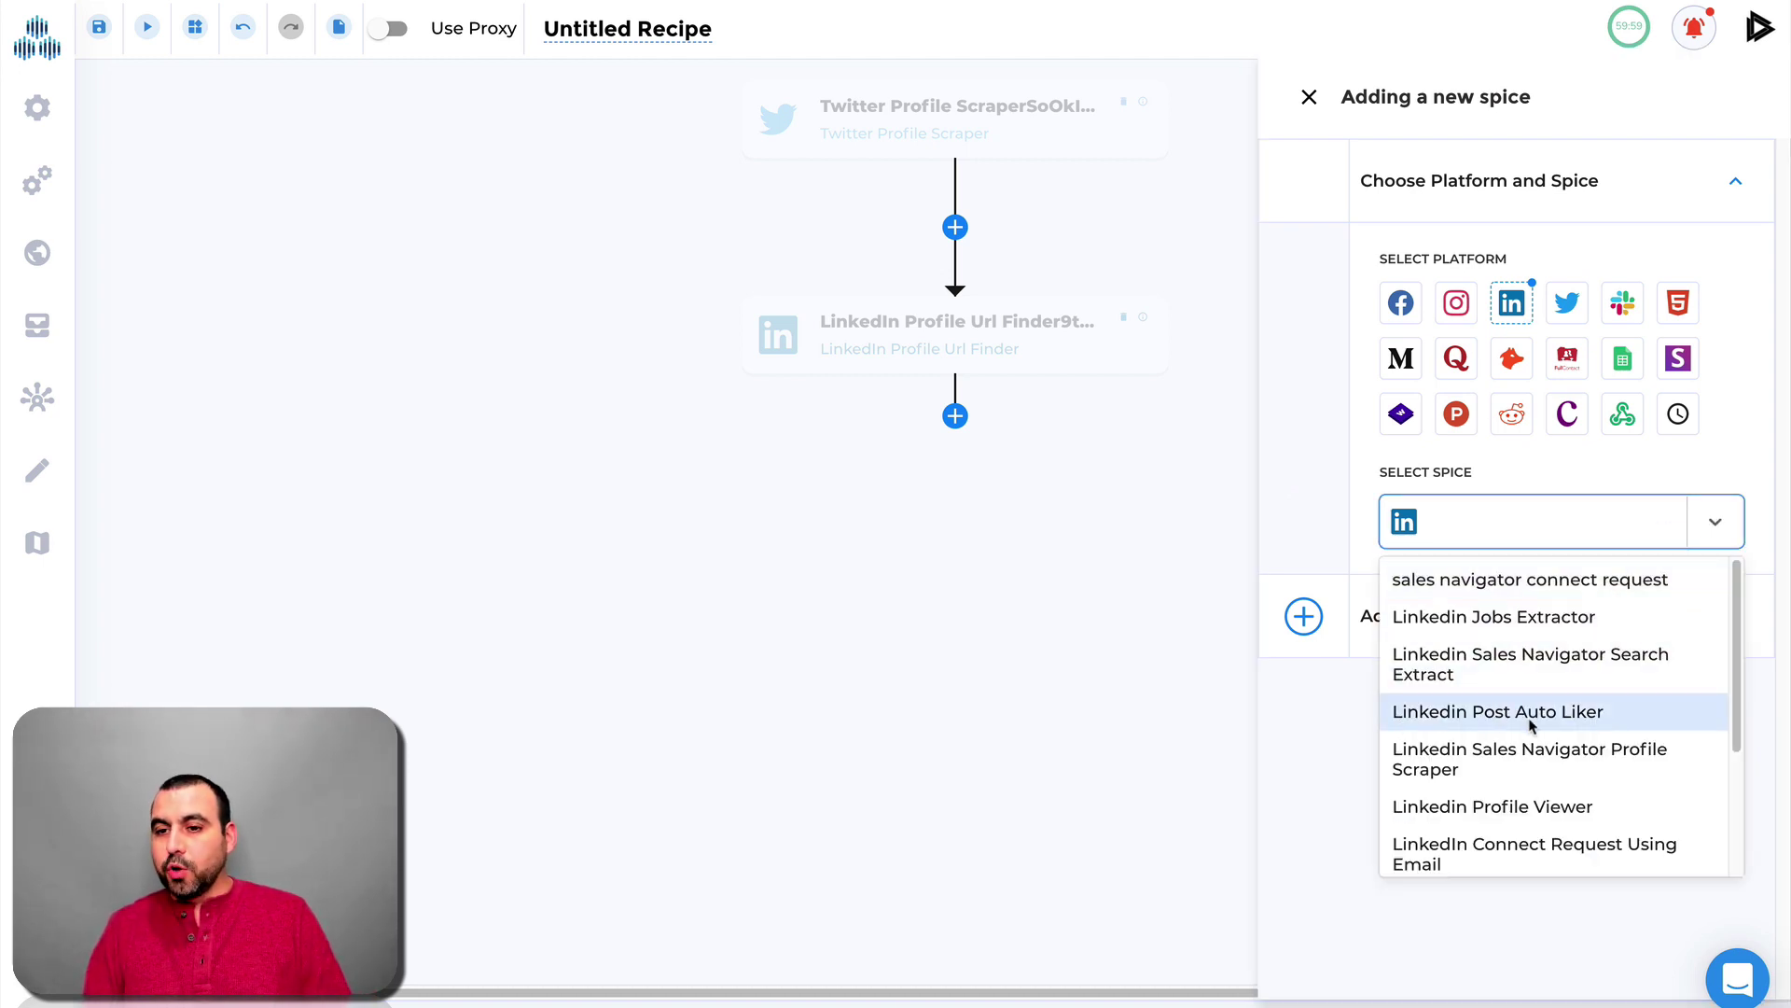
pyautogui.scroll(-3, 1574, 766)
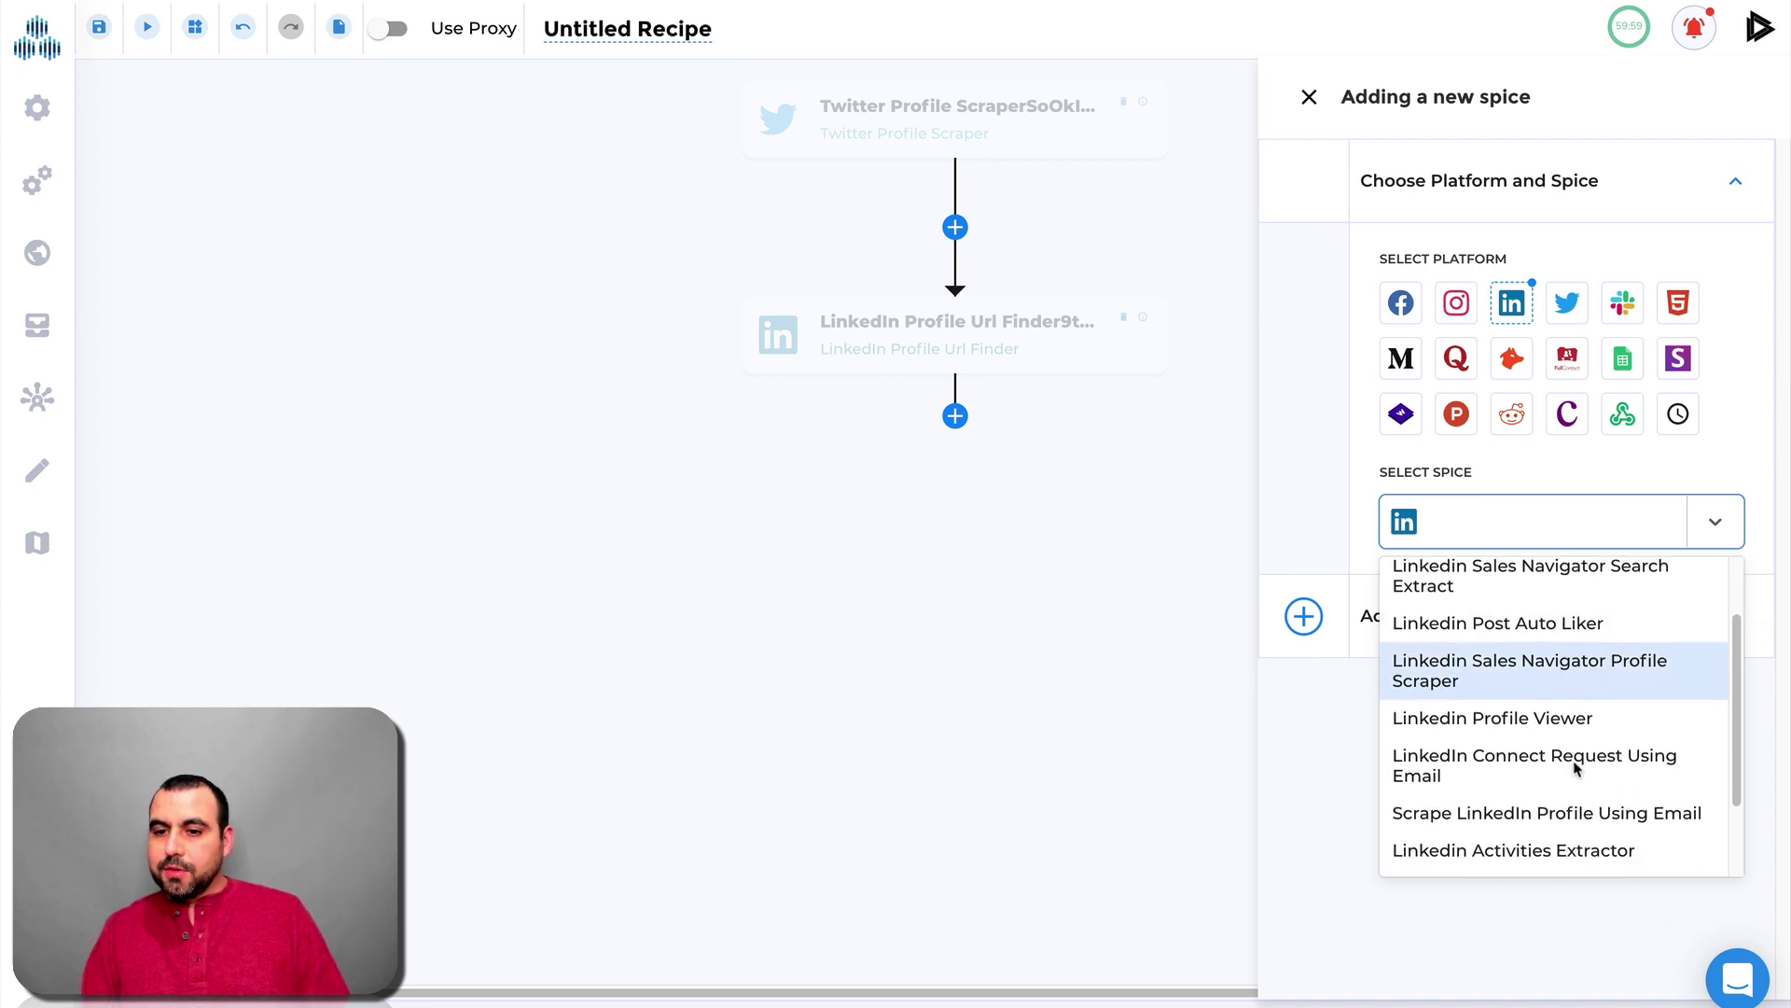
pyautogui.scroll(-1, 1567, 739)
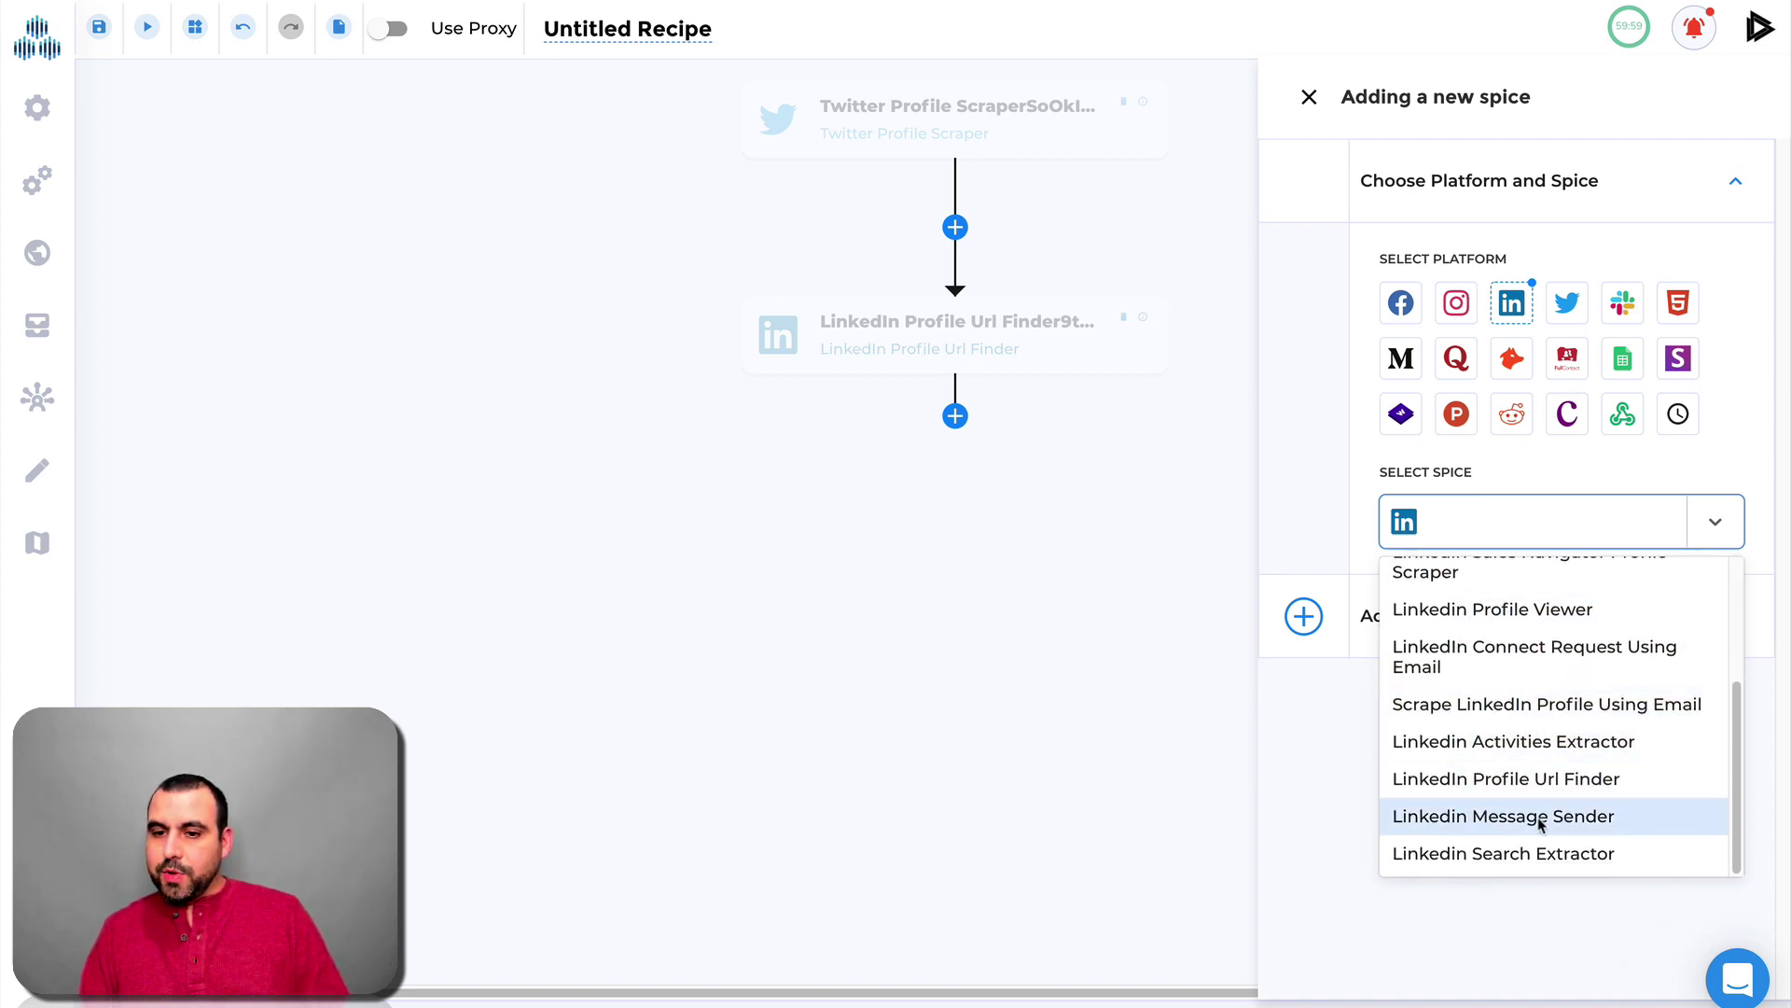
pyautogui.click(1519, 817)
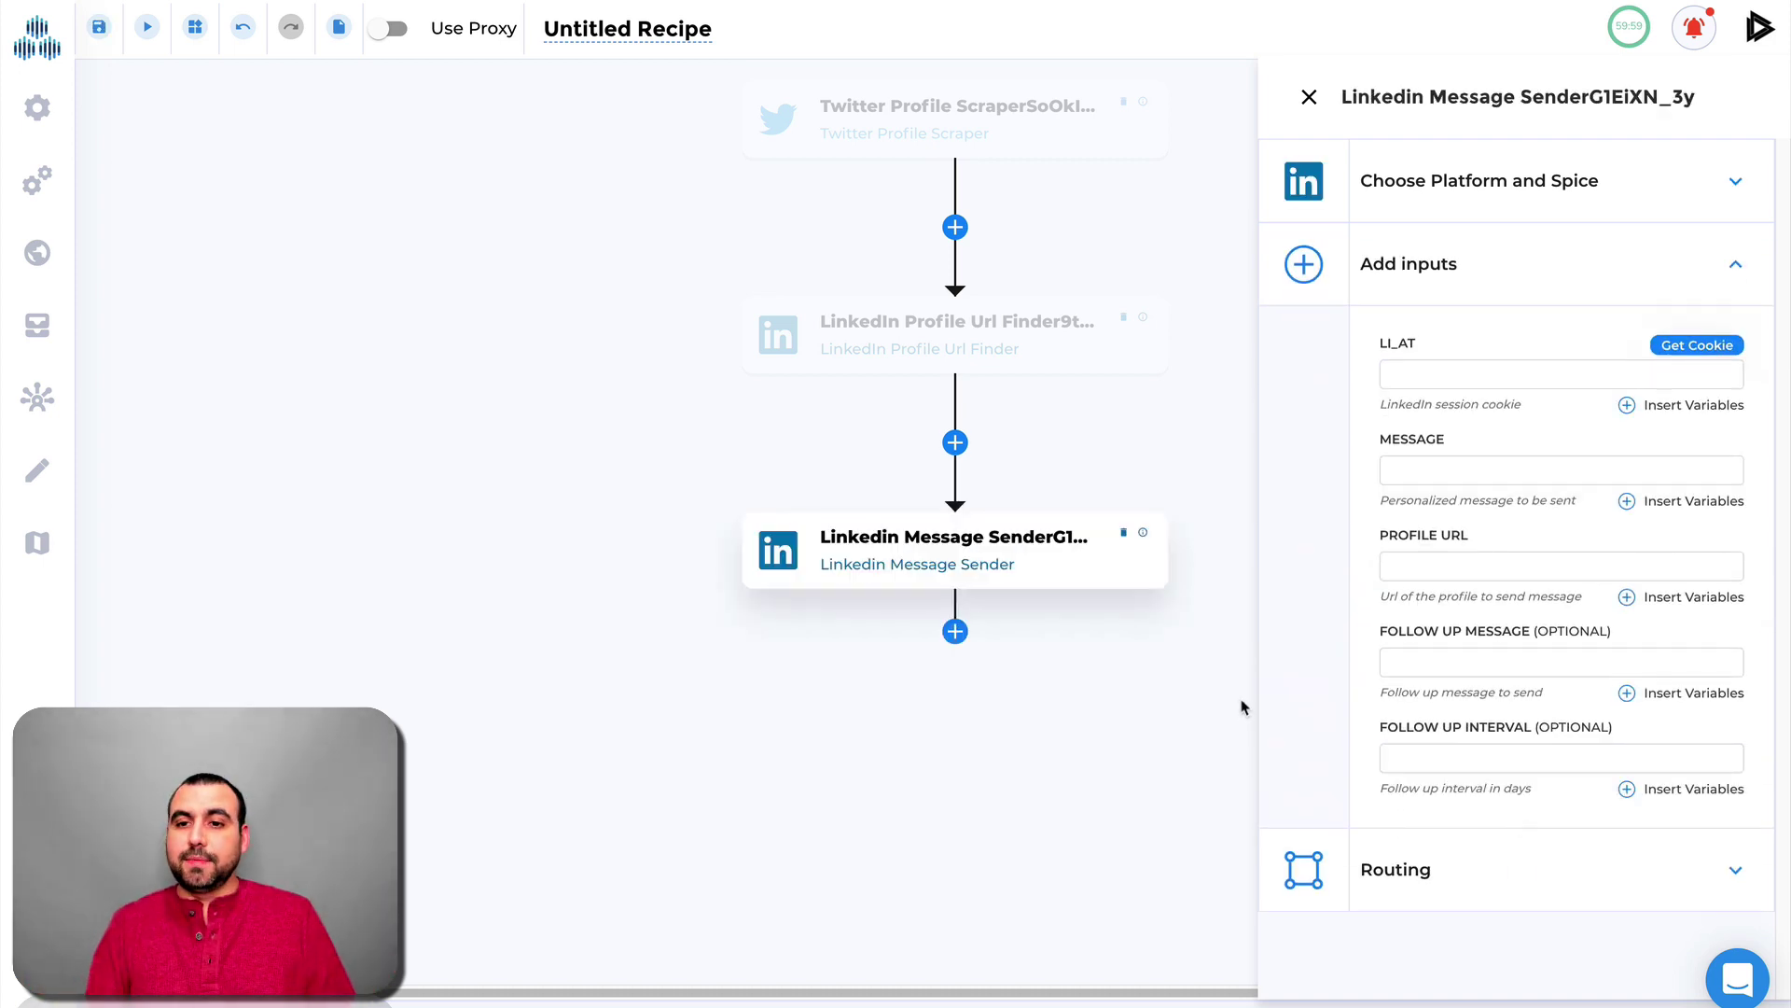
# Fill LI_AT with the session cookie and write the message 'hello {{firstName}} how are you?'
pyautogui.click(1724, 345)
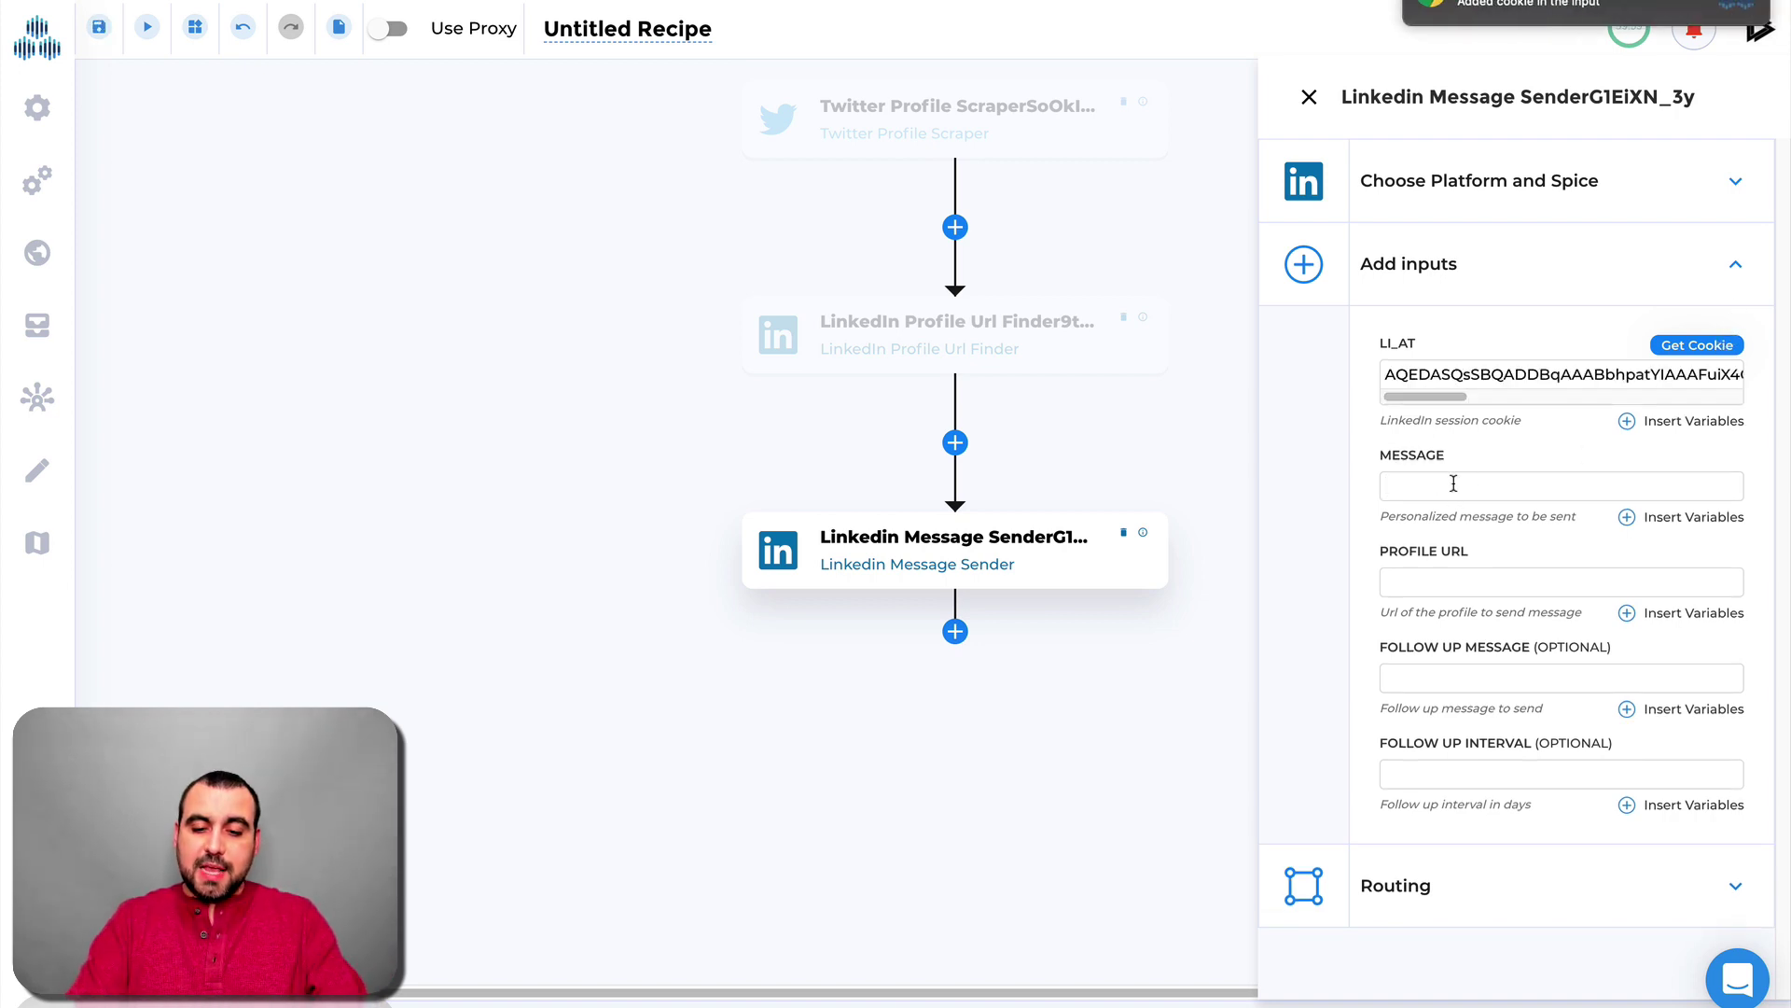
pyautogui.write('hello')
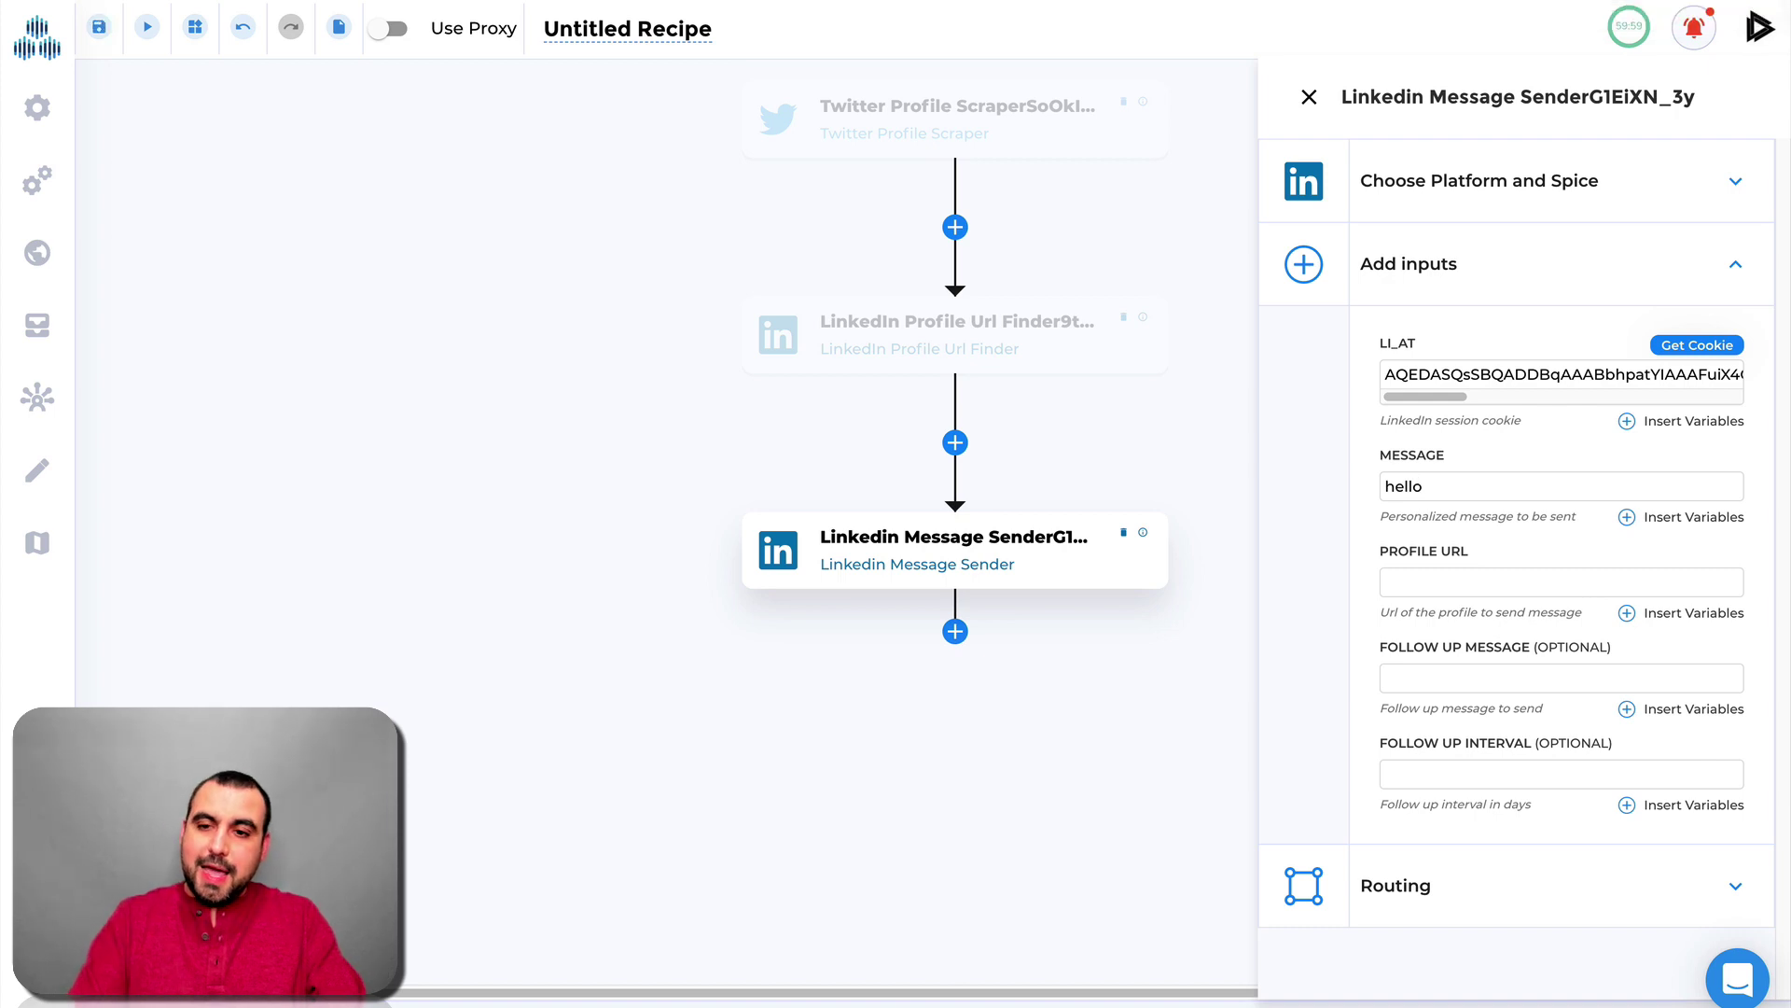
pyautogui.click(1626, 516)
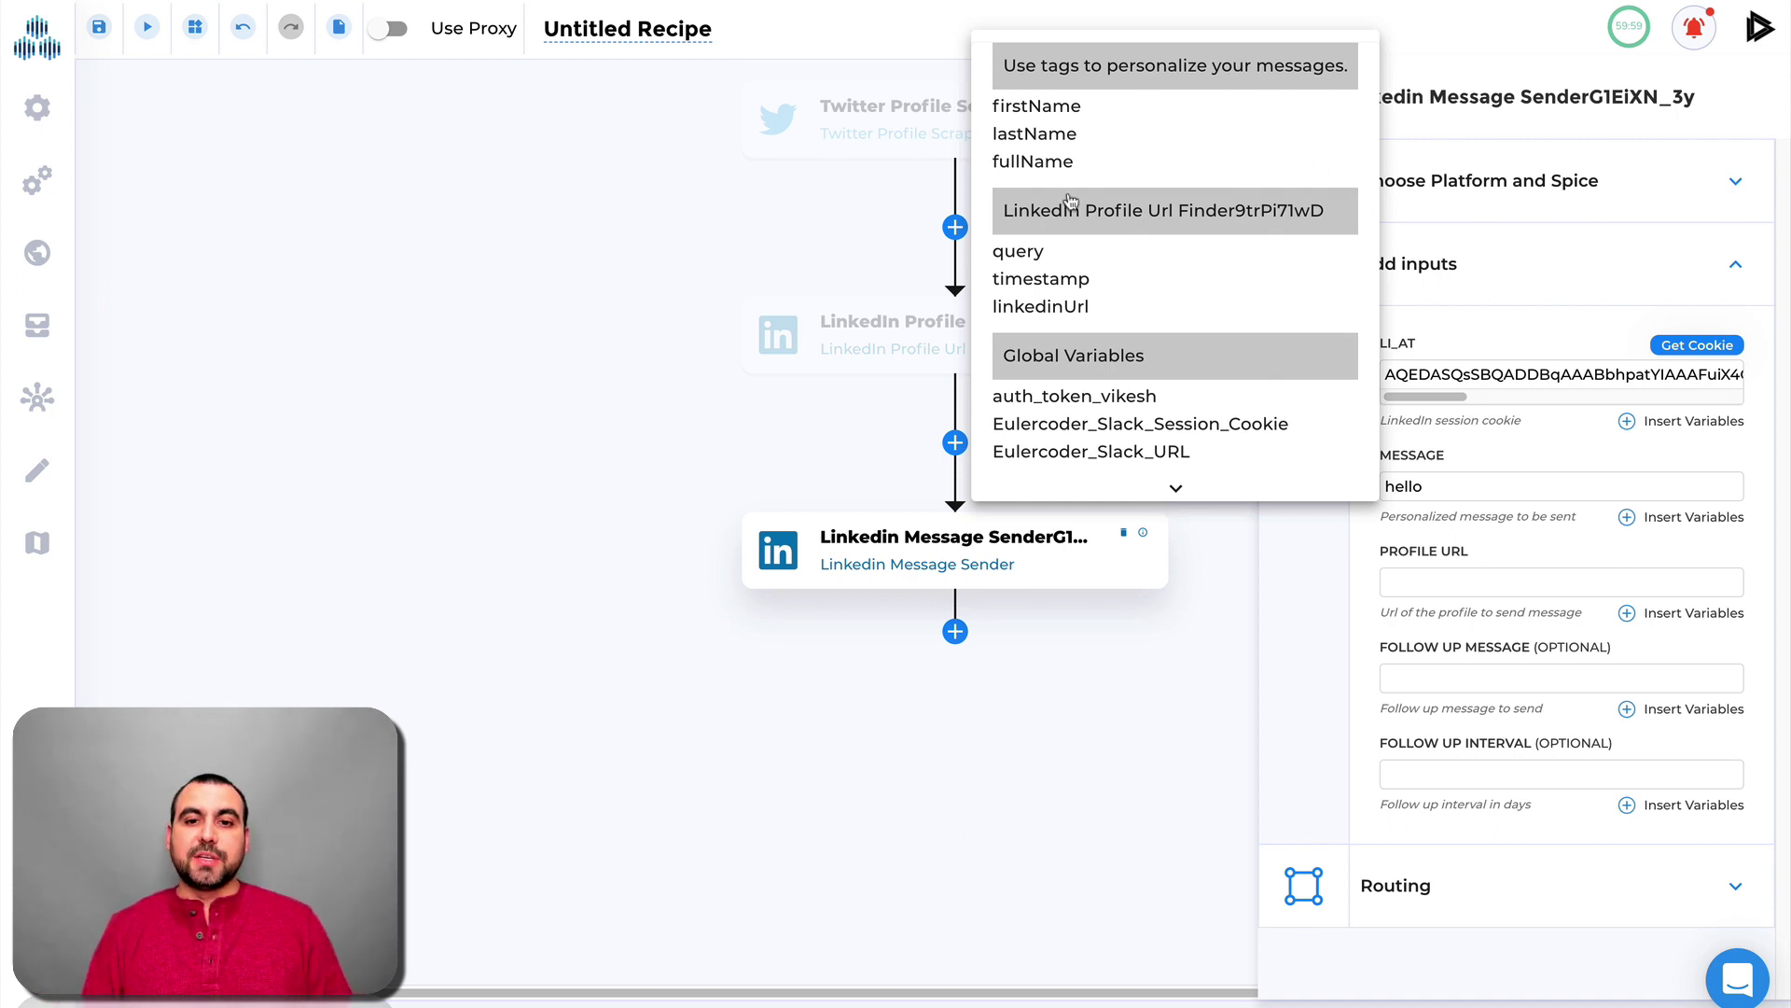
pyautogui.click(1032, 105)
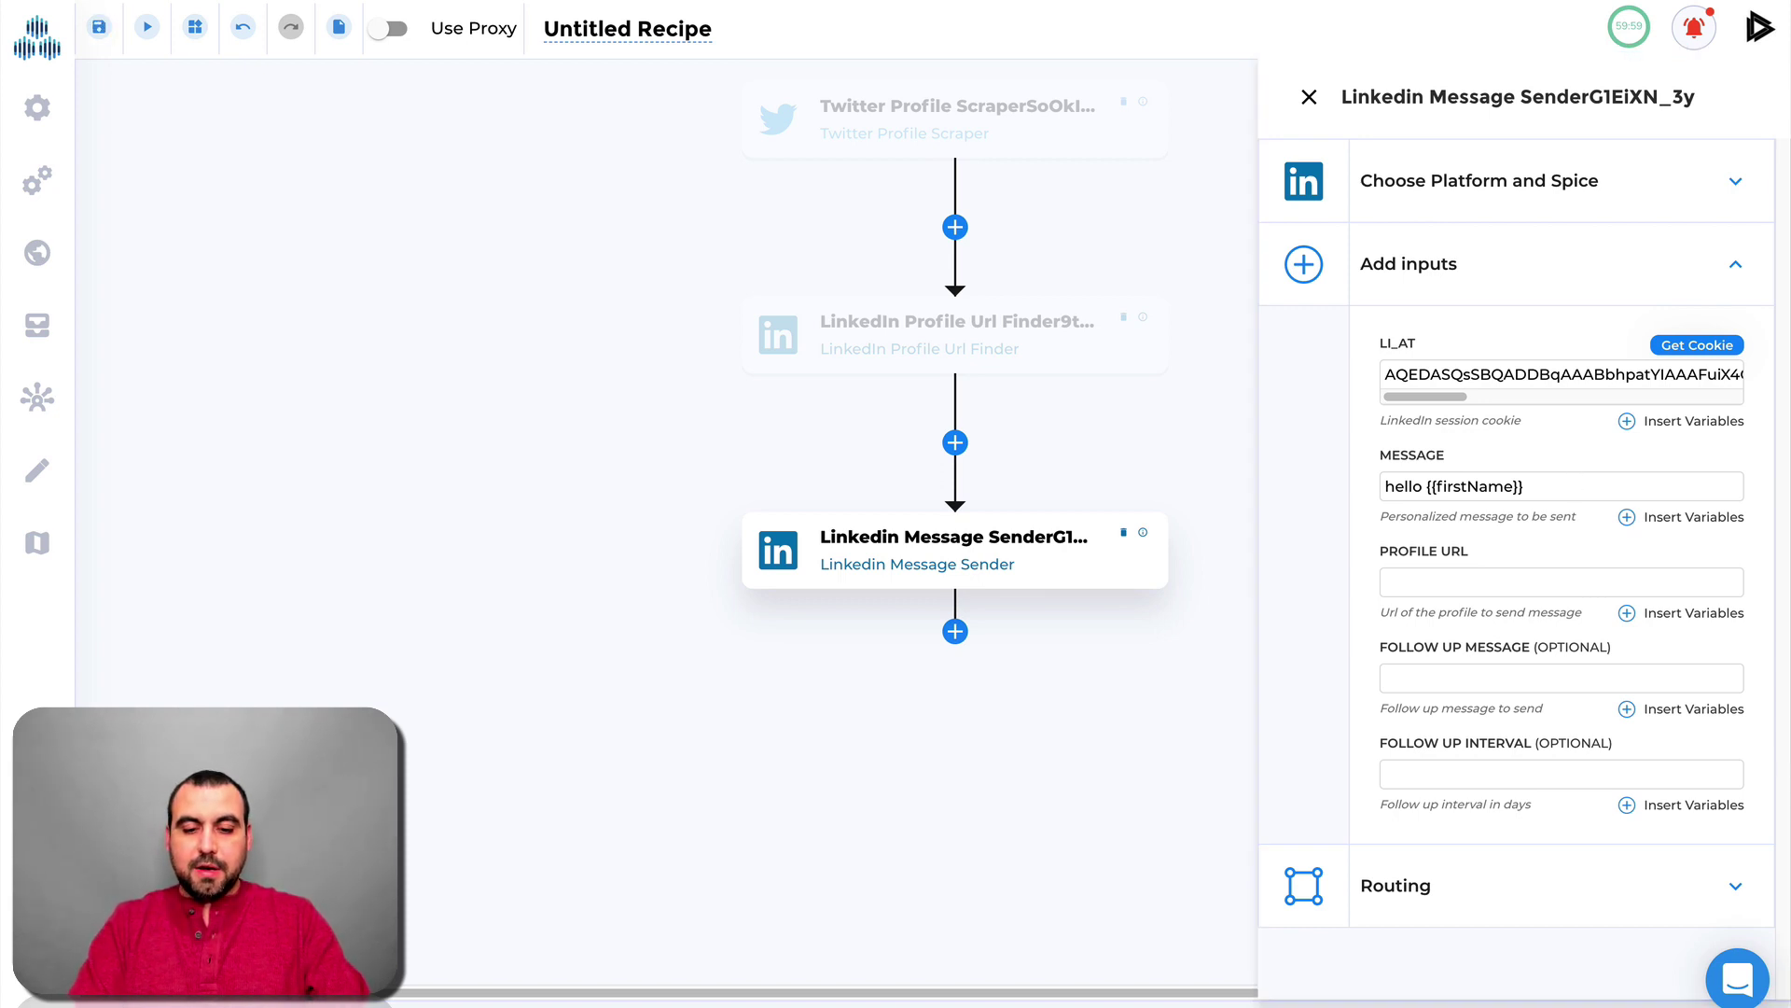
pyautogui.write('how are you?')
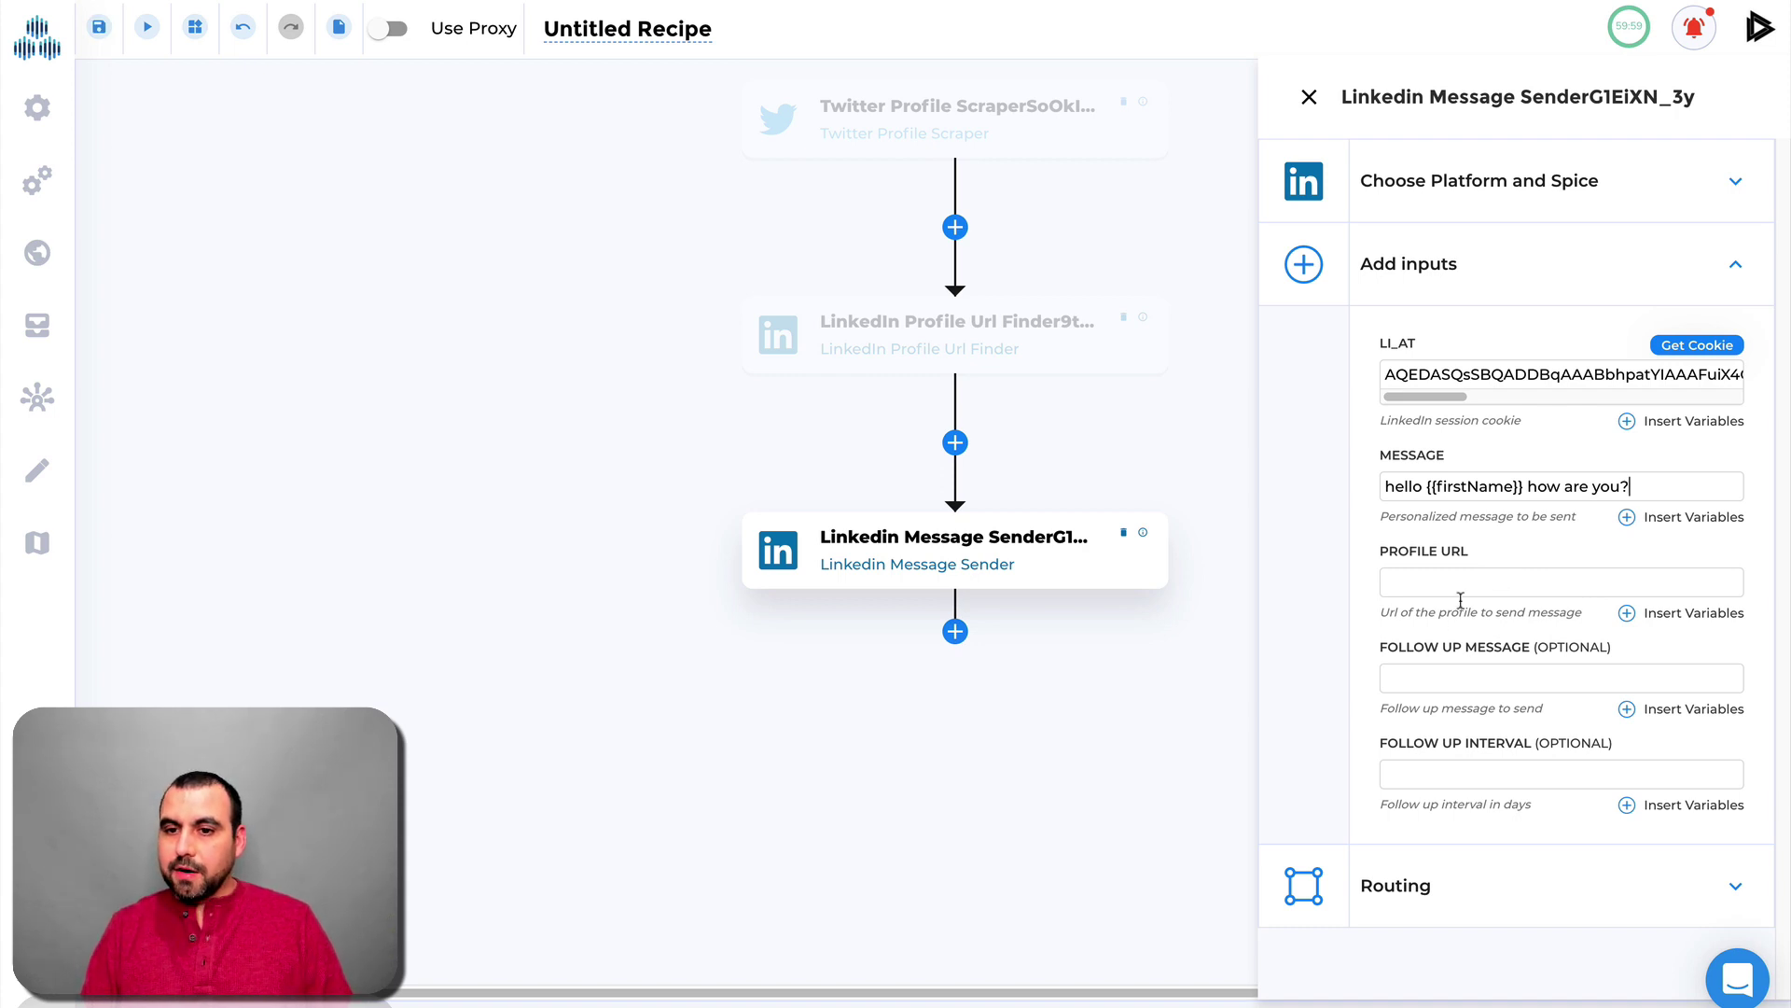
# Review the profile URL and follow-up interval fields, then close the Message Sender settings
pyautogui.moveTo(1386, 610); pyautogui.dragTo(1567, 625)
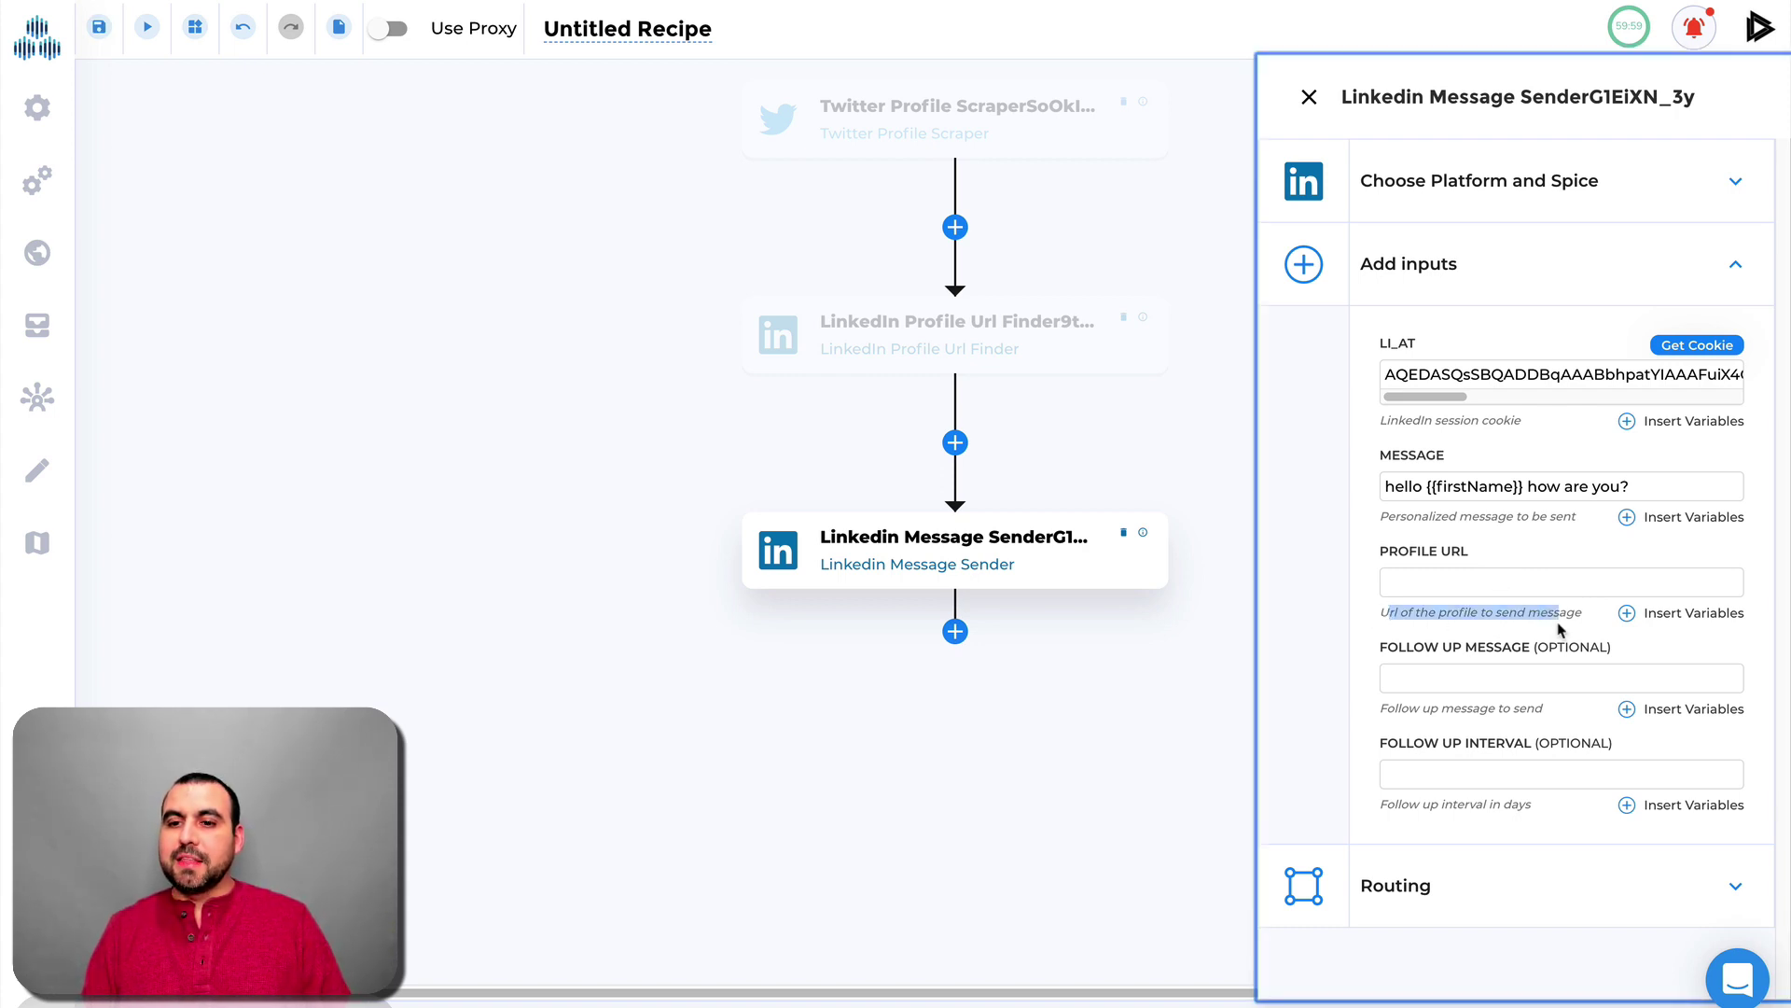
pyautogui.click(1589, 620)
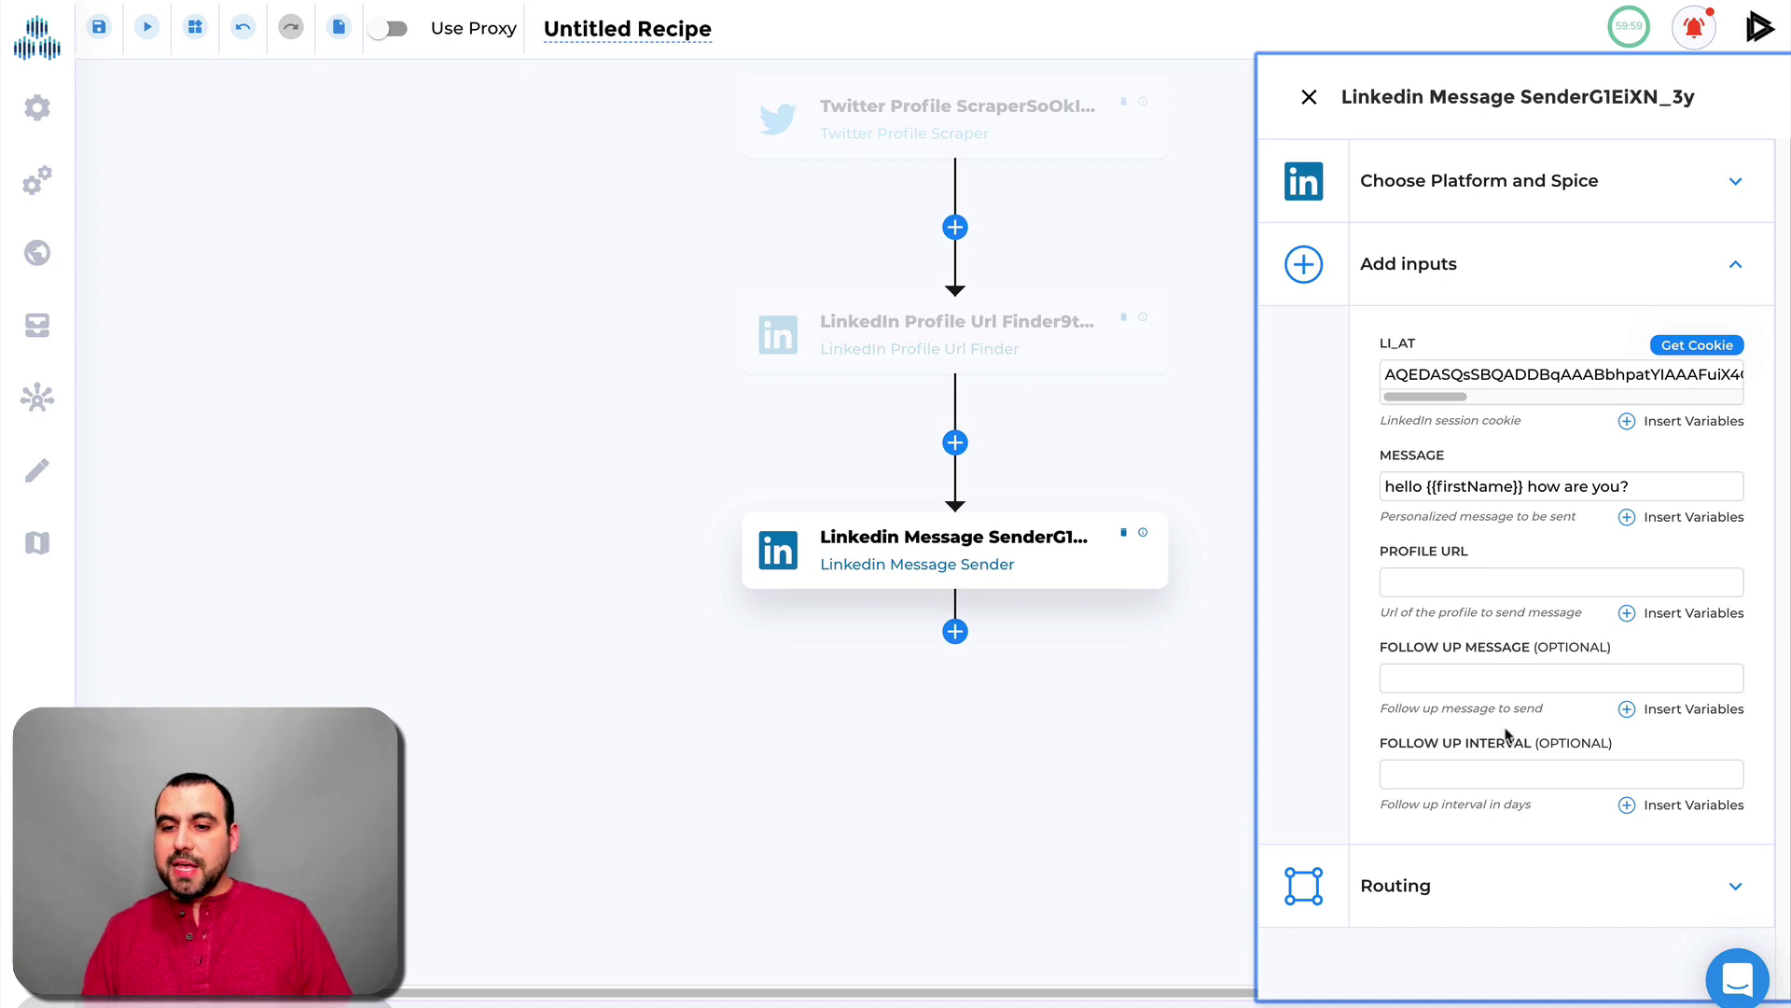
pyautogui.click(1502, 777)
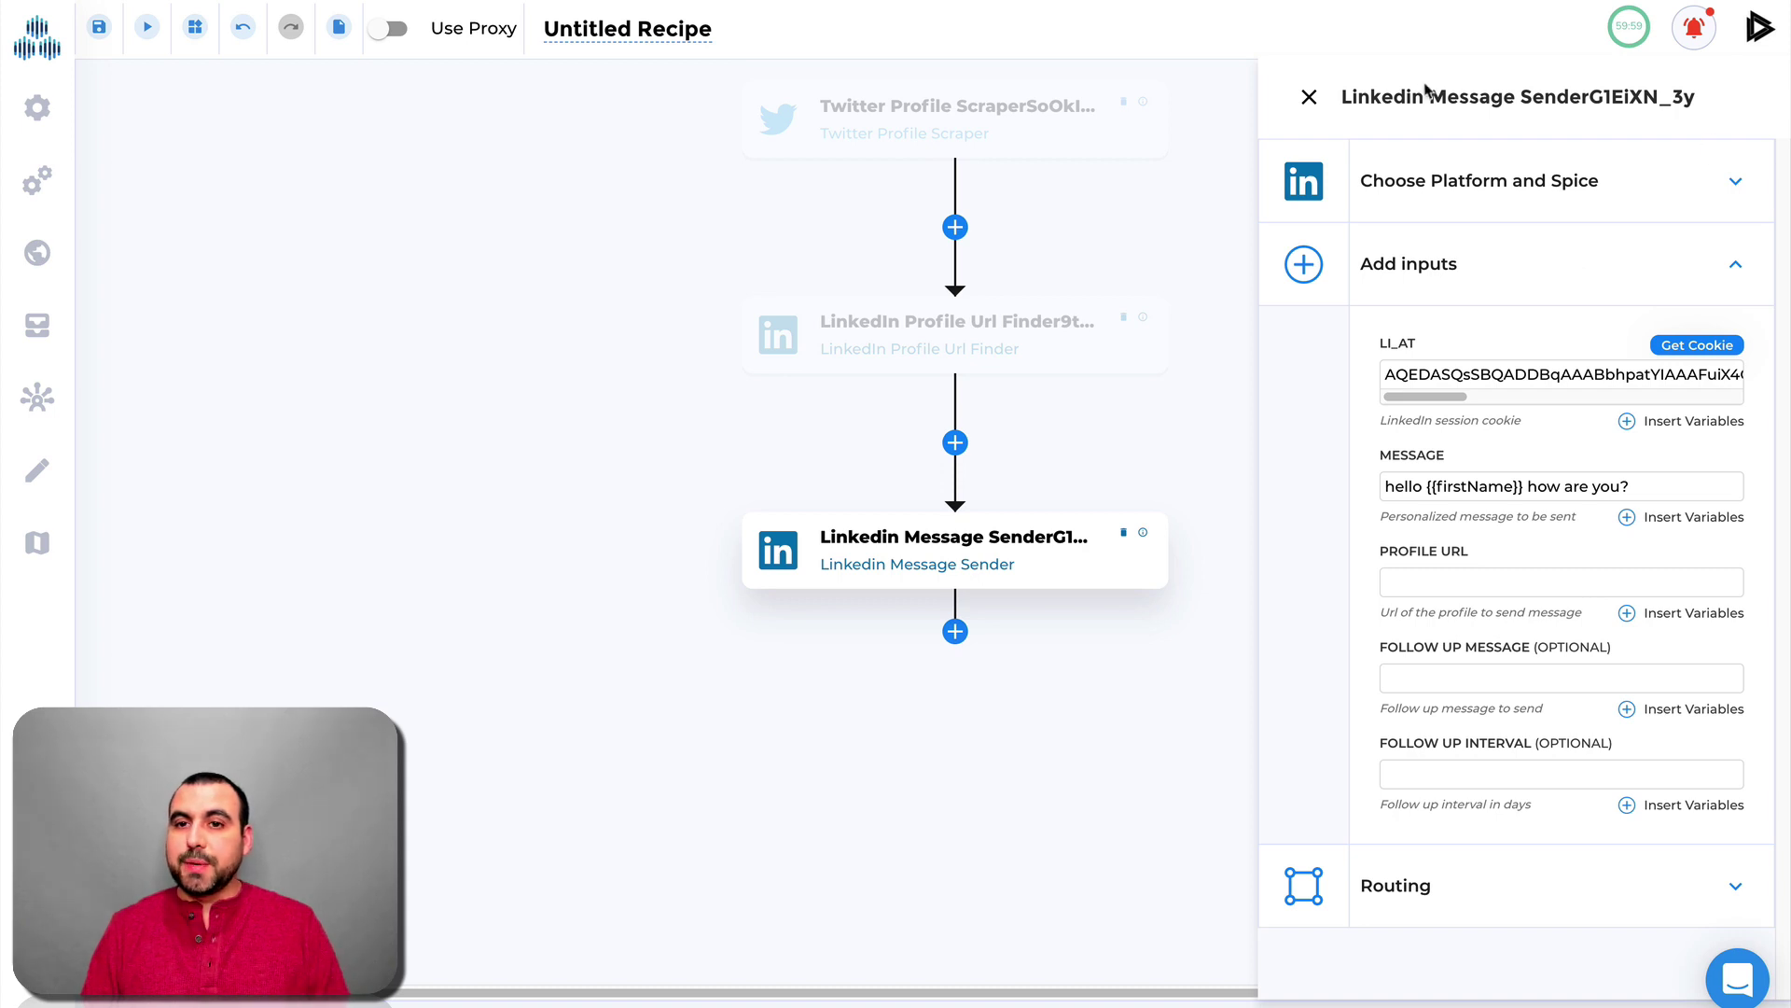
pyautogui.click(1309, 97)
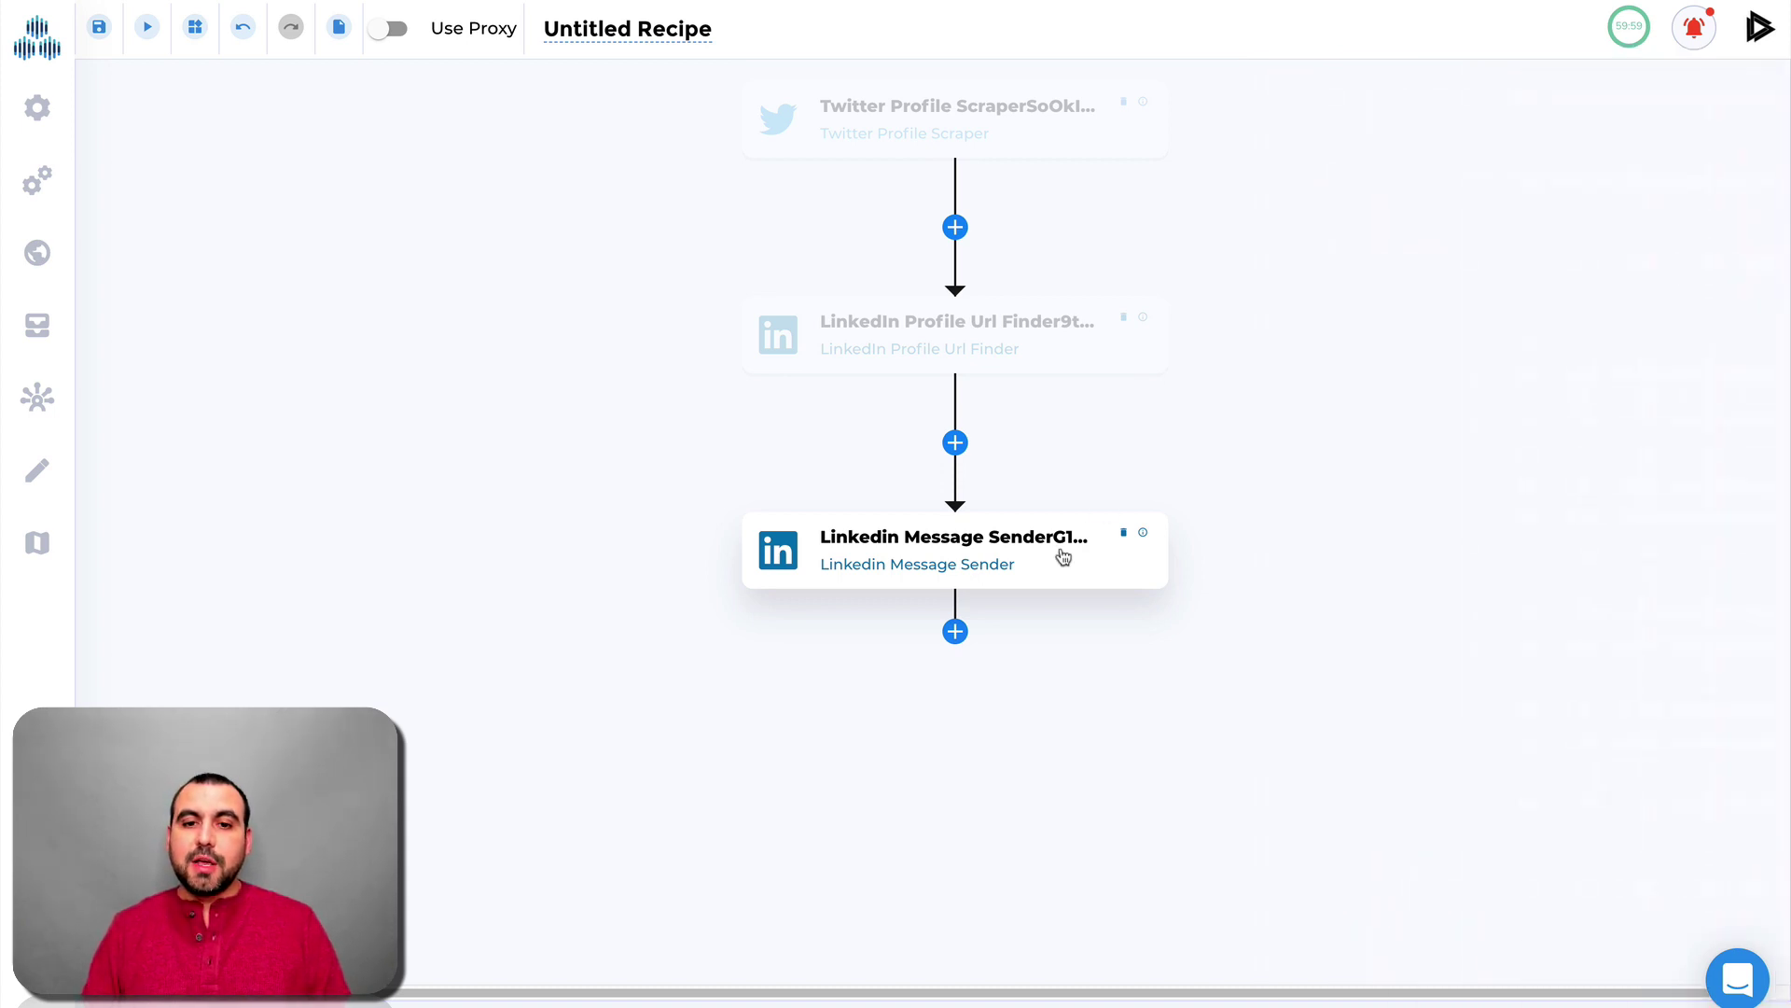
# Append a fourth step using the Facebook platform's Facebook Profile Url Finder spice
pyautogui.click(955, 632)
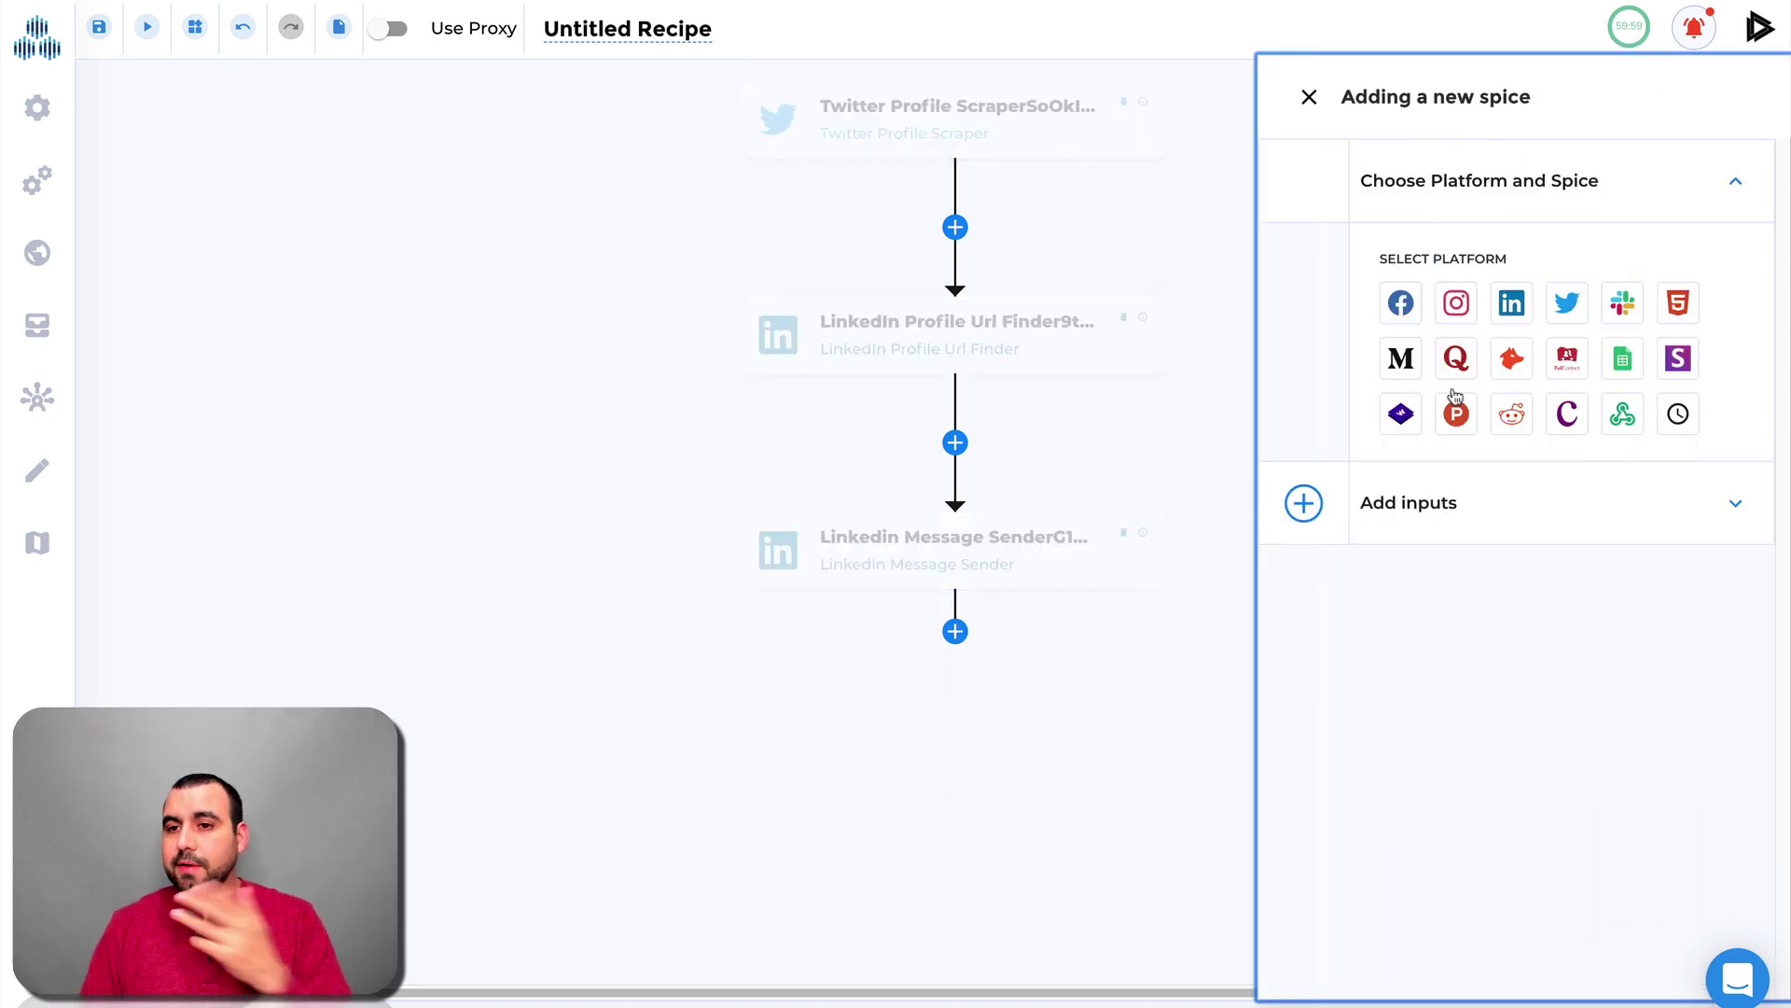
pyautogui.click(1400, 304)
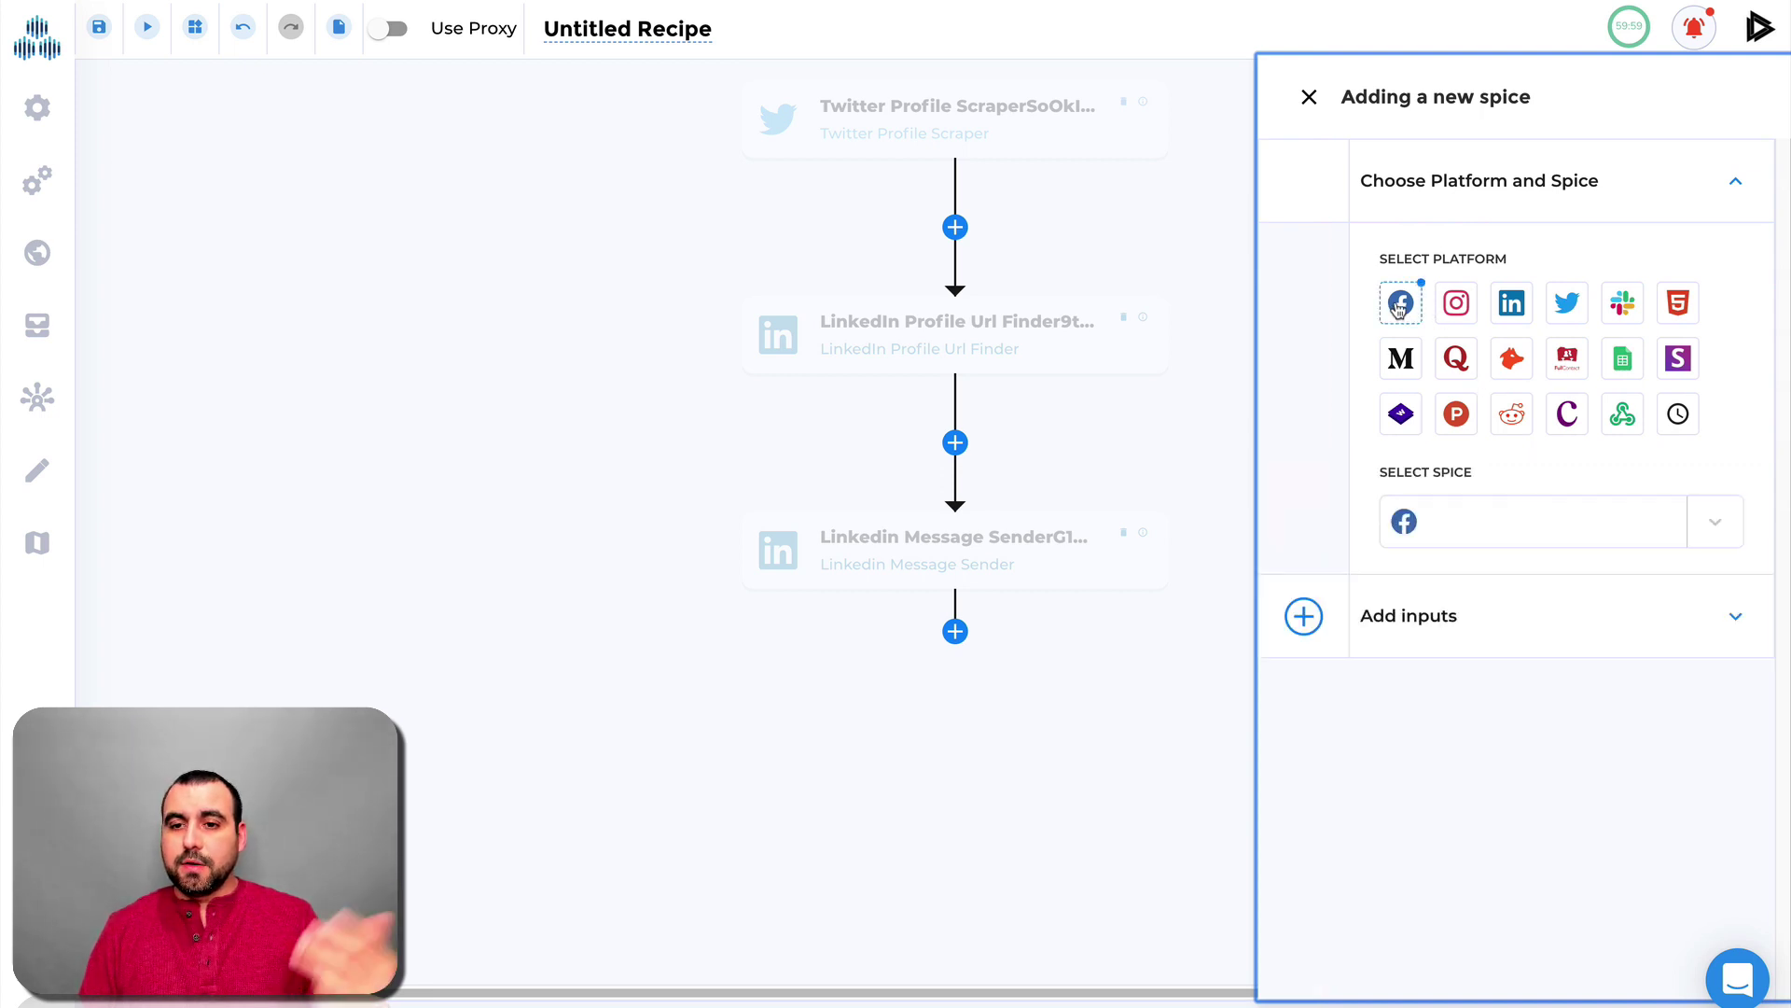
pyautogui.click(1715, 521)
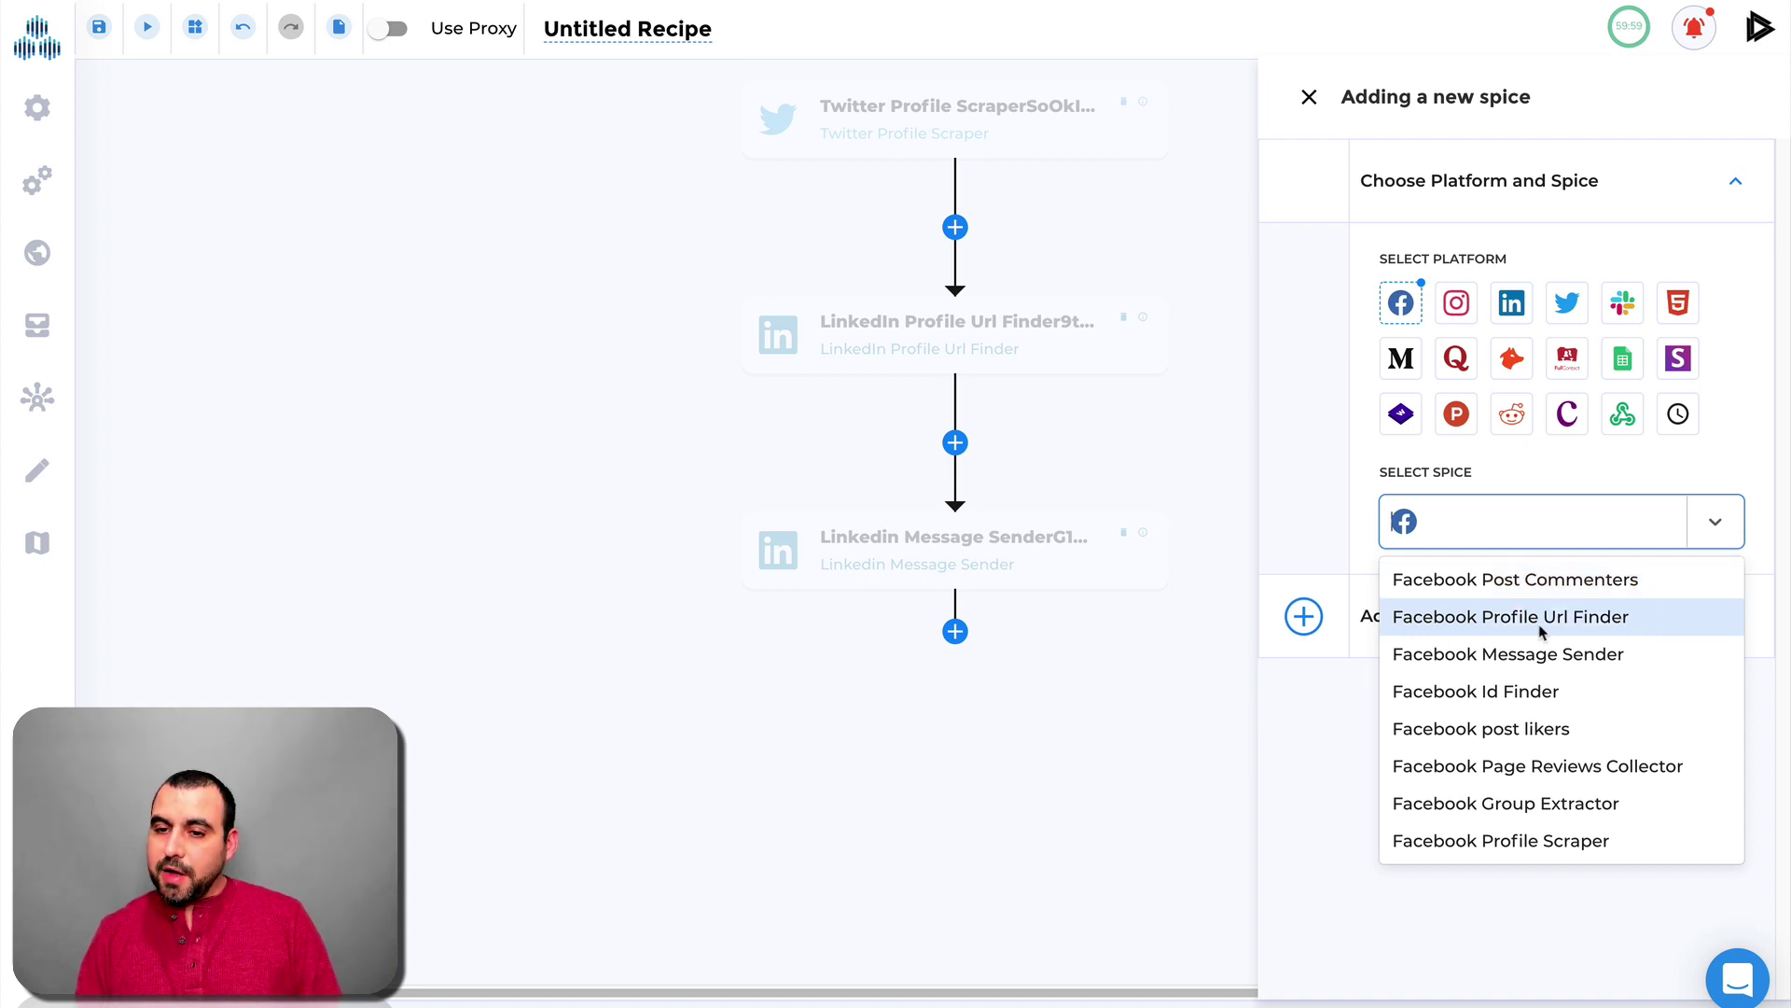
pyautogui.click(1588, 635)
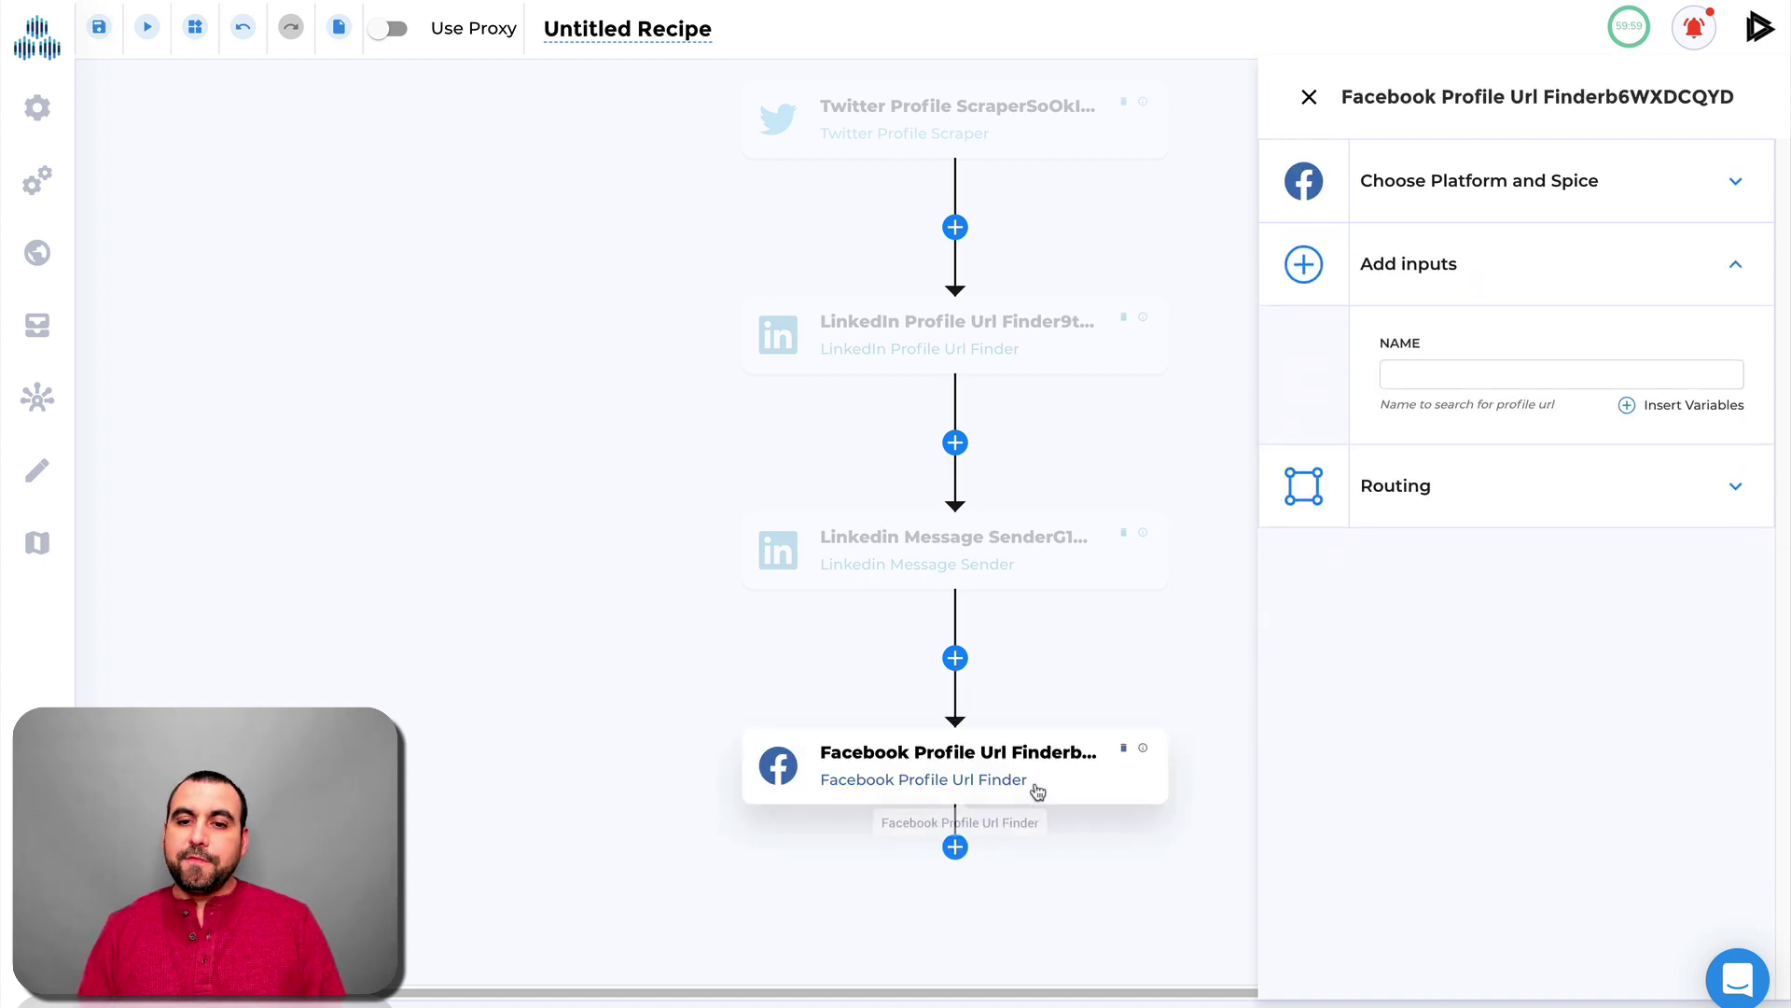
# Insert the message variable into the Facebook finder's NAME field, then add a step below it
pyautogui.click(1508, 374)
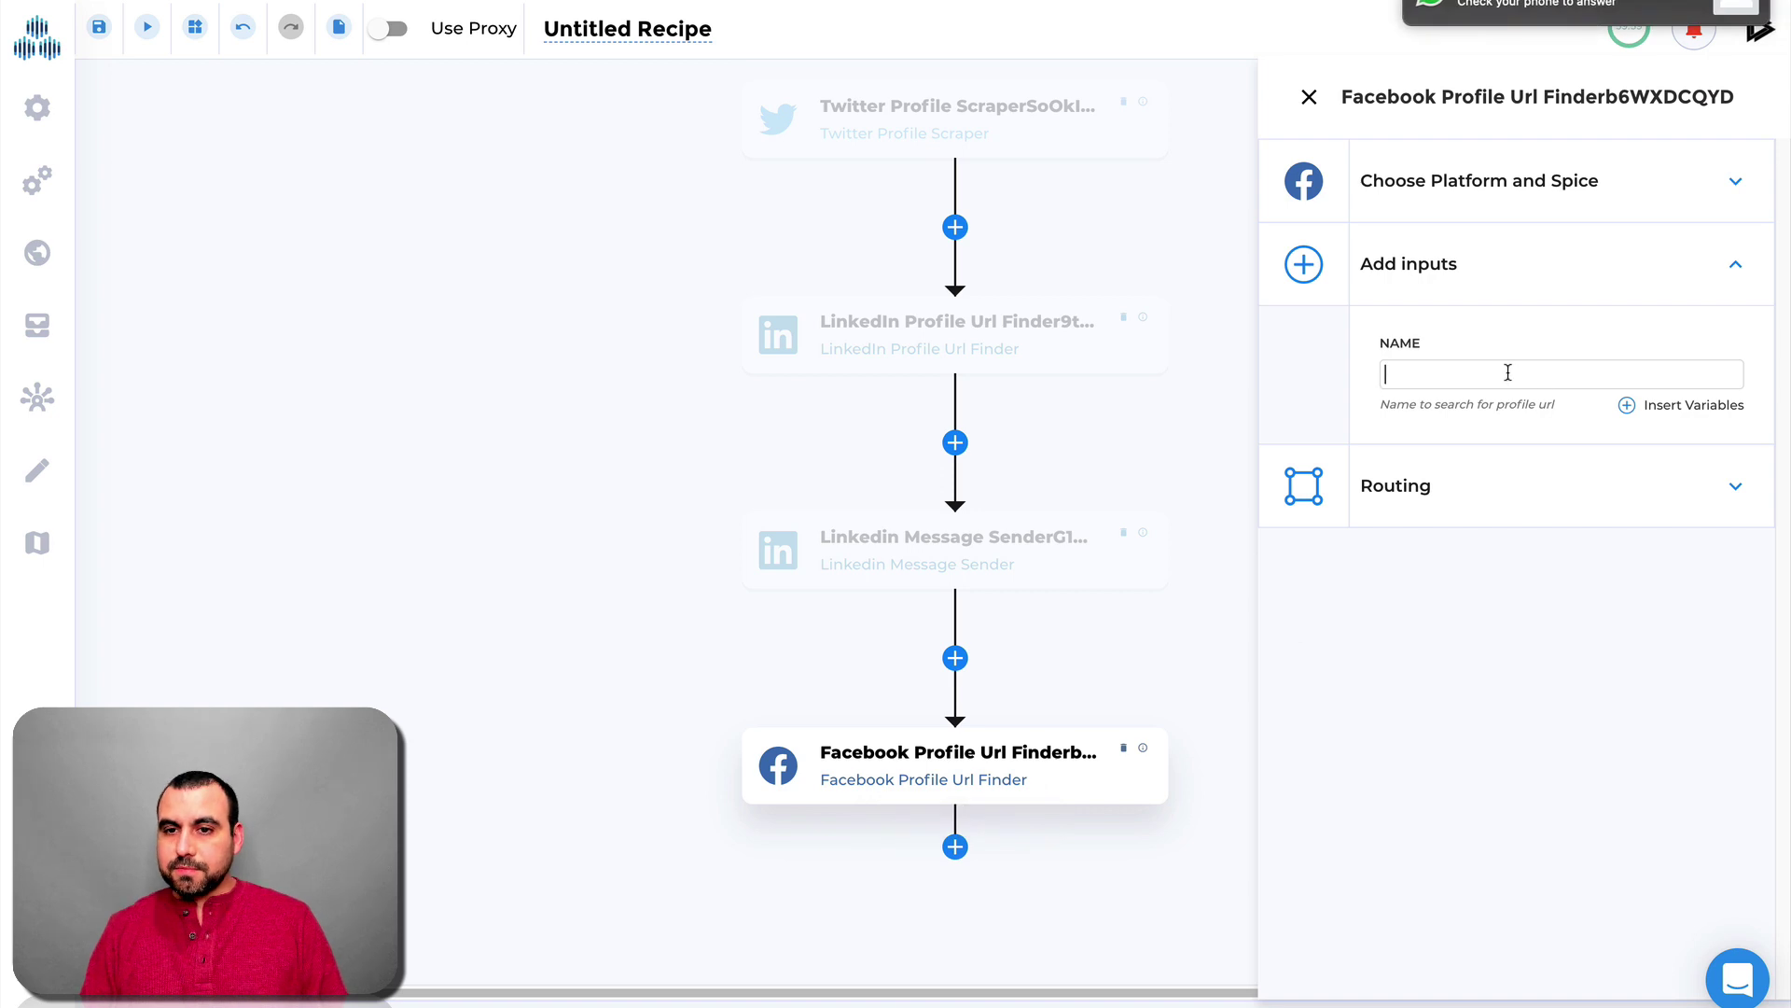
pyautogui.click(1651, 406)
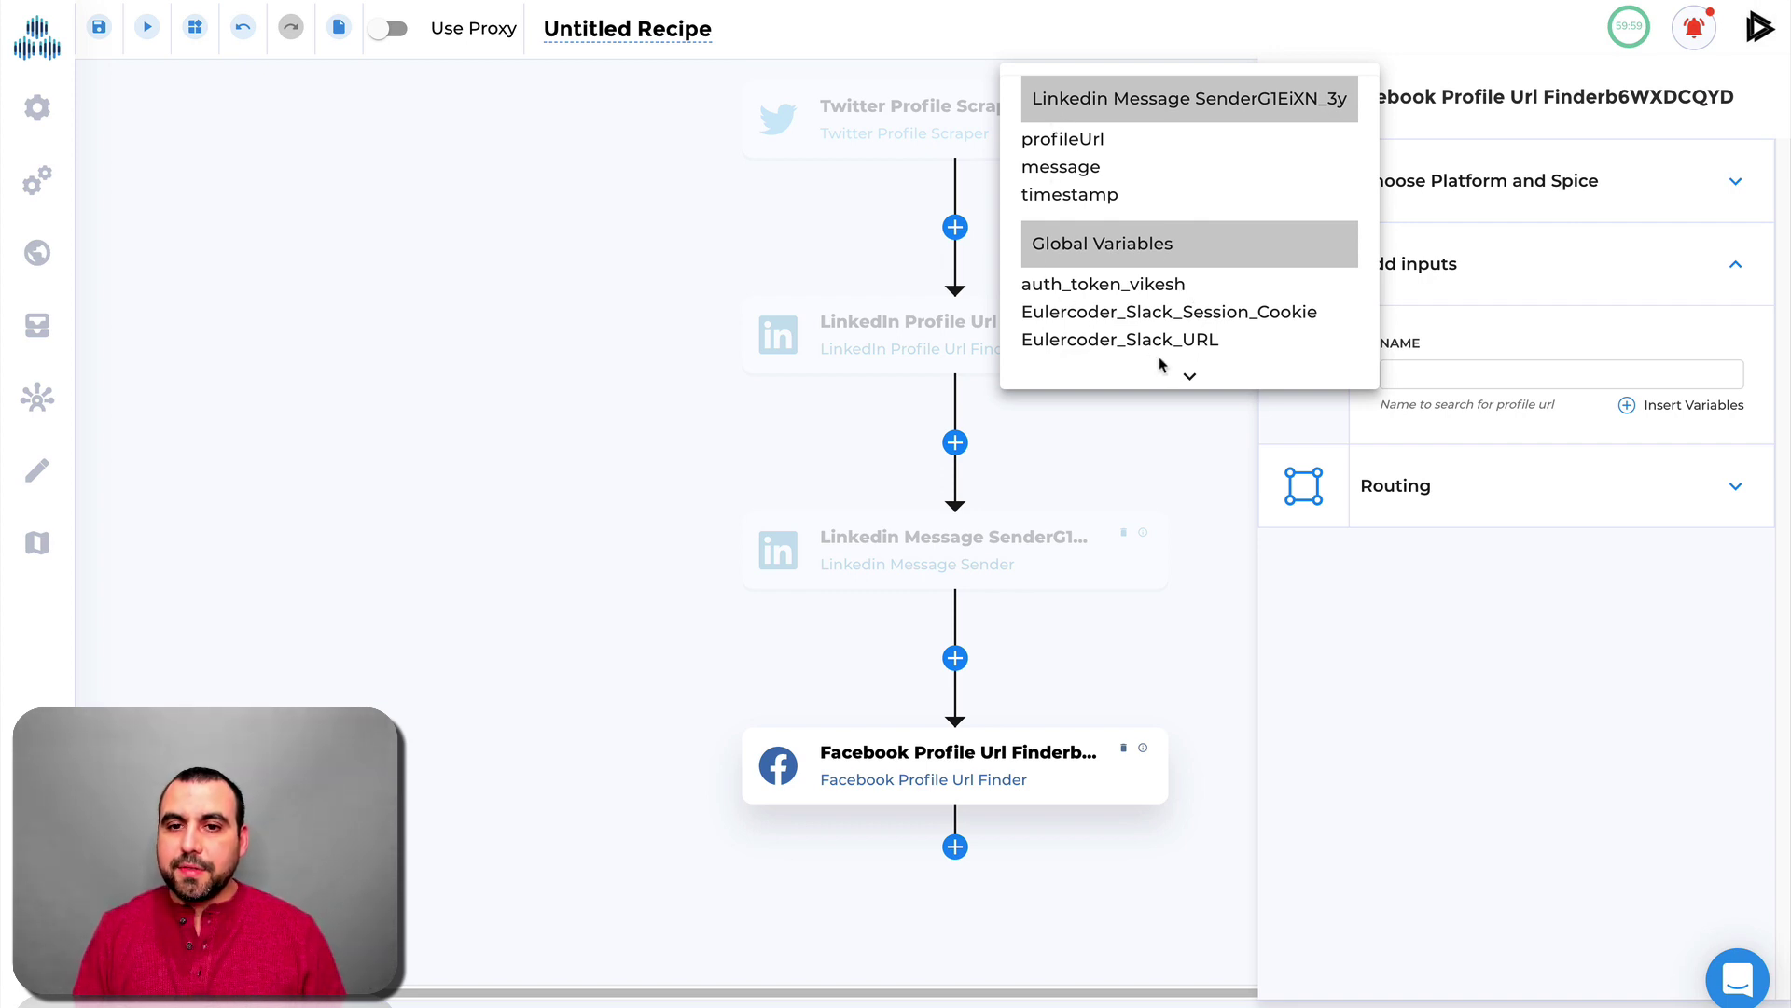
pyautogui.click(1189, 377)
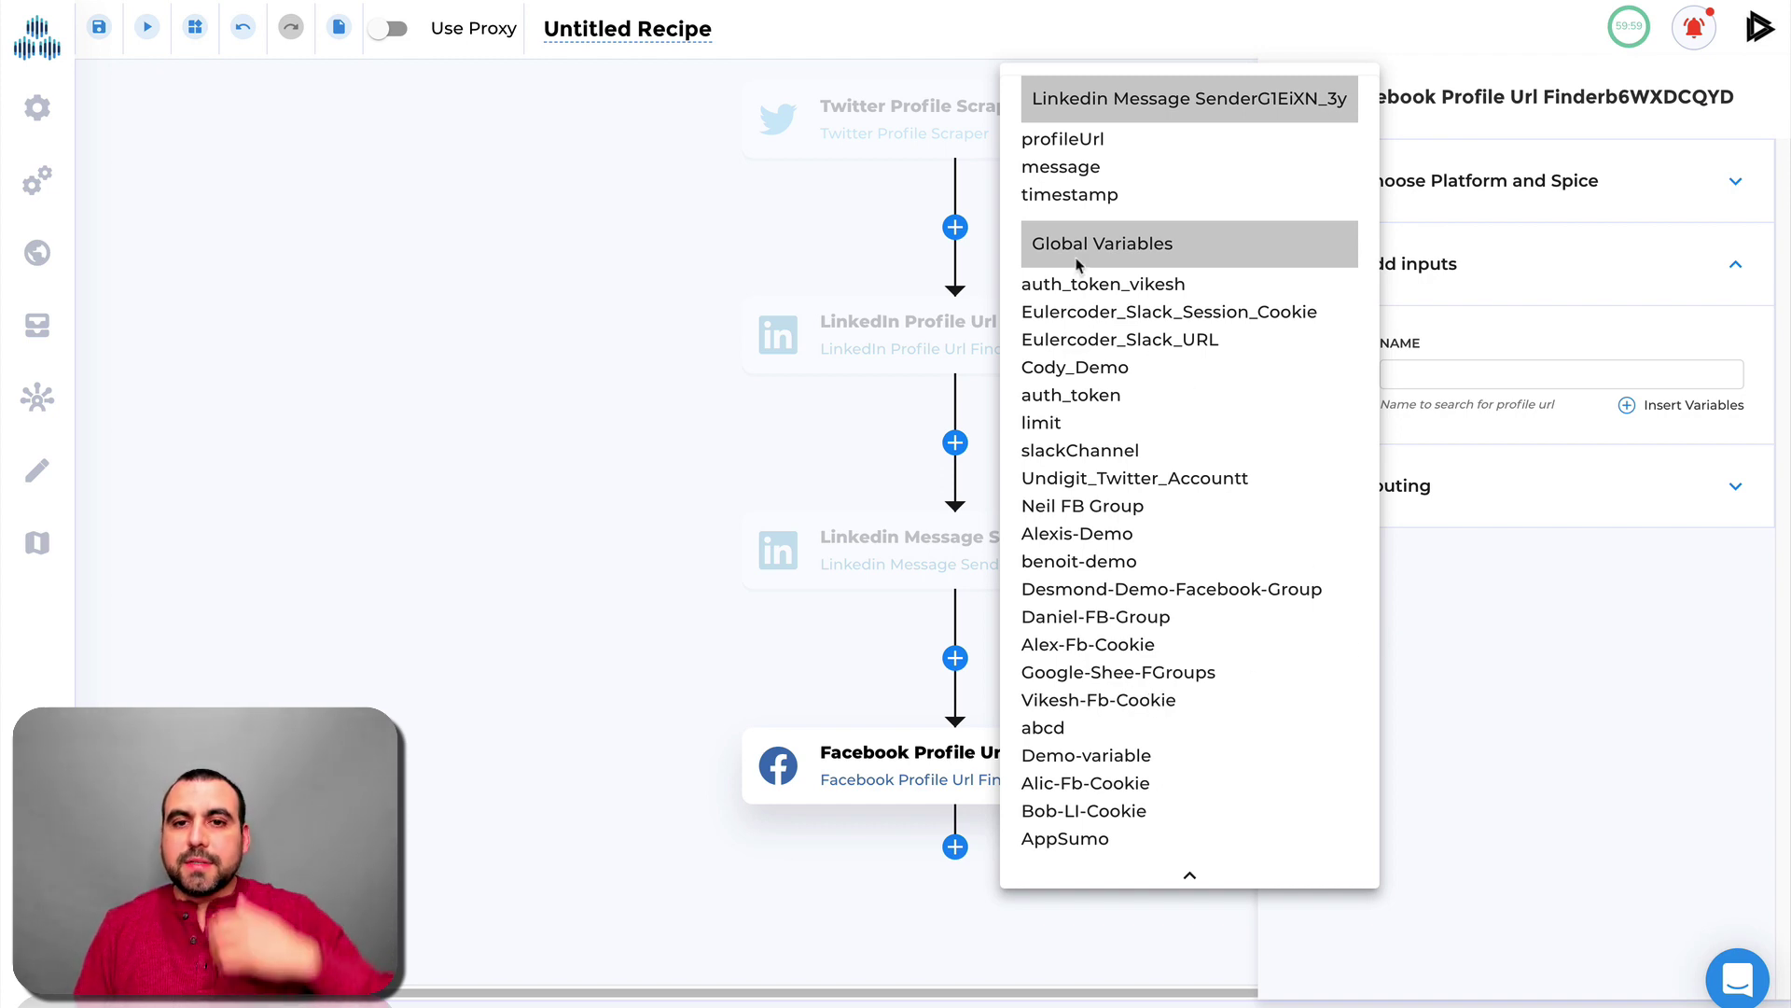
pyautogui.click(1088, 170)
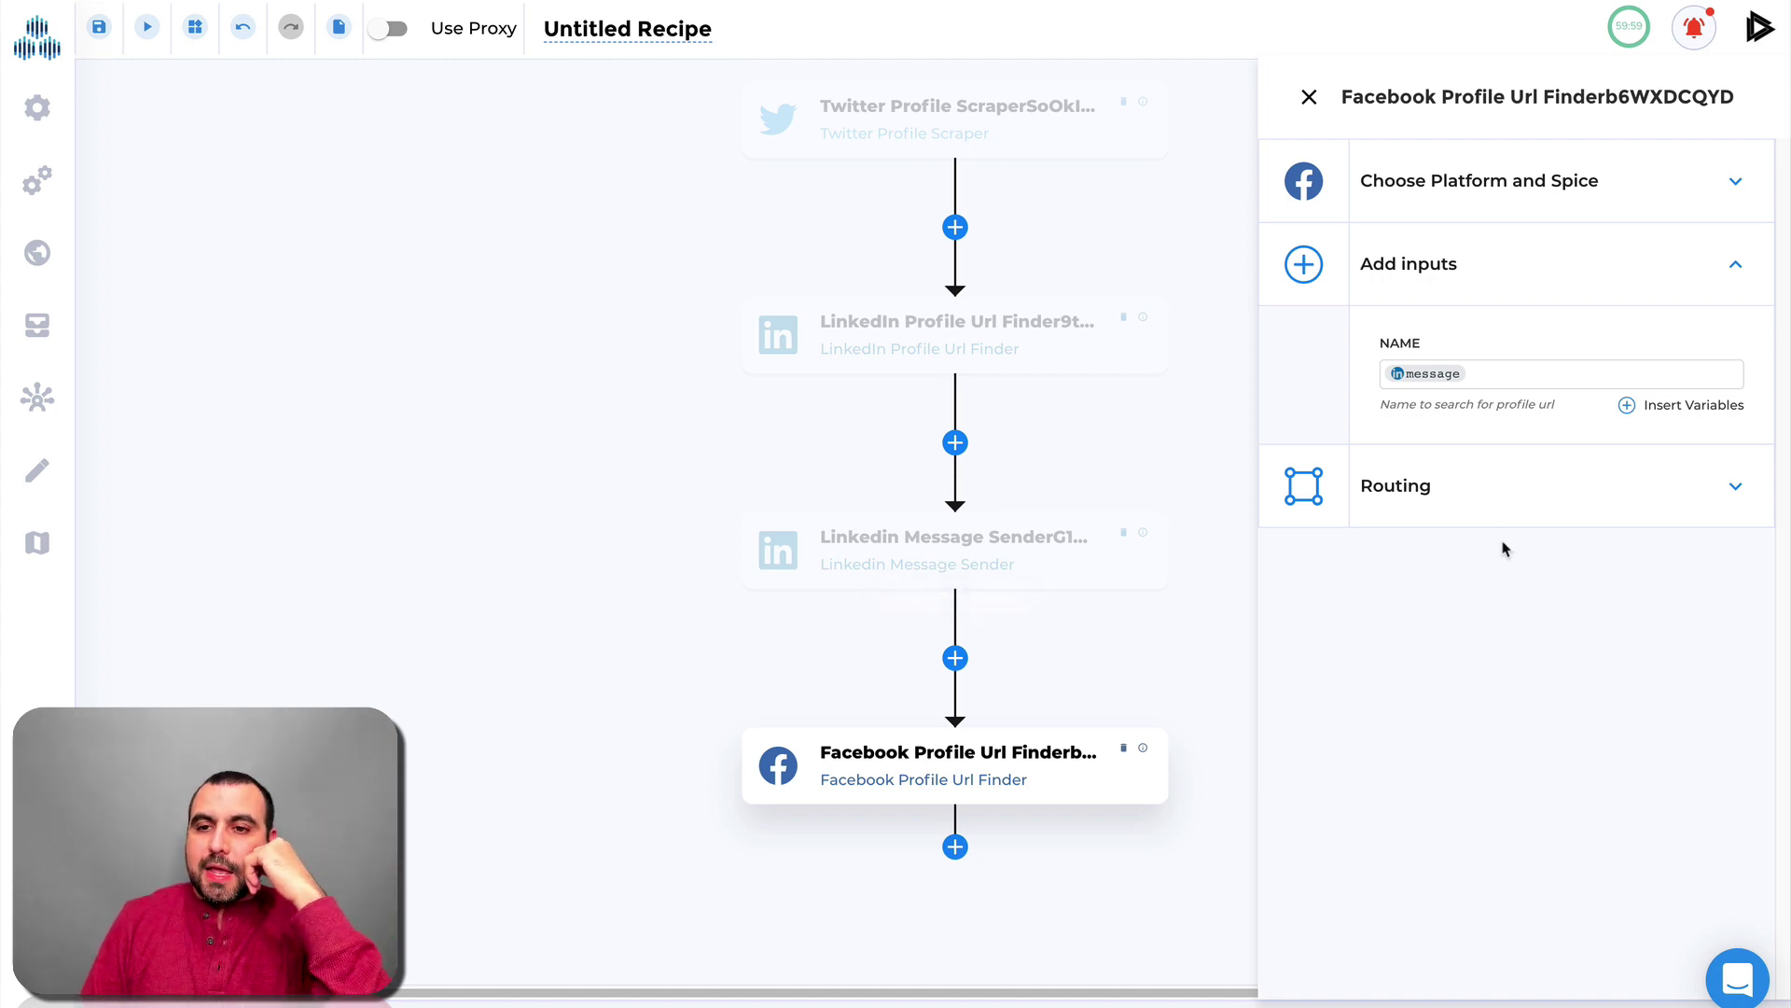
pyautogui.click(955, 846)
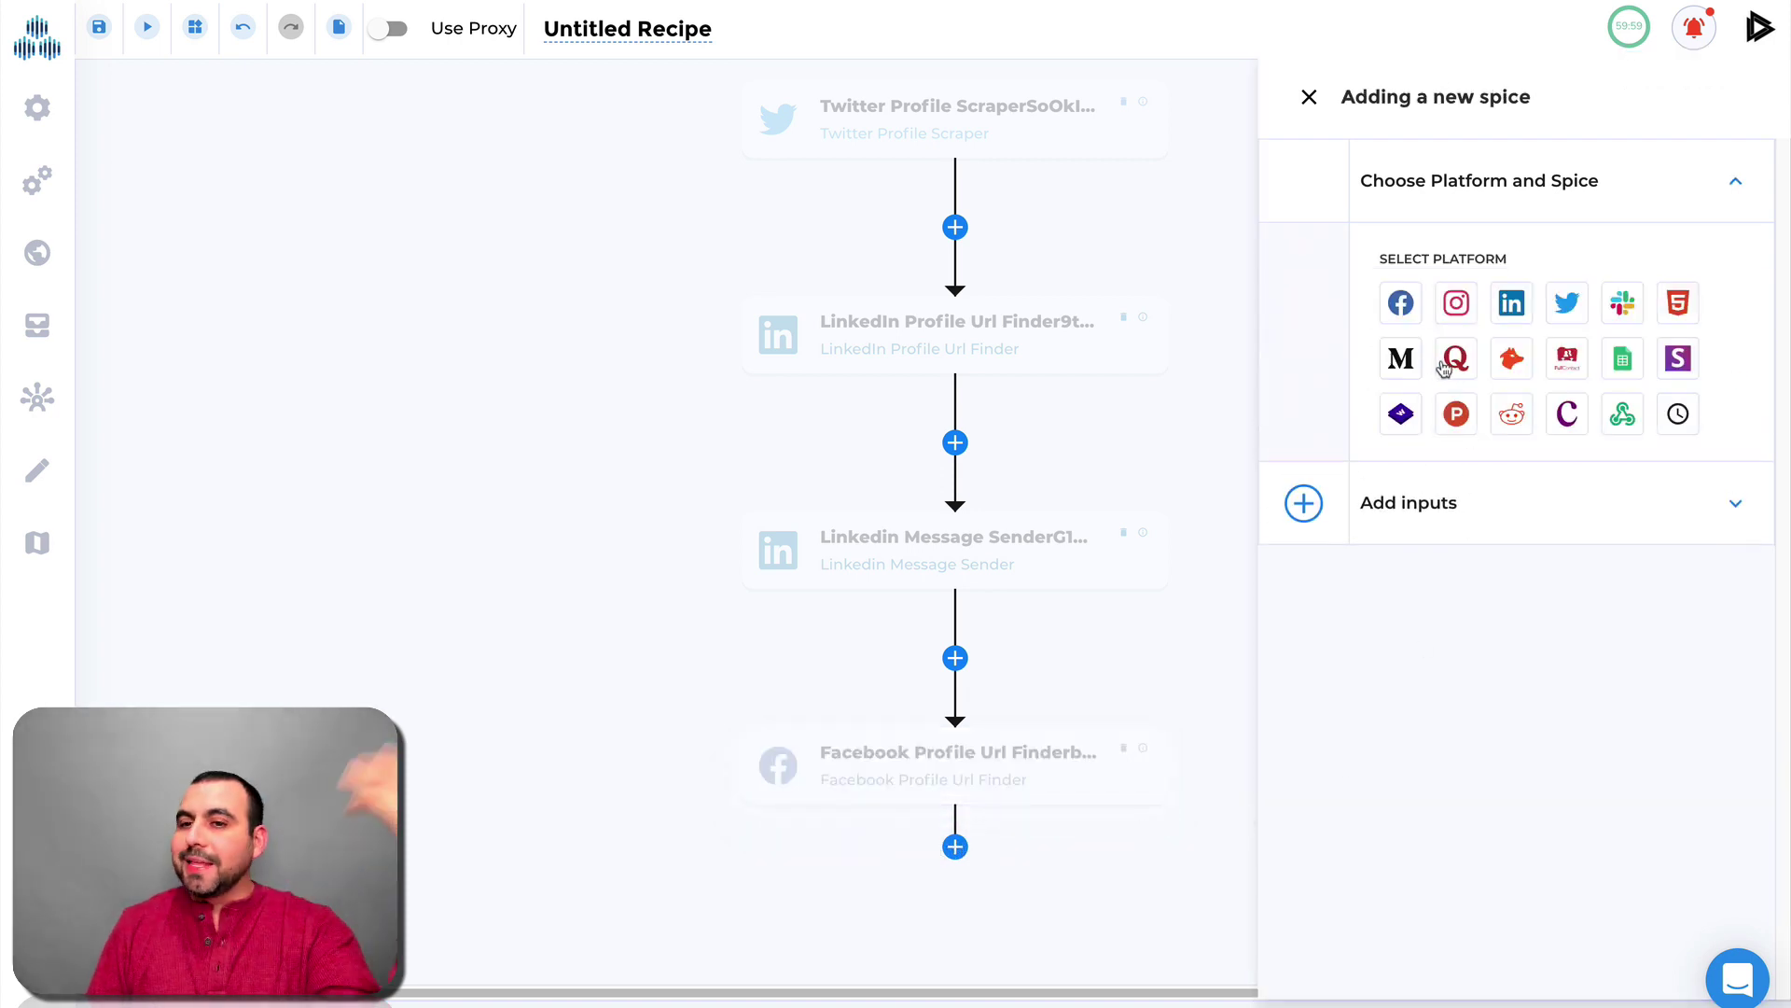
# Make the new step a Google Sheets 'Google Sheet' spice and close its settings panel
pyautogui.click(1629, 374)
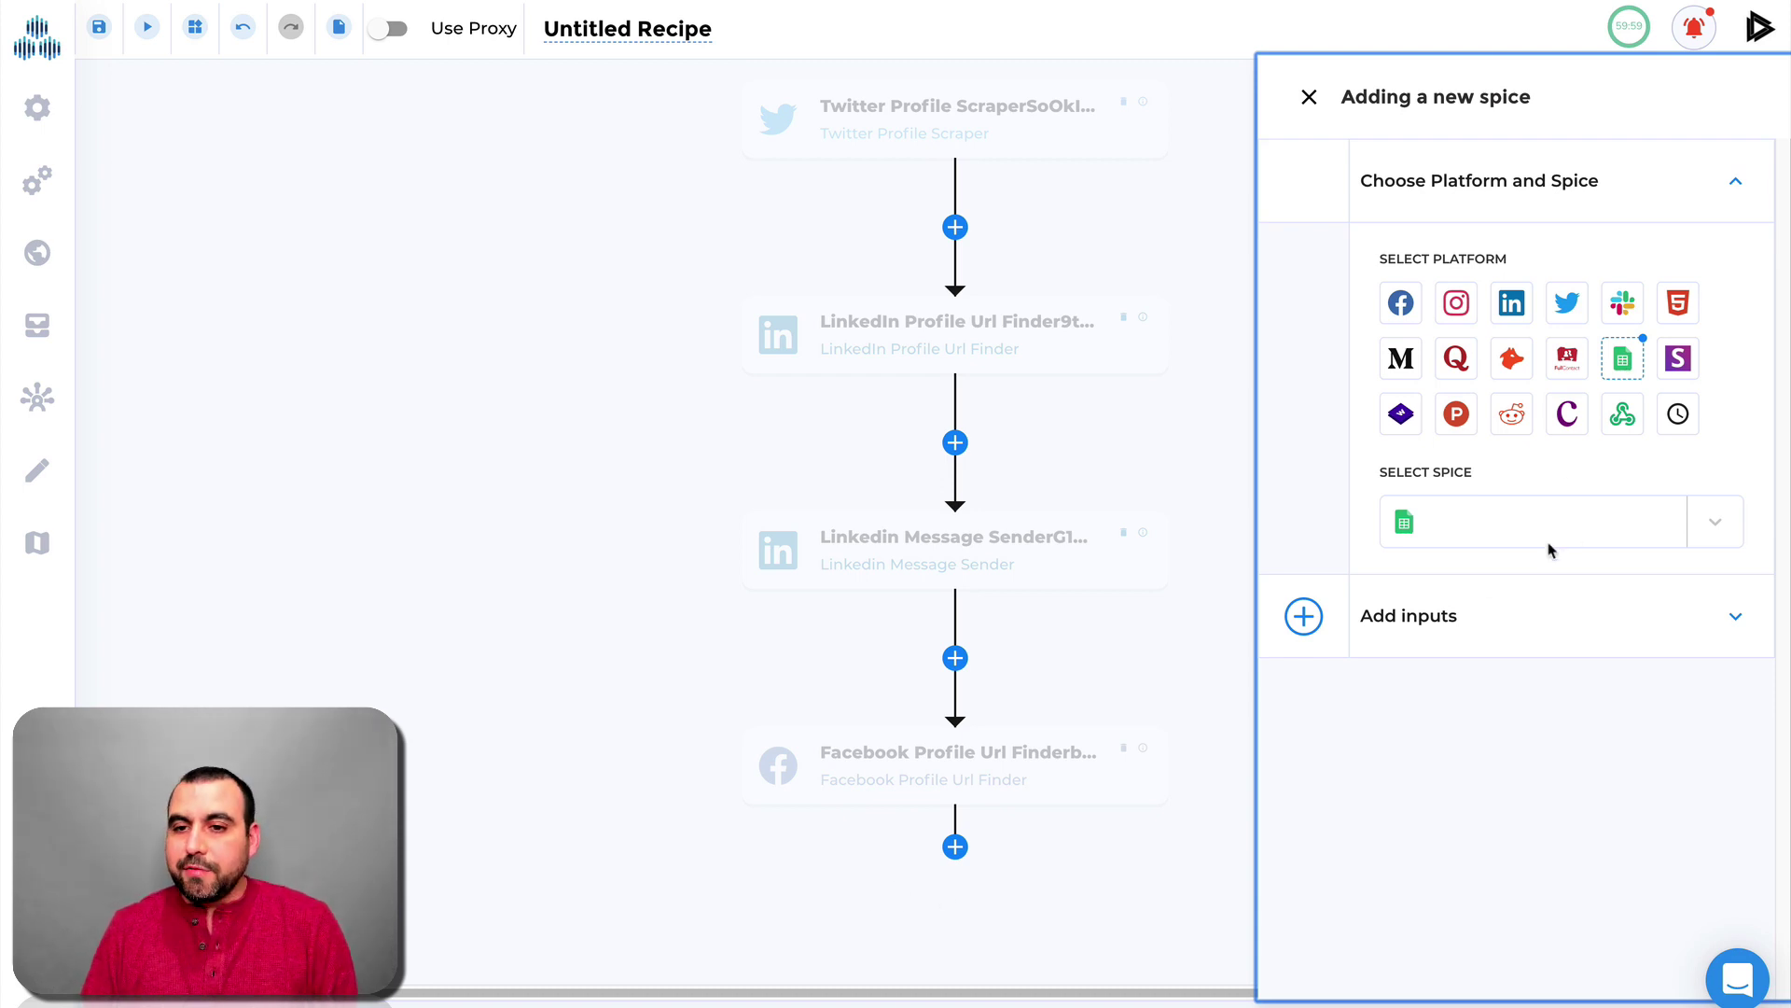
pyautogui.click(1713, 518)
pyautogui.click(1548, 579)
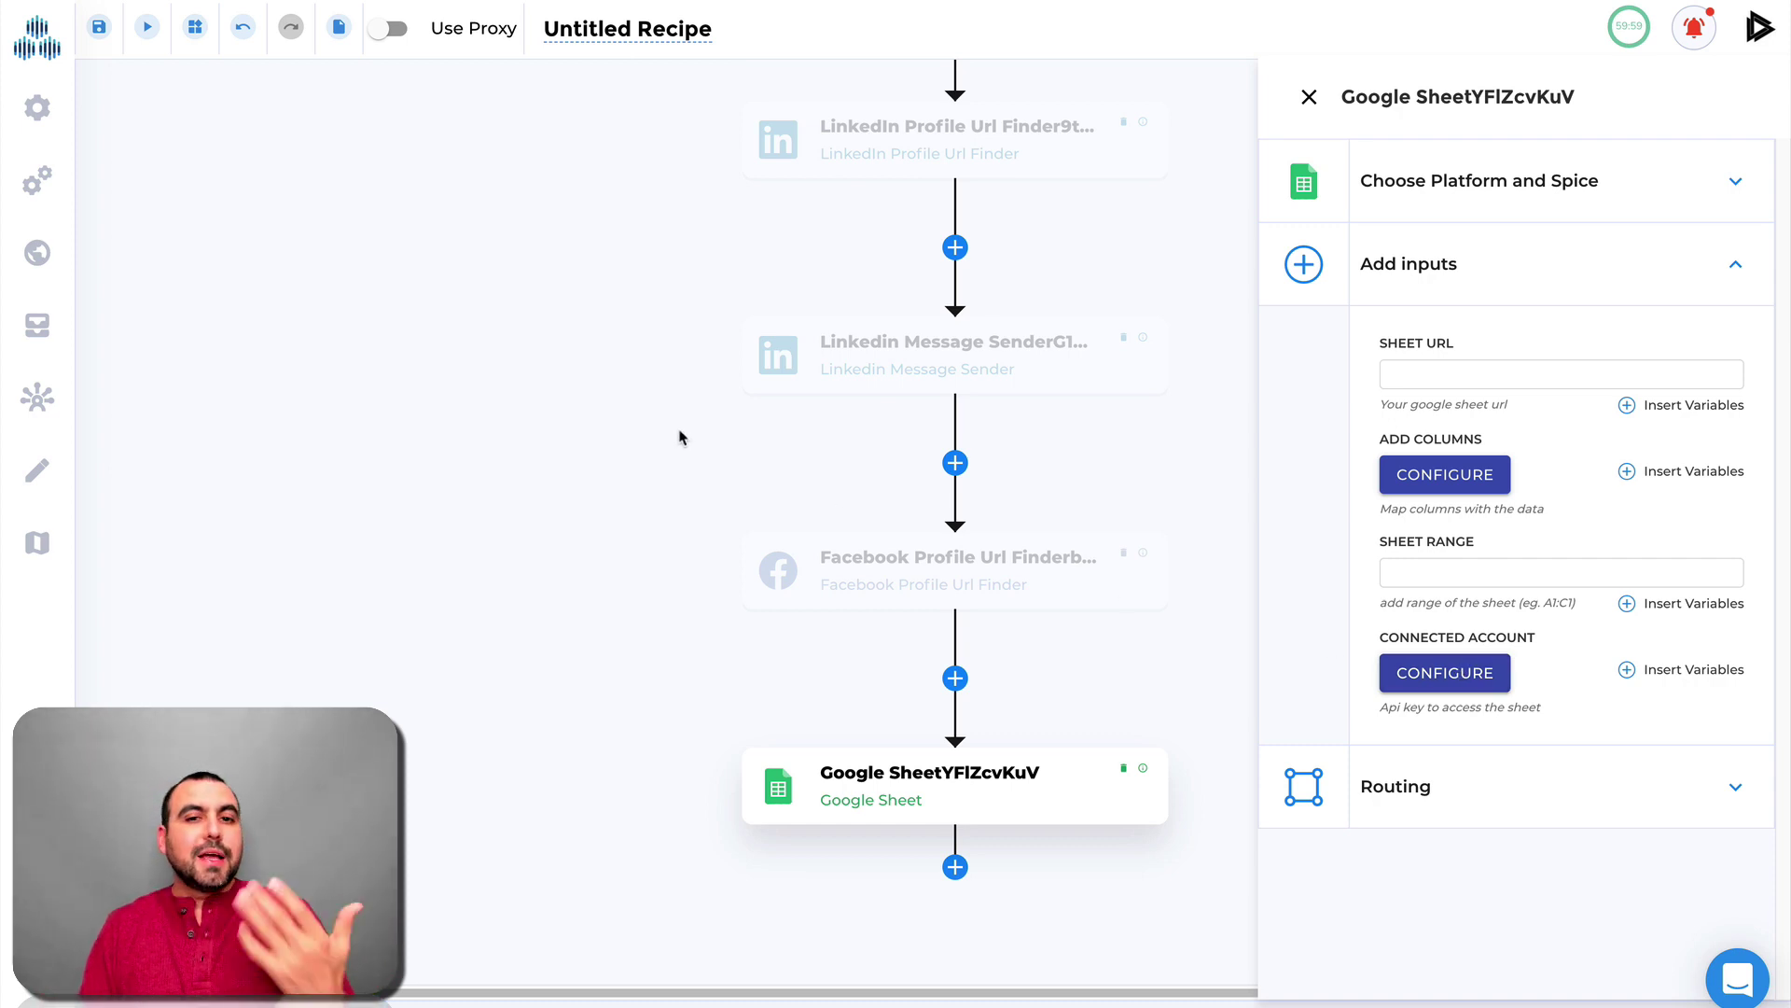
pyautogui.click(1311, 97)
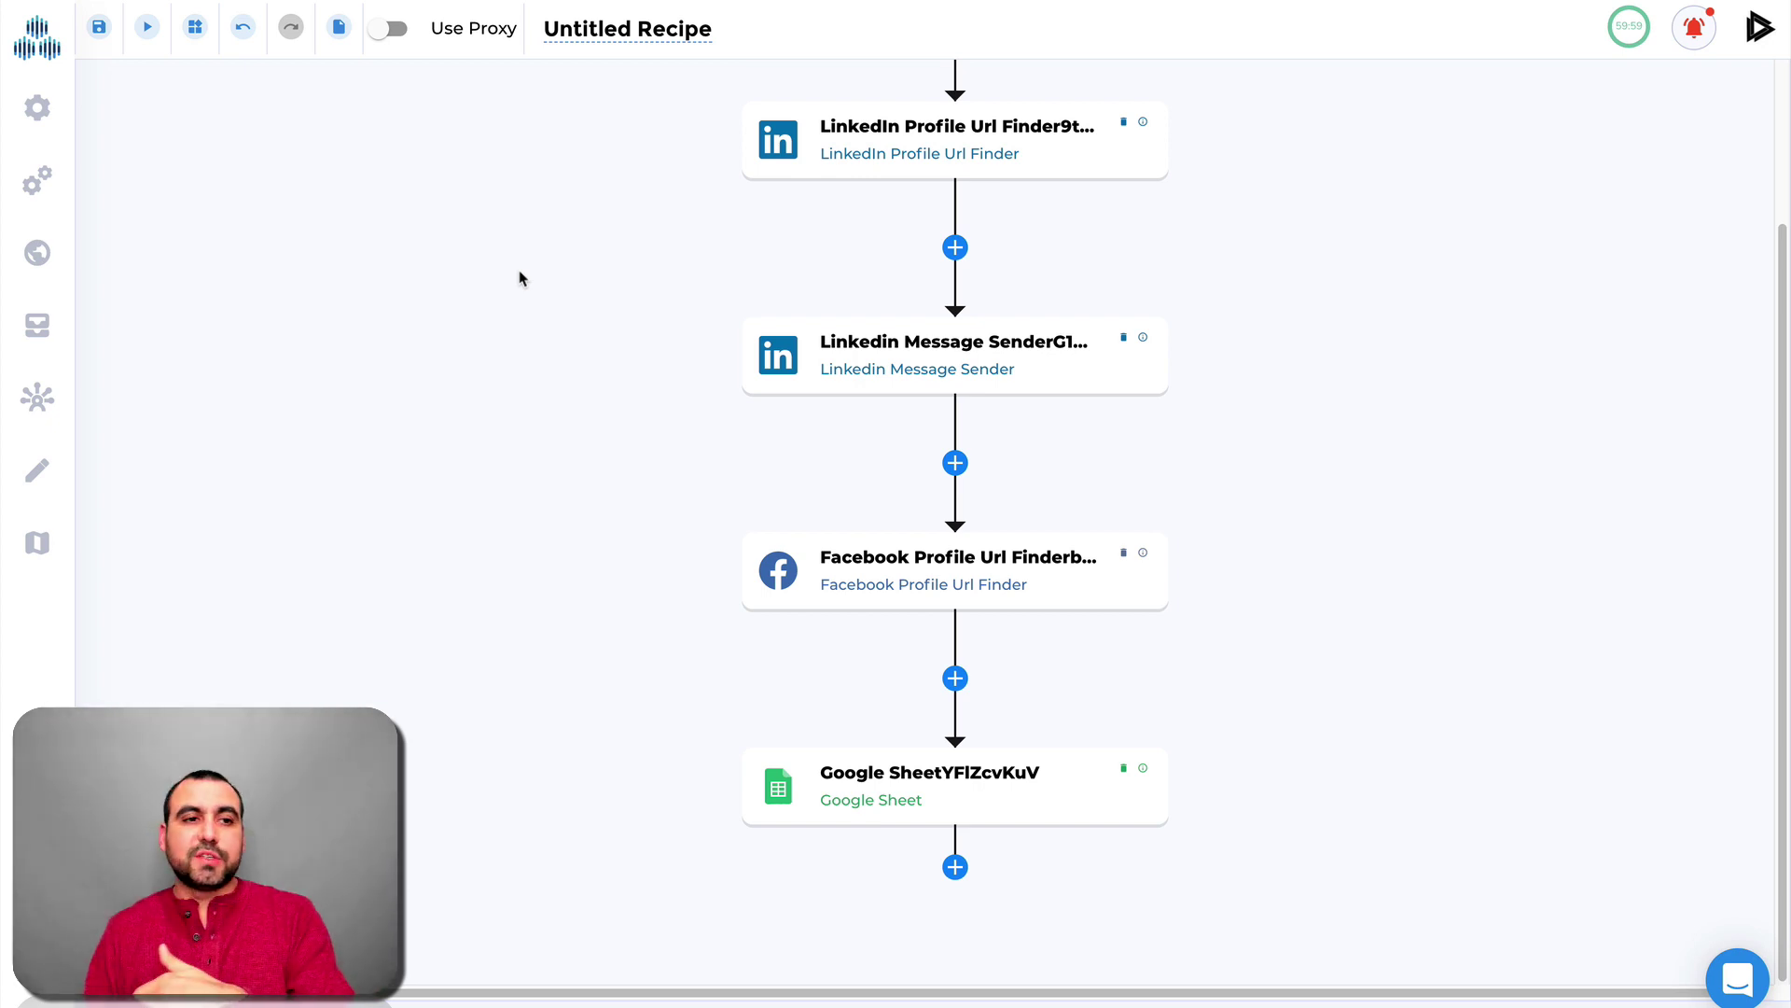
# Open the Public Recipes gallery and scroll through the ready-made recipe cards
pyautogui.click(37, 256)
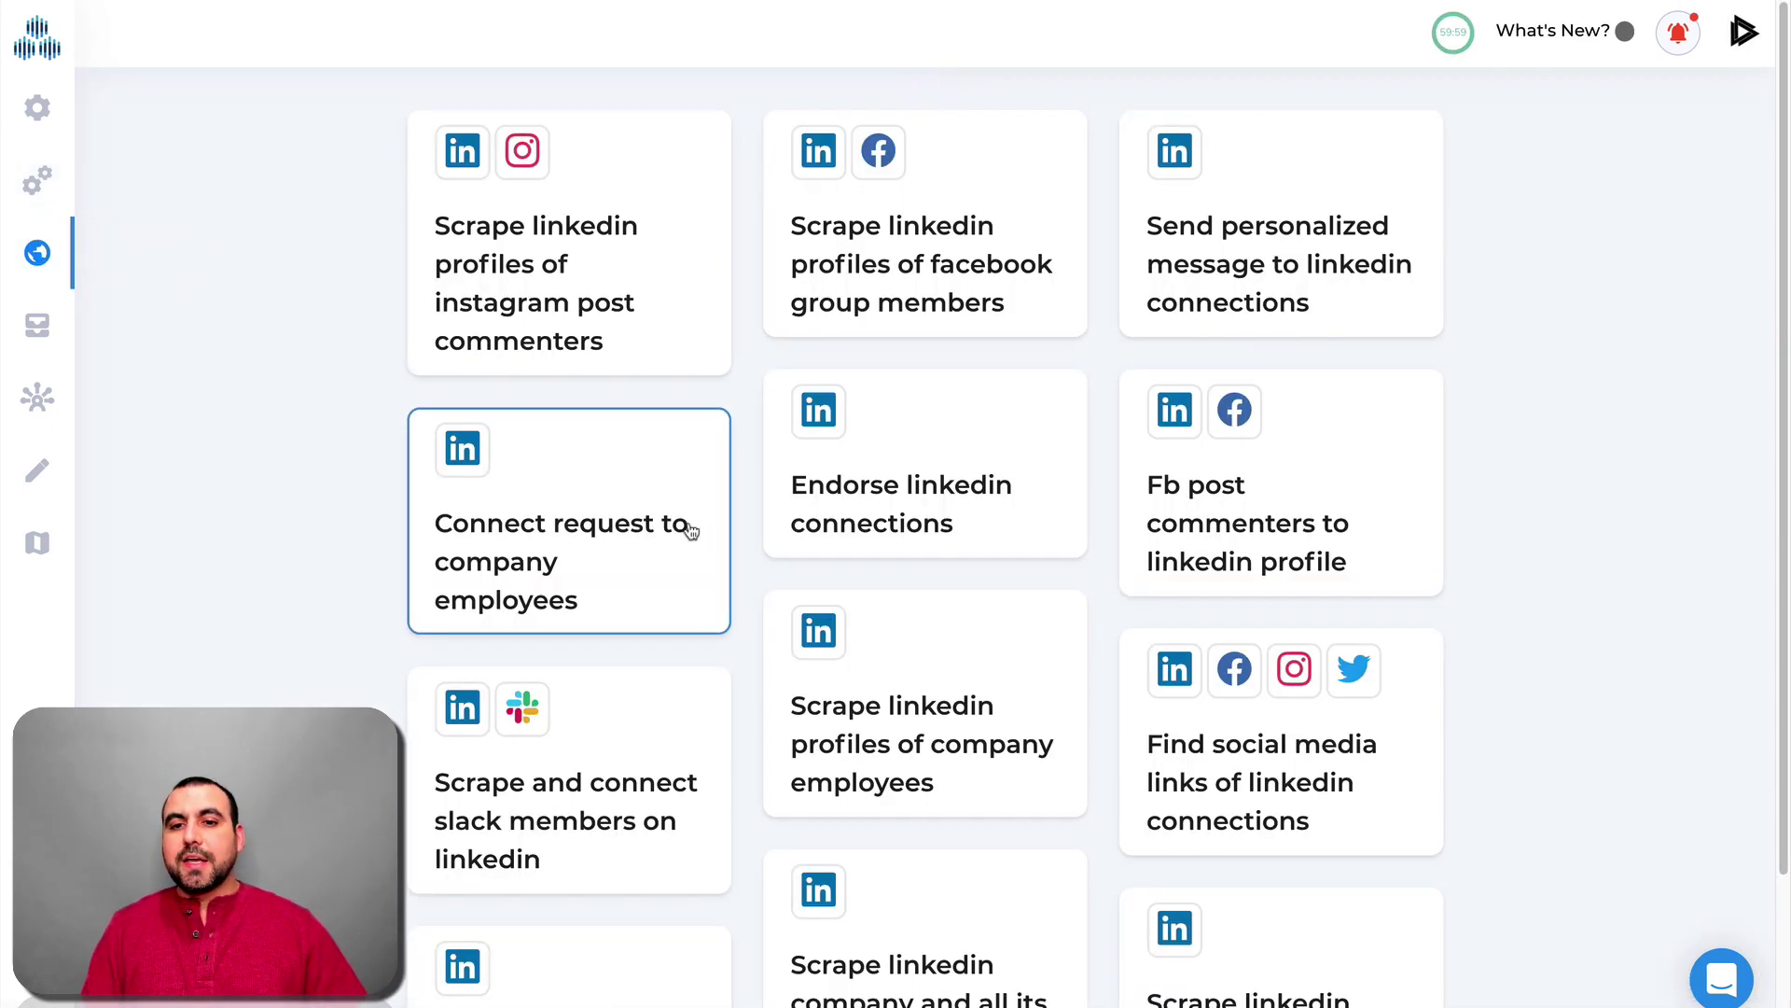
pyautogui.scroll(-2, 691, 531)
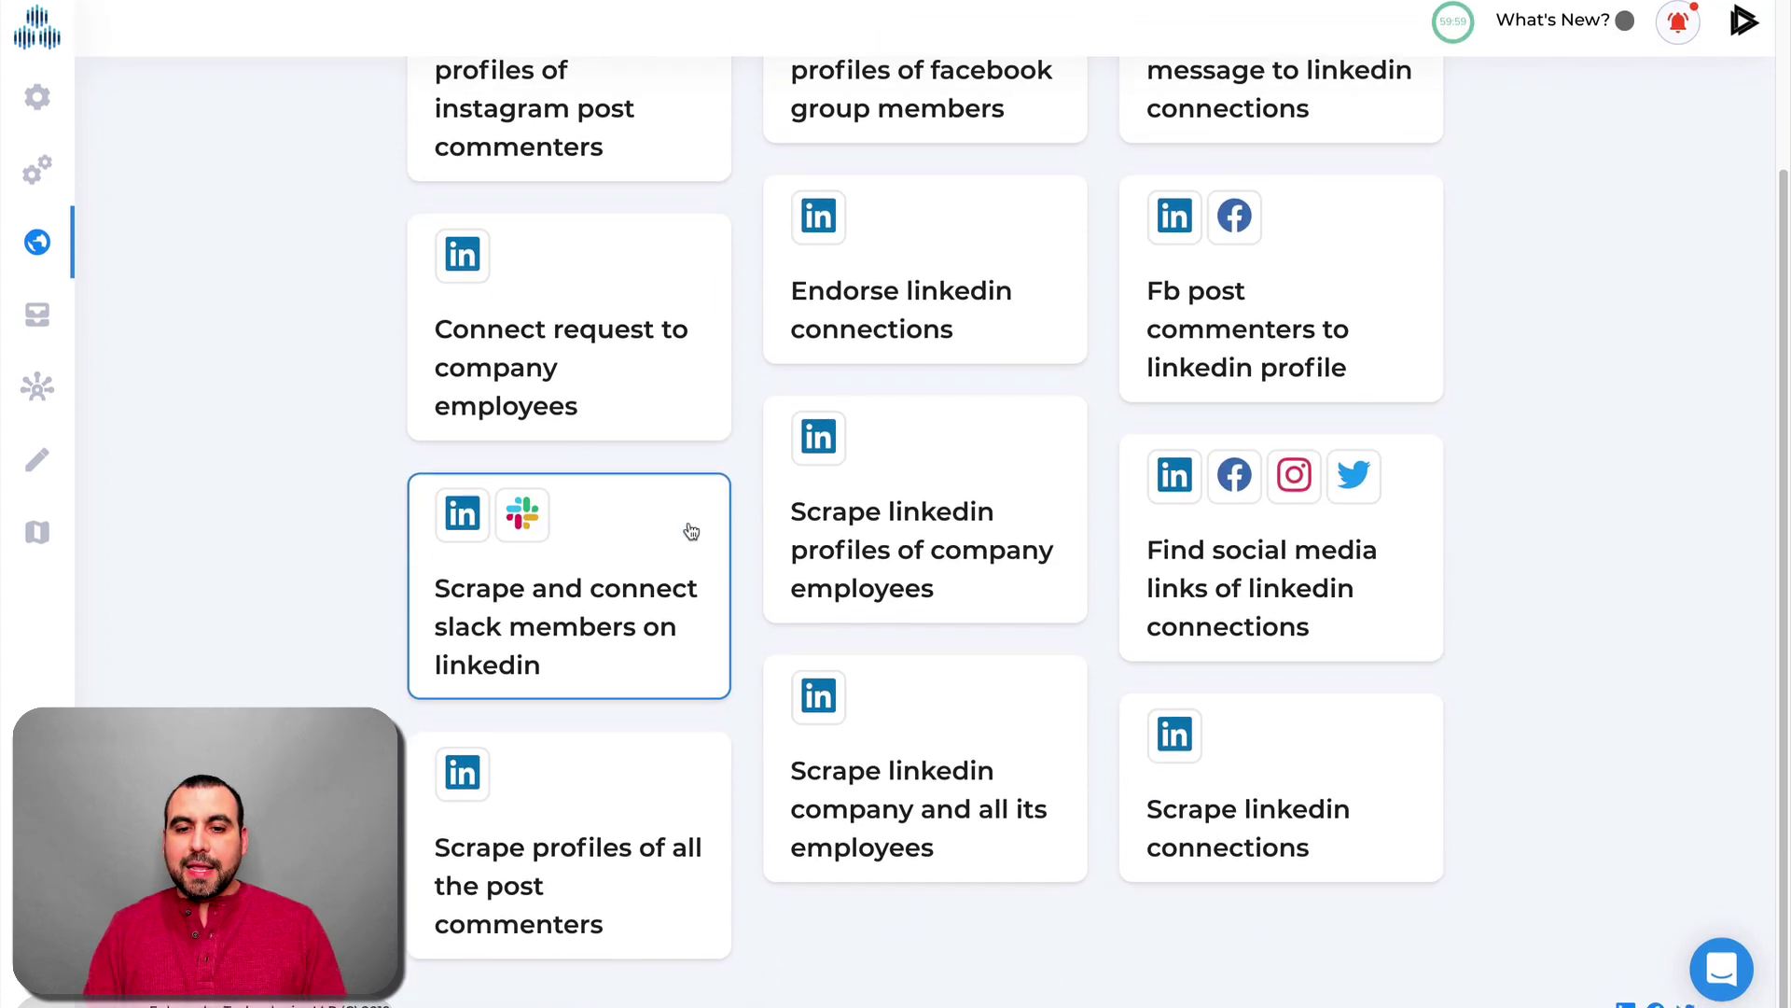
pyautogui.scroll(2, 690, 531)
pyautogui.scroll(-2, 691, 531)
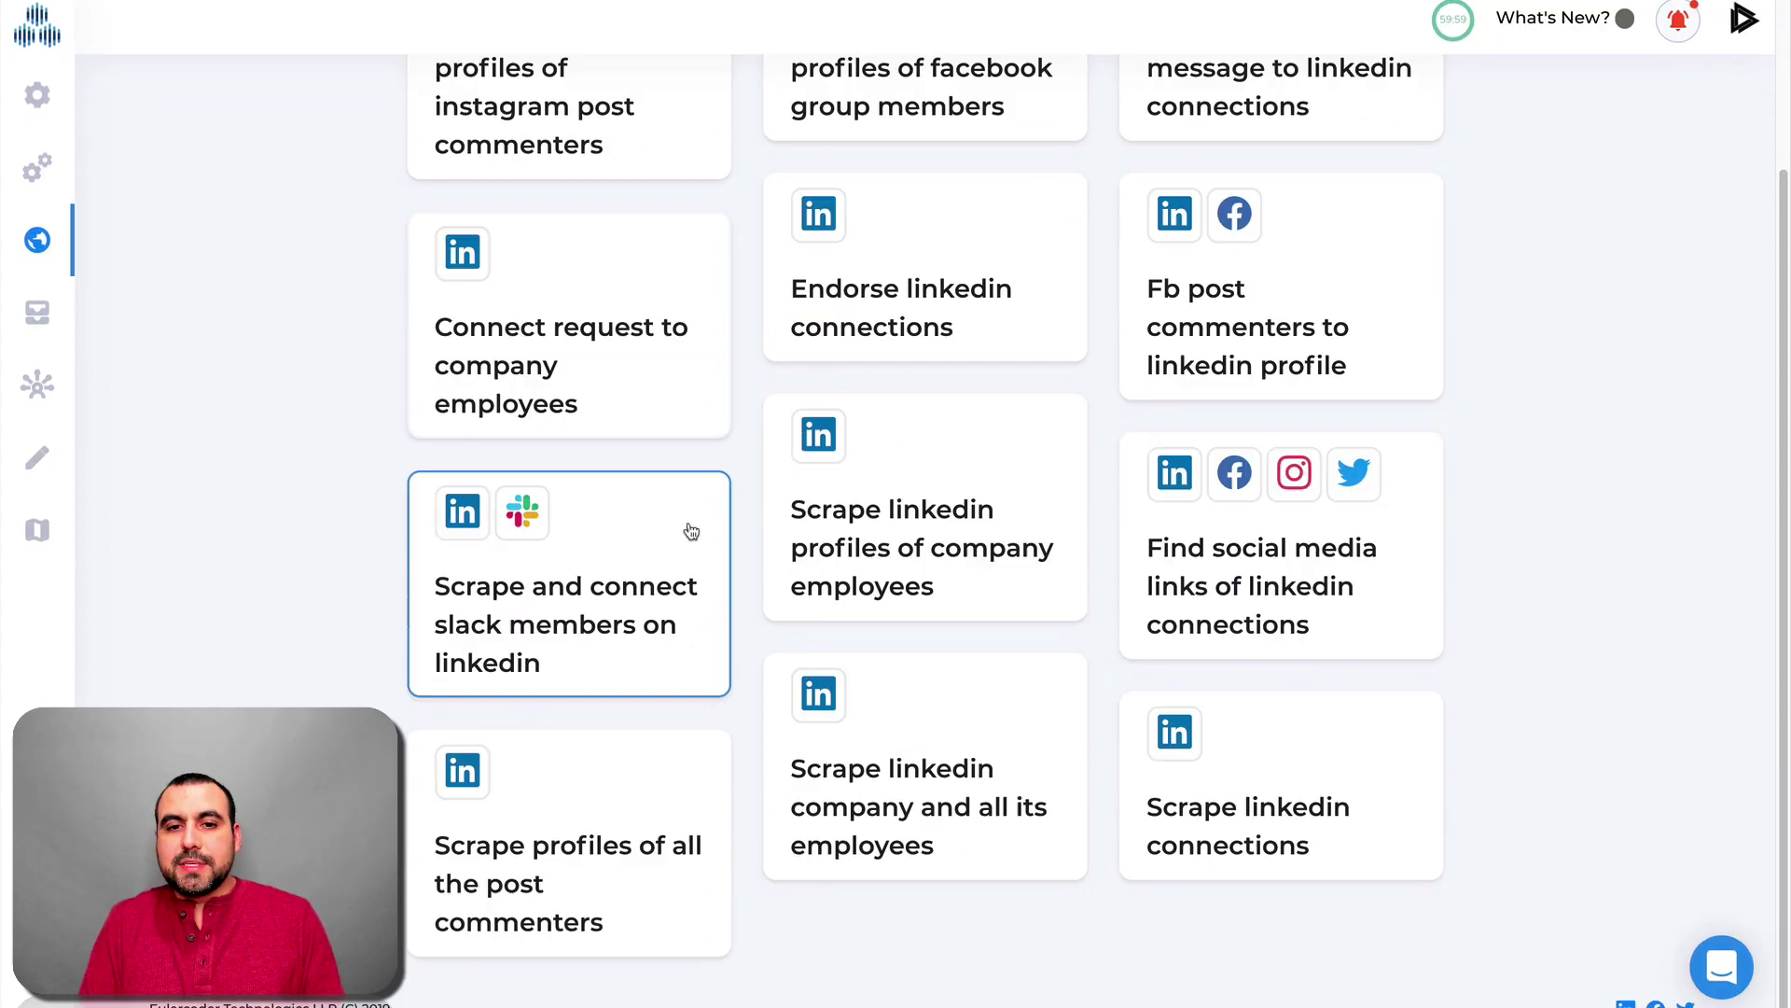
pyautogui.scroll(2, 690, 531)
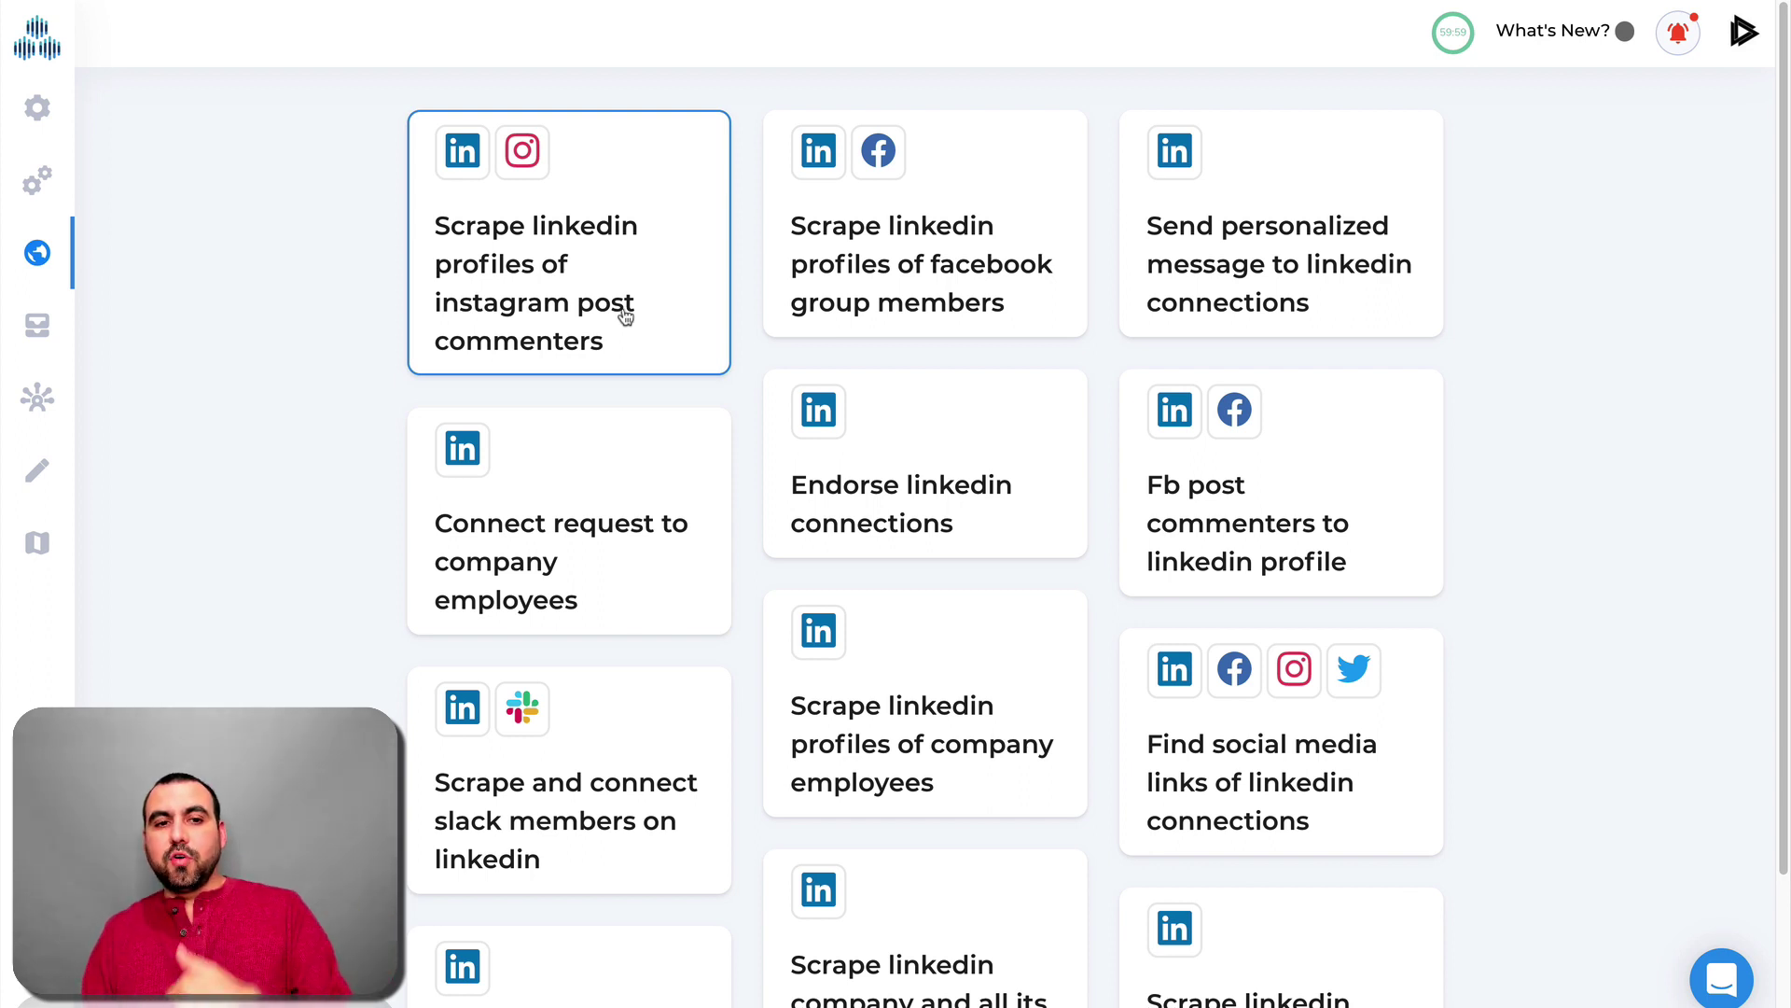
# Open 'Scrape linkedin profiles of instagram post commenters' and read its description to the end
pyautogui.click(572, 272)
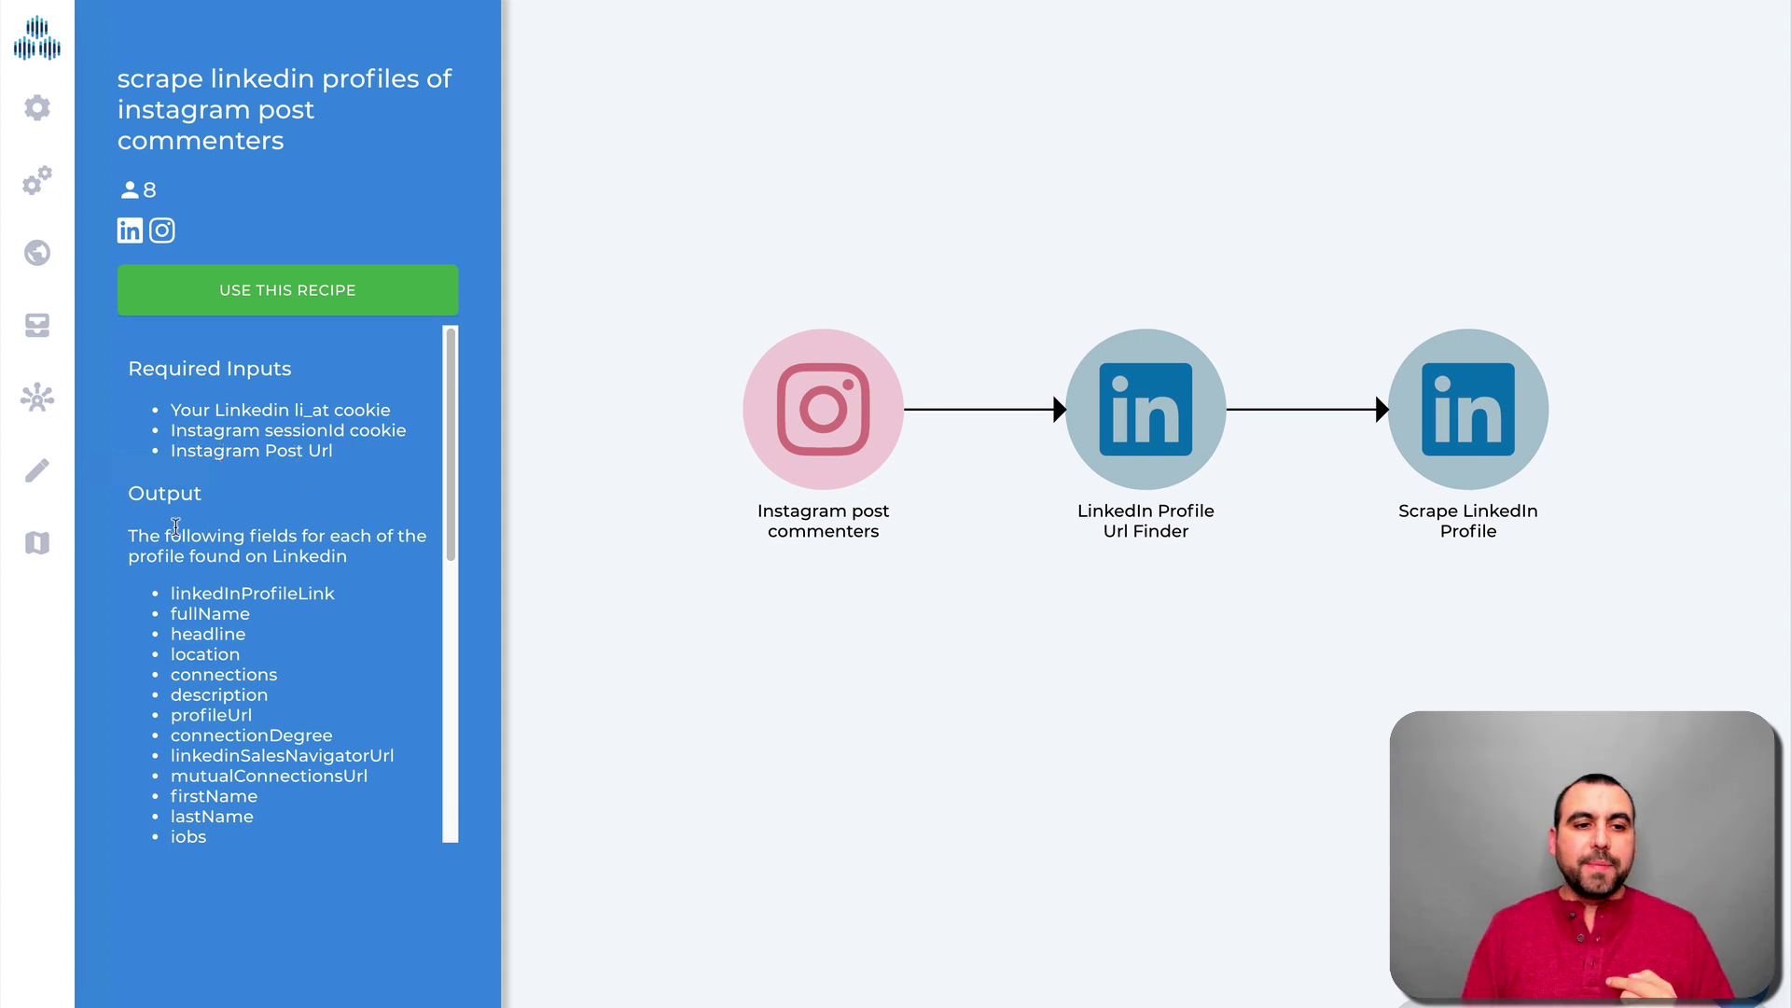
pyautogui.scroll(-3, 234, 837)
pyautogui.scroll(-5, 233, 835)
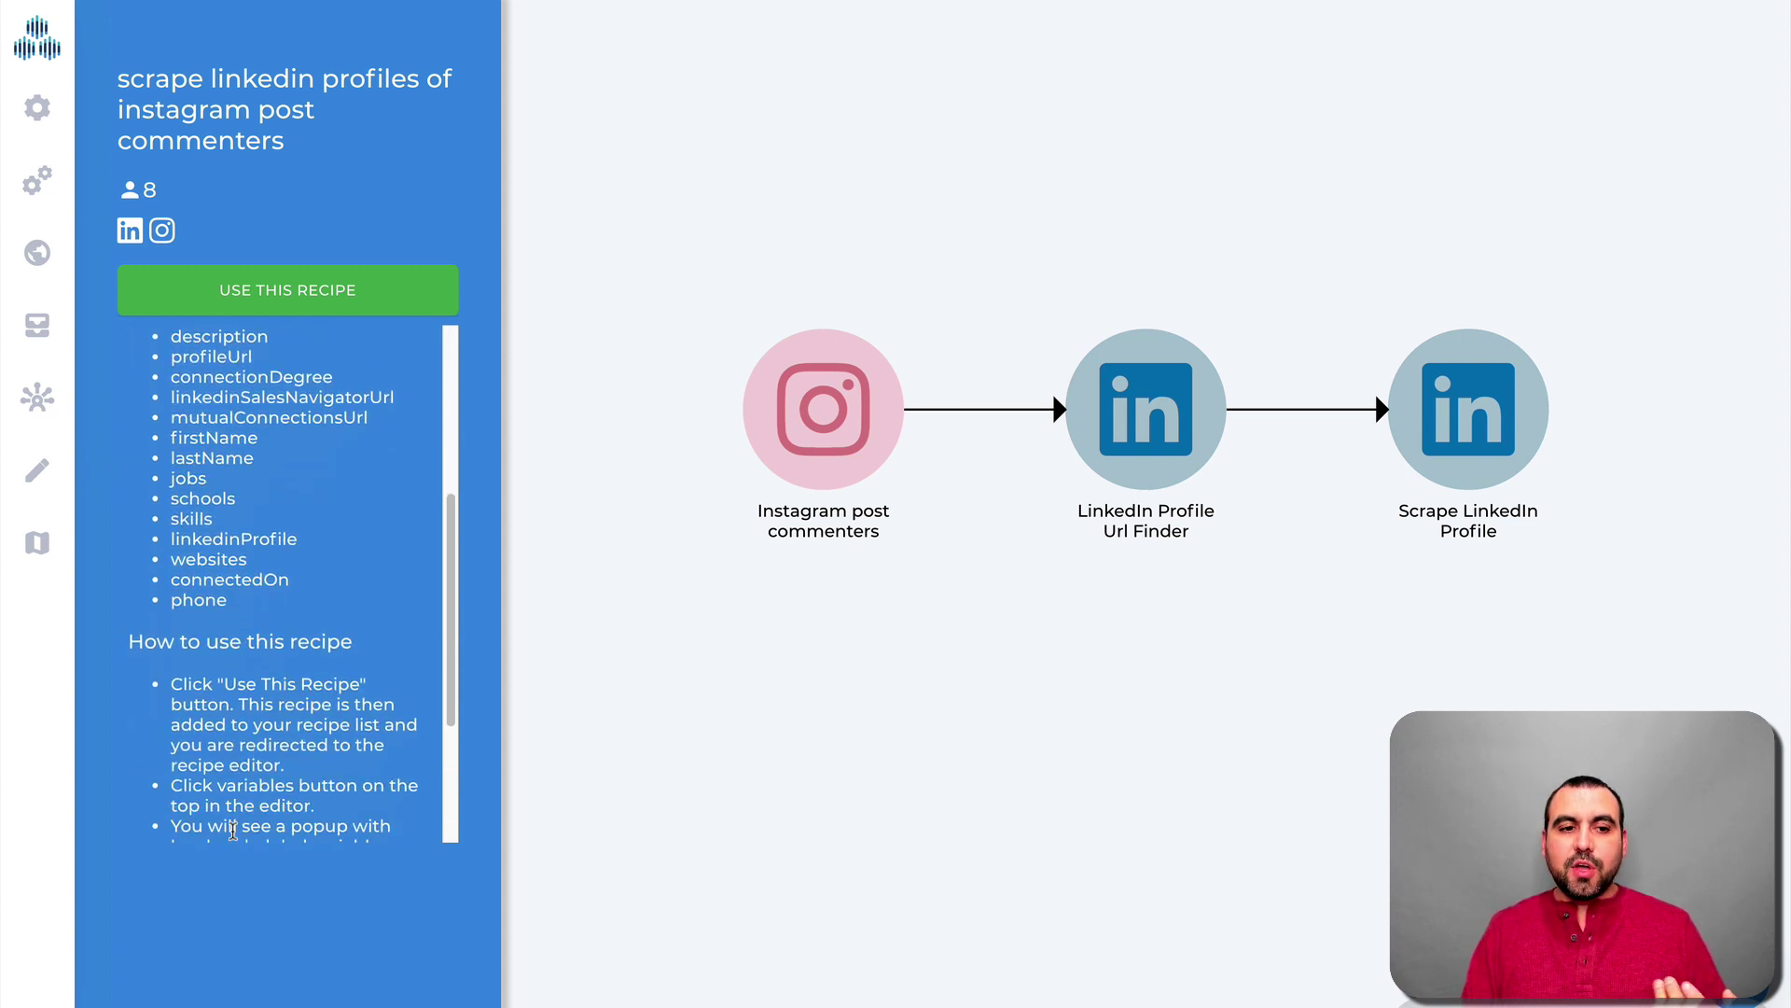
pyautogui.scroll(-1, 233, 829)
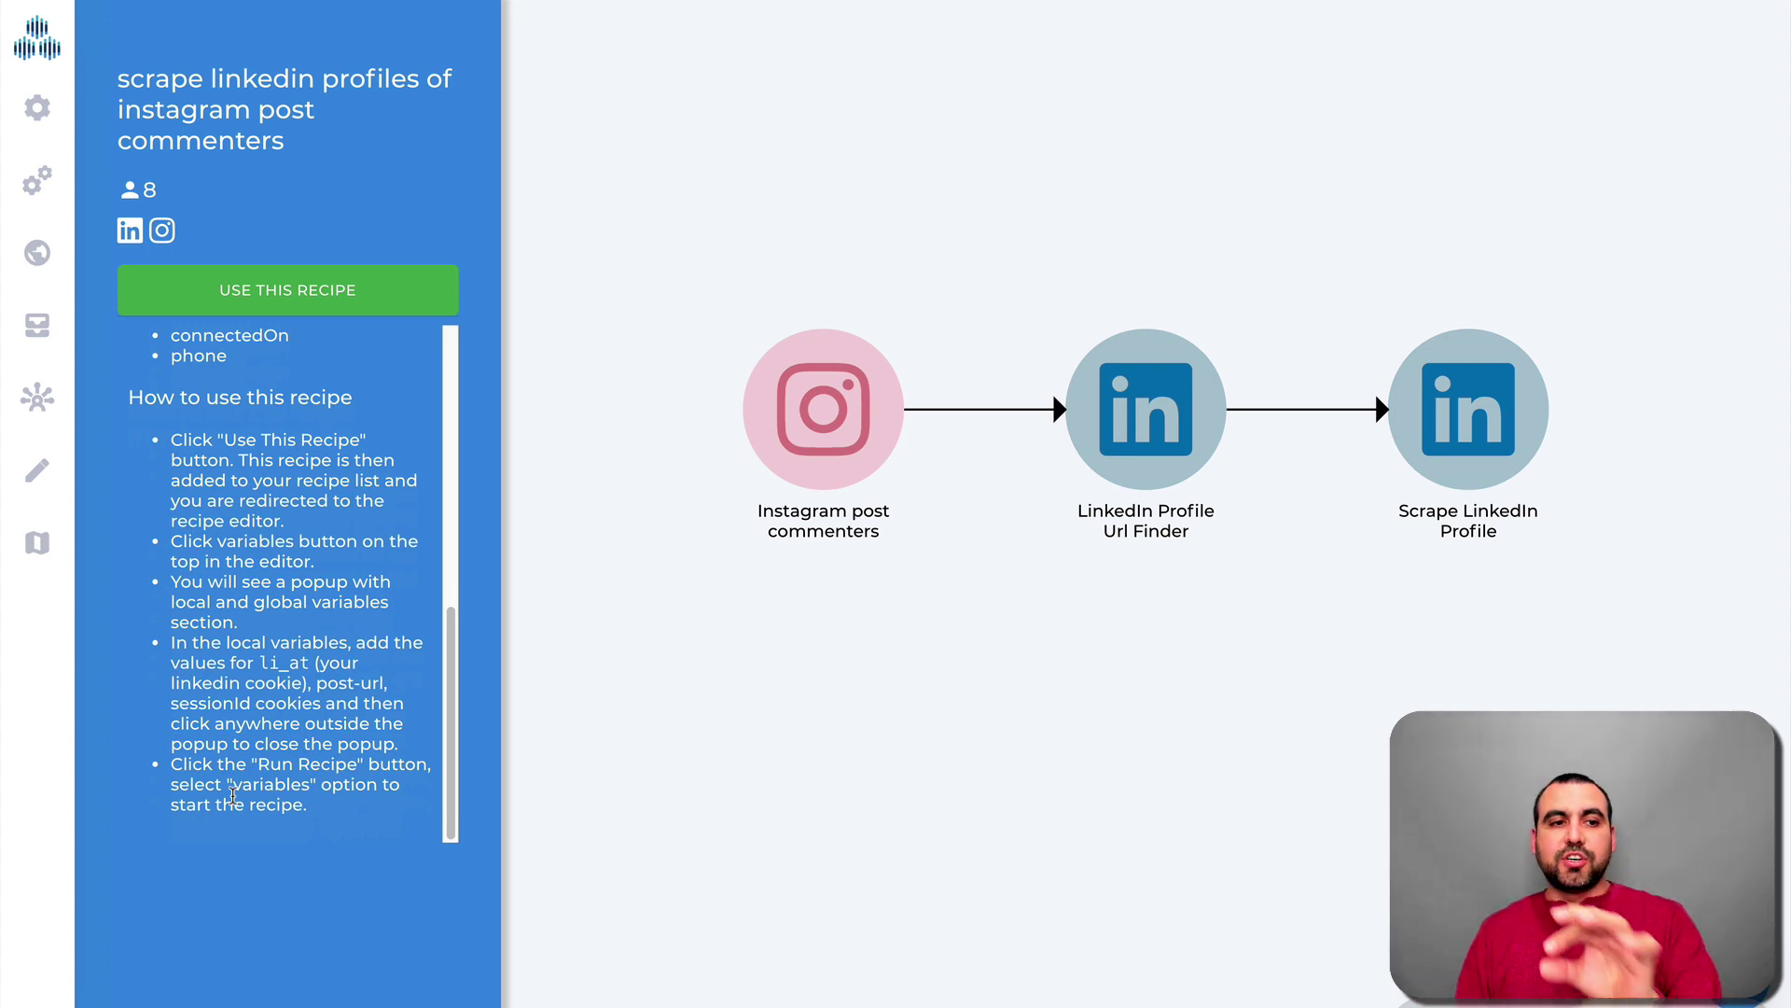
# Return to Public Recipes and open 'Find social media links of linkedin connections'
pyautogui.click(28, 257)
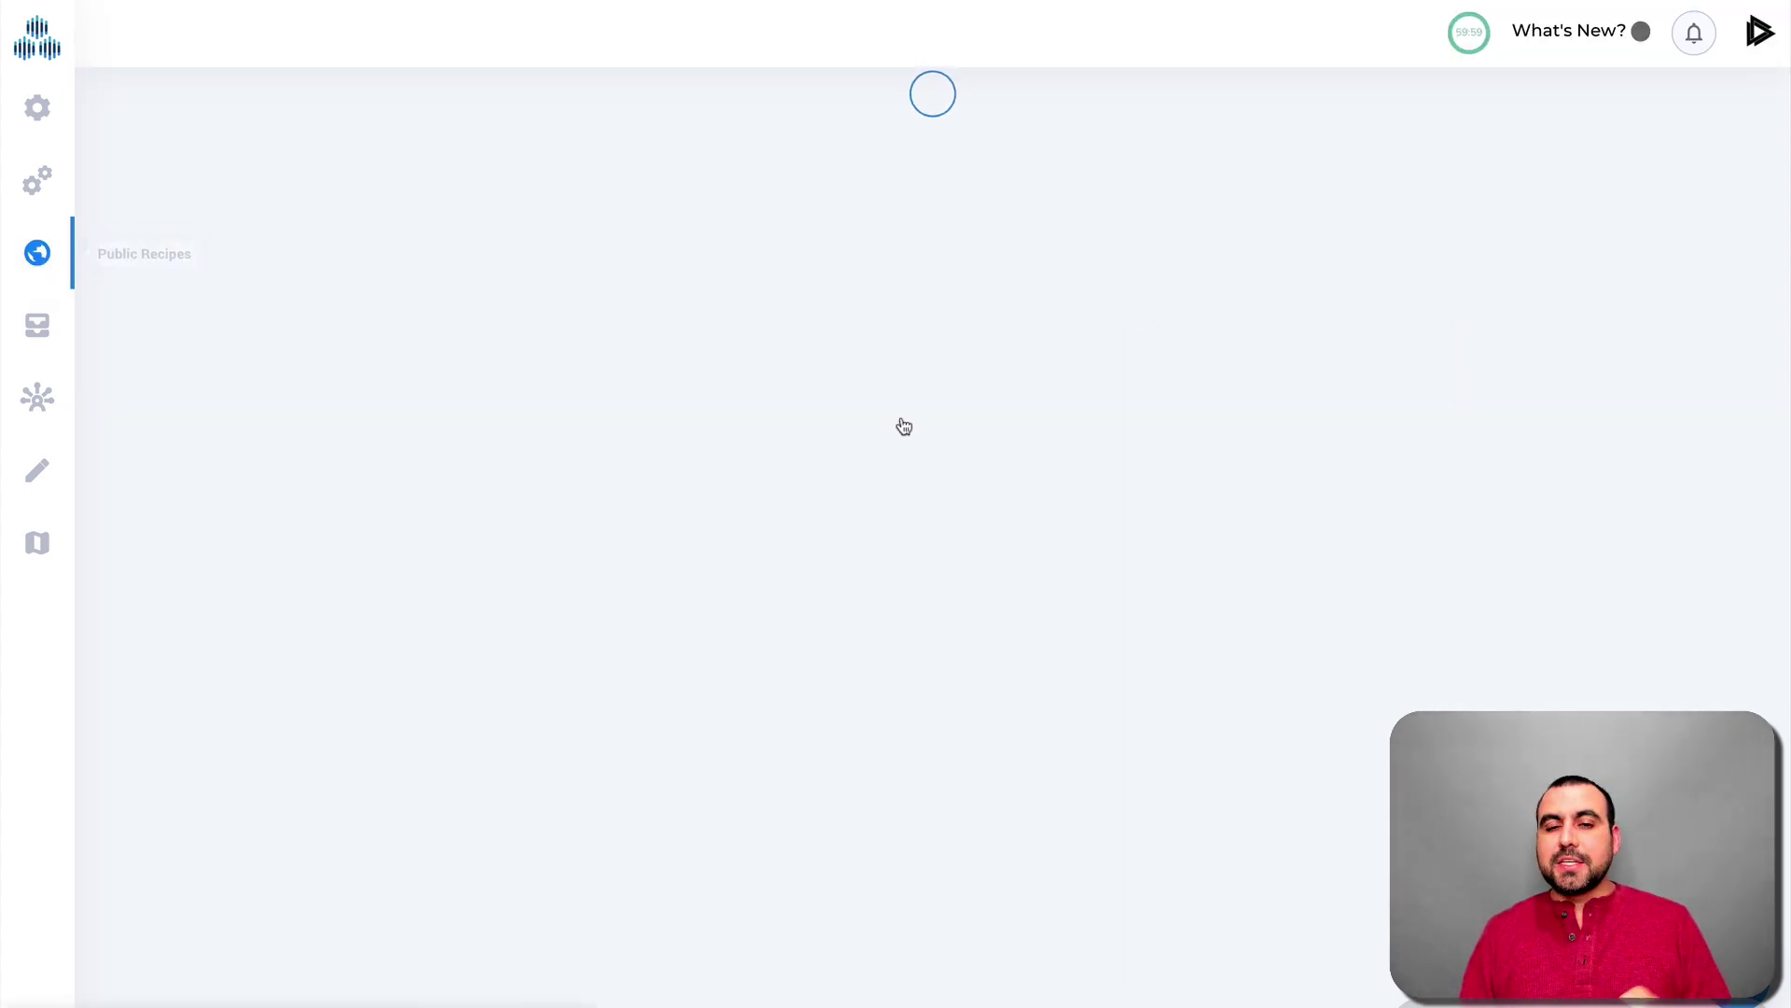
pyautogui.scroll(-3, 968, 580)
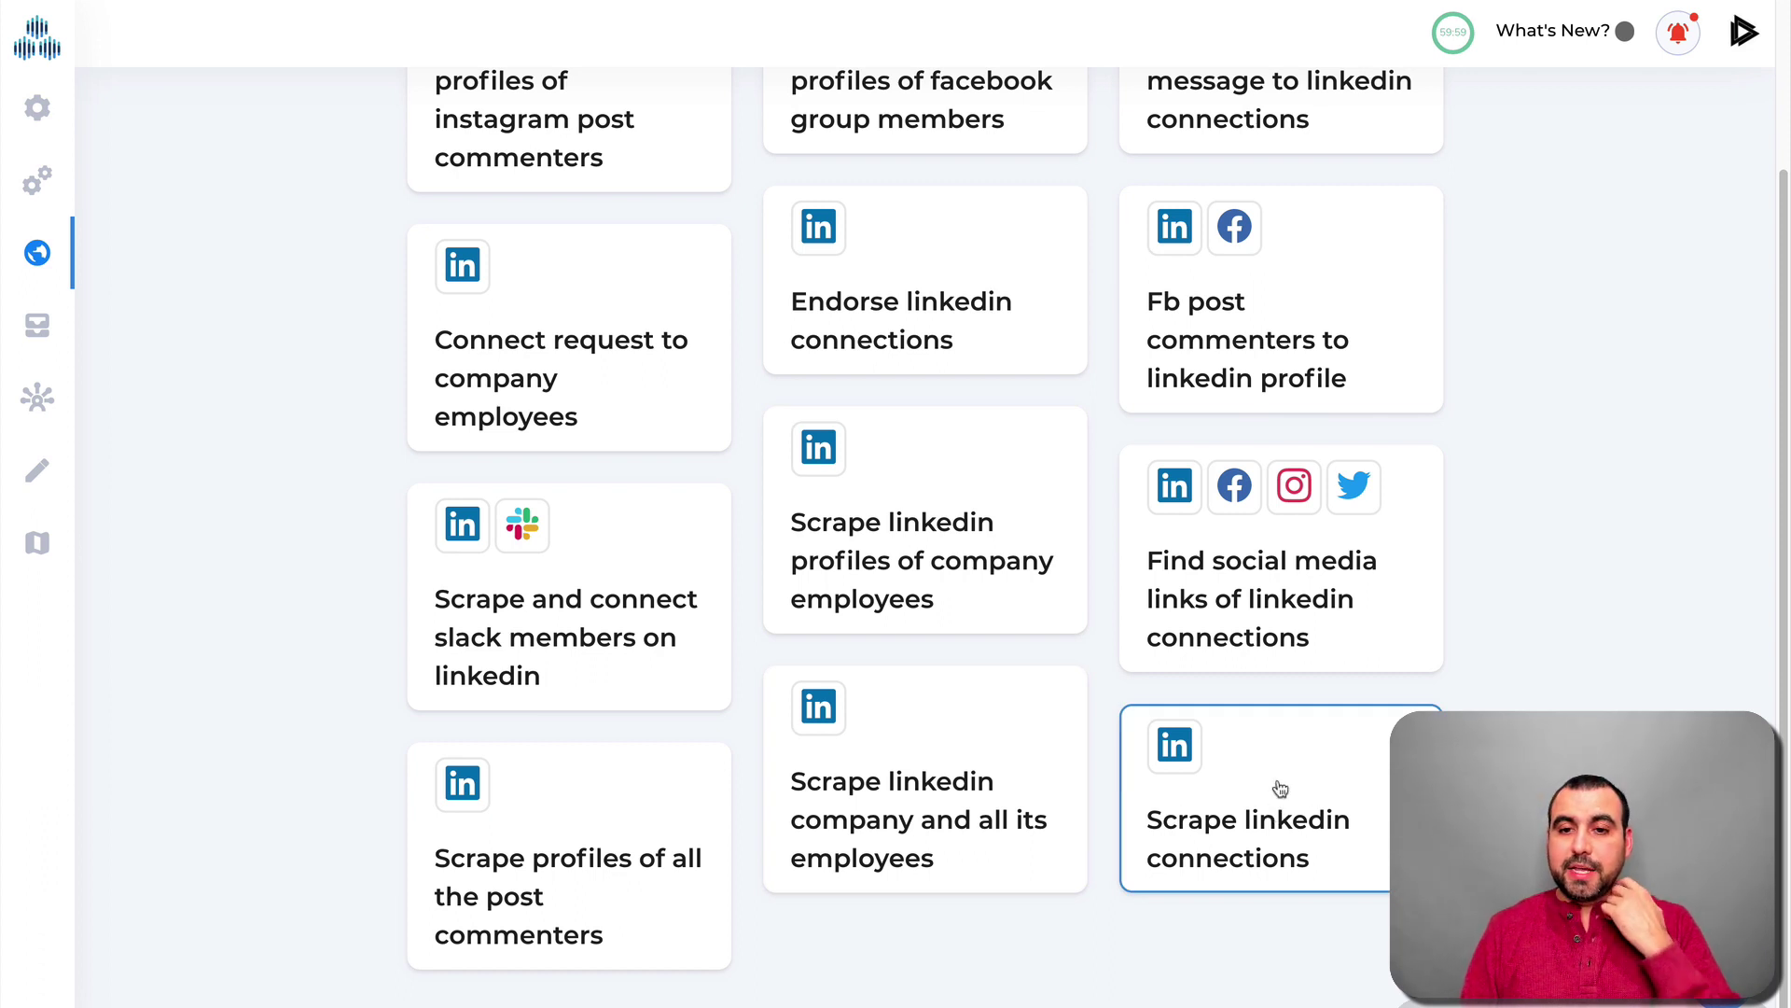
pyautogui.click(1327, 616)
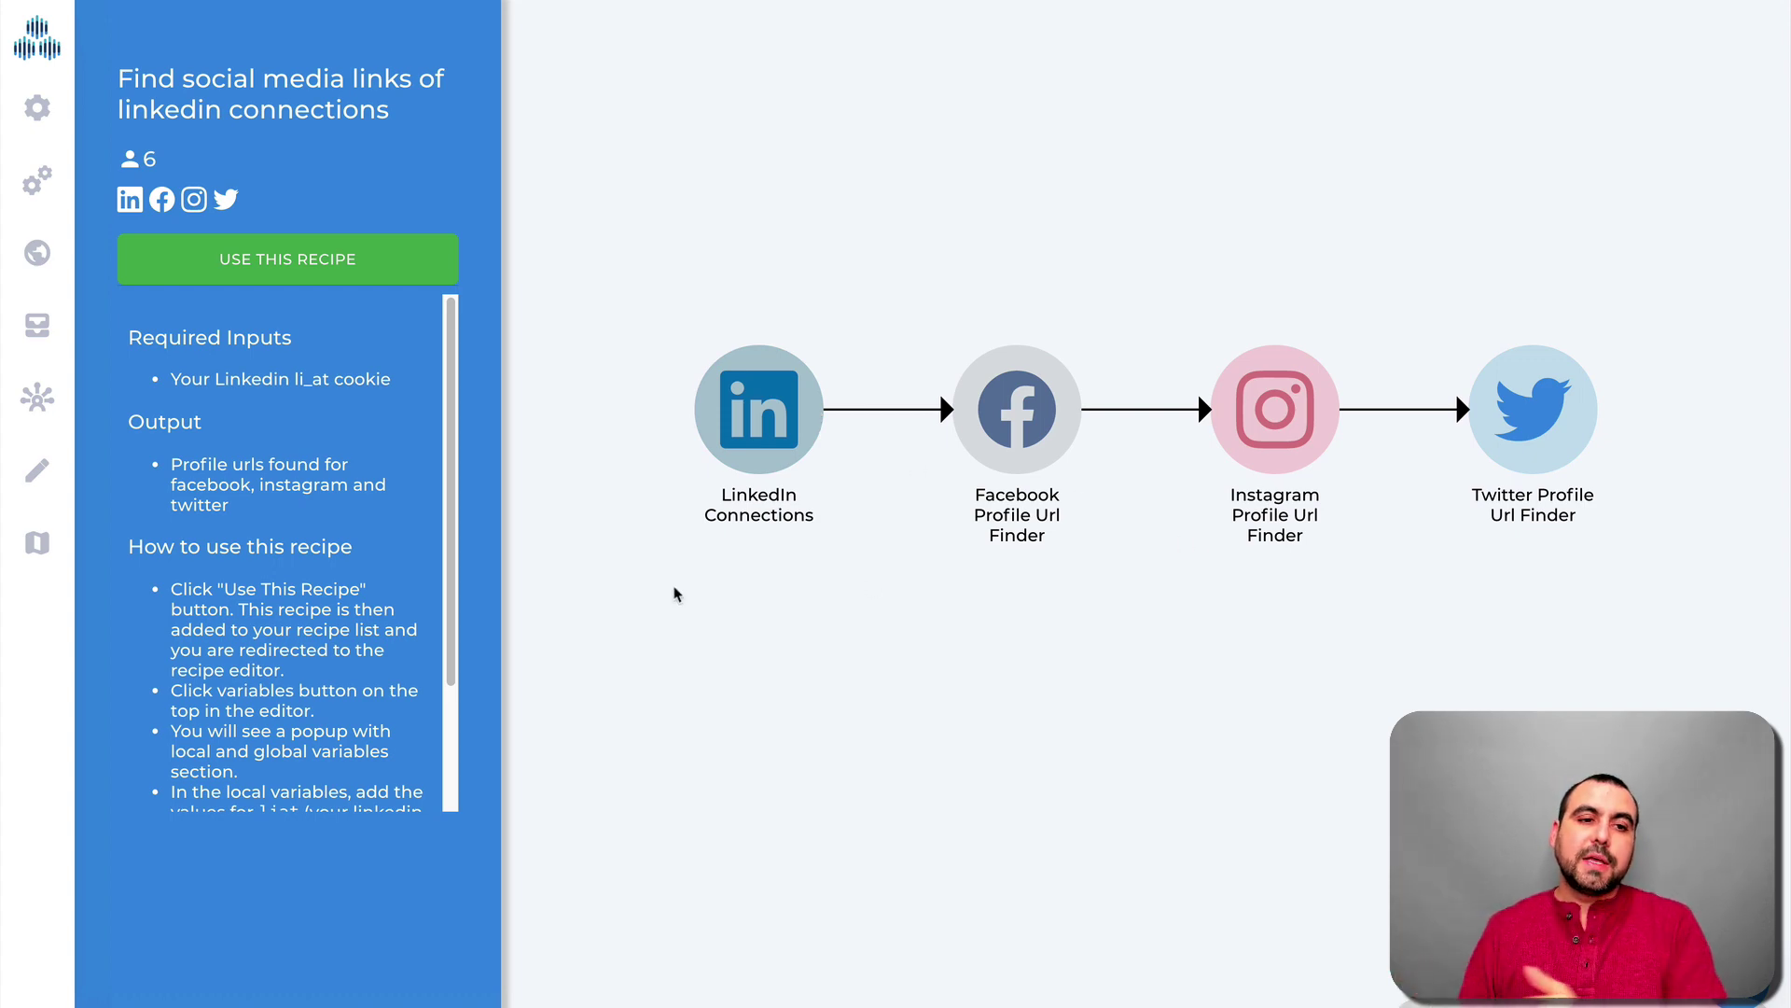
pyautogui.scroll(-3, 326, 735)
pyautogui.scroll(3, 325, 735)
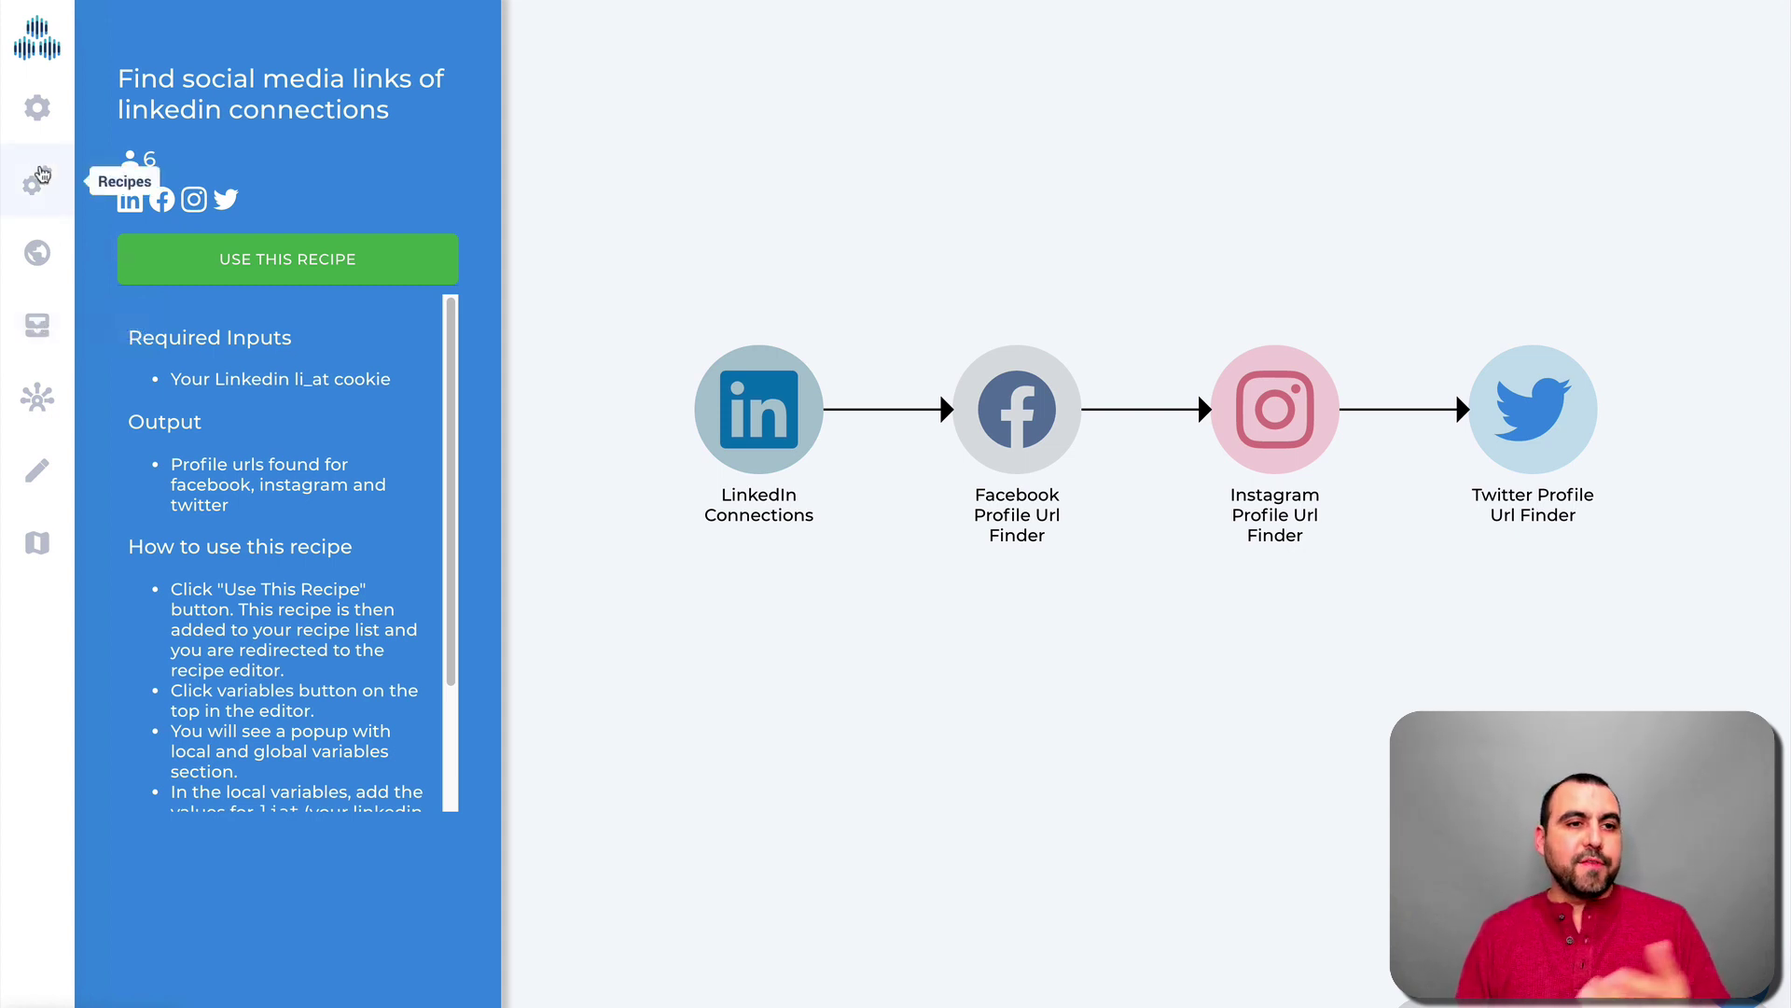
# Open the Results list of past runs, briefly highlighting the Single plan's execution time limit
pyautogui.click(38, 322)
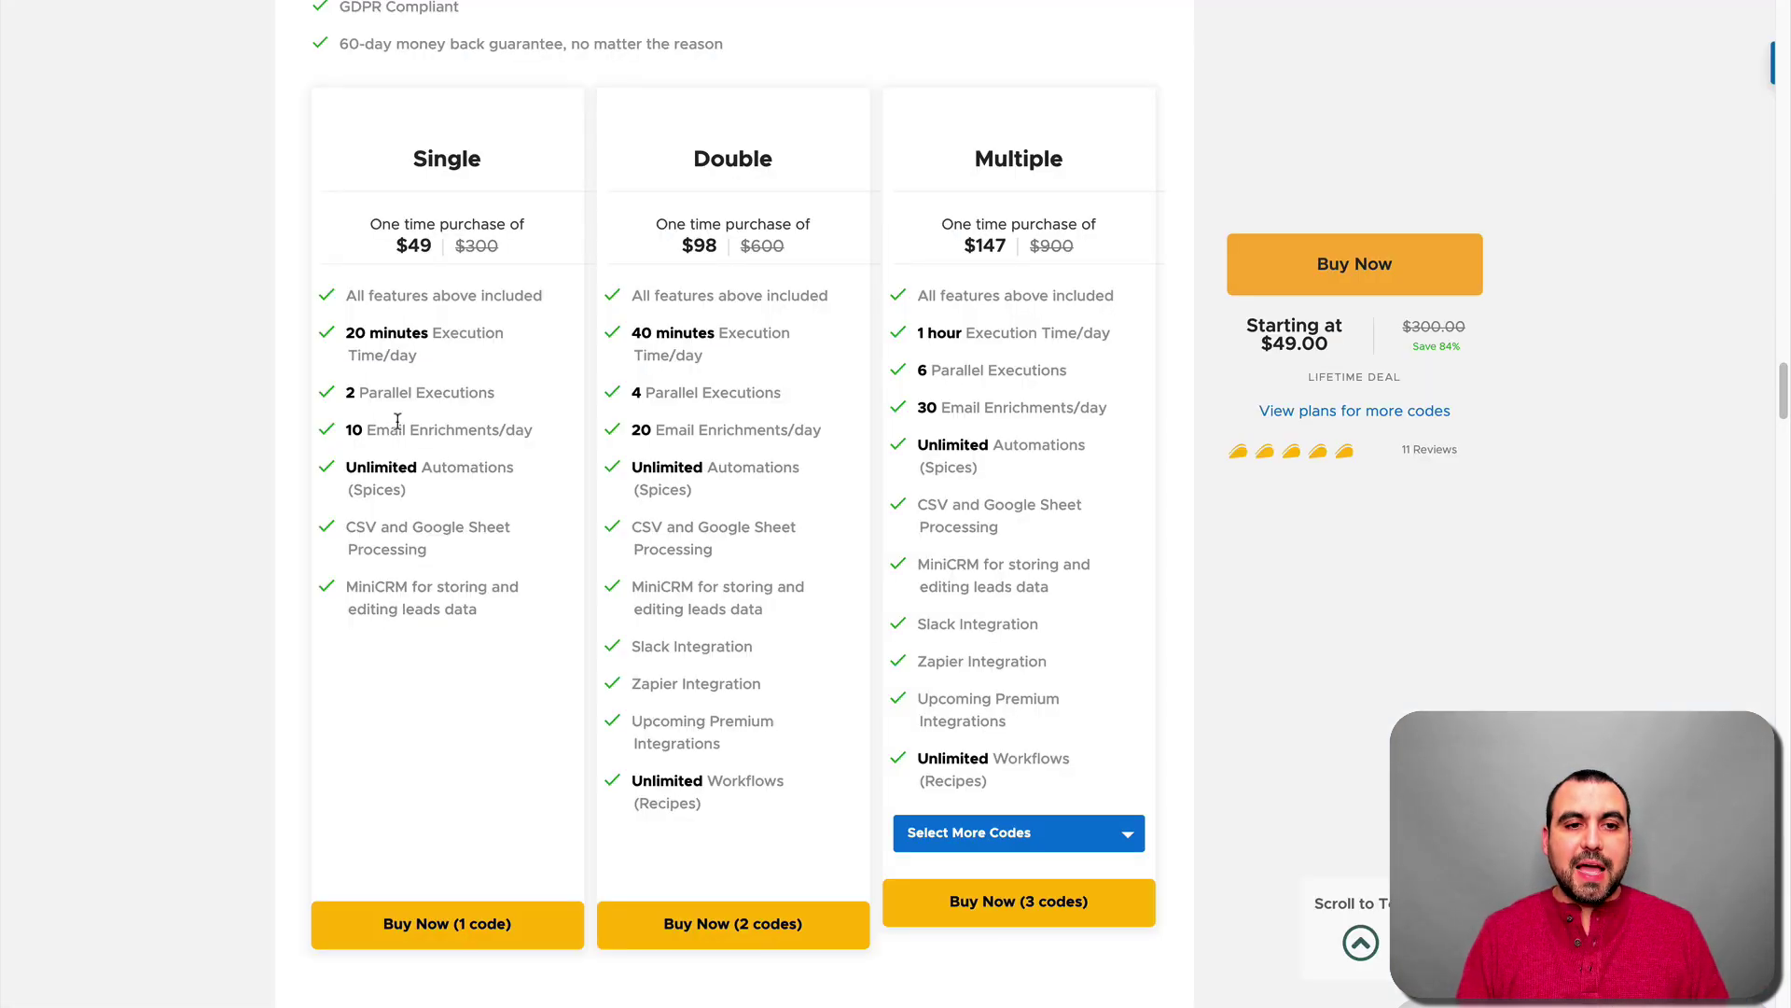
pyautogui.moveTo(346, 333); pyautogui.dragTo(477, 334)
pyautogui.click(519, 364)
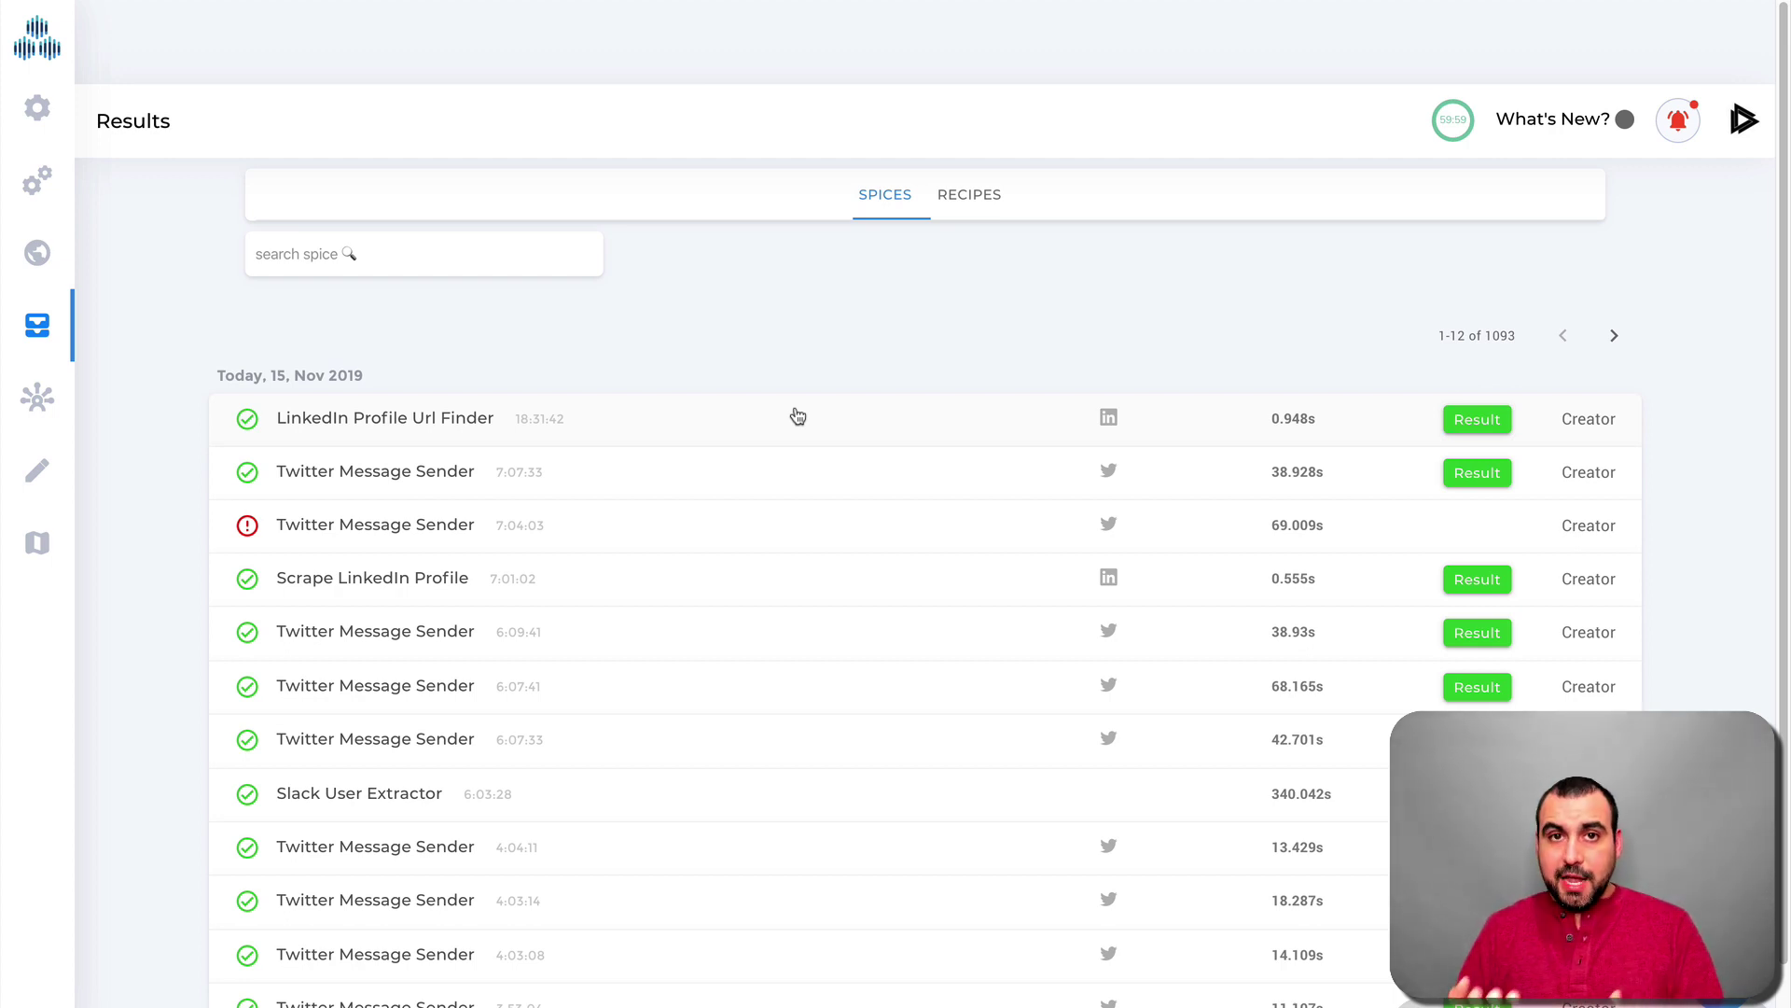
# Expand the LinkedIn Profile Url Finder run's logs and inspect the searched name and found URL
pyautogui.moveTo(1458, 117)
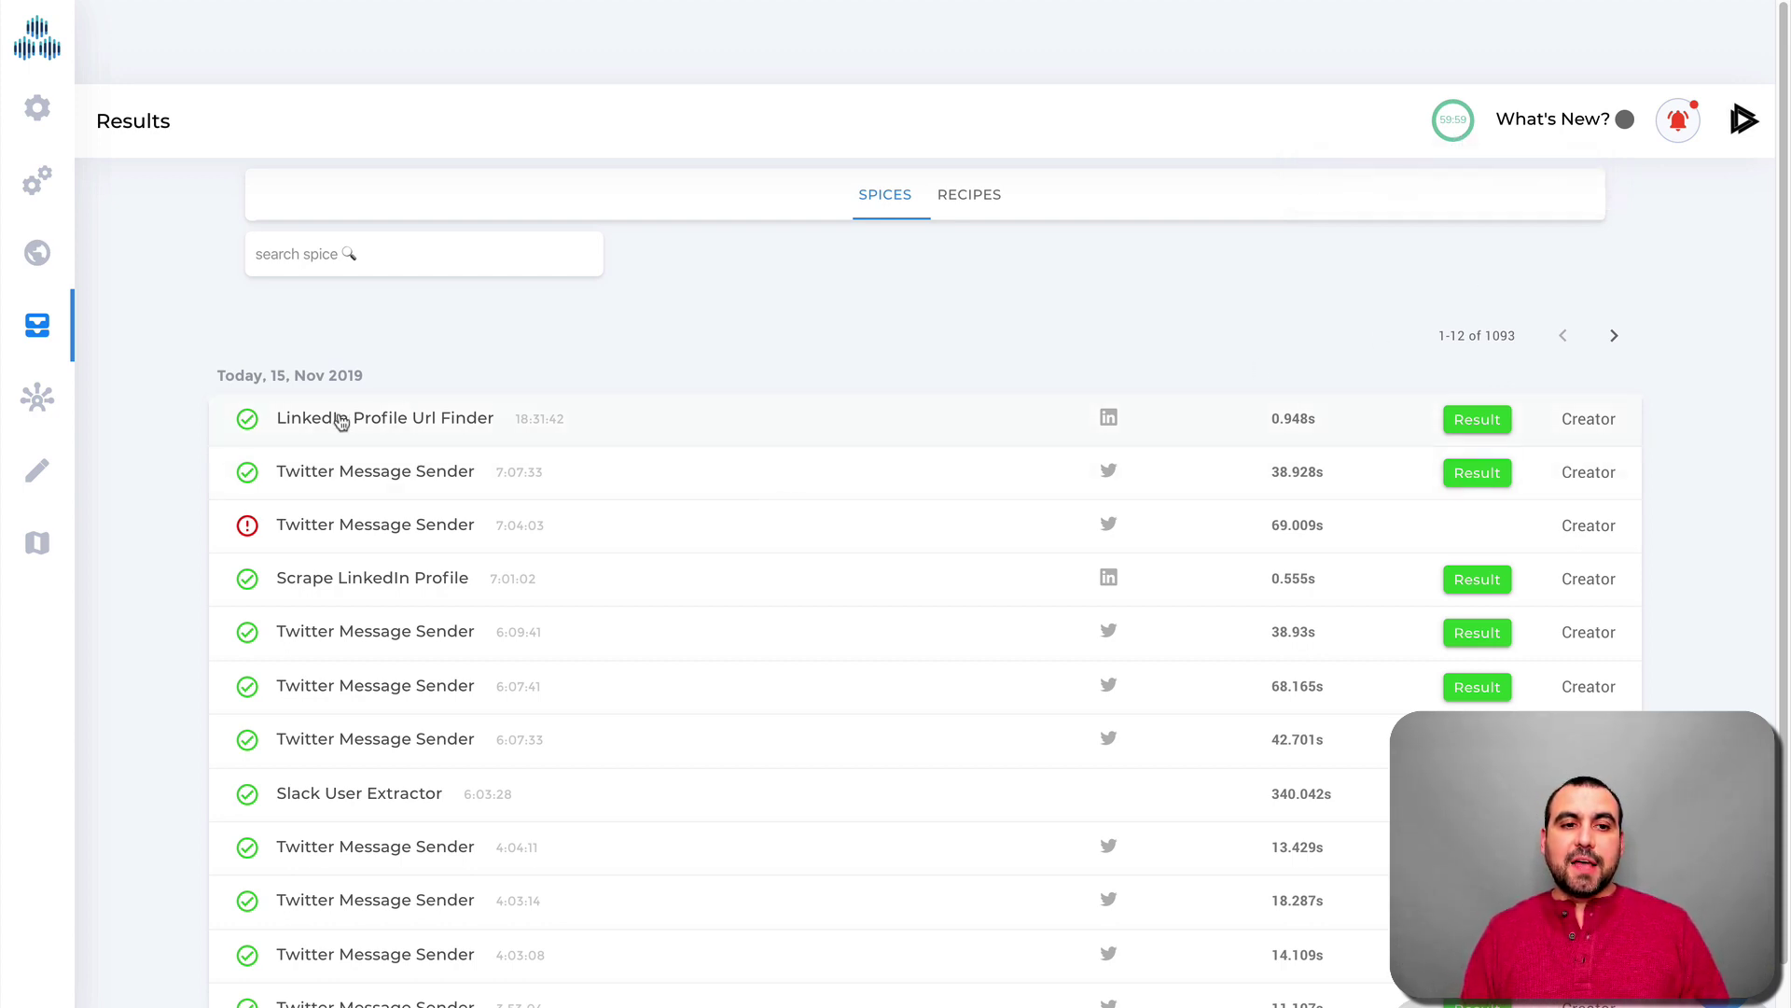
pyautogui.moveTo(1343, 435)
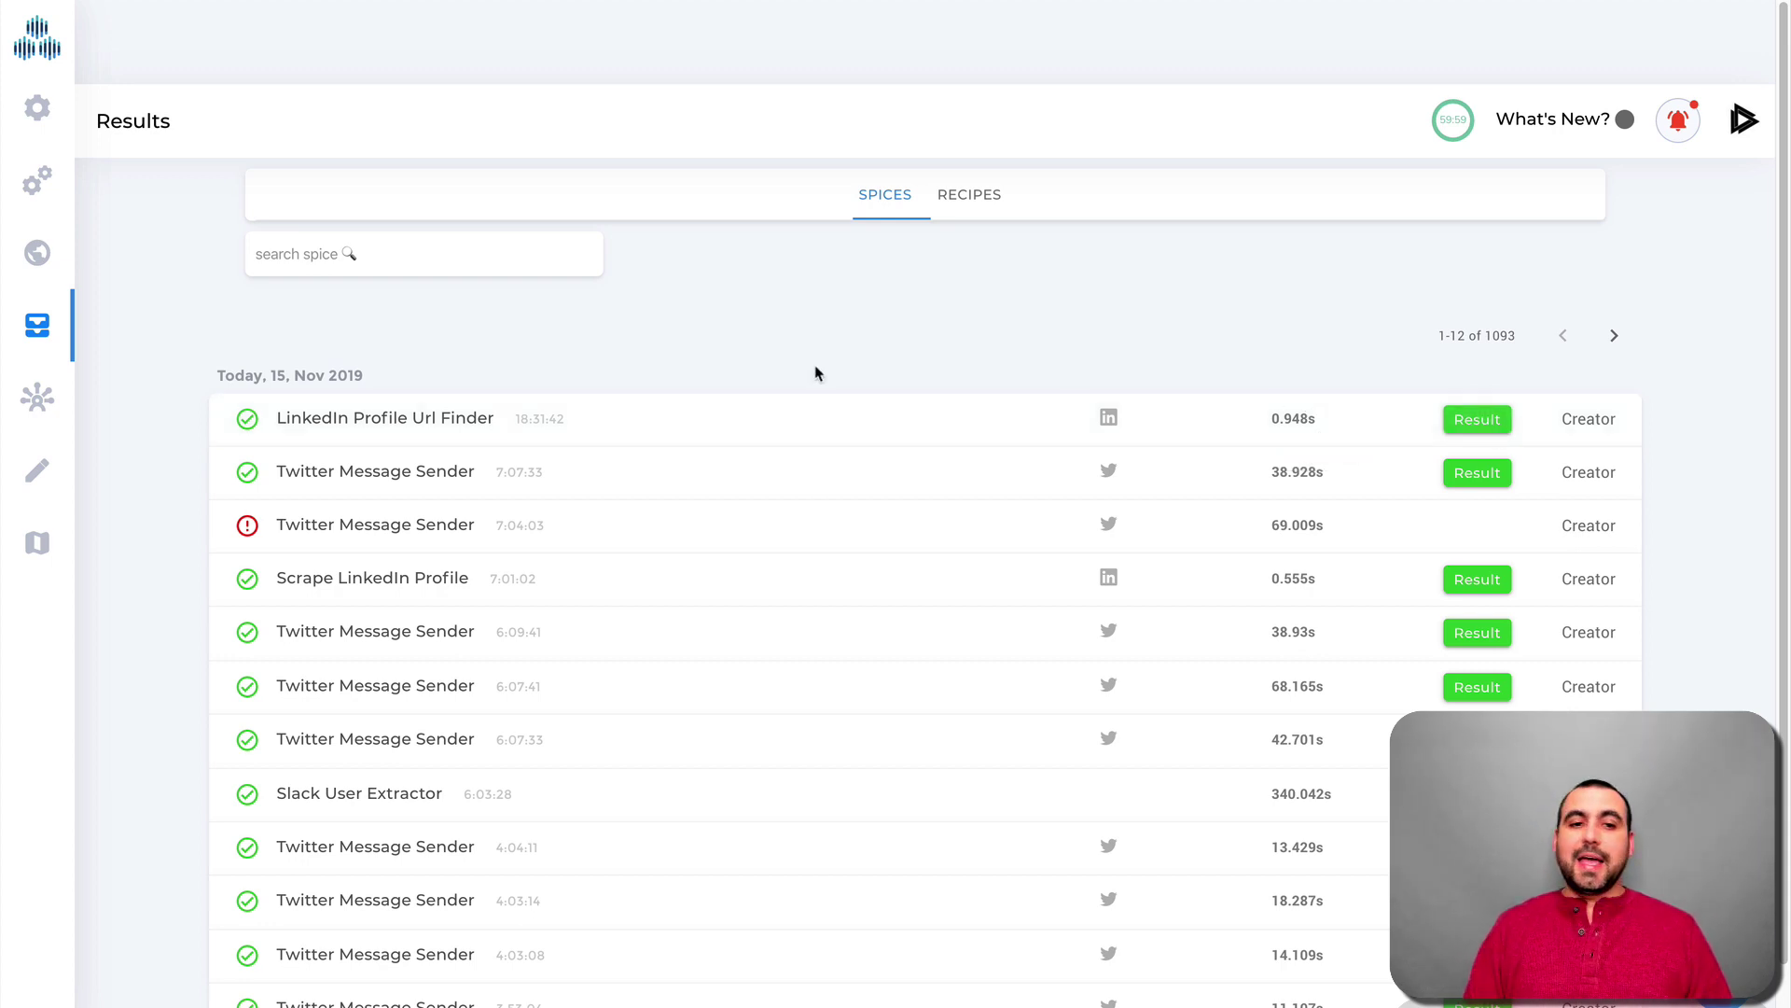
pyautogui.click(413, 420)
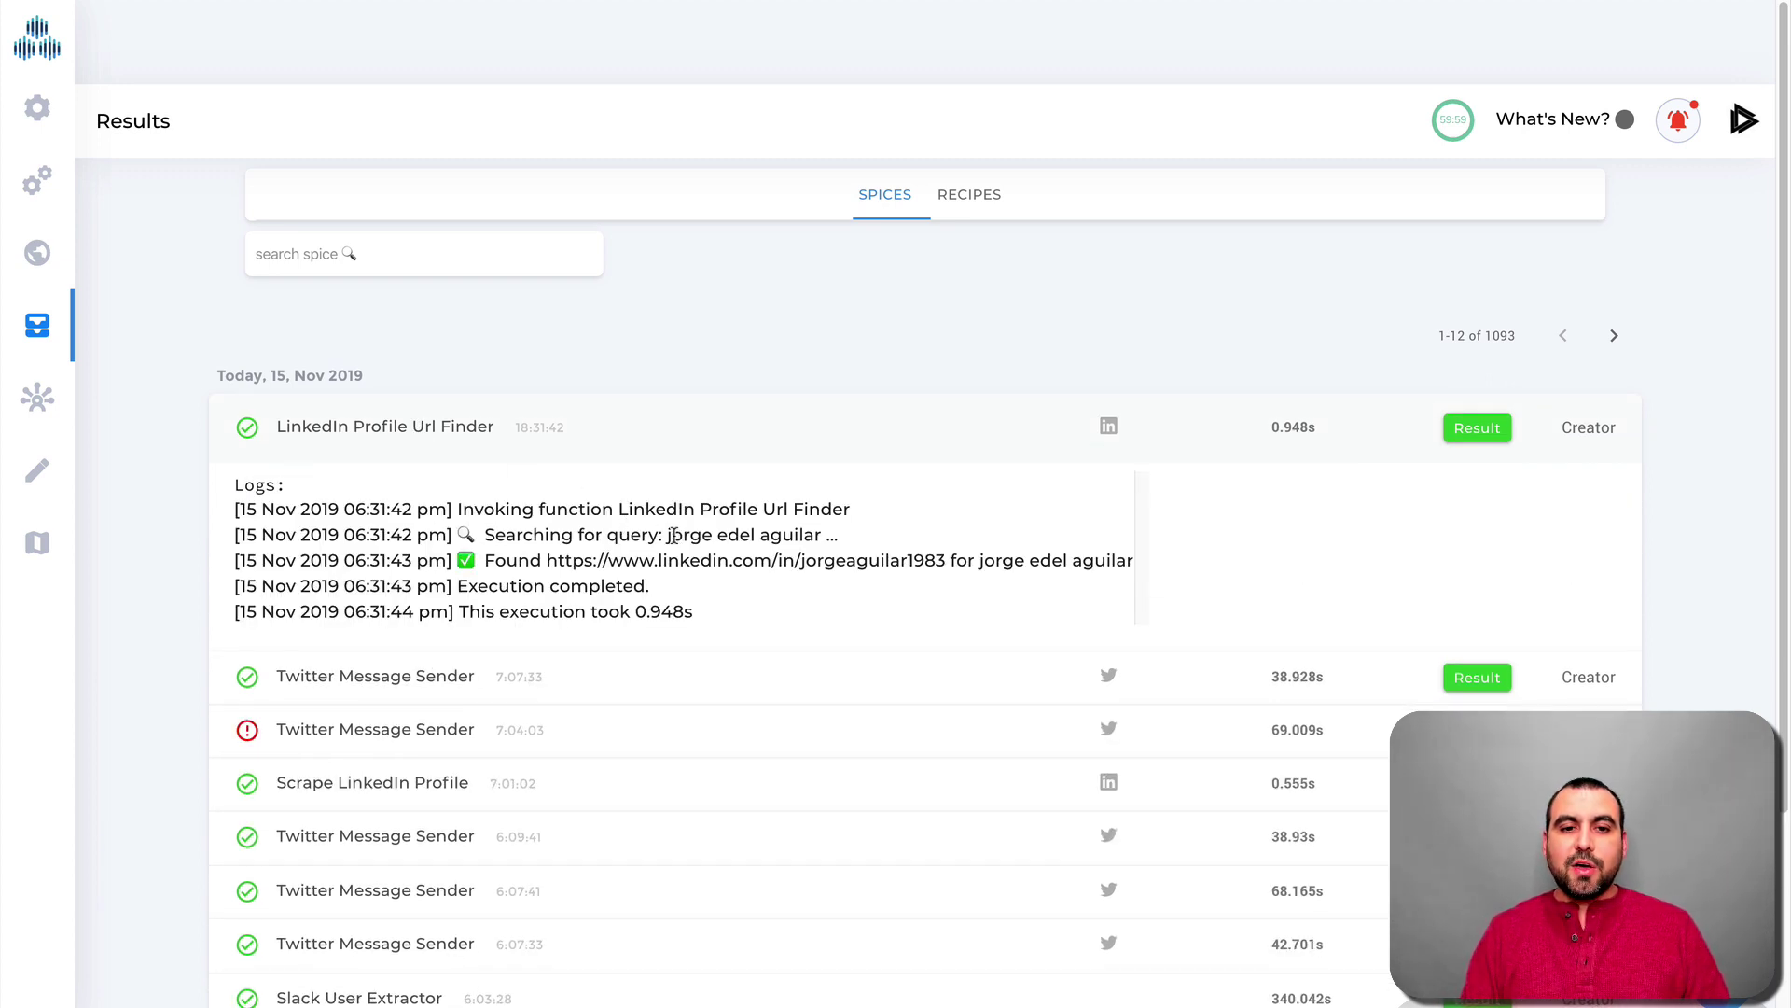
pyautogui.moveTo(821, 538); pyautogui.dragTo(995, 563)
pyautogui.click(903, 556)
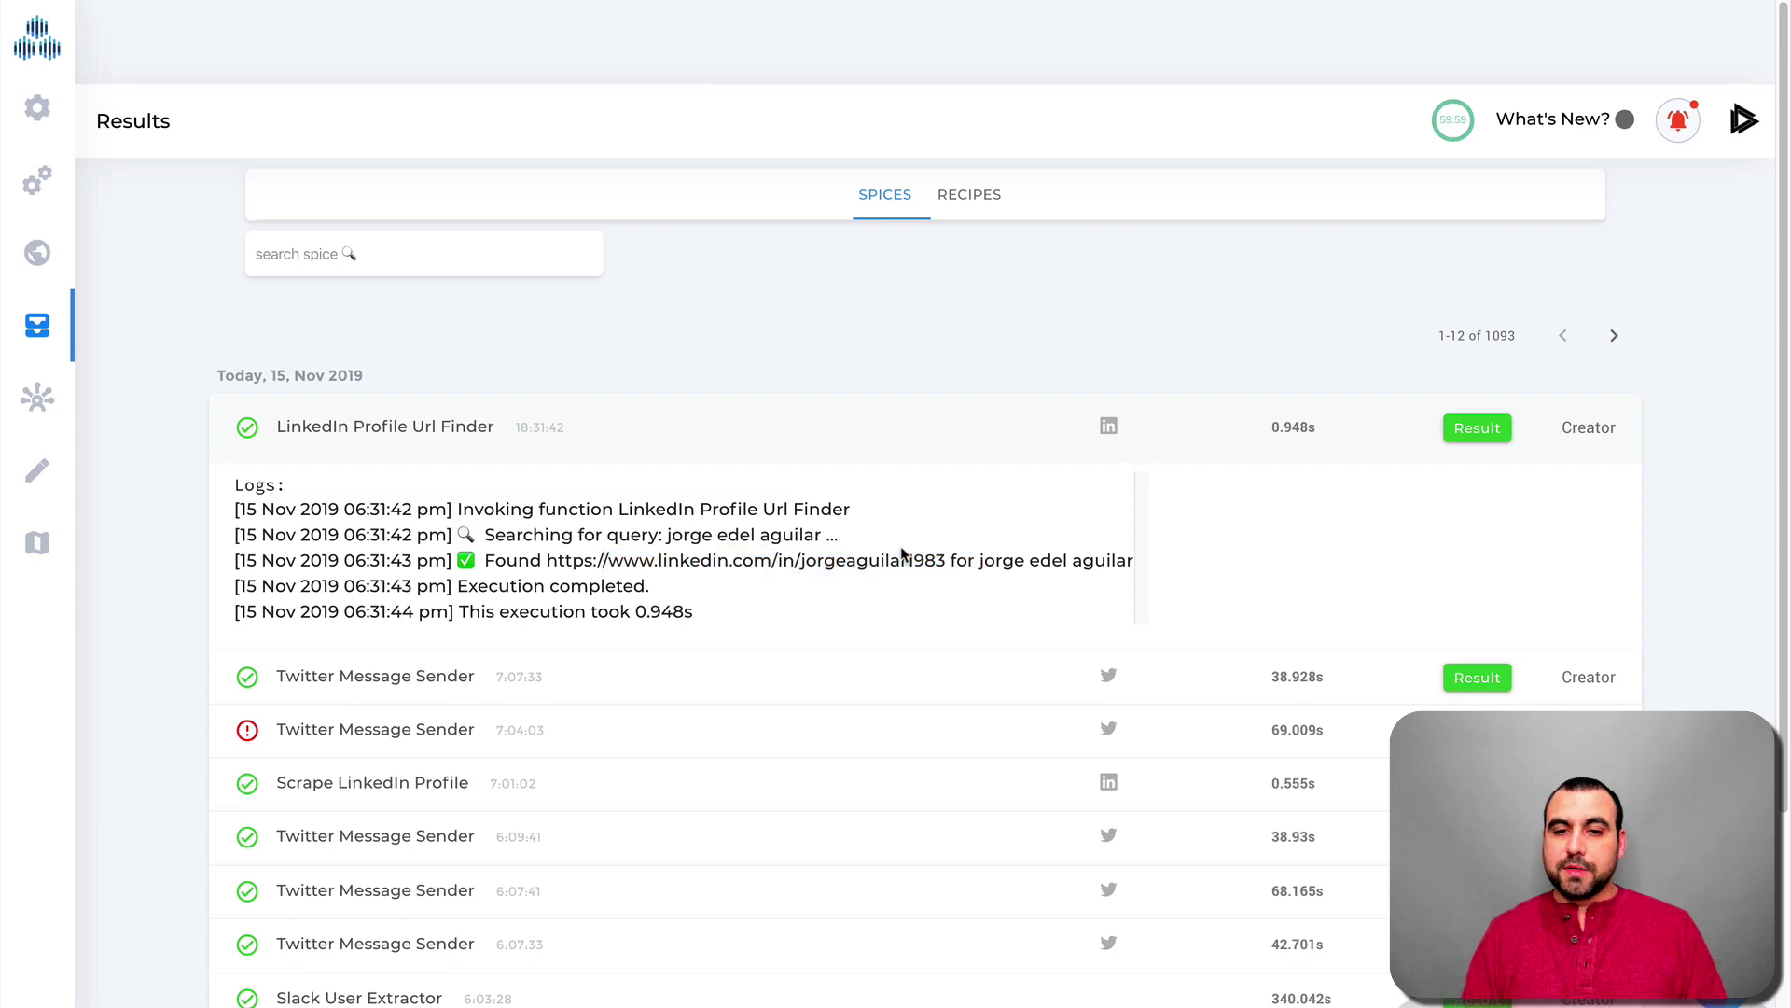
pyautogui.scroll(-3, 903, 557)
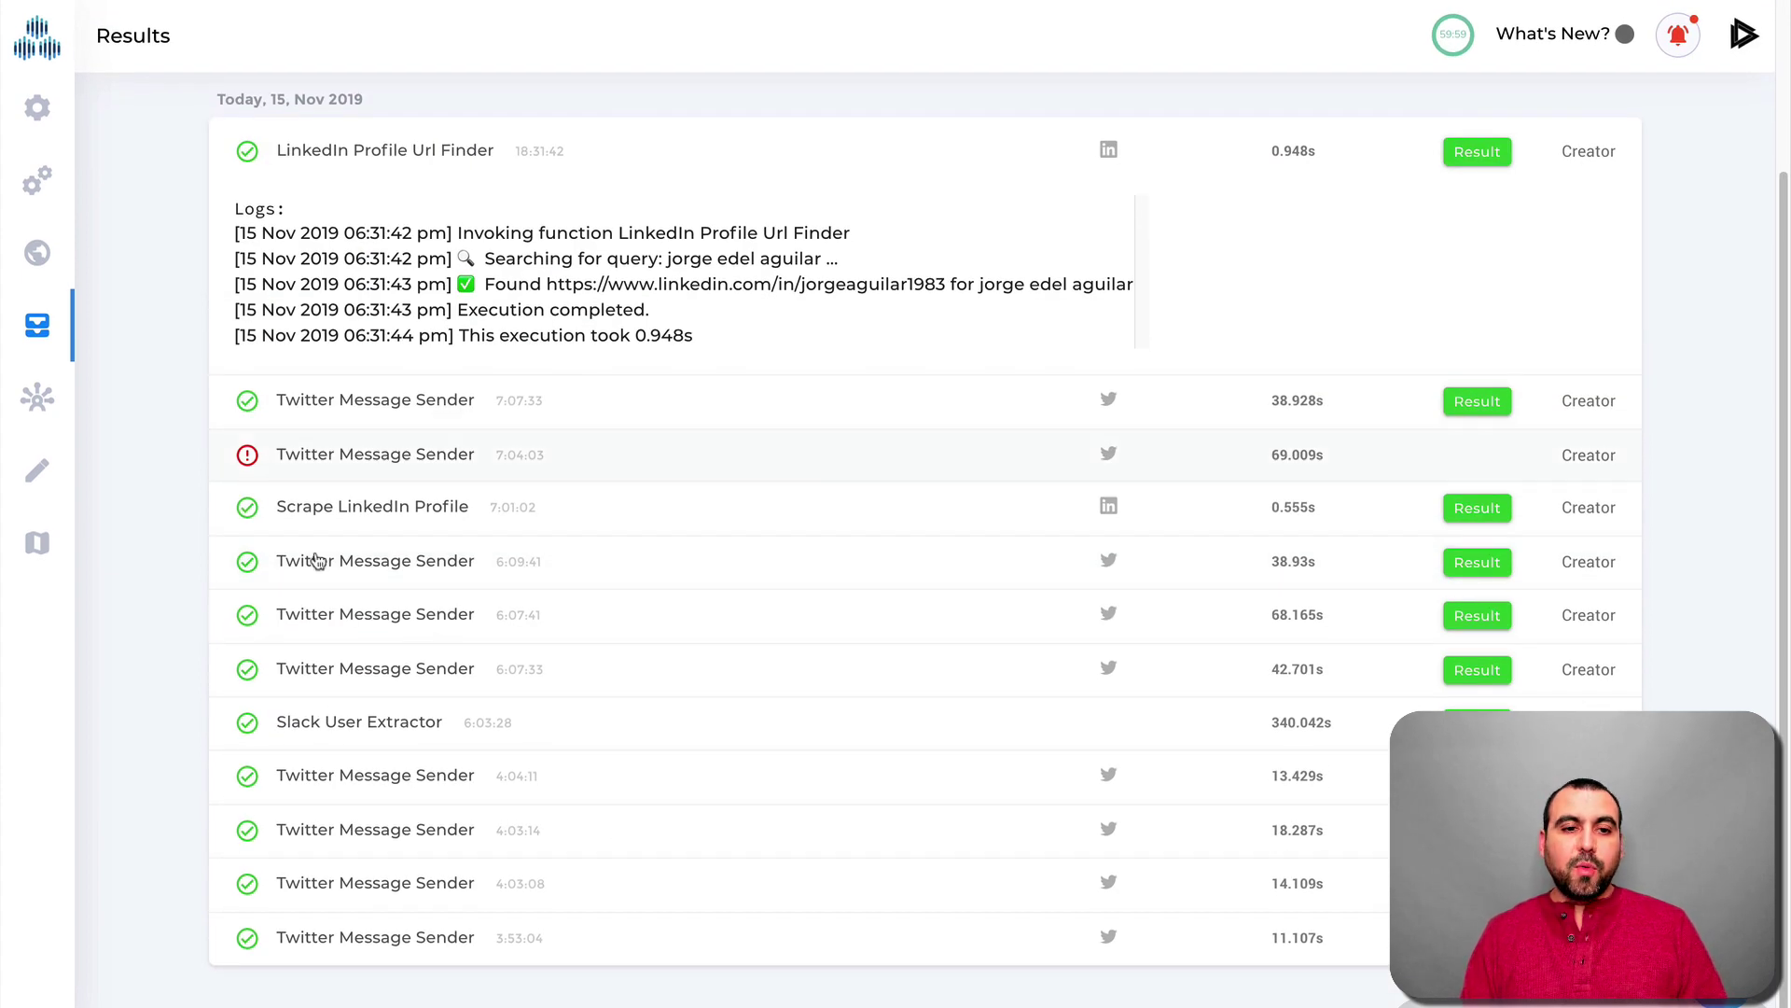
pyautogui.scroll(2, 339, 866)
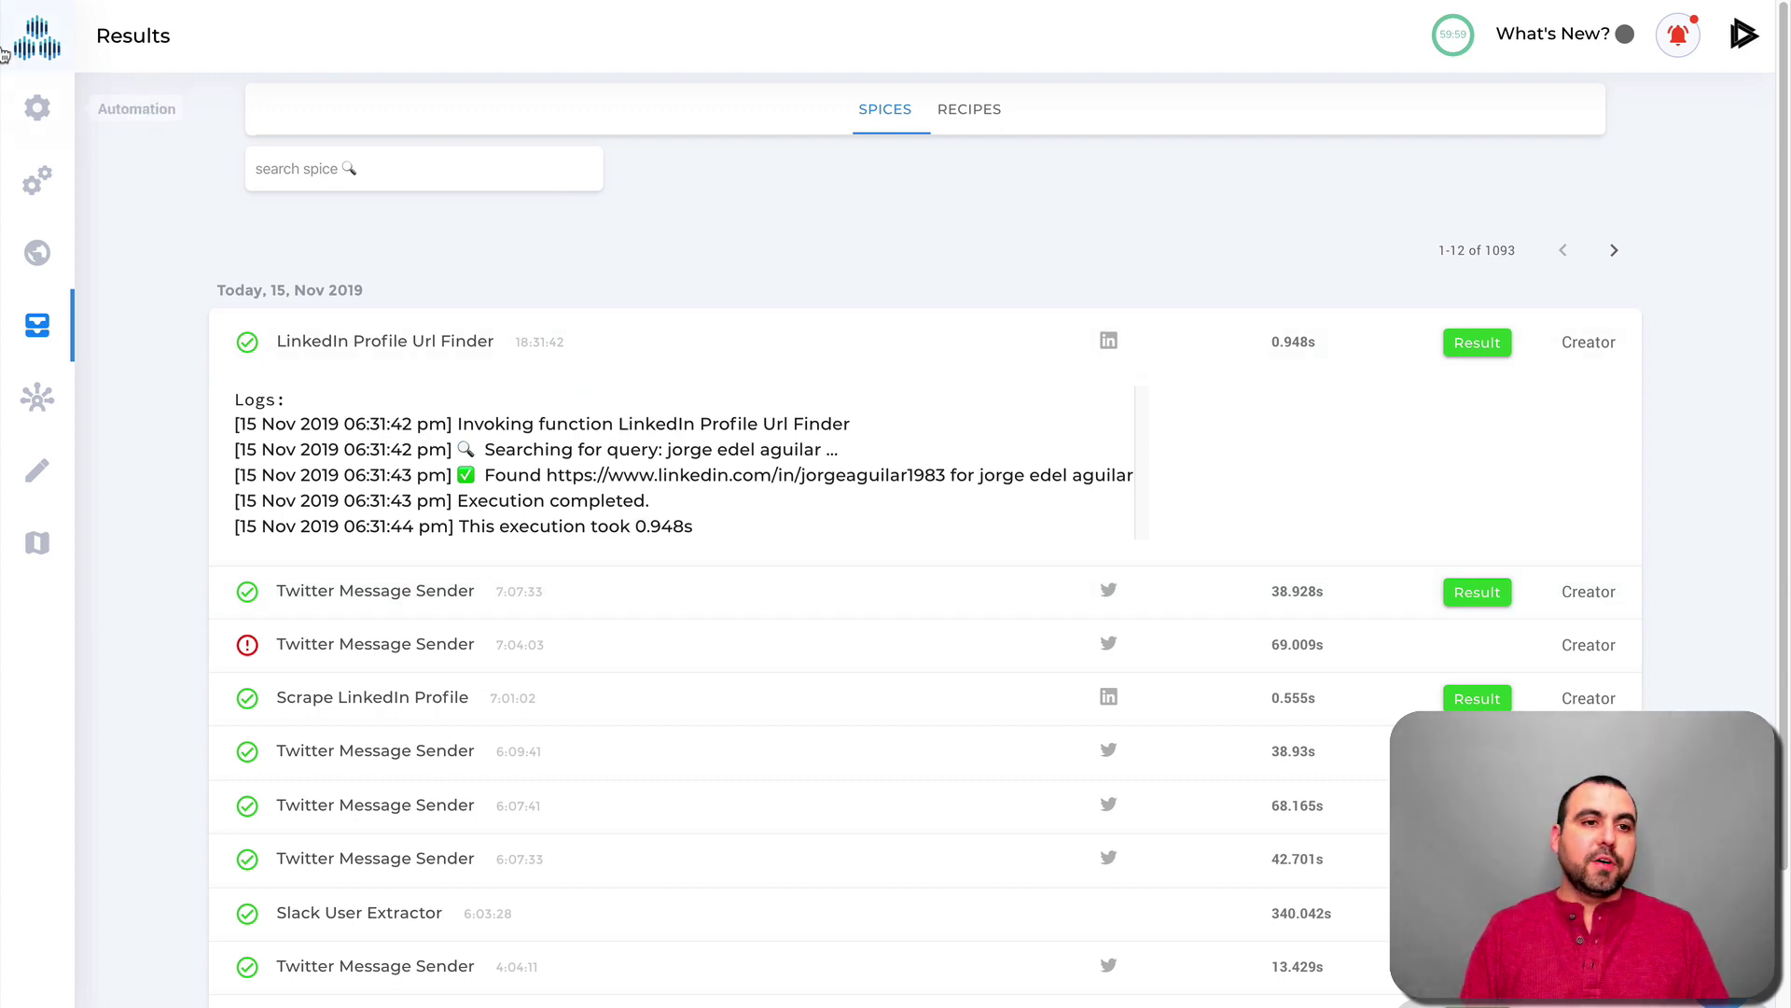
# Search the Automation spices for 'linked profi' and open LinkedIn Profile Url Finder
pyautogui.click(37, 108)
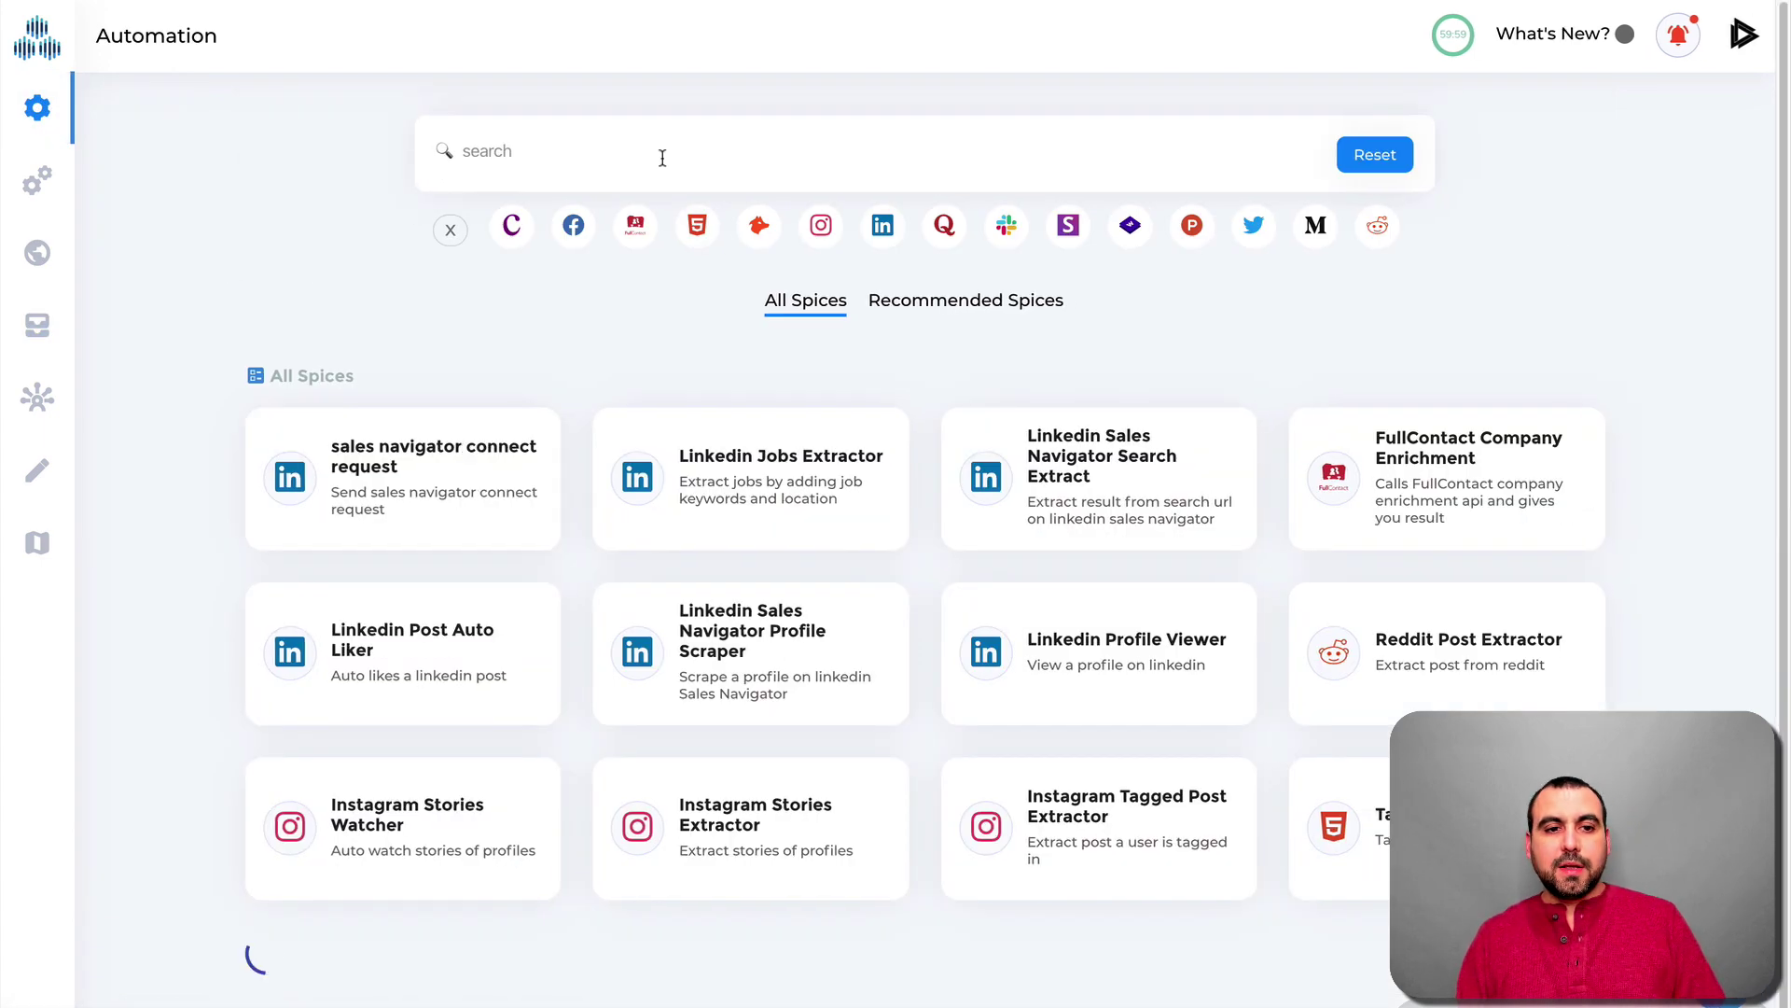
pyautogui.click(663, 159)
pyautogui.write('linked profi')
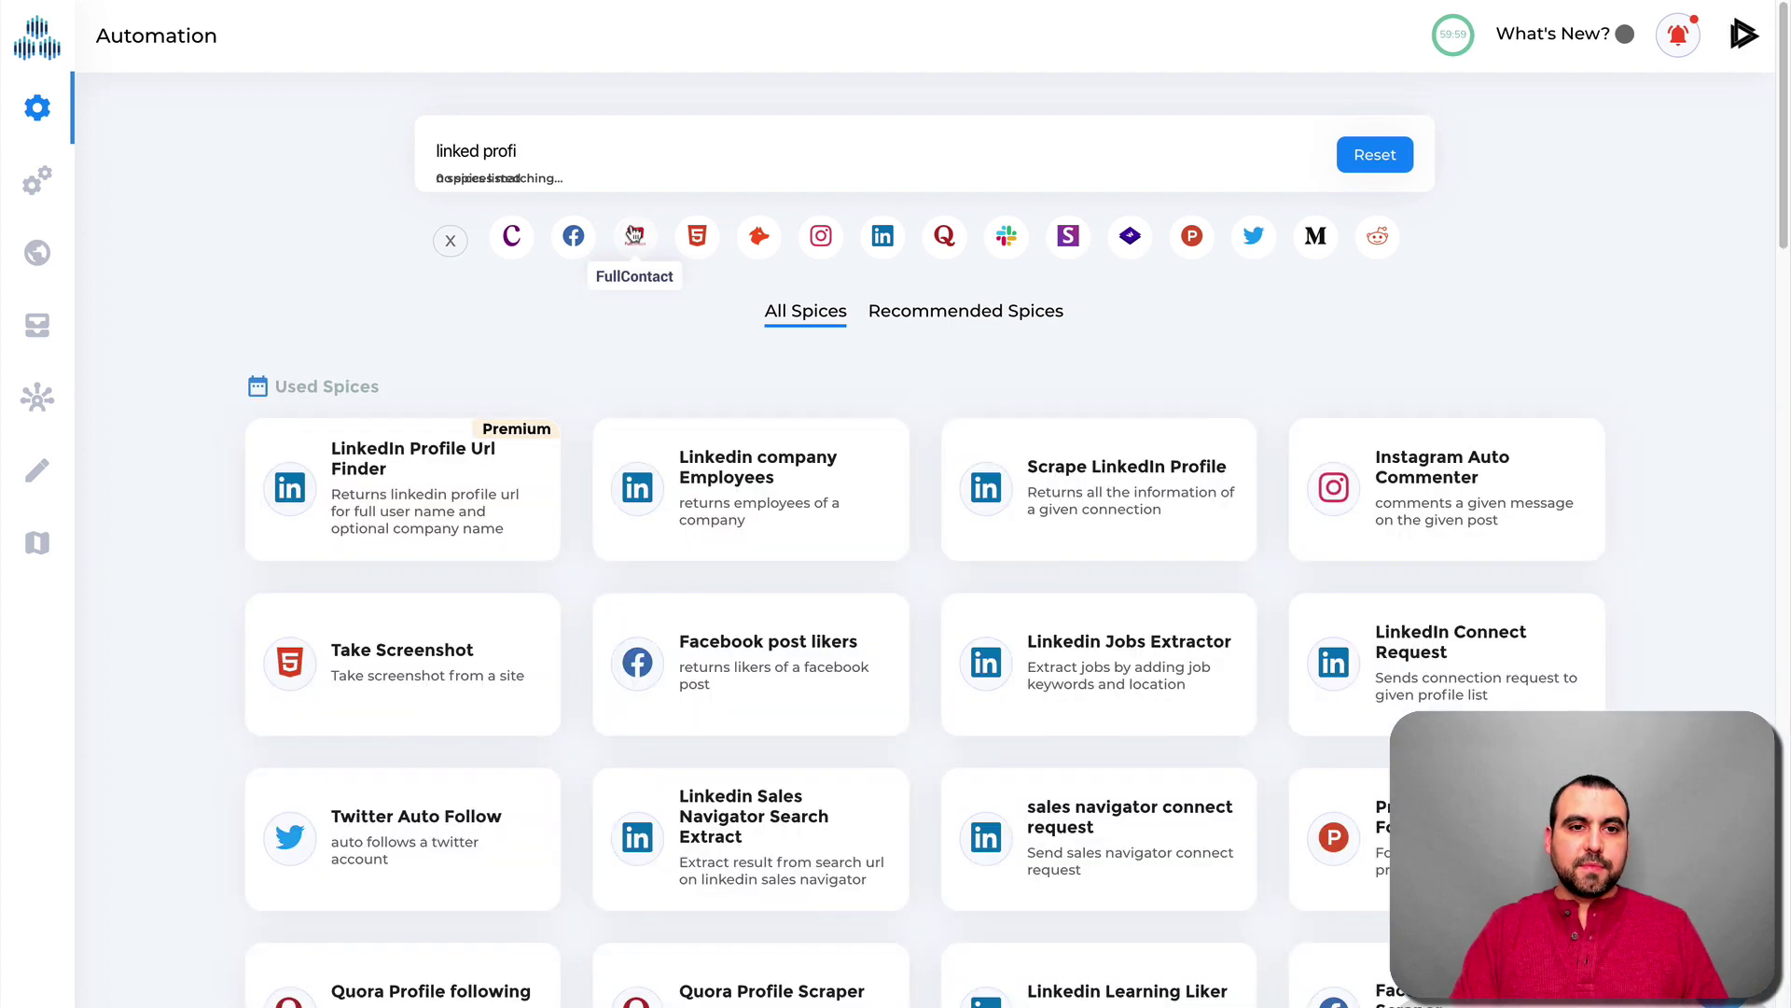
pyautogui.click(397, 463)
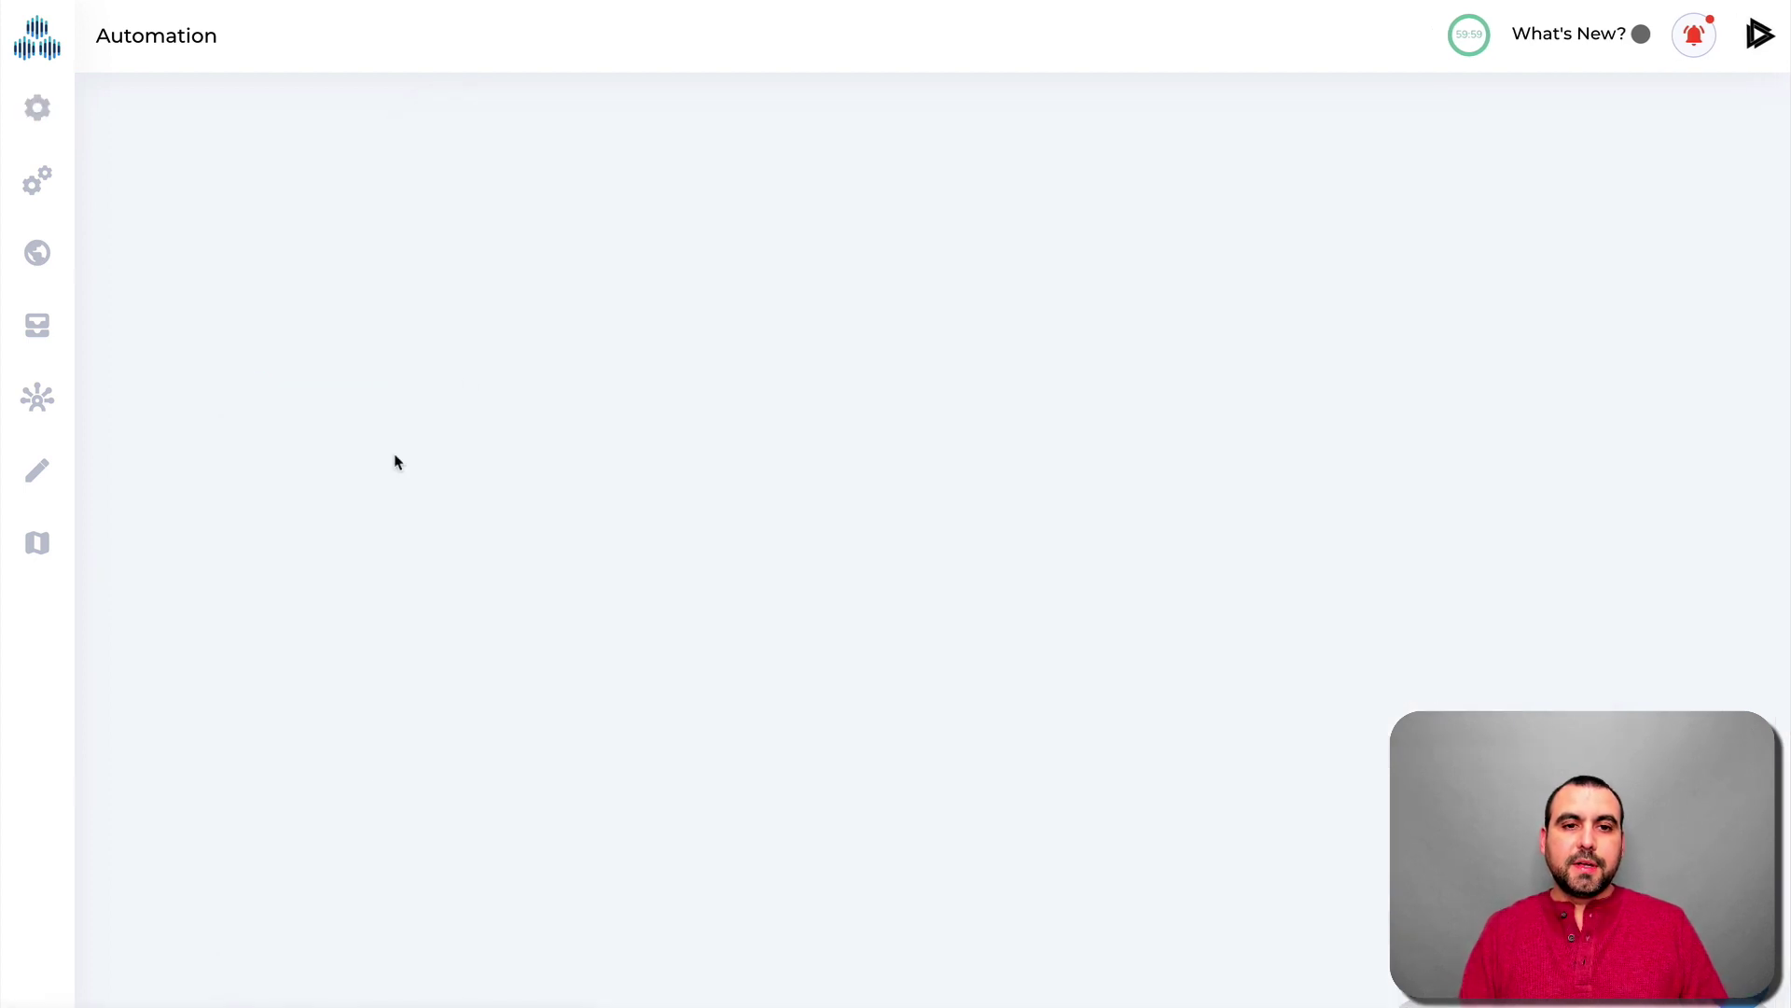
# Enter a person's full name in QUERY and start the run with Fetch Url
pyautogui.click(623, 329)
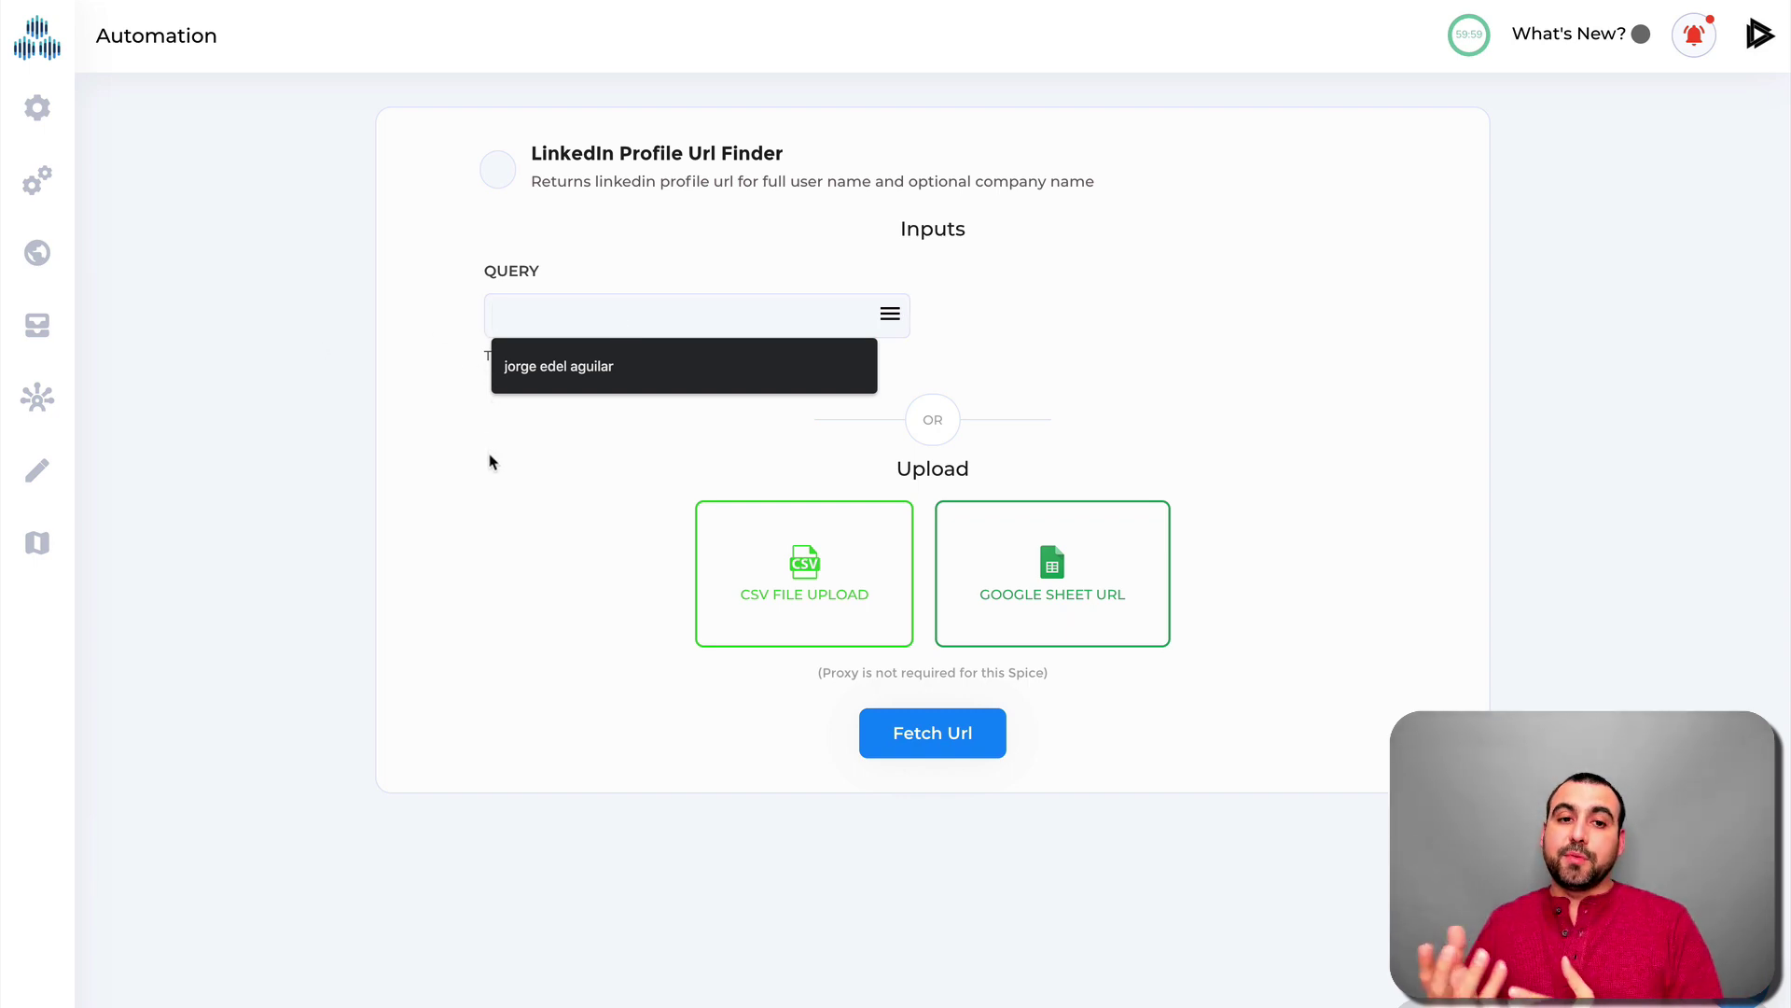
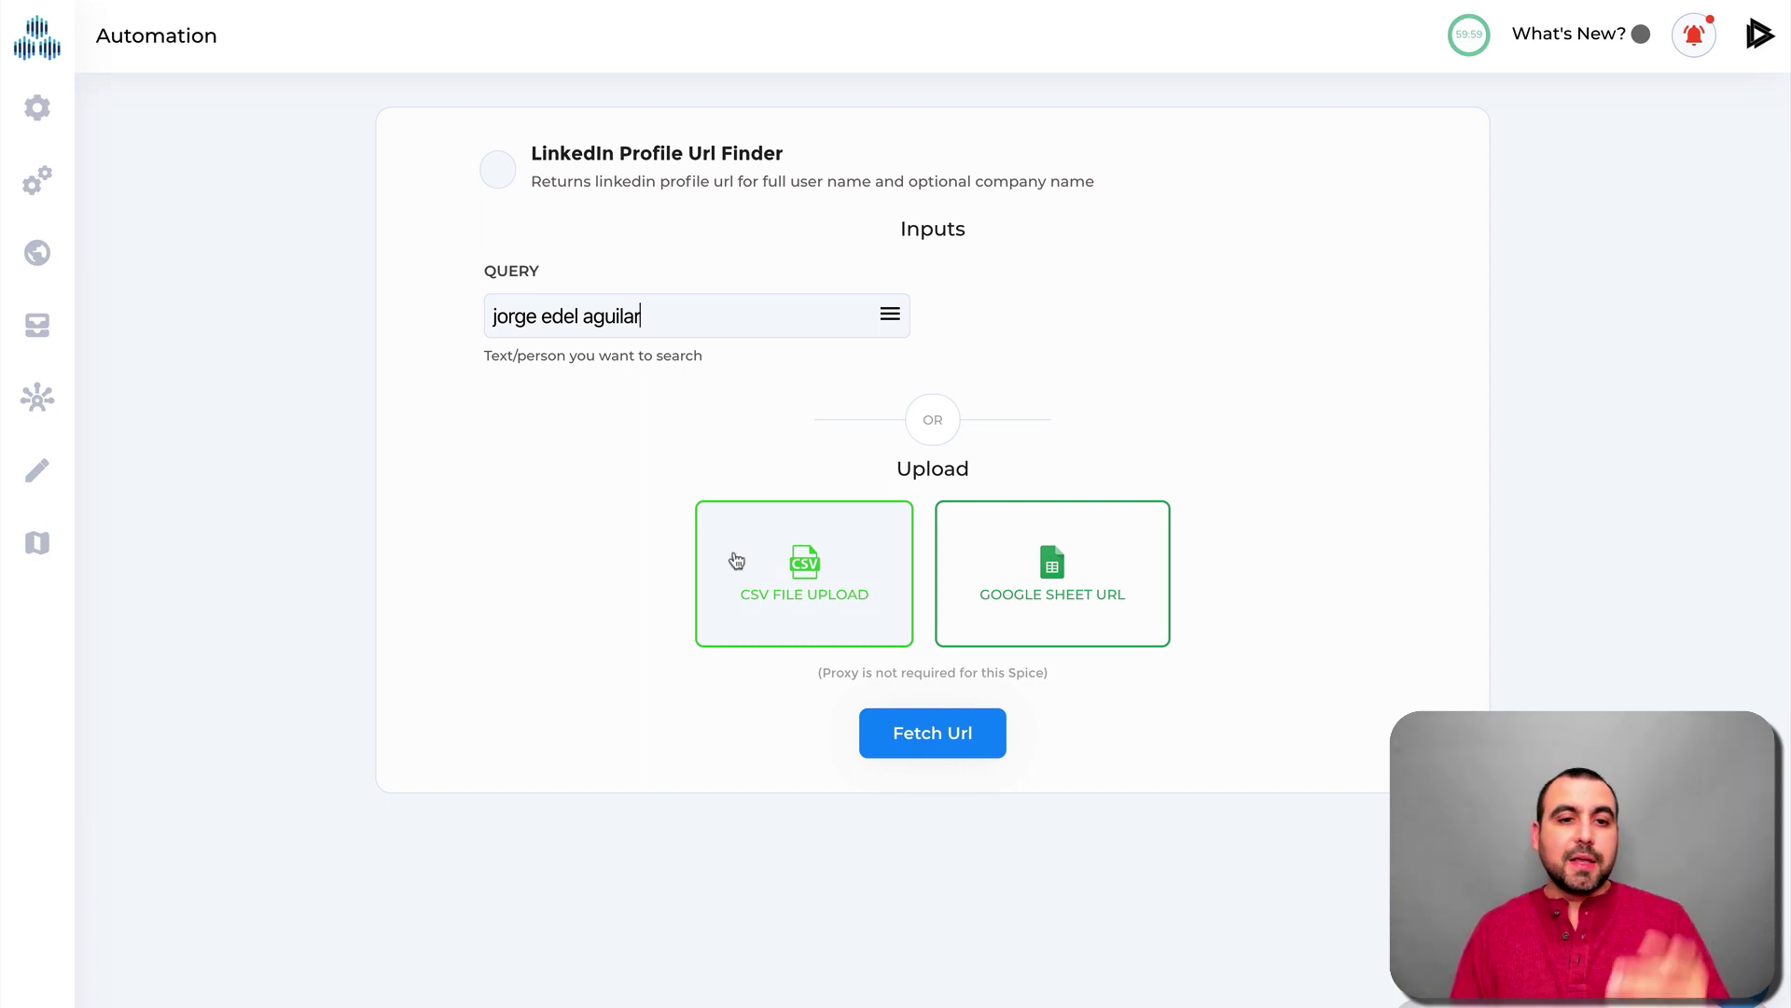
pyautogui.click(975, 746)
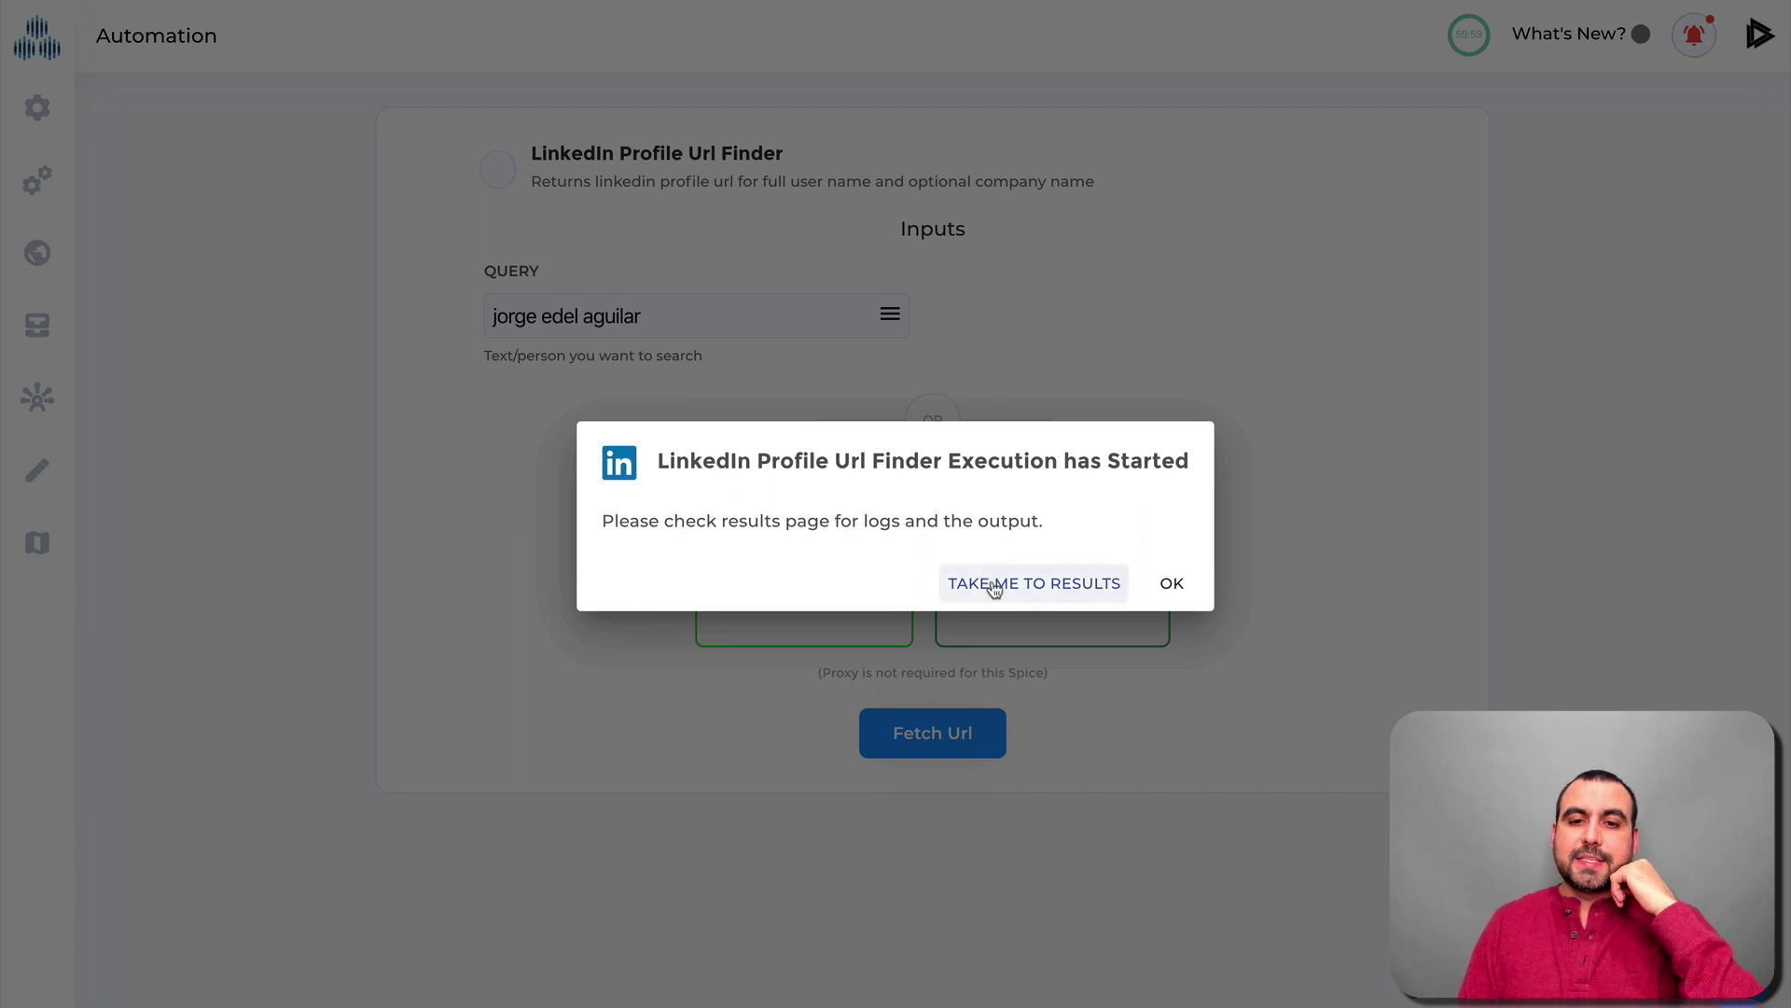
# Copy the found LinkedIn profile URL from the new run's logs and open a new tab
pyautogui.click(1036, 586)
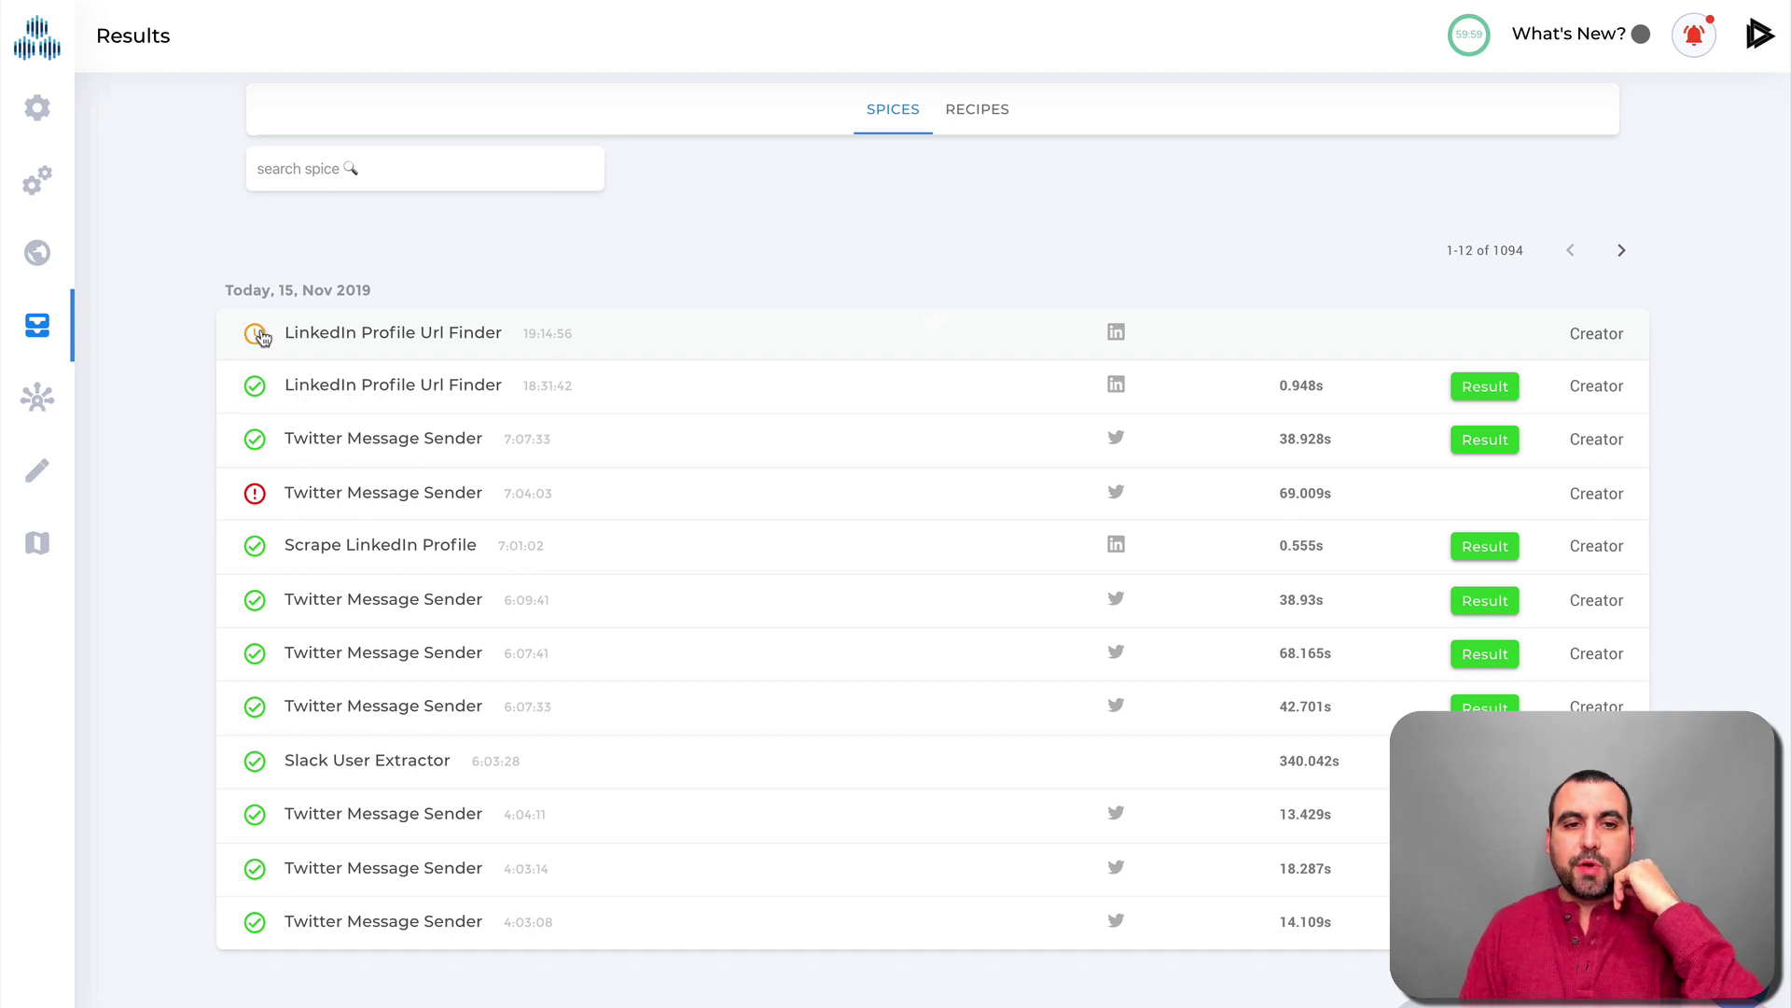
pyautogui.click(439, 338)
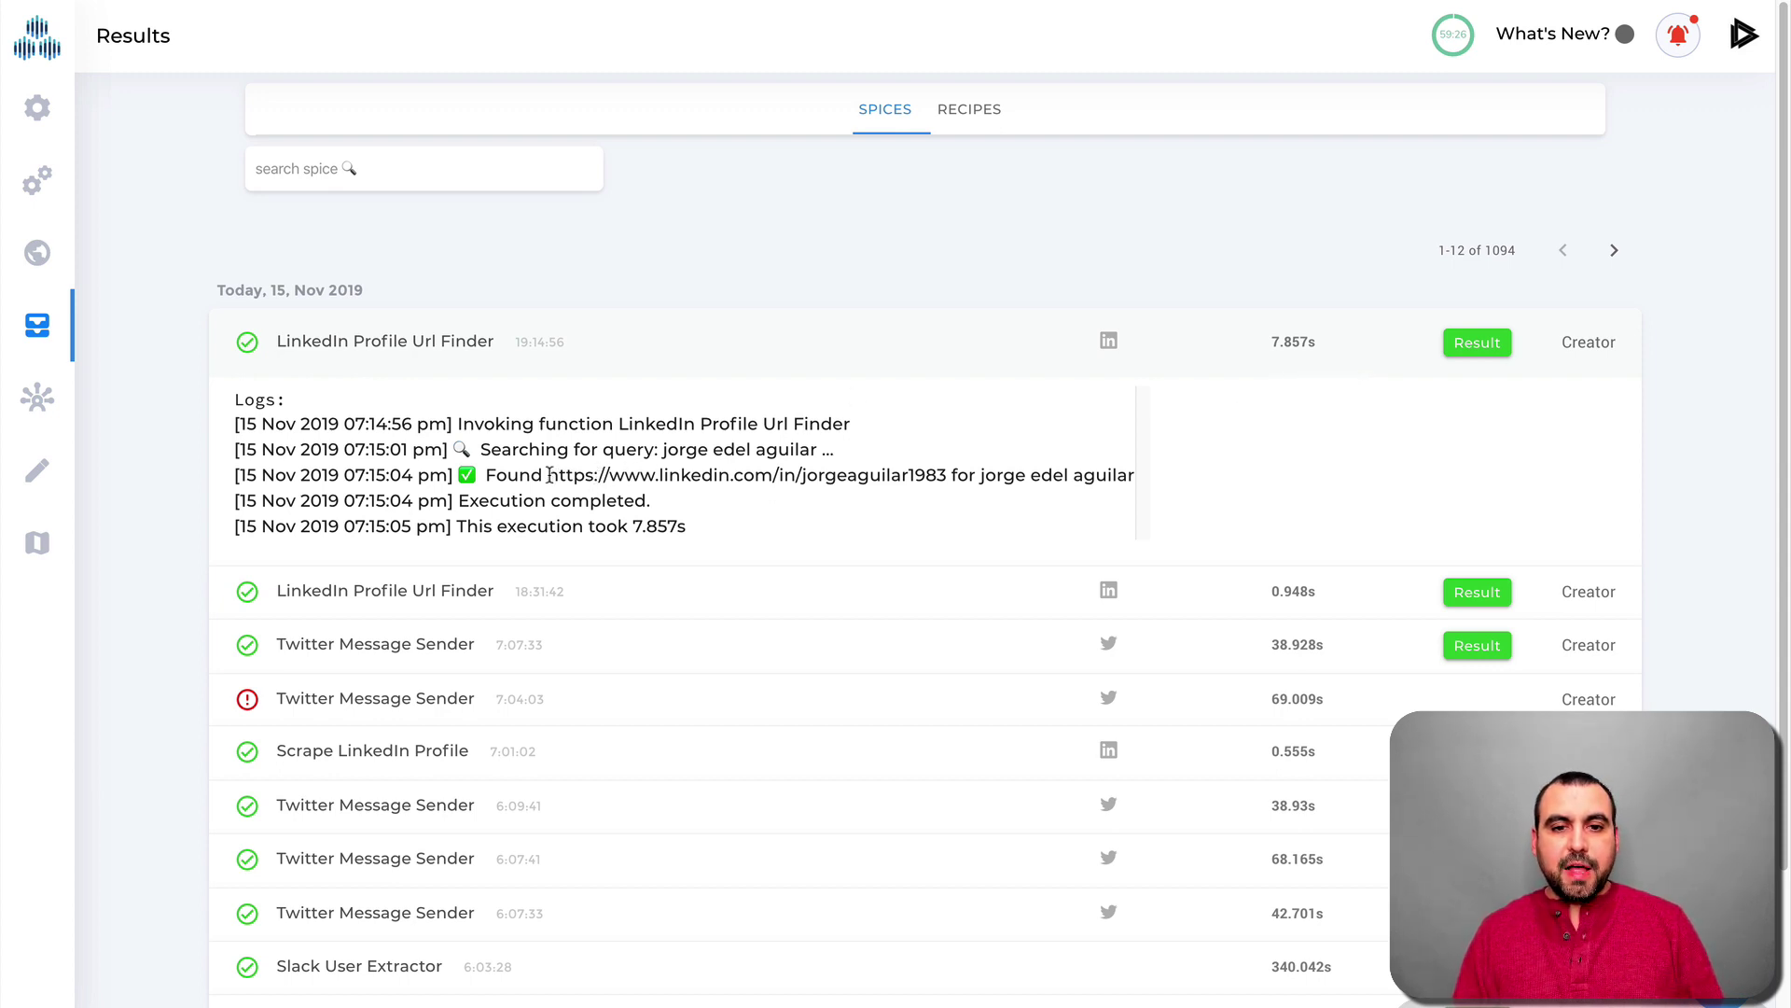
pyautogui.moveTo(547, 476); pyautogui.dragTo(947, 477)
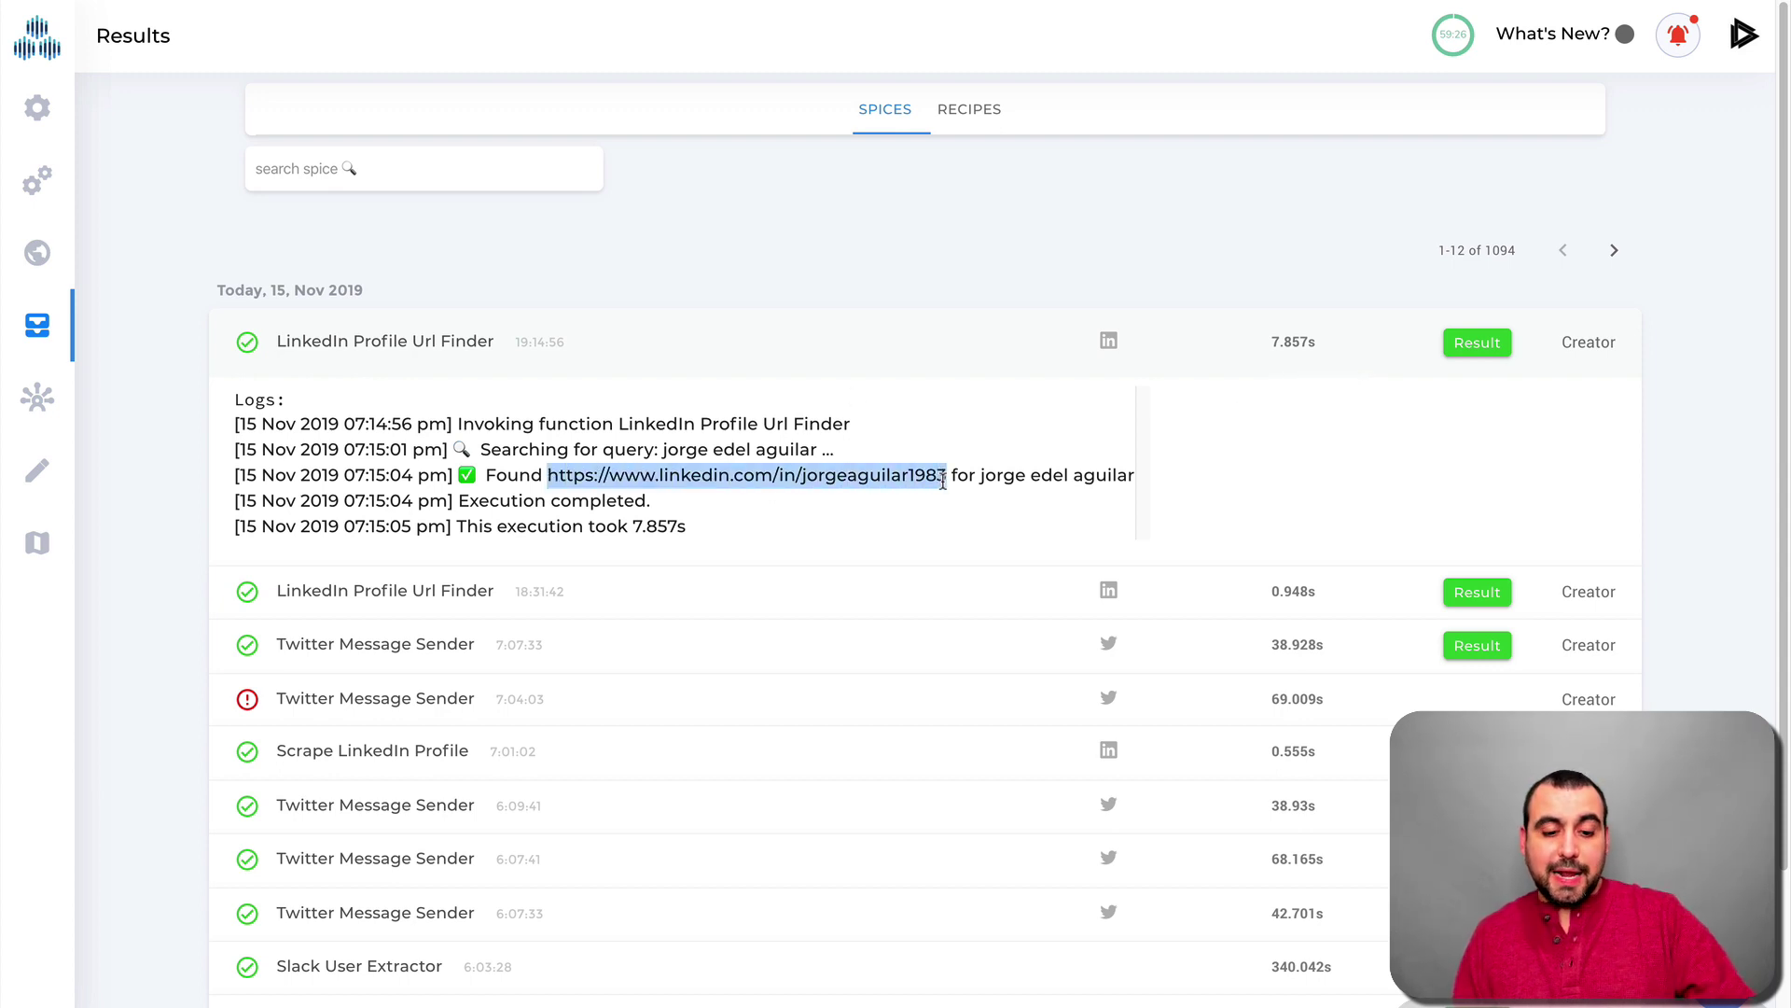
pyautogui.hotkey('ctrl', 'c')
pyautogui.hotkey('ctrl', 't')
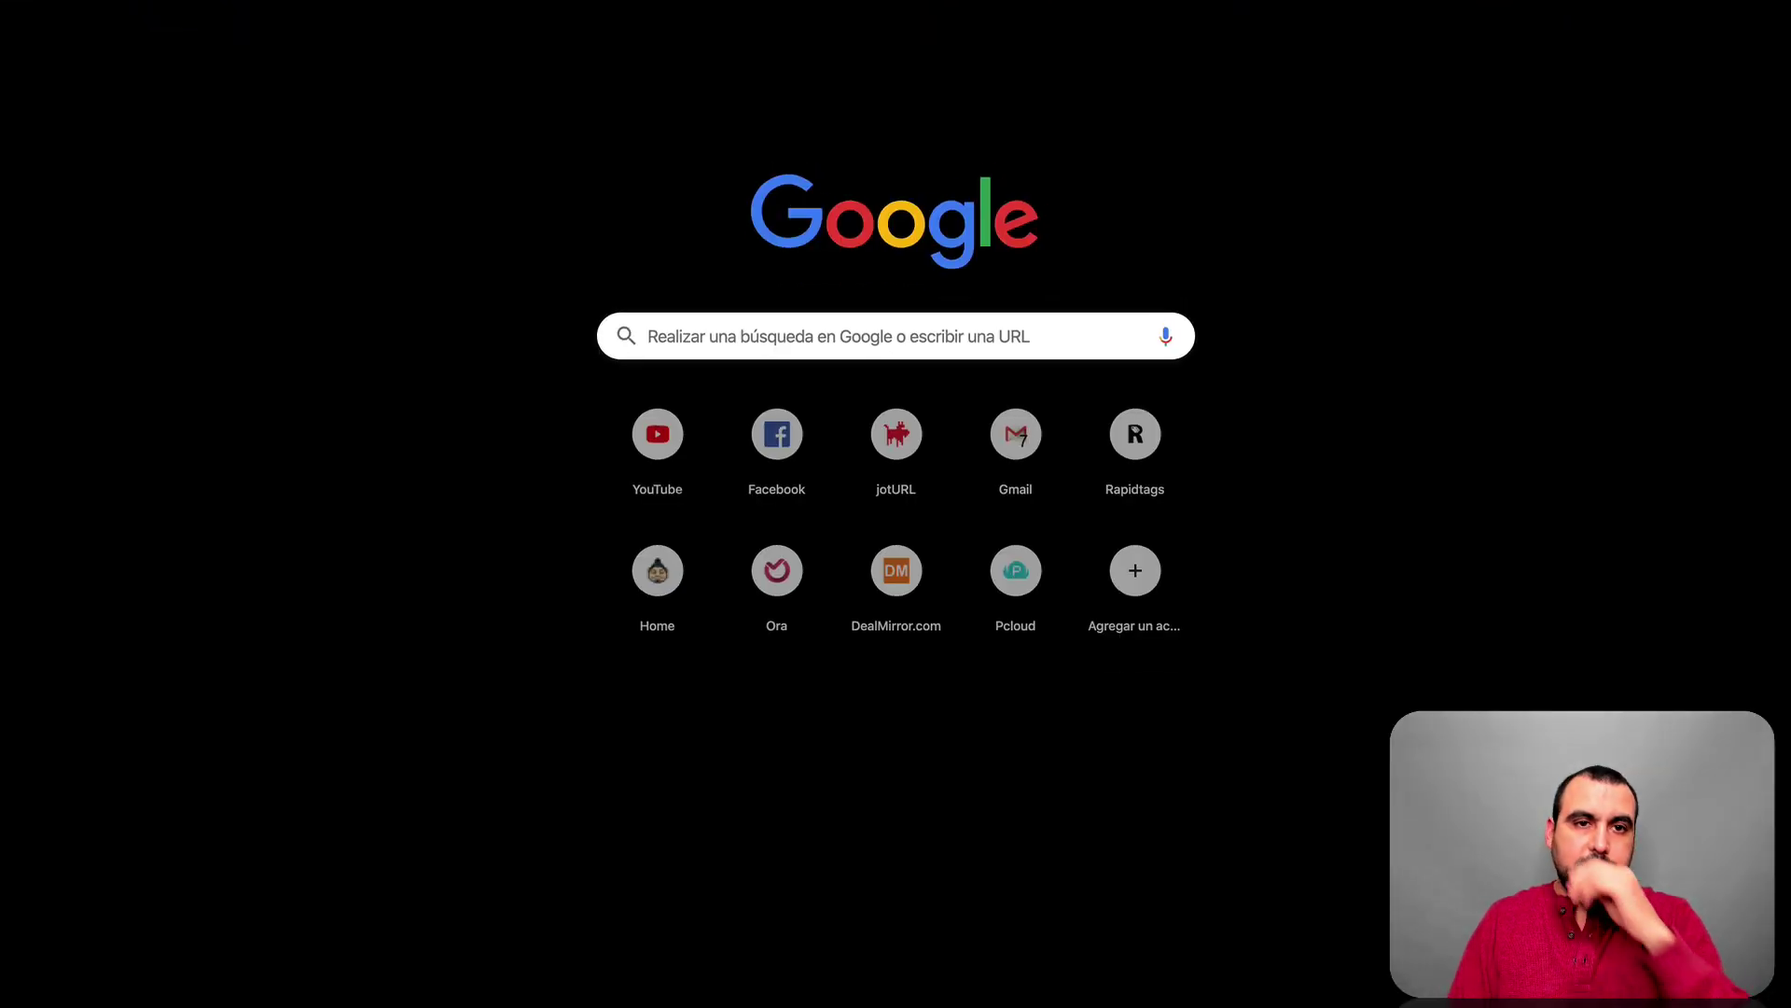
# Load the found LinkedIn profile URL in a Chrome tab
pyautogui.hotkey('ctrl', 'v')
pyautogui.press('Return')
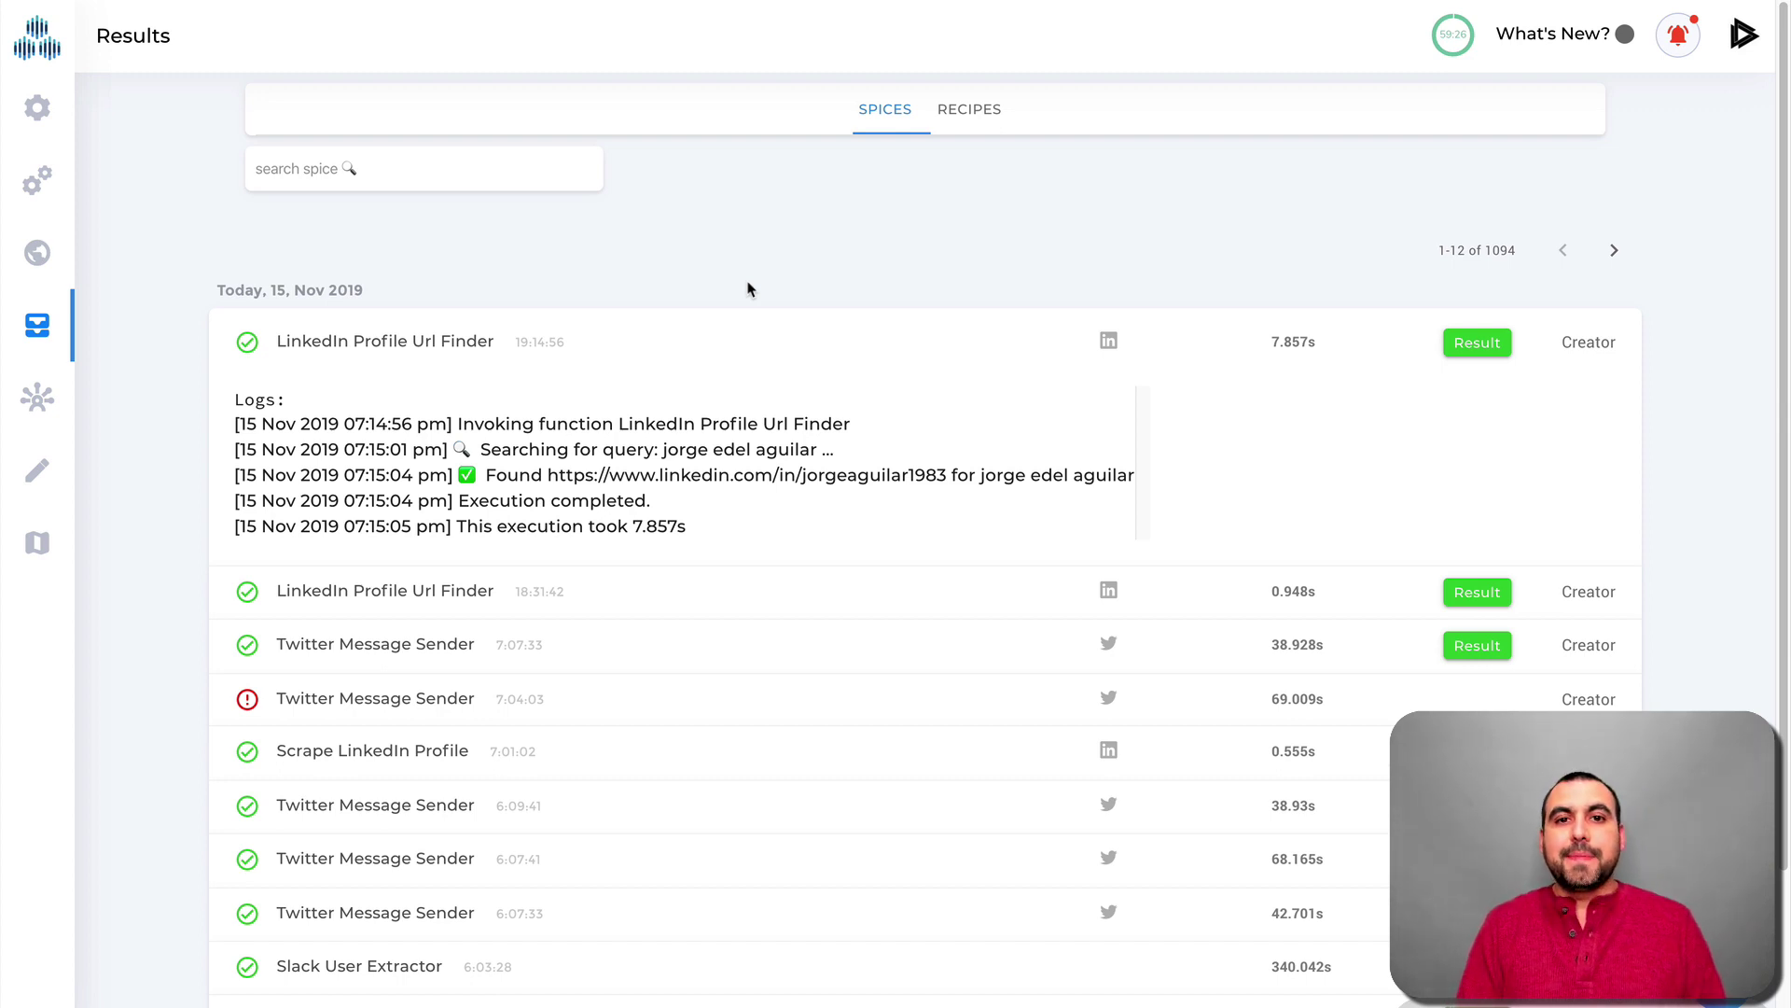
# Return to TexAu's Automation page listing the spice library, including LinkedIn Profile Url Finder
pyautogui.click(35, 112)
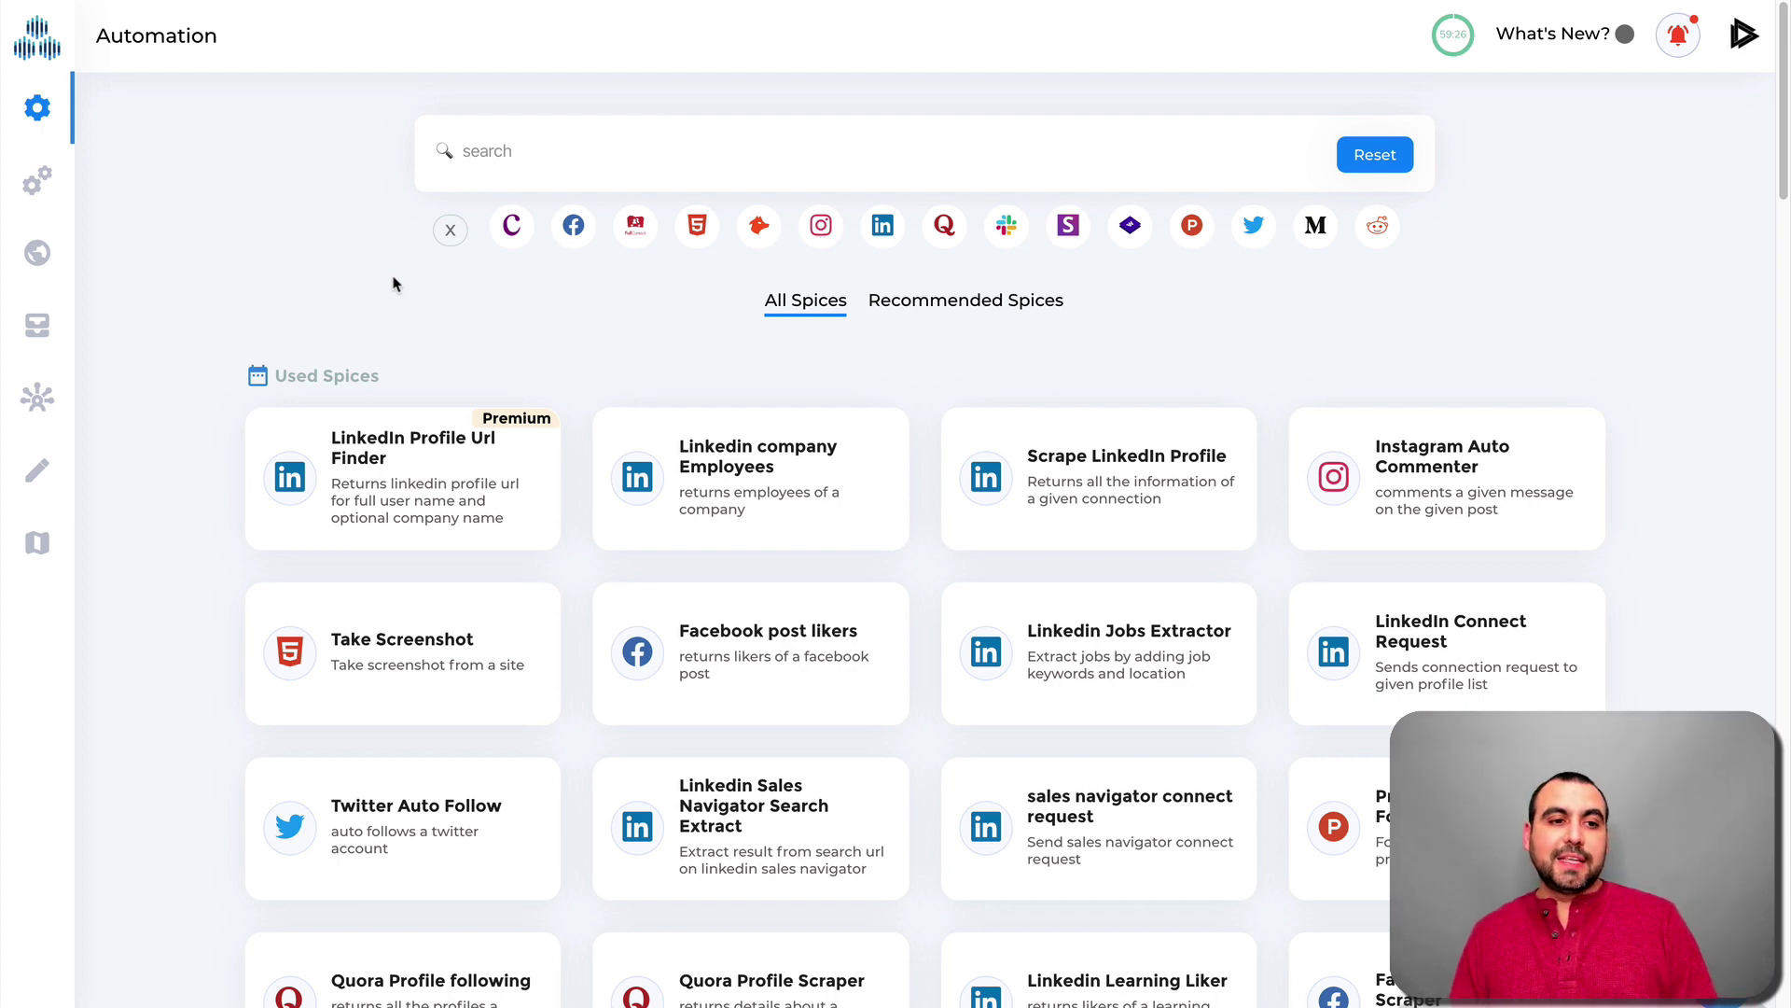
pyautogui.click(37, 400)
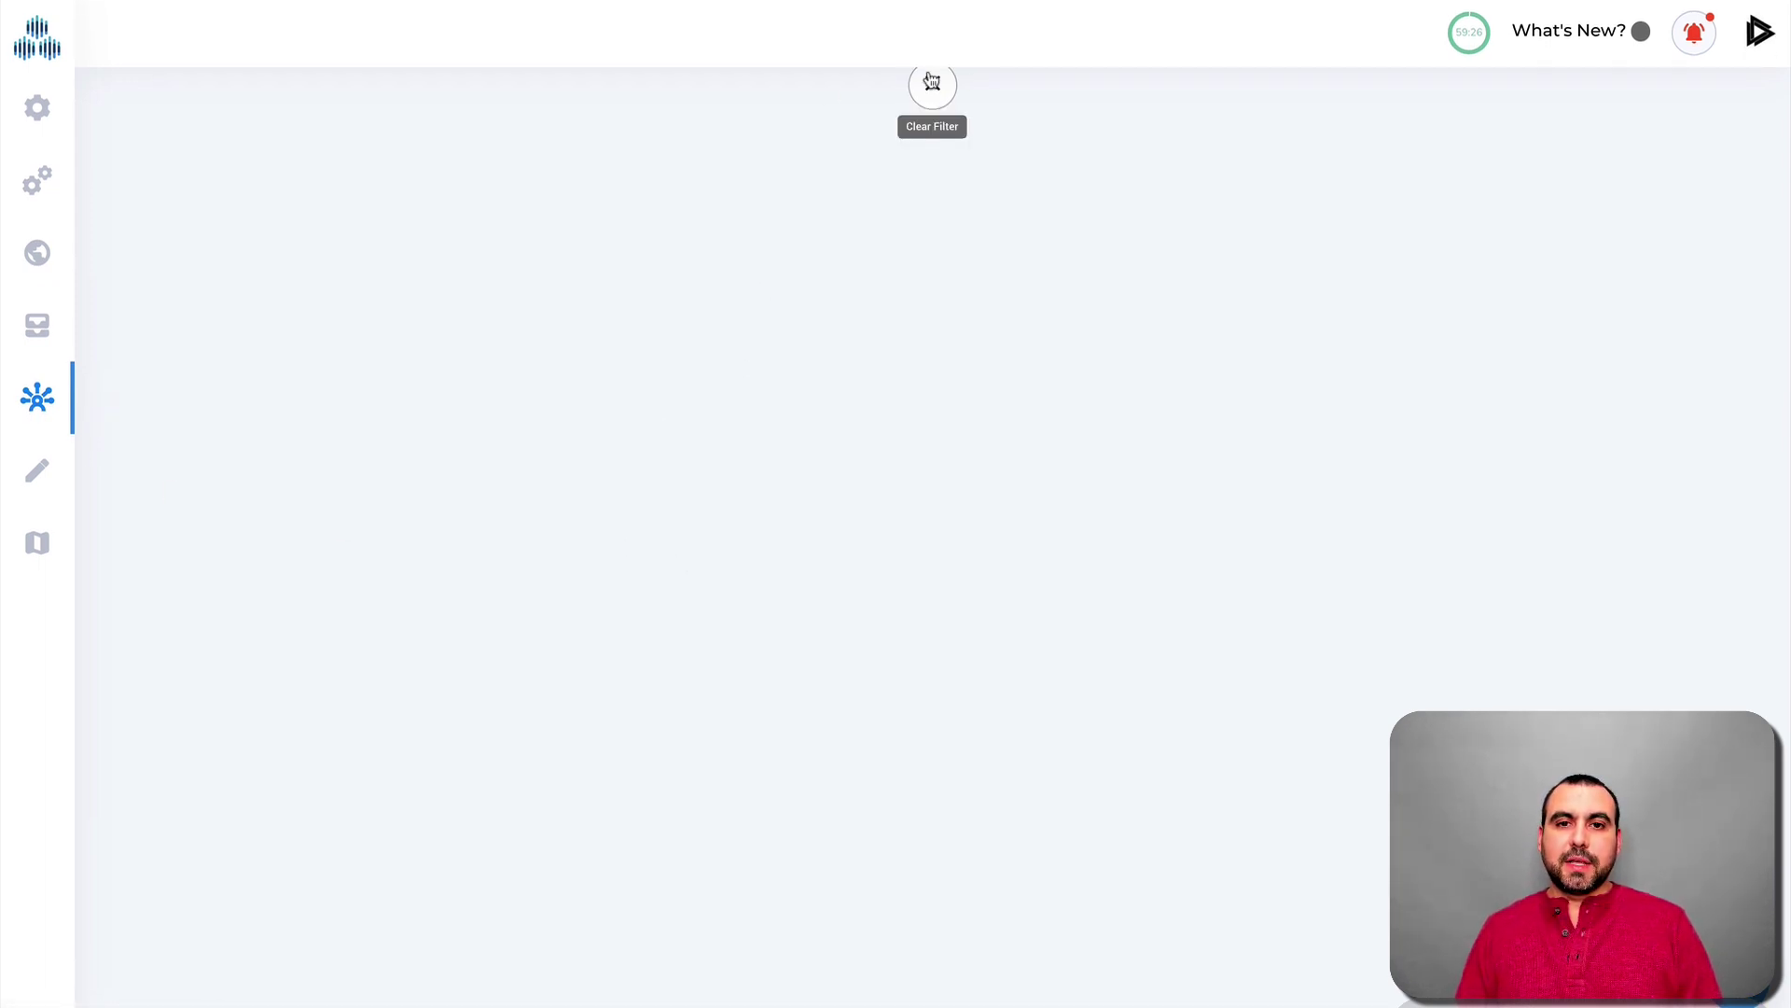
pyautogui.click(39, 399)
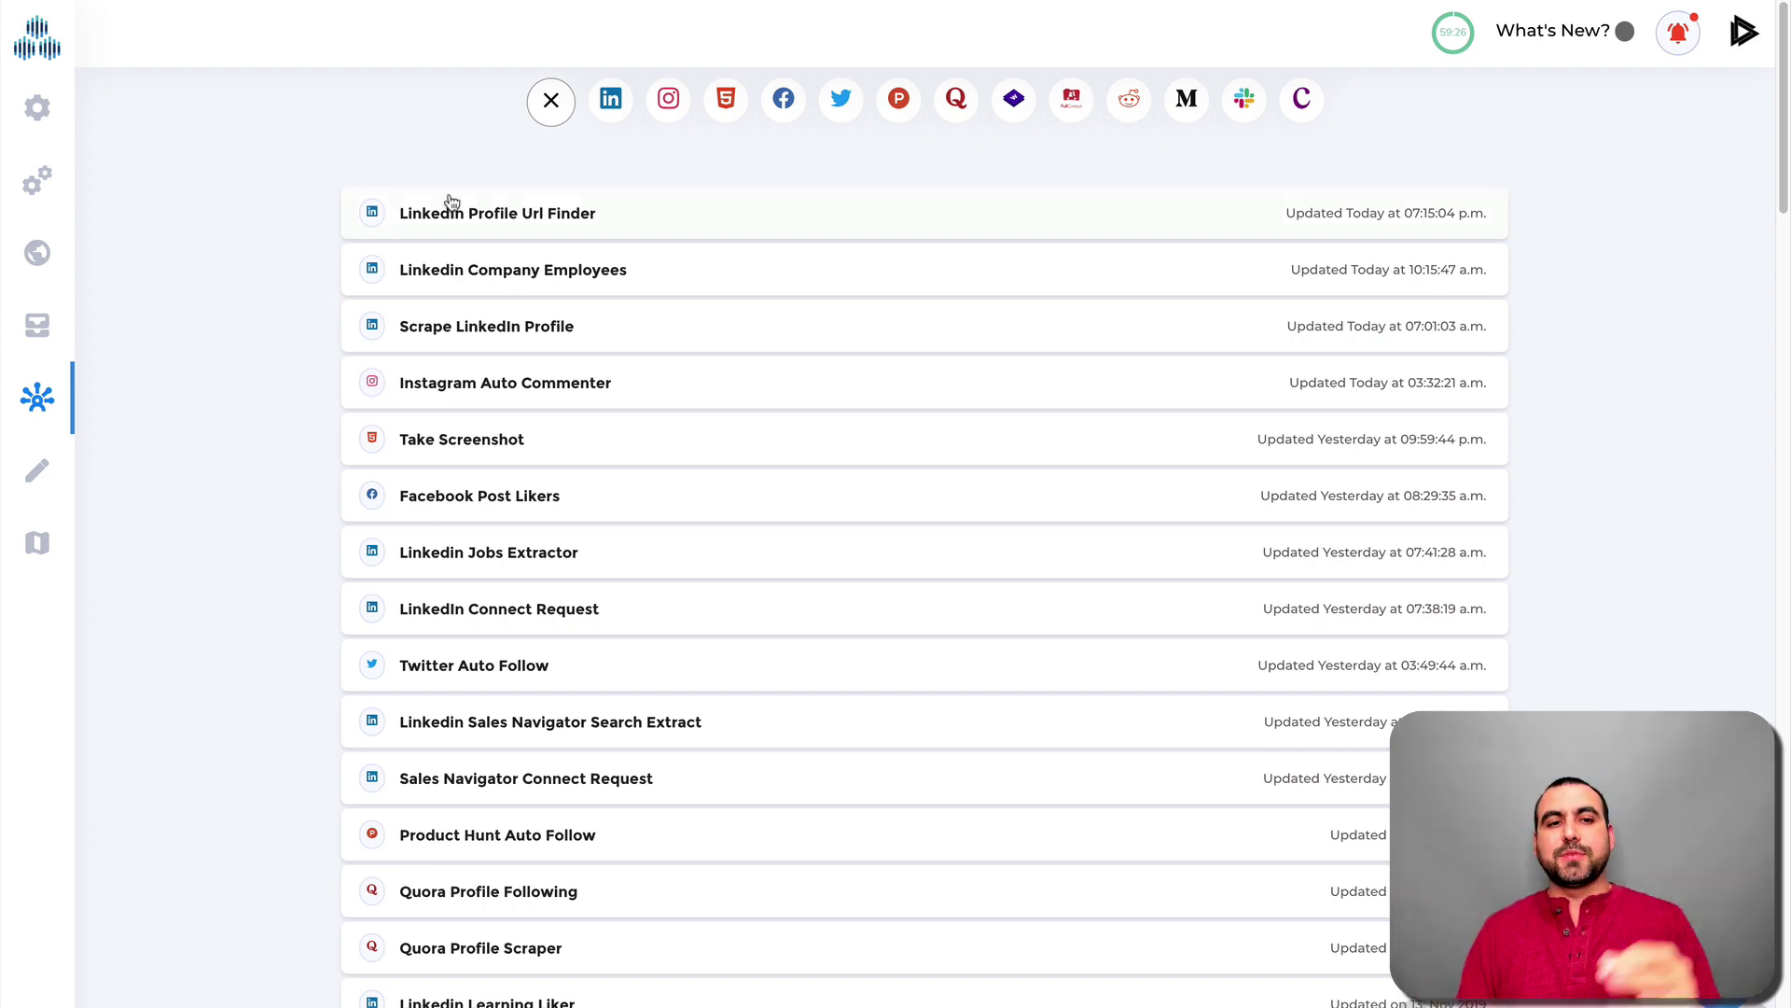
pyautogui.click(464, 221)
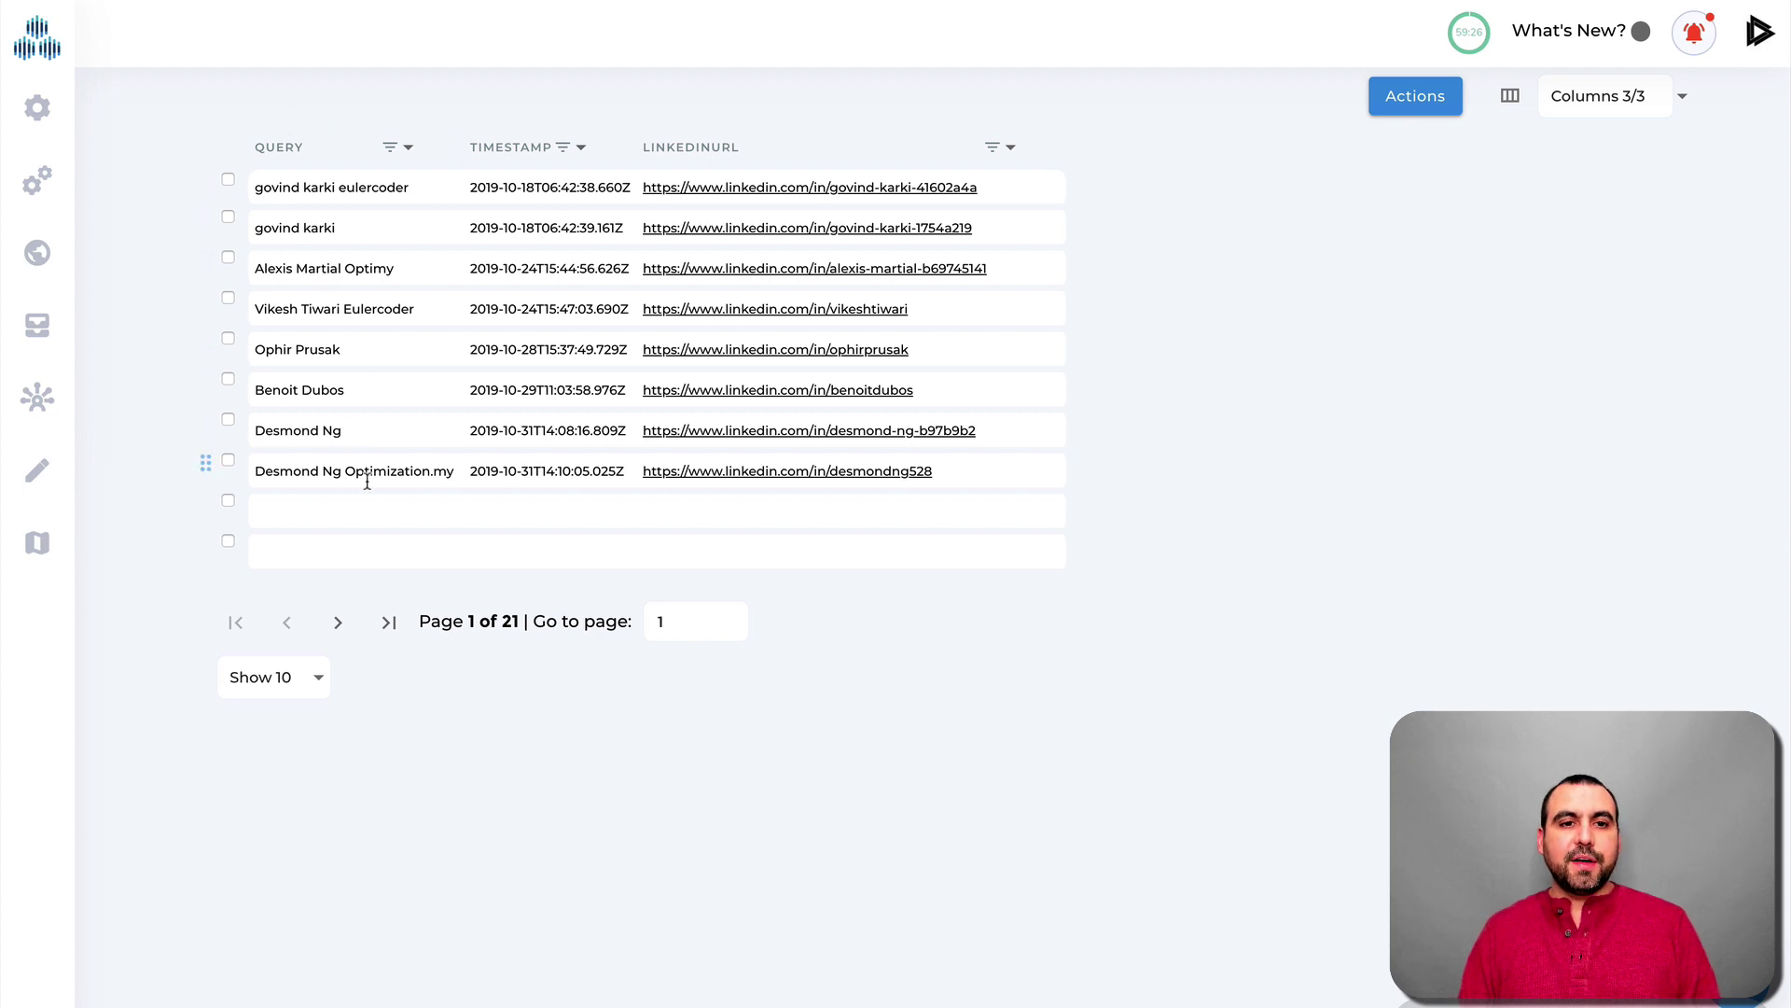
pyautogui.moveTo(334, 187); pyautogui.dragTo(409, 187)
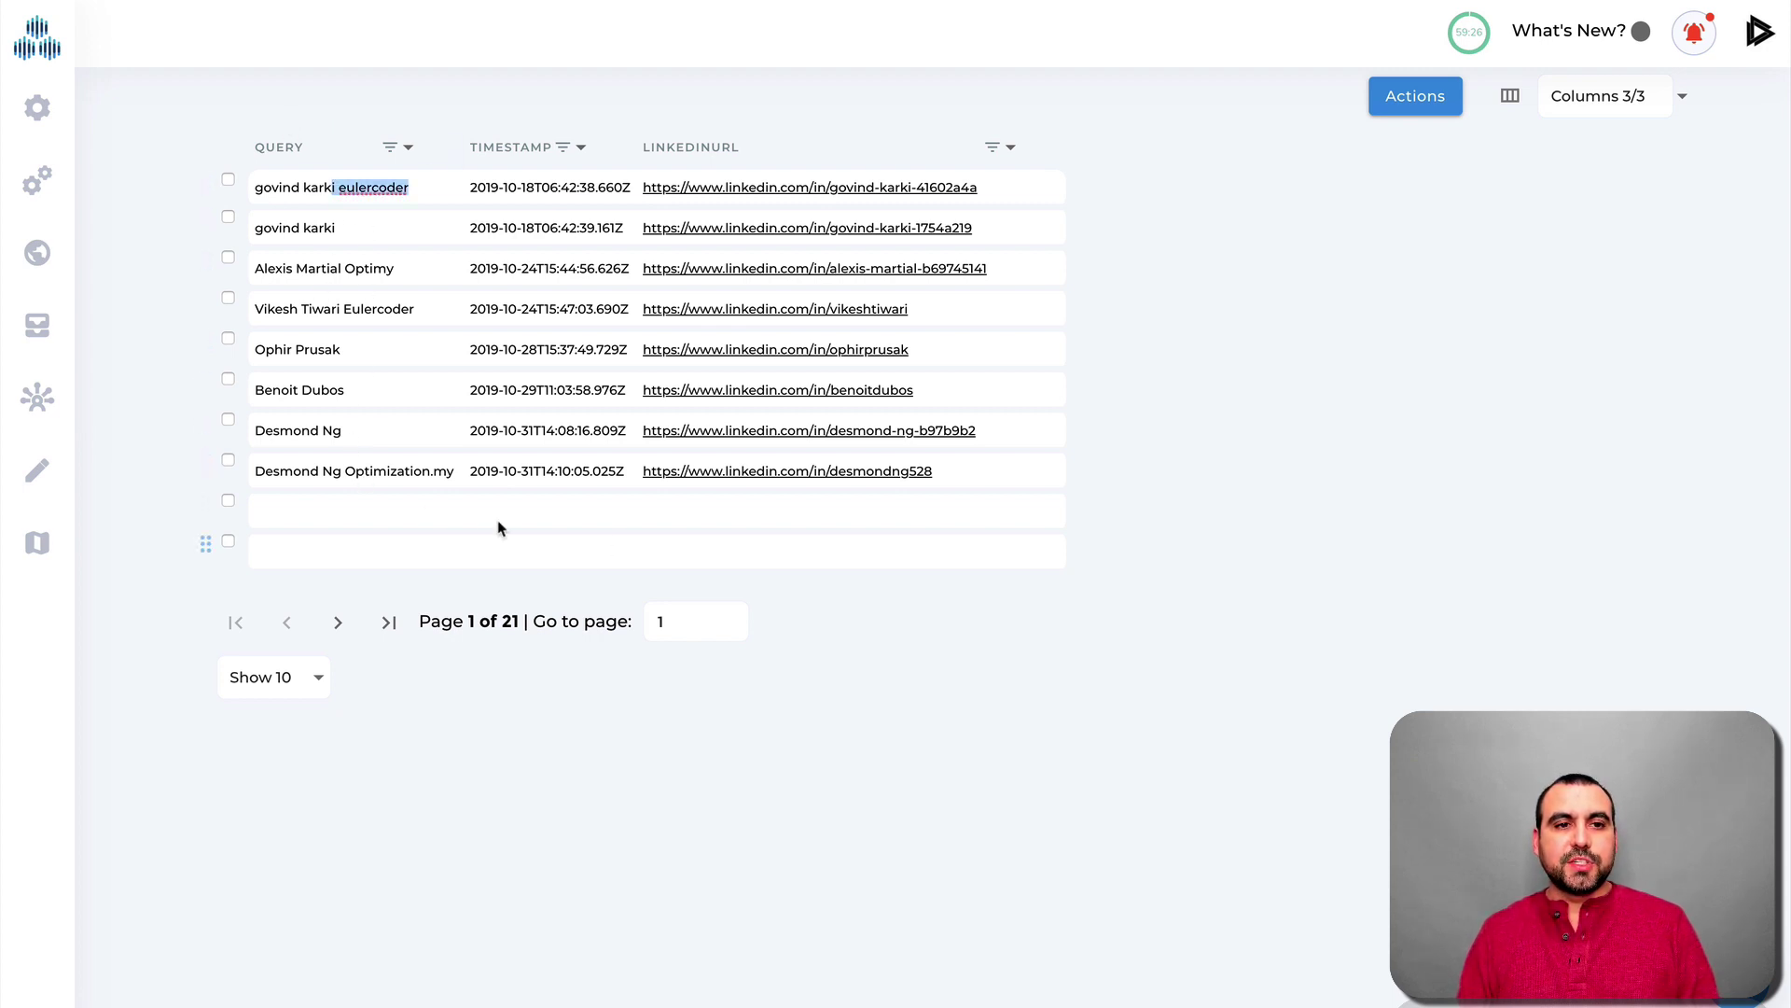
pyautogui.click(430, 536)
pyautogui.hscroll(-5, 533, 548)
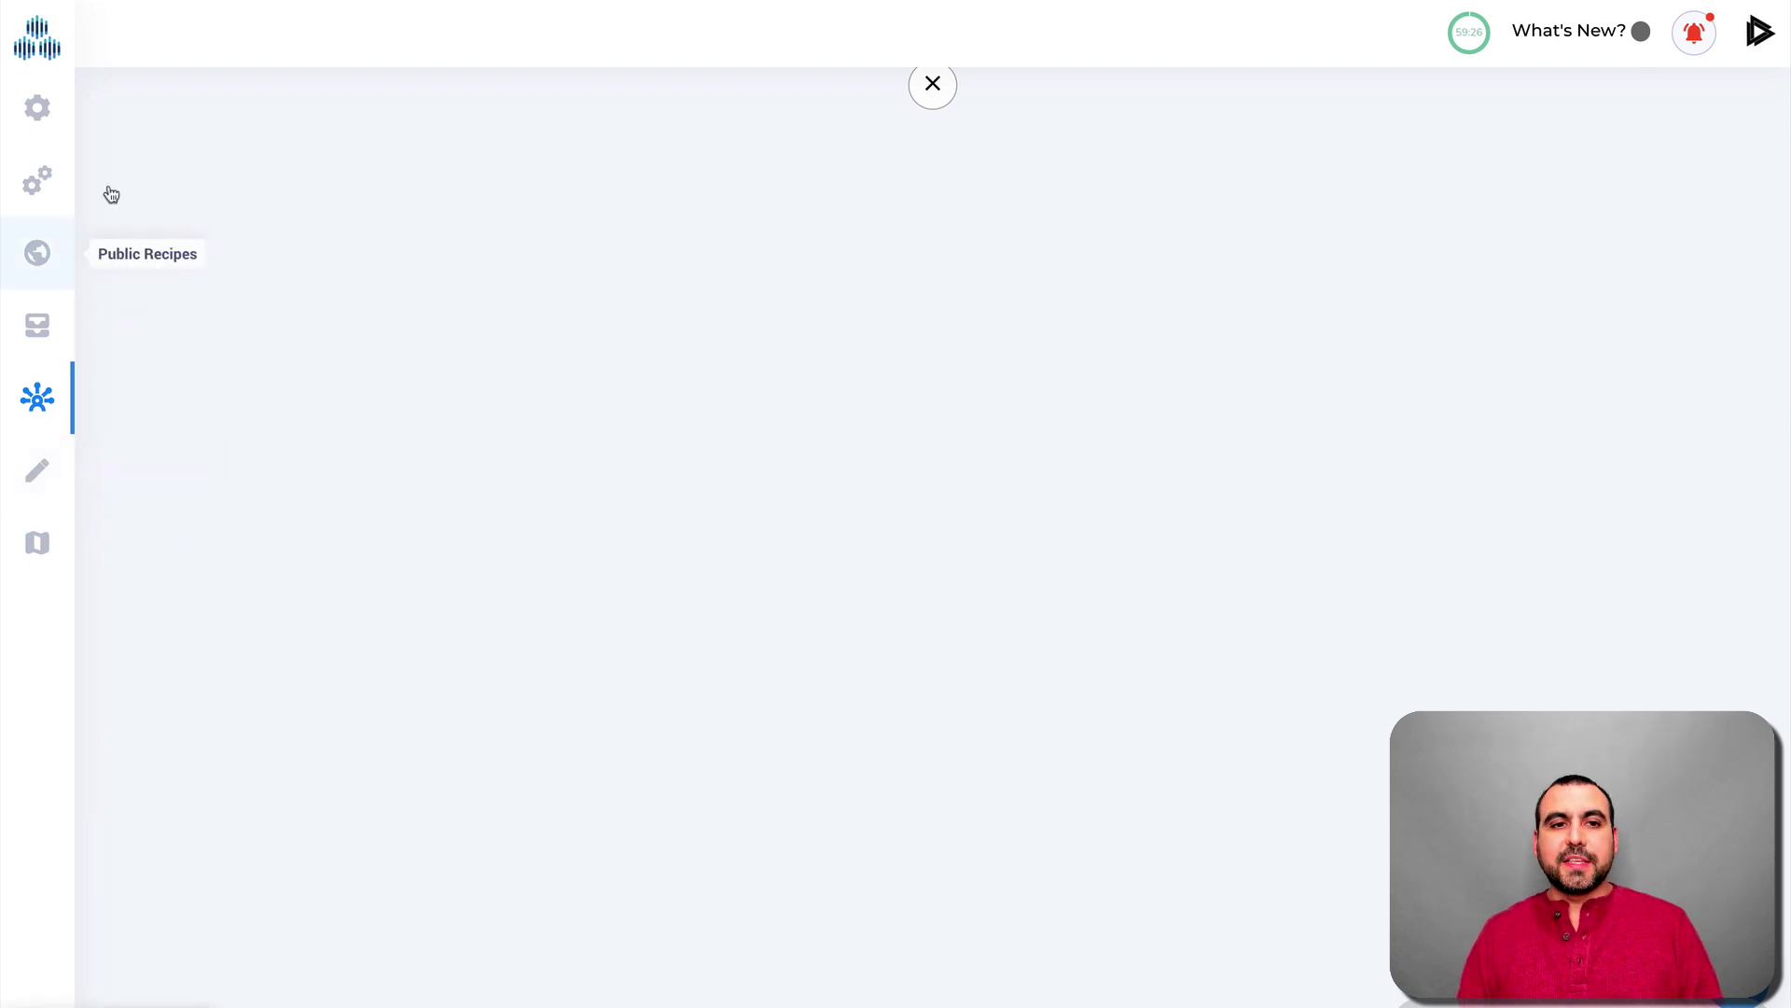
pyautogui.click(53, 90)
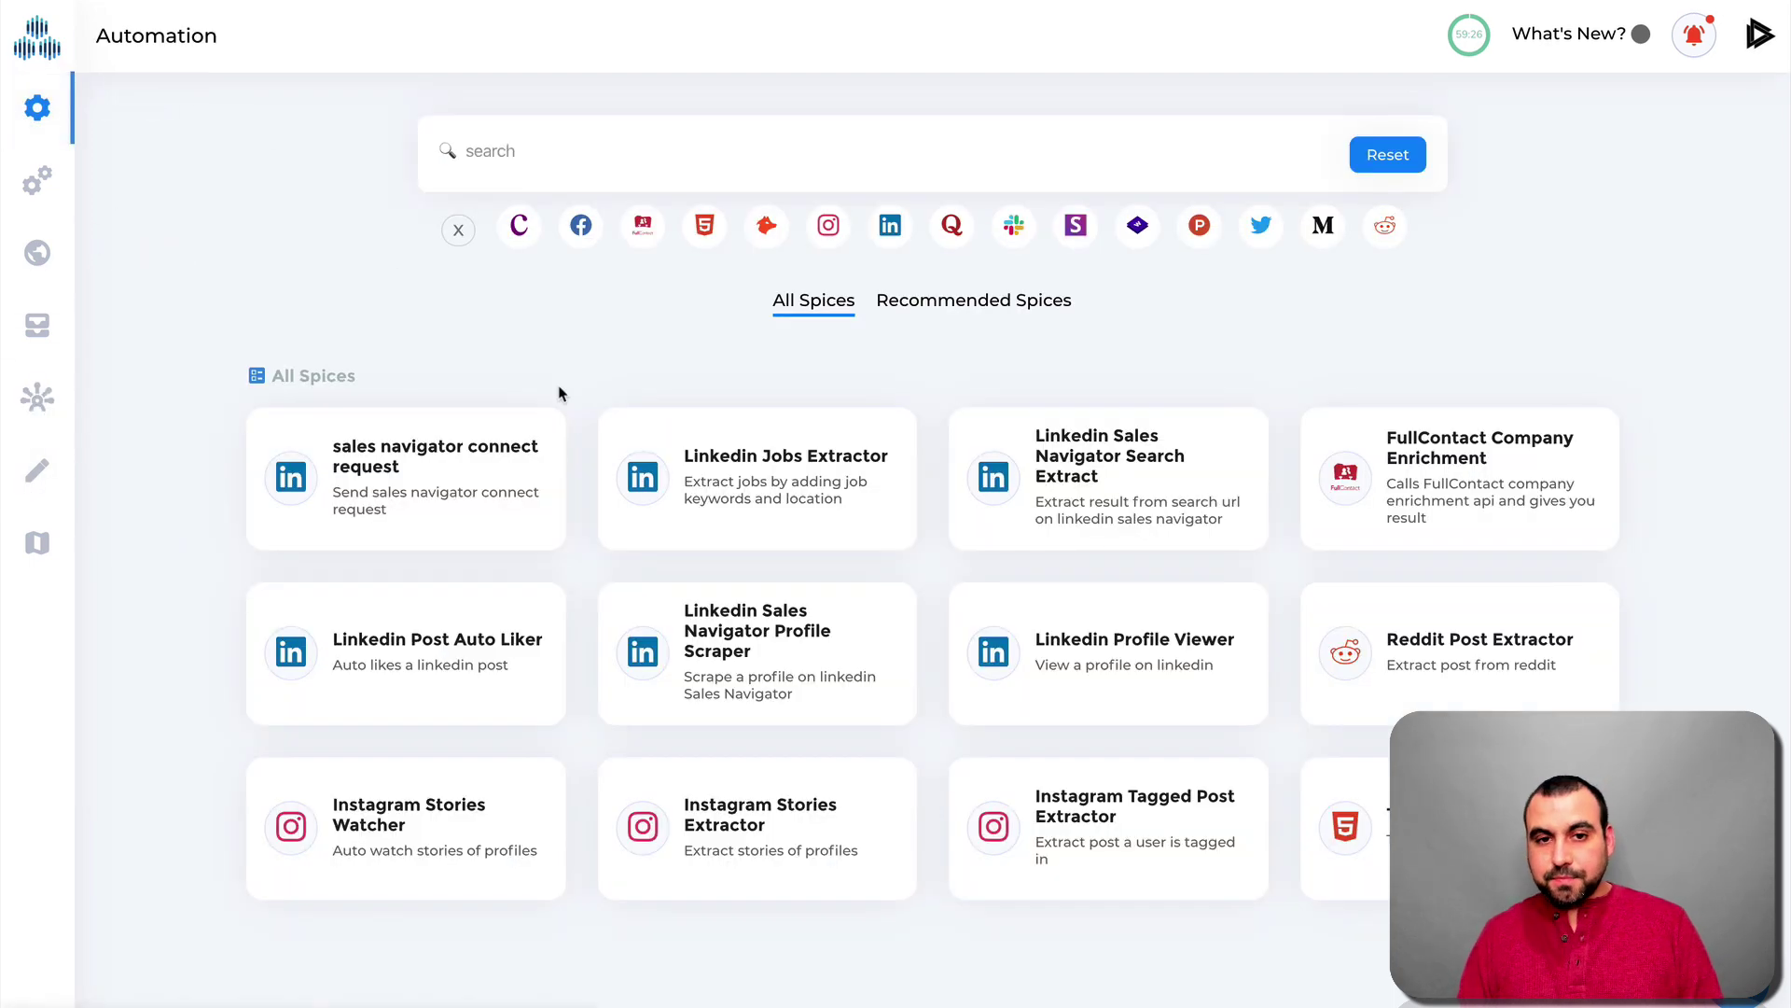